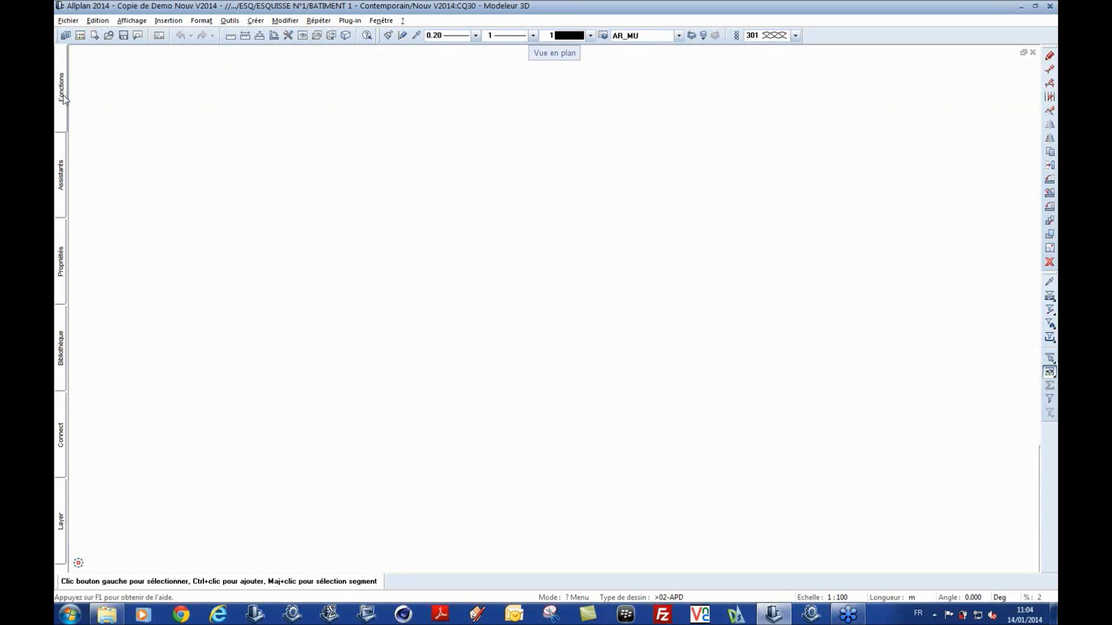
Step: Examine the Fonctions, Assistants and Propriétés palettes, including the list of available assistant groups
{"action": "mouse_move", "coordinate": [65, 100]}
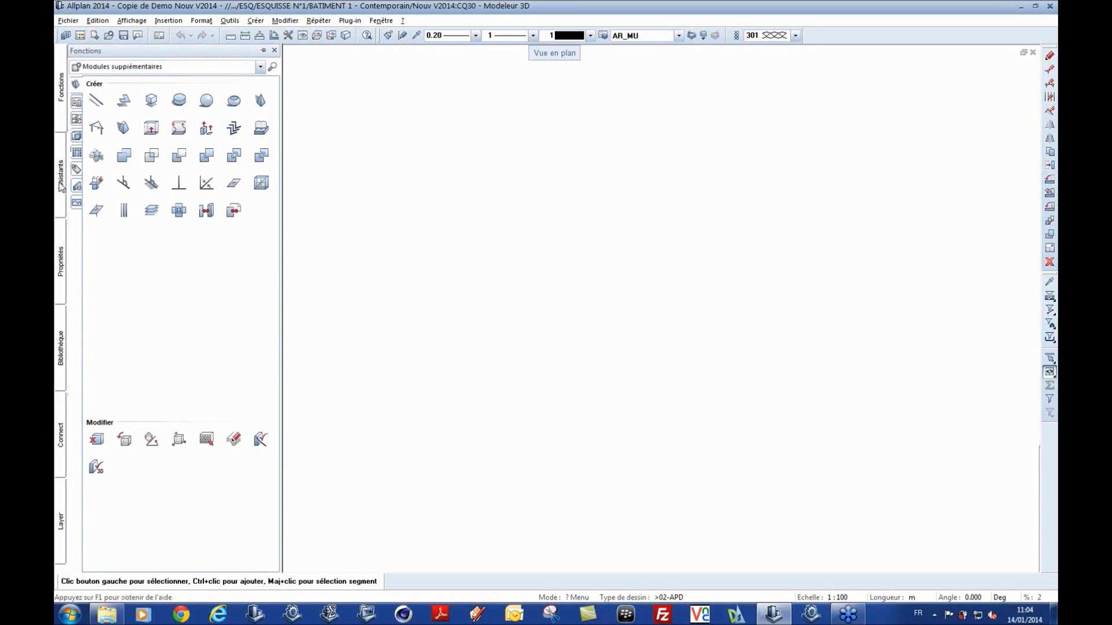
{"action": "mouse_move", "coordinate": [64, 187]}
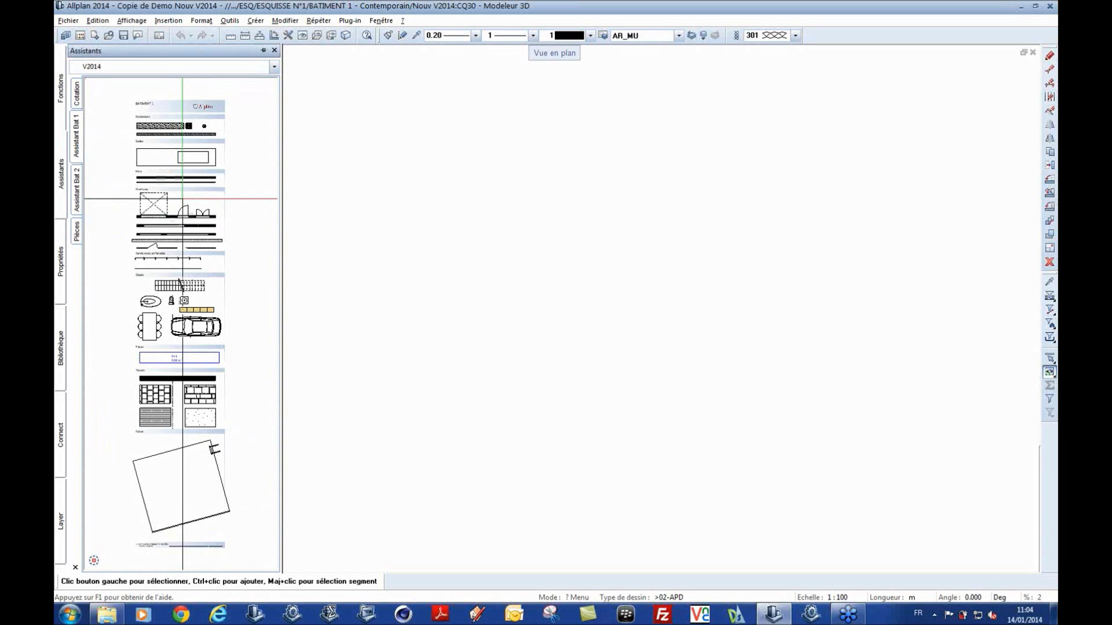
{"action": "left_click", "coordinate": [273, 68]}
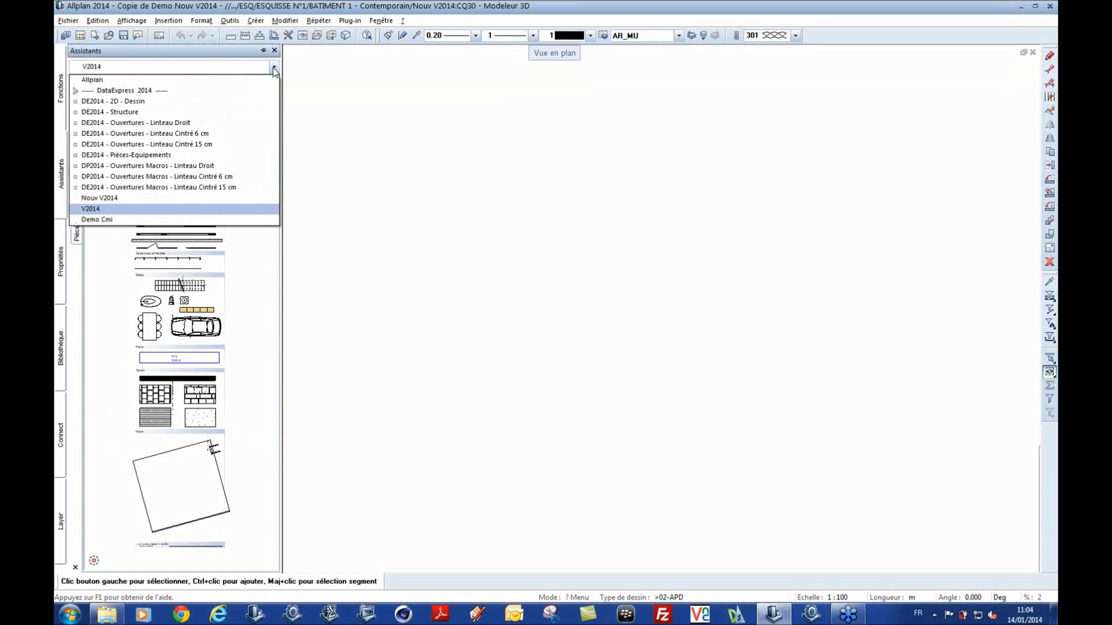
{"action": "left_click", "coordinate": [180, 283]}
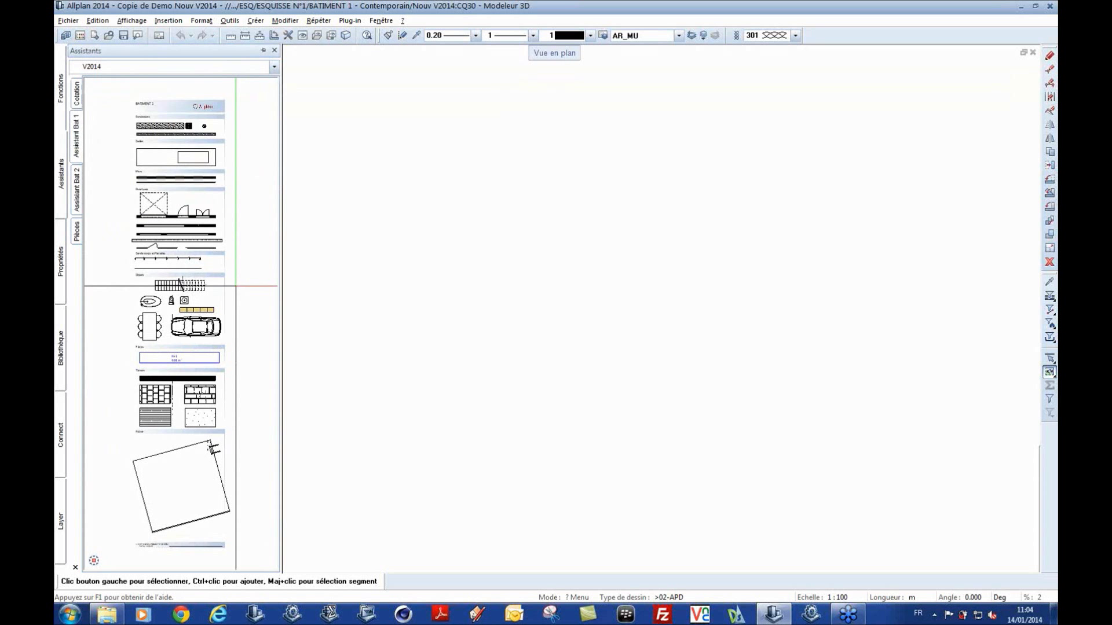
{"action": "left_click", "coordinate": [61, 277]}
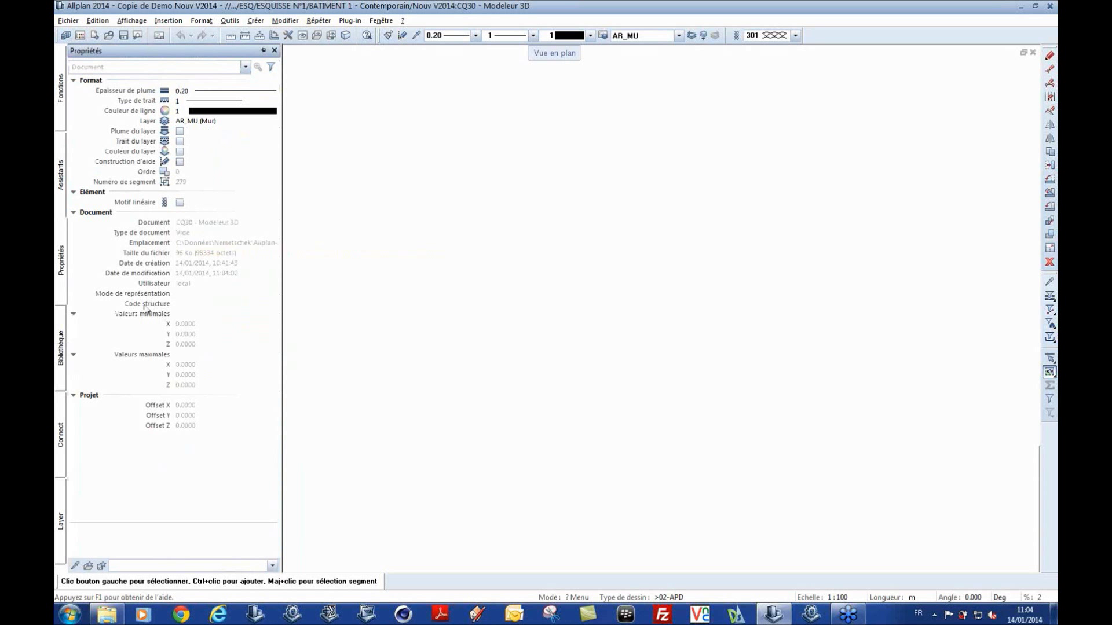
Step: Browse the symbol library and look into its Bureau folder
{"action": "left_click", "coordinate": [61, 352]}
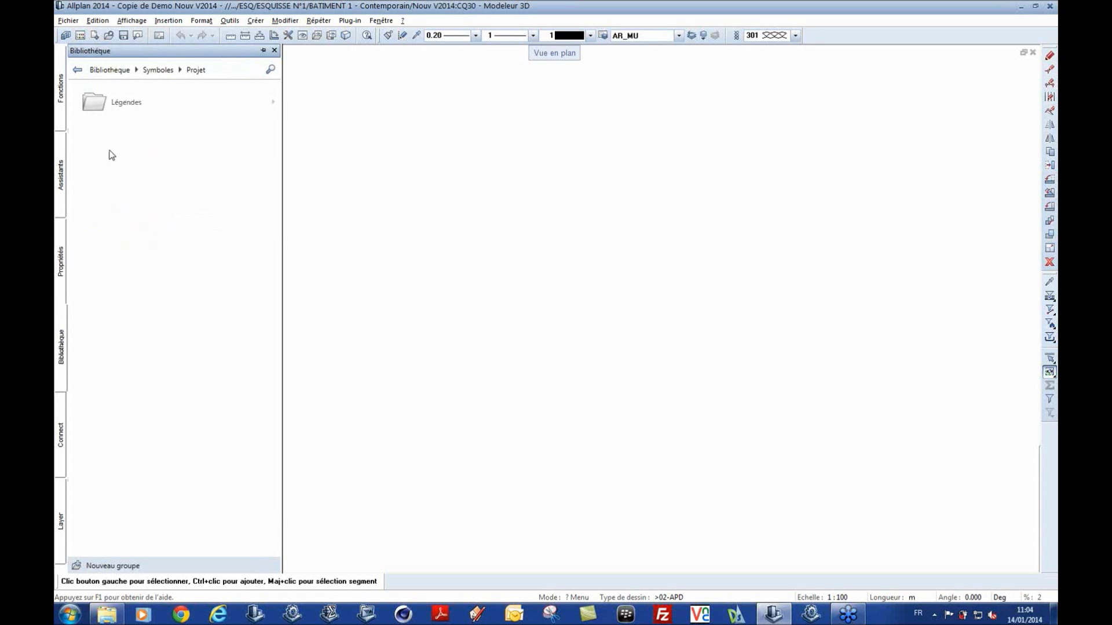
{"action": "left_click", "coordinate": [149, 72]}
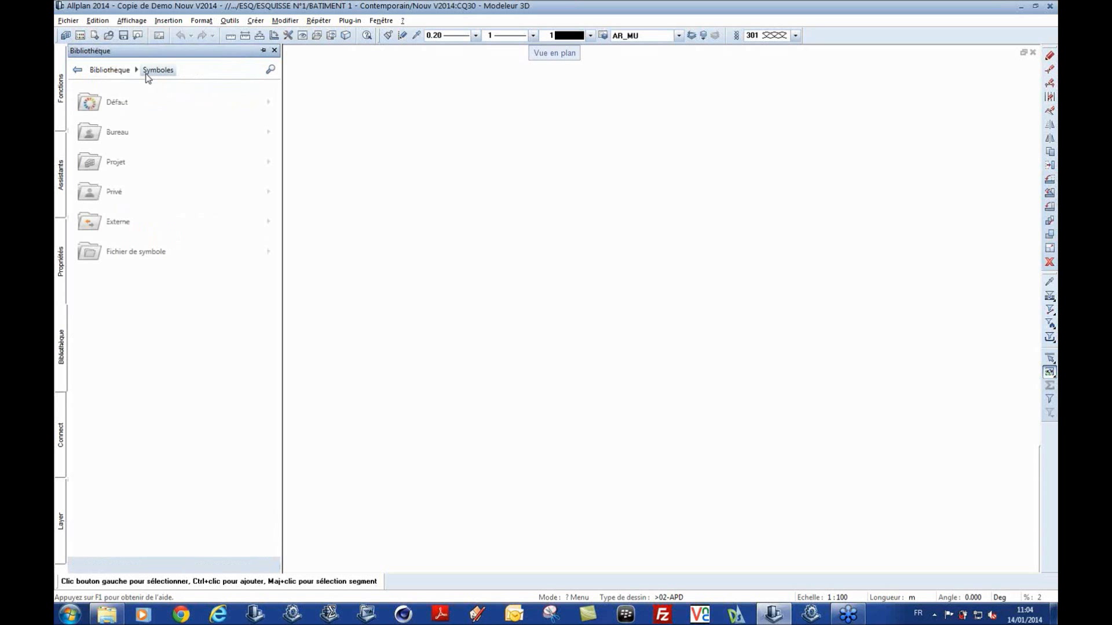
{"action": "left_click", "coordinate": [100, 133]}
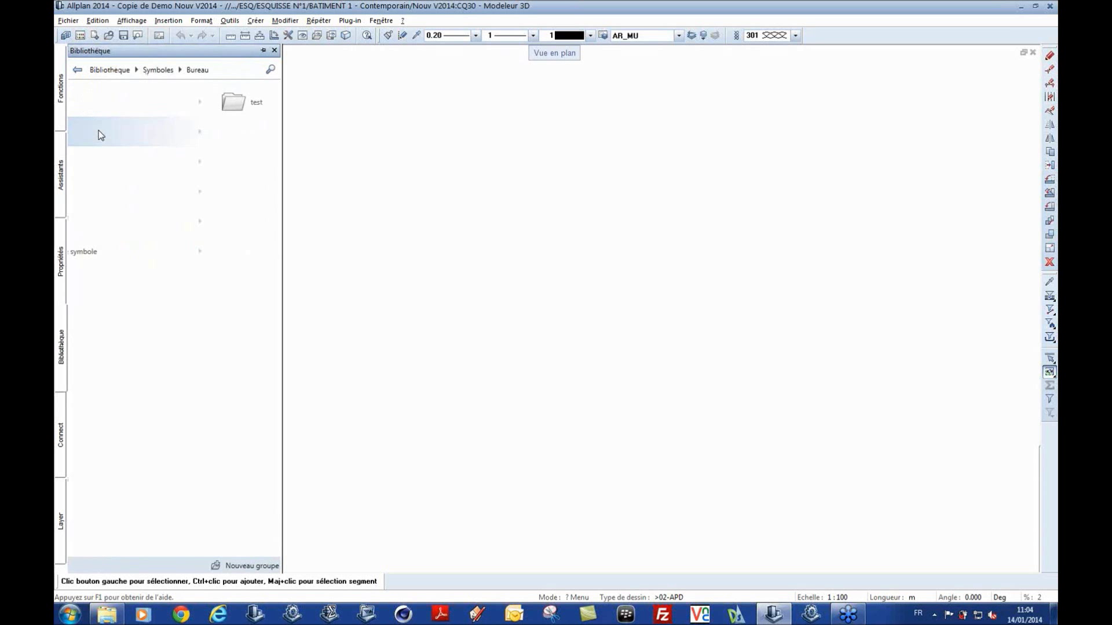
{"action": "left_click", "coordinate": [153, 71]}
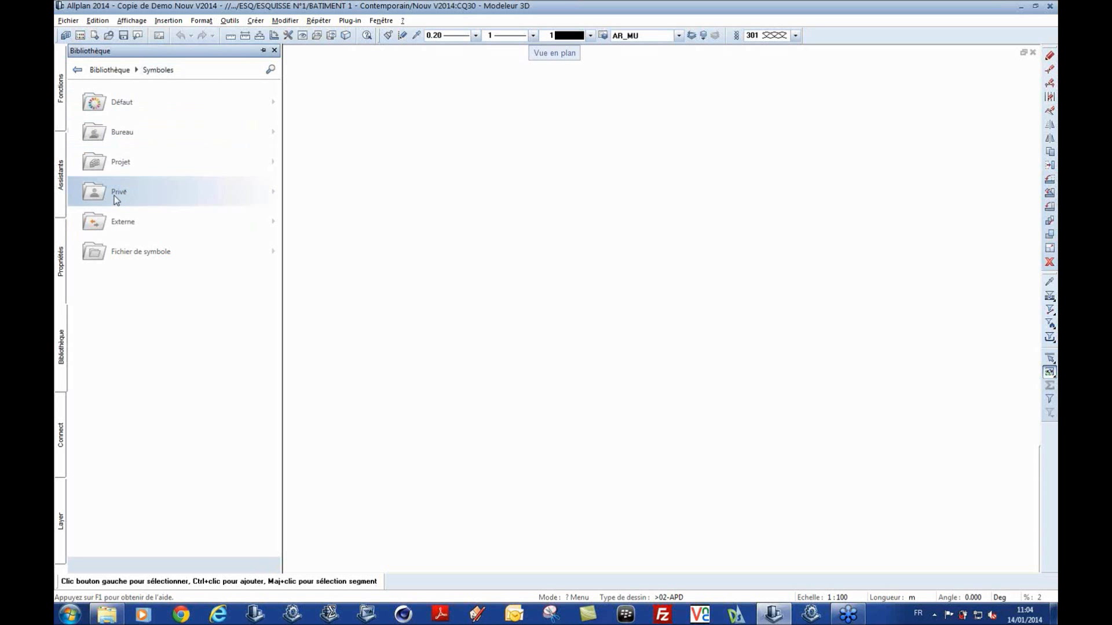
Step: Try placing the Stil. B. 1 tree symbol from Défaut, Artiste, Bäume stilisiert in the plan view, and undo the placement
{"action": "left_click", "coordinate": [89, 112]}
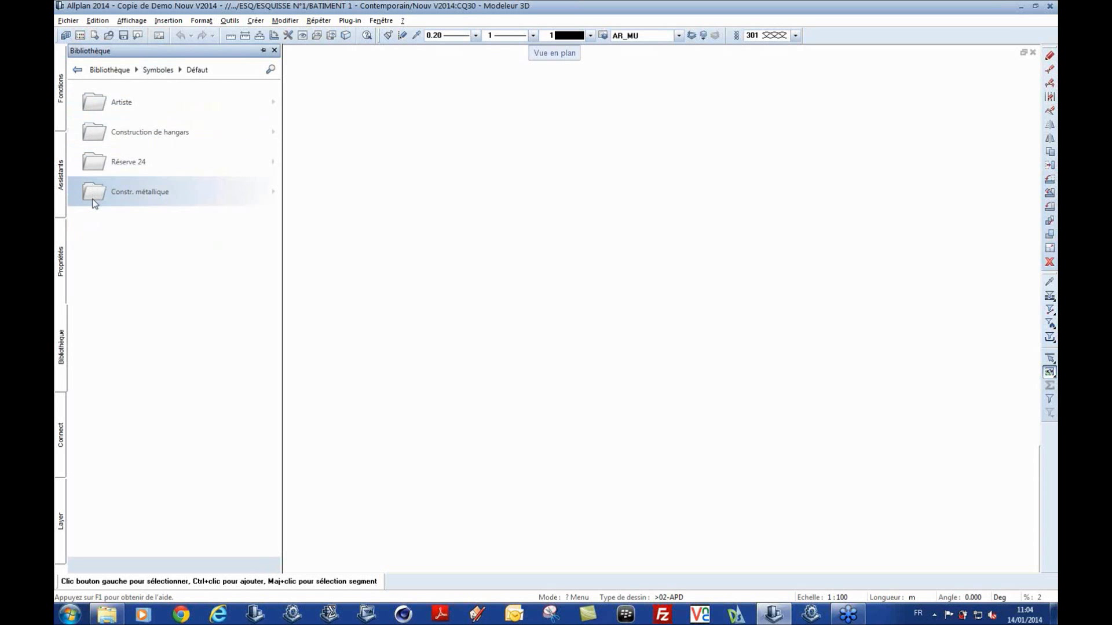
{"action": "left_click", "coordinate": [97, 108]}
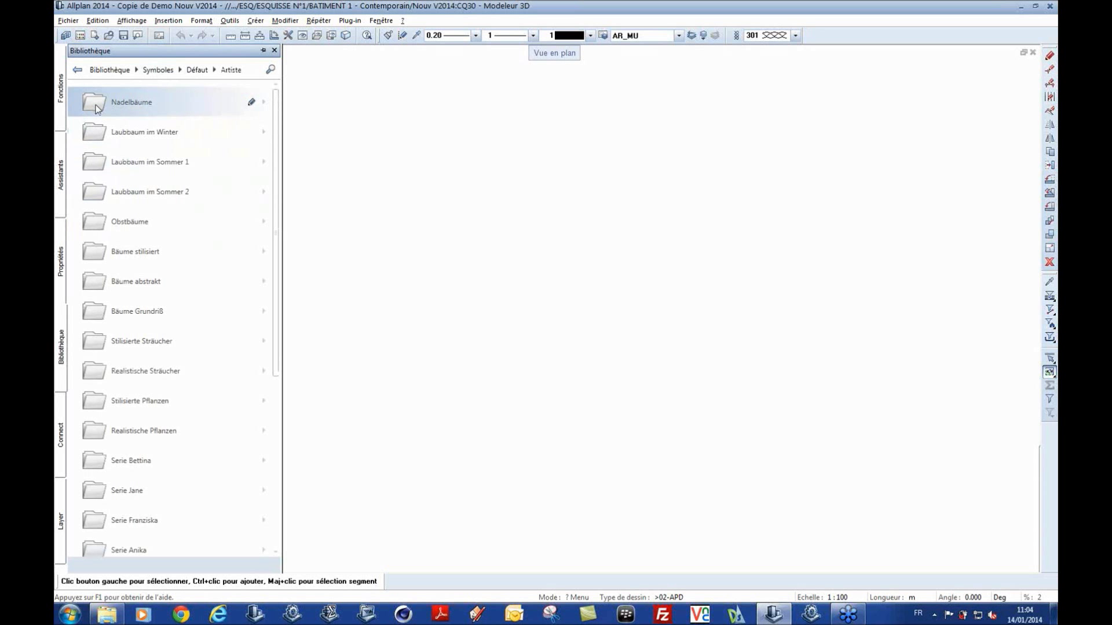
{"action": "left_click", "coordinate": [112, 250]}
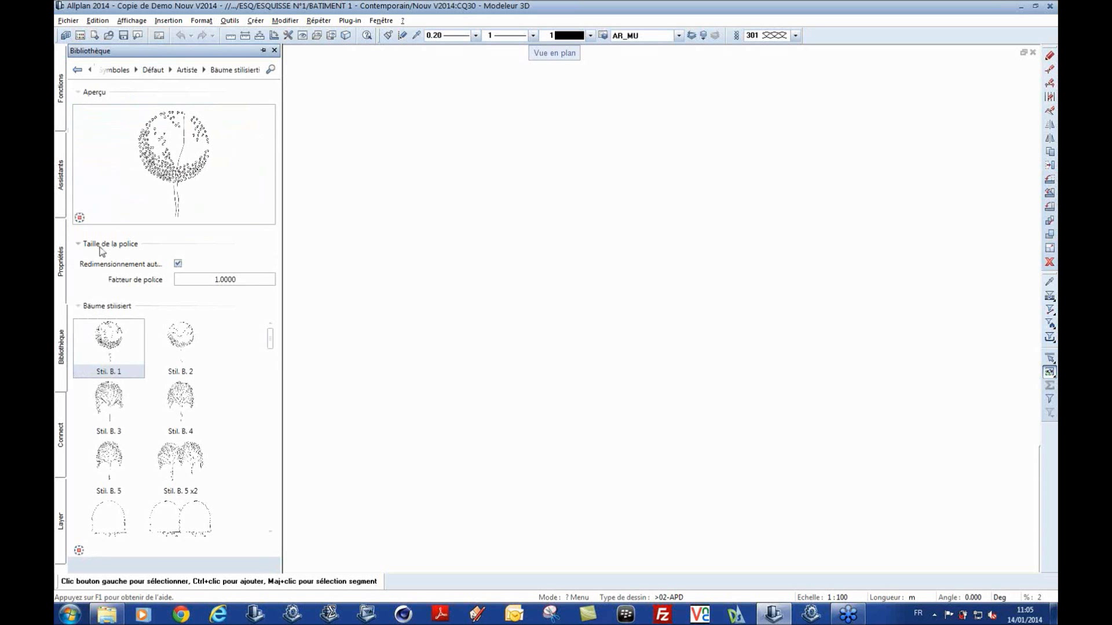
{"action": "left_click", "coordinate": [109, 342]}
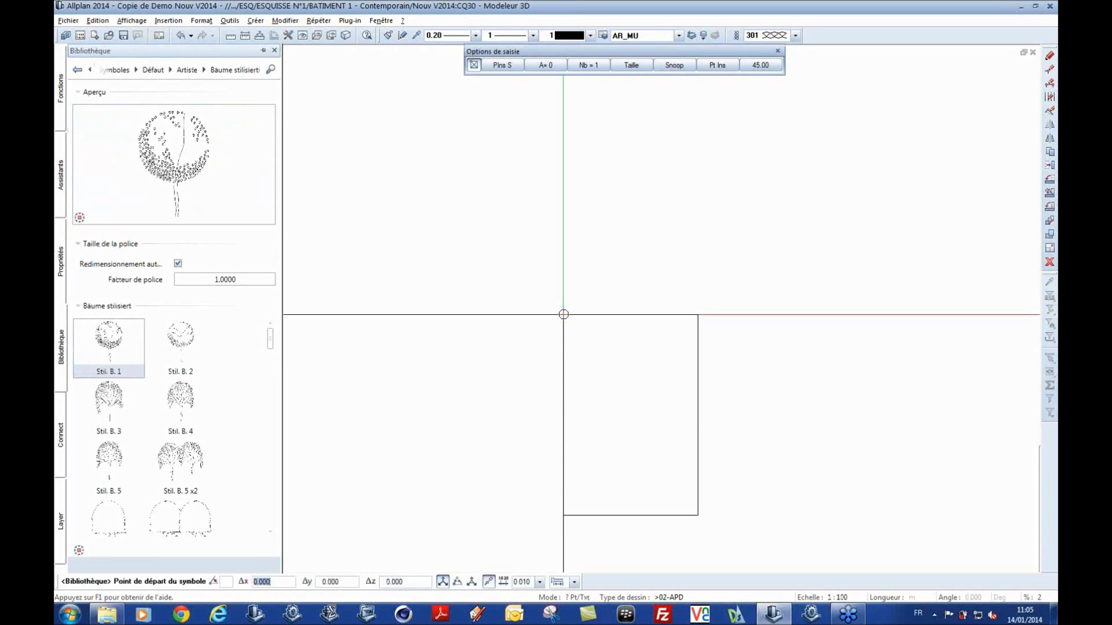
{"action": "left_click", "coordinate": [489, 303]}
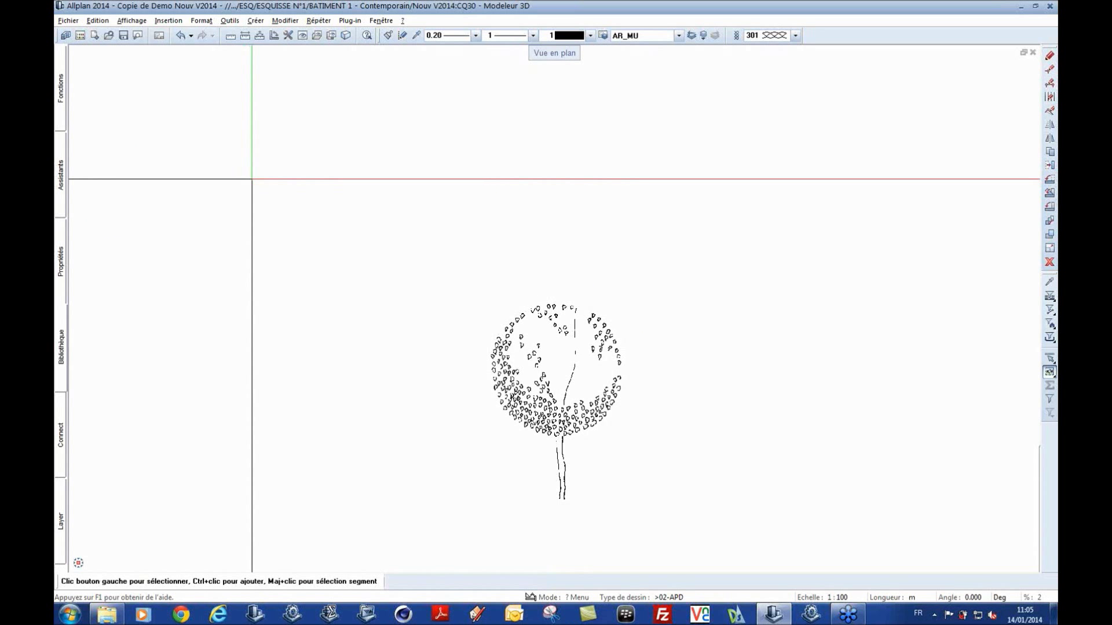
{"action": "left_click", "coordinate": [181, 36]}
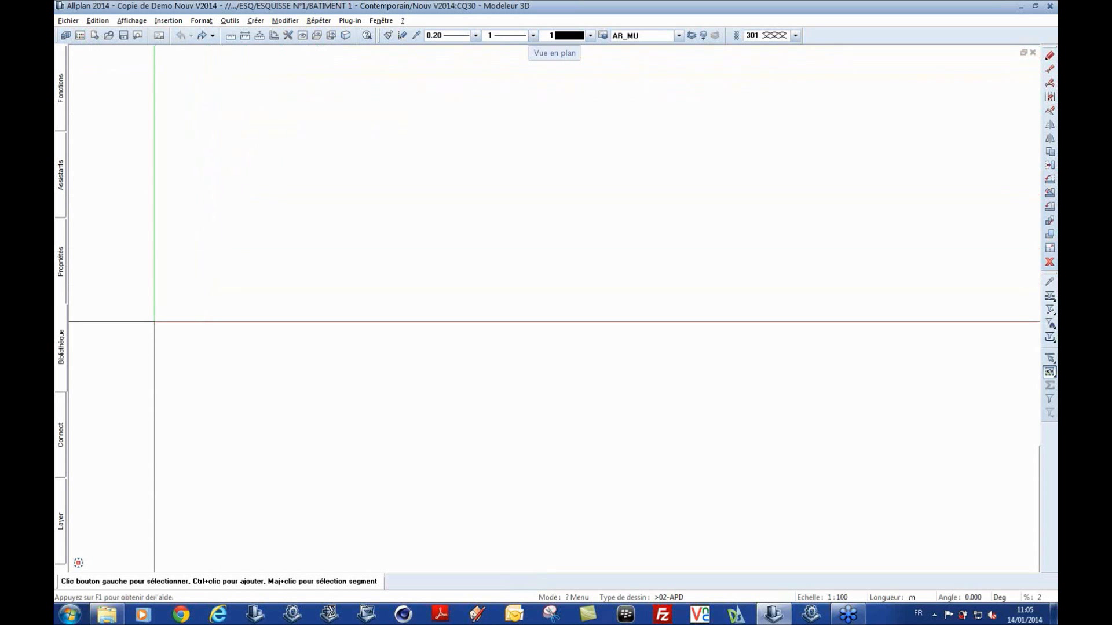
Step: Review the Connect login palette and the layer selection and visibility settings, leaving the layer dialog without applying changes
{"action": "left_click", "coordinate": [61, 348]}
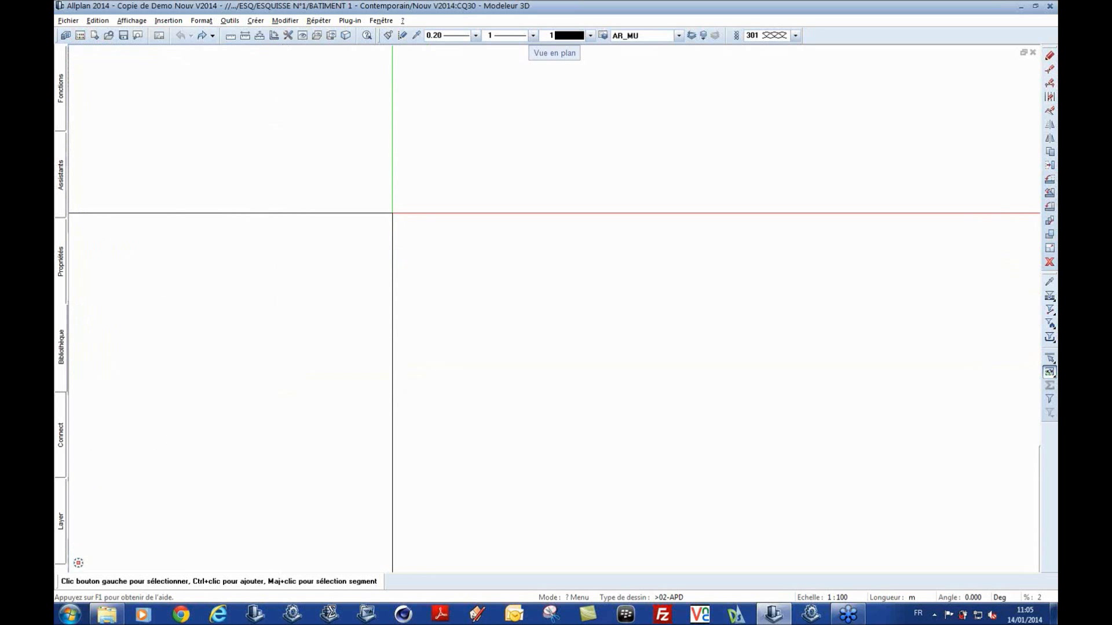
{"action": "mouse_move", "coordinate": [62, 443]}
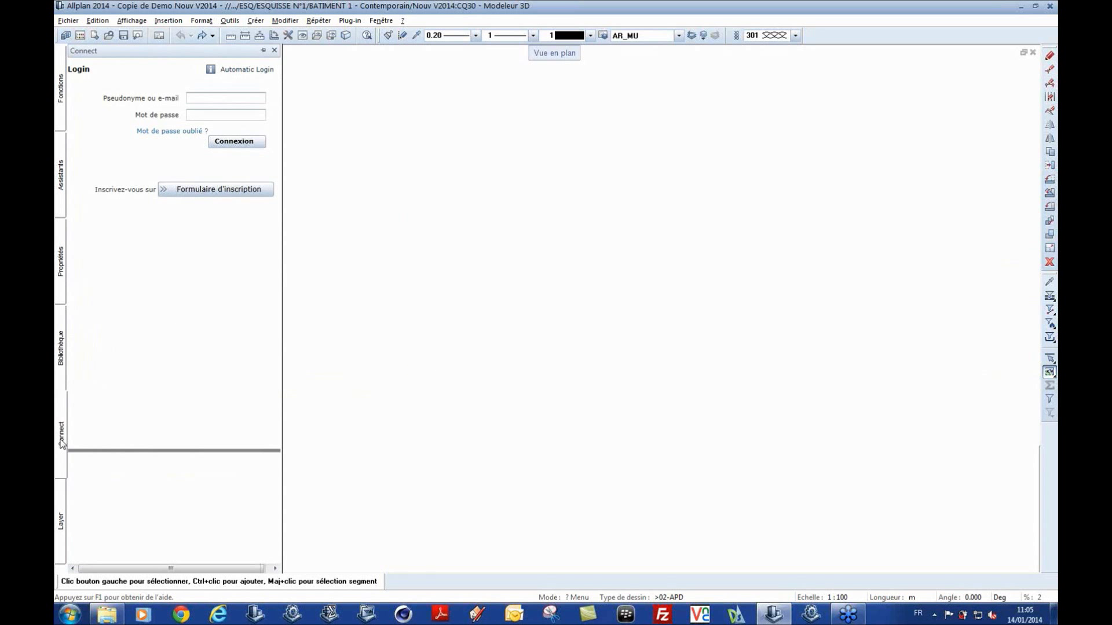
{"action": "mouse_move", "coordinate": [63, 510]}
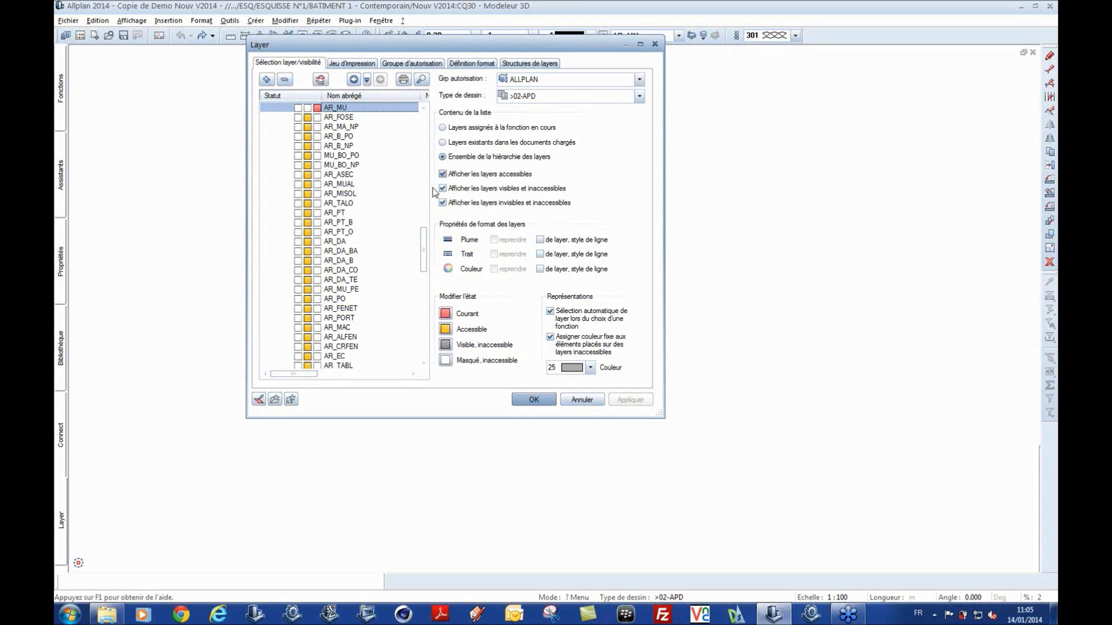
{"action": "left_click", "coordinate": [581, 399]}
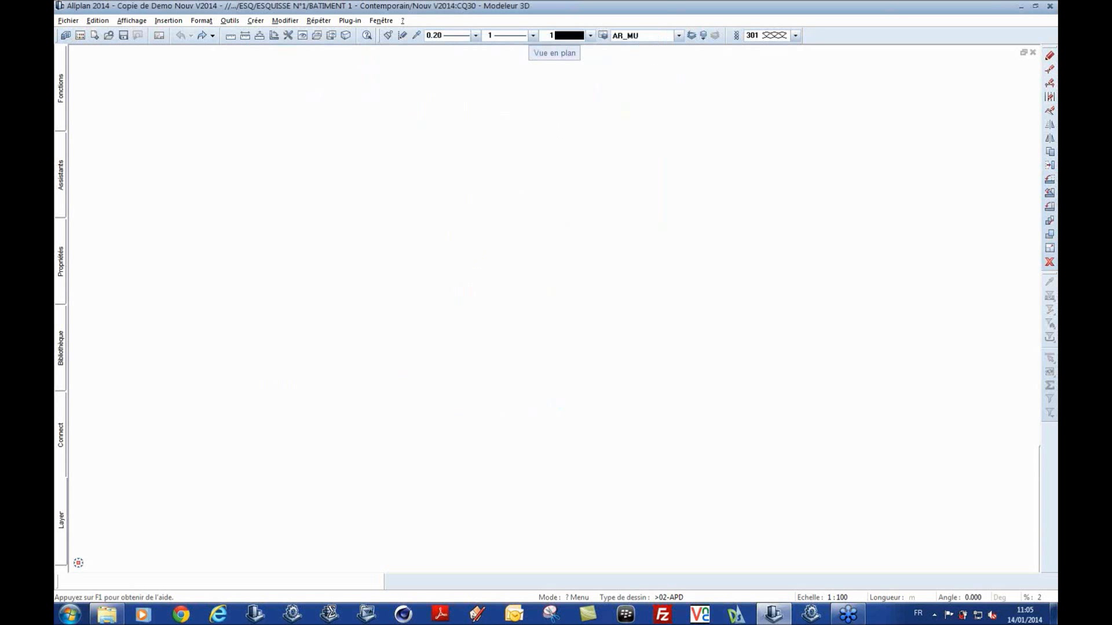
{"action": "left_click", "coordinate": [62, 521]}
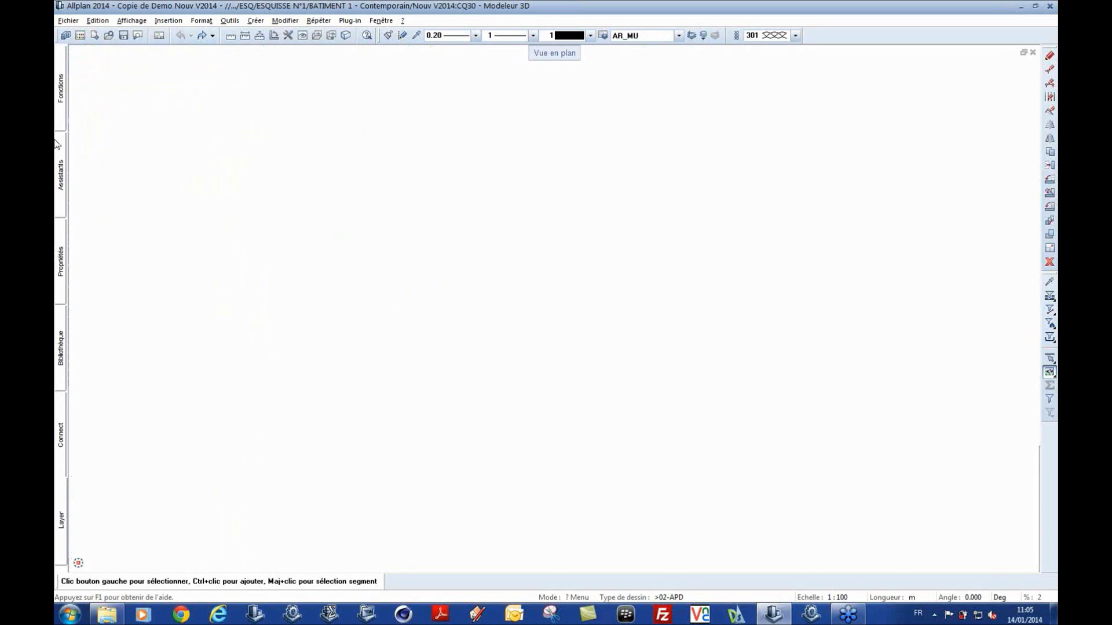
Step: Draw a rectangular 3D surface in the plan view, 6 m along X and 7 m along Y
{"action": "mouse_move", "coordinate": [58, 104]}
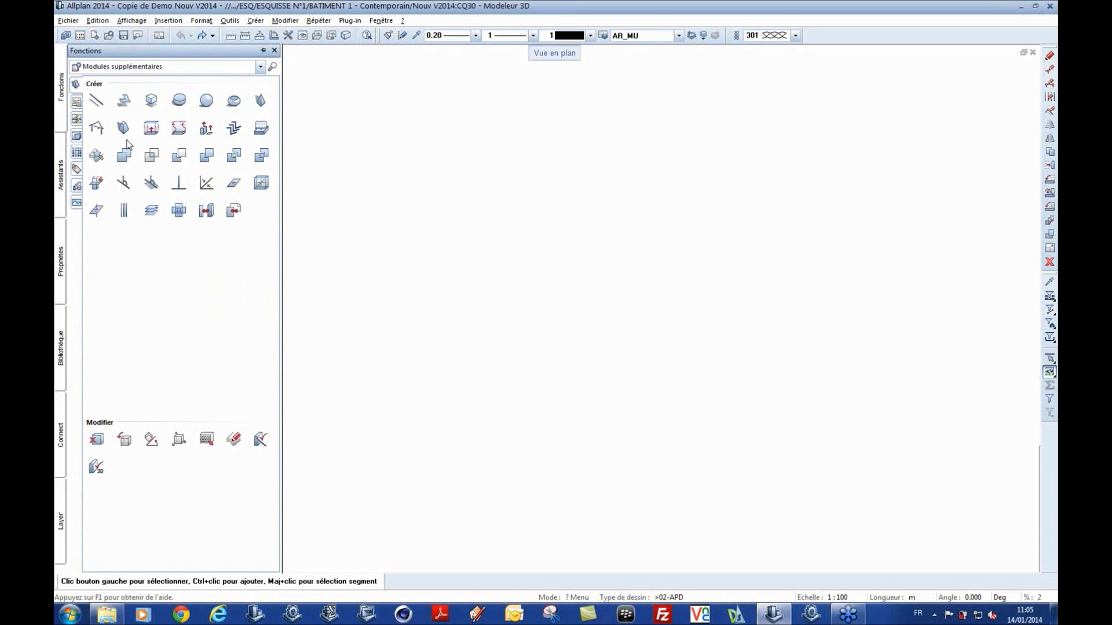
{"action": "left_click", "coordinate": [127, 101]}
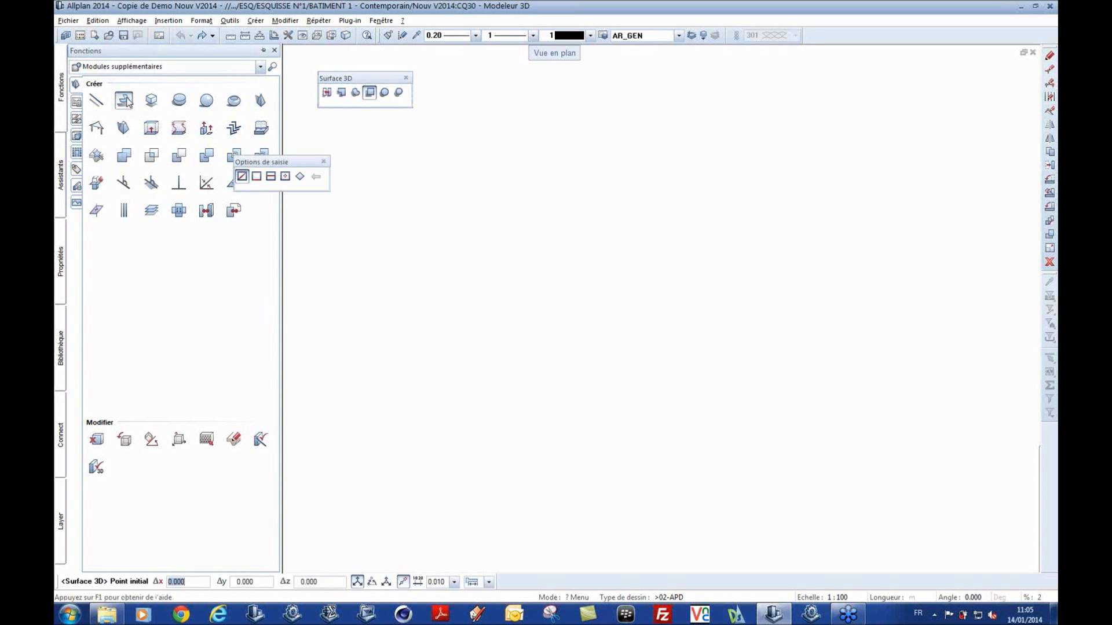
{"action": "left_click", "coordinate": [446, 353]}
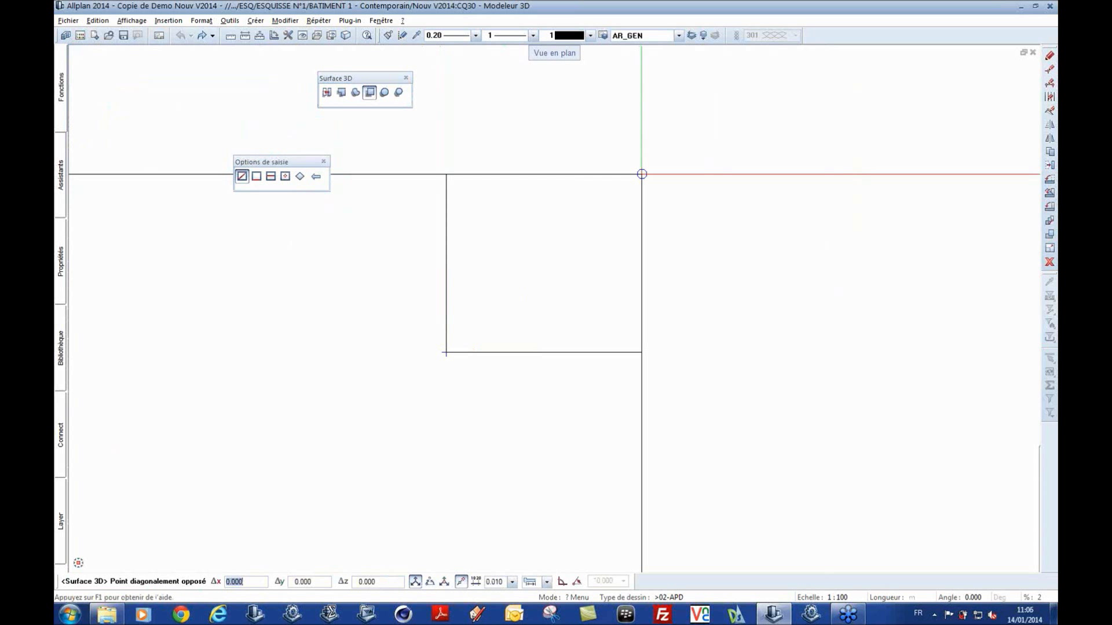
{"action": "type", "text": "6"}
{"action": "key", "text": "Tab"}
{"action": "type", "text": "7"}
{"action": "key", "text": "Return"}
{"action": "key", "text": "Return"}
{"action": "key", "text": "Escape"}
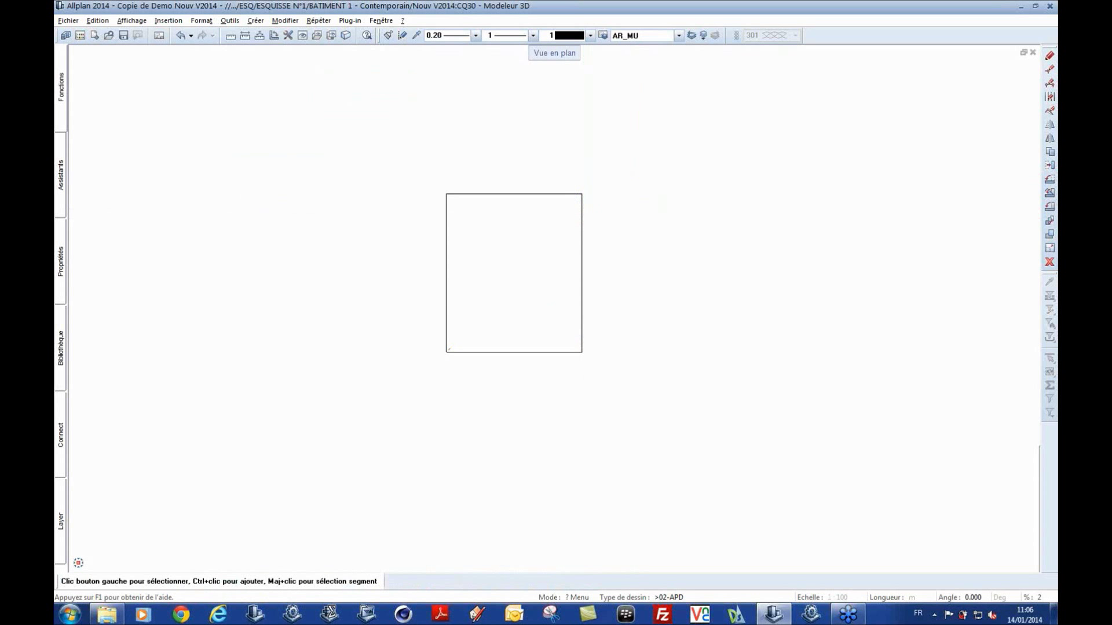
Step: Open a whole-model animation window beside the plan view and orbit around the concrete-textured surface
{"action": "scroll", "coordinate": [504, 234], "scroll_direction": "down", "scroll_amount": 1}
{"action": "scroll", "coordinate": [503, 233], "scroll_direction": "up", "scroll_amount": 6}
{"action": "scroll", "coordinate": [503, 233], "scroll_direction": "down", "scroll_amount": 5}
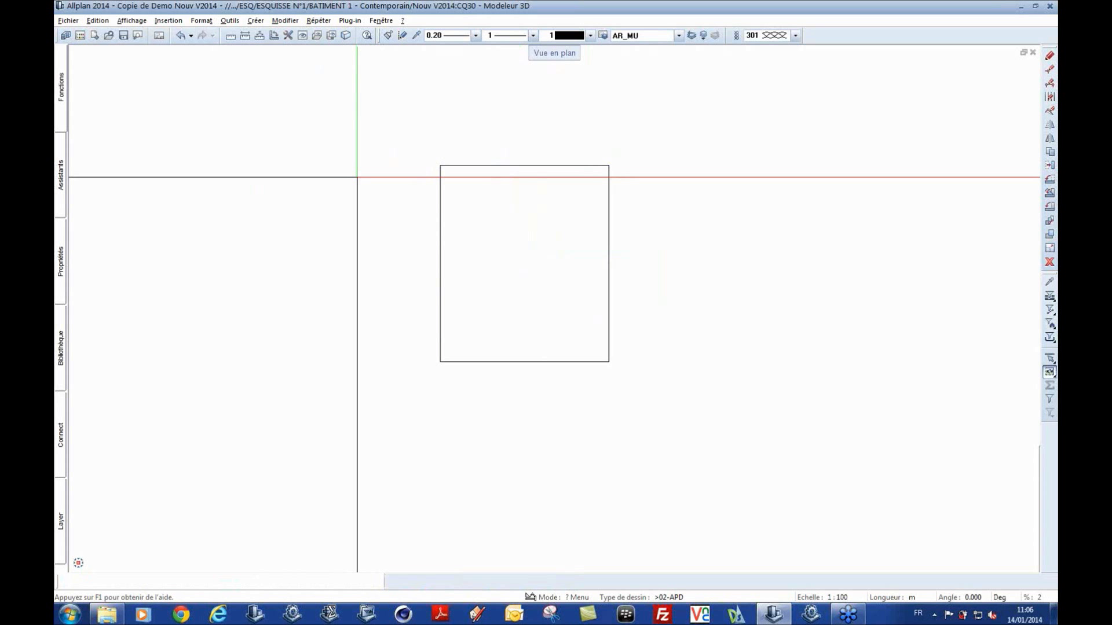
{"action": "key", "text": "F4"}
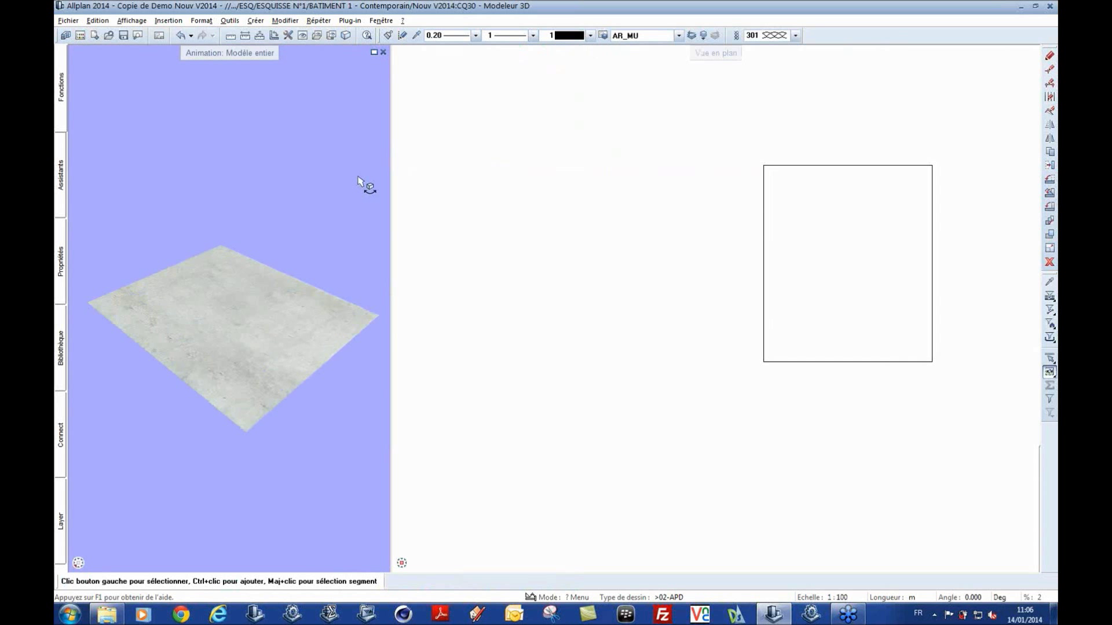
{"action": "middle_click", "coordinate": [586, 241]}
{"action": "middle_click", "coordinate": [586, 241]}
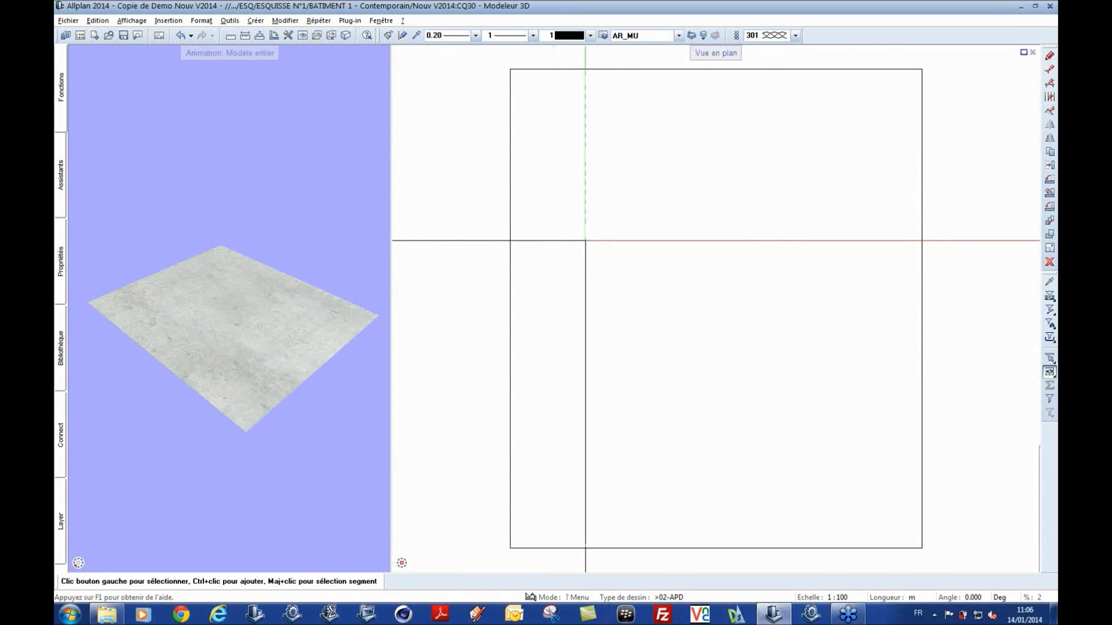
{"action": "mouse_move", "coordinate": [239, 203]}
{"action": "left_mouse_down"}
{"action": "mouse_move", "coordinate": [248, 268]}
{"action": "mouse_move", "coordinate": [248, 213]}
{"action": "left_mouse_up"}
{"action": "left_click_drag", "start_coordinate": [256, 256], "coordinate": [259, 209]}
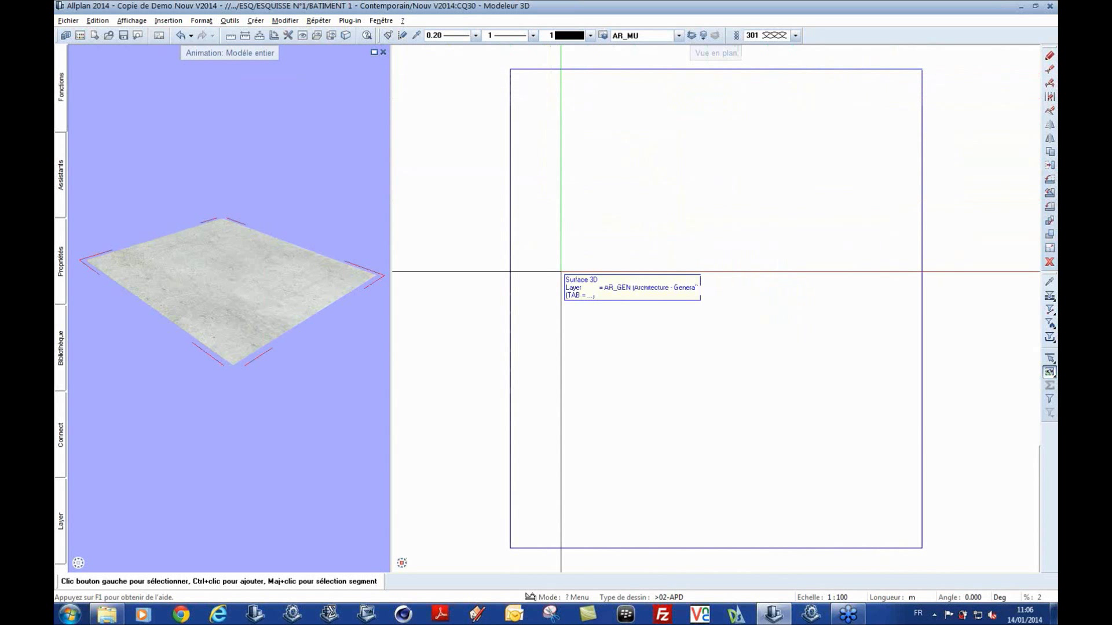
{"action": "scroll", "coordinate": [656, 283], "scroll_direction": "down", "scroll_amount": 1}
{"action": "scroll", "coordinate": [657, 283], "scroll_direction": "down", "scroll_amount": 1}
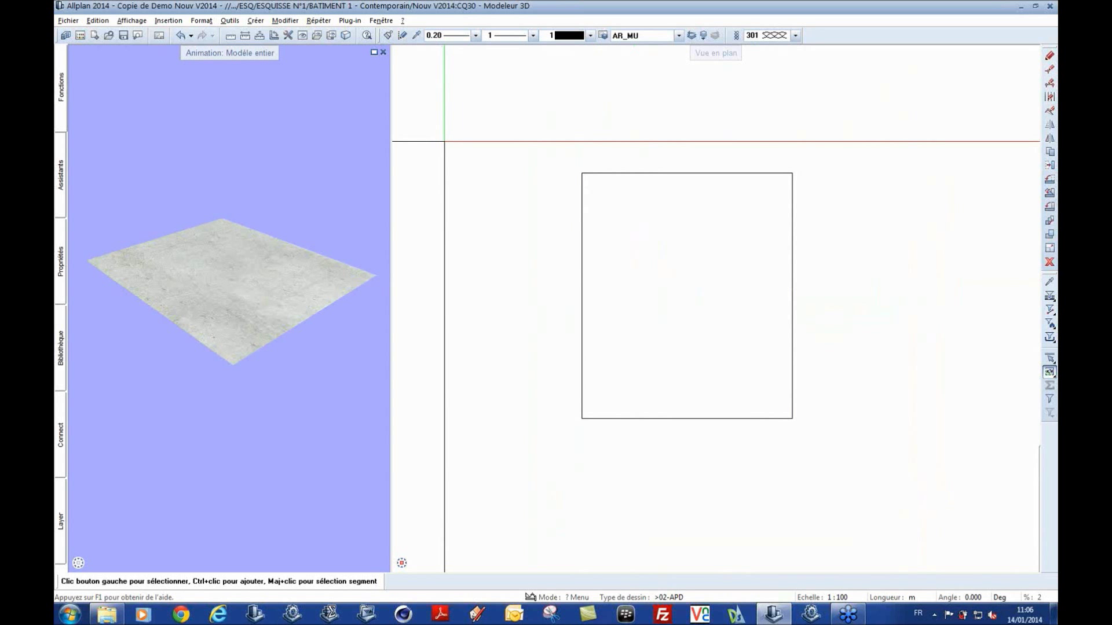
Step: Arrange the workspace as two views plus an animation window, and swap the plan view with the south front view
{"action": "left_click_drag", "start_coordinate": [231, 54], "coordinate": [638, 104]}
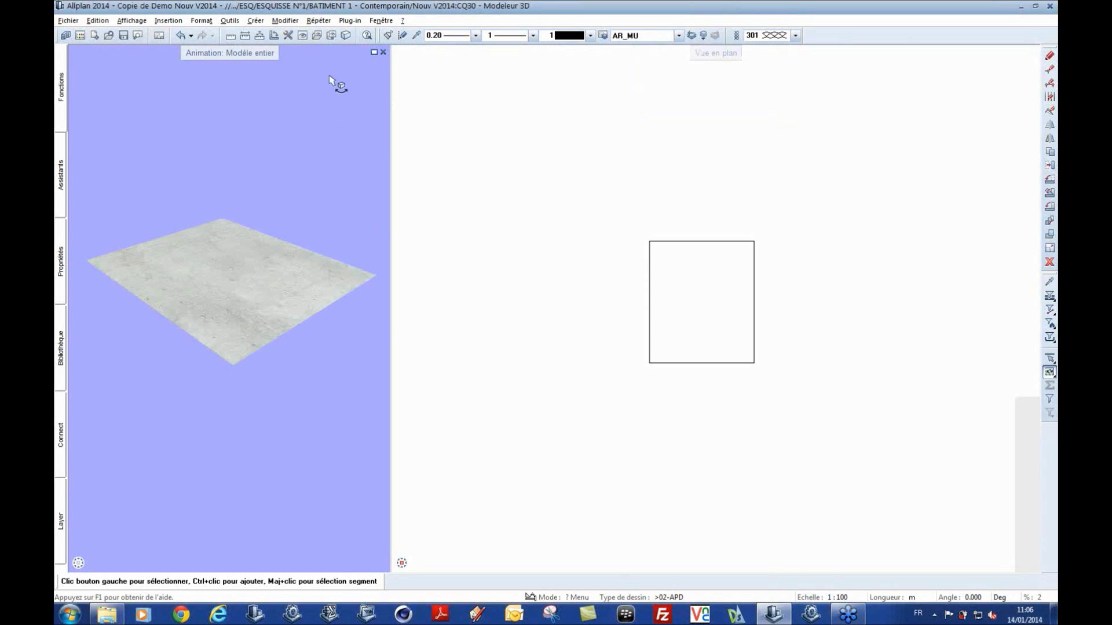
{"action": "left_click", "coordinate": [393, 22]}
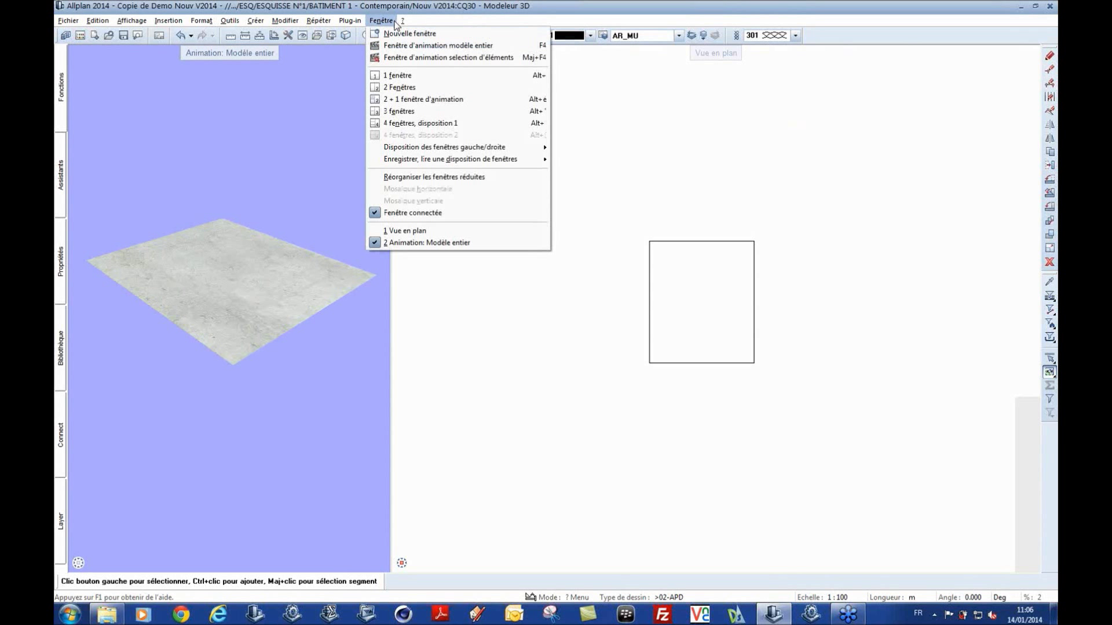
{"action": "left_click", "coordinate": [405, 136]}
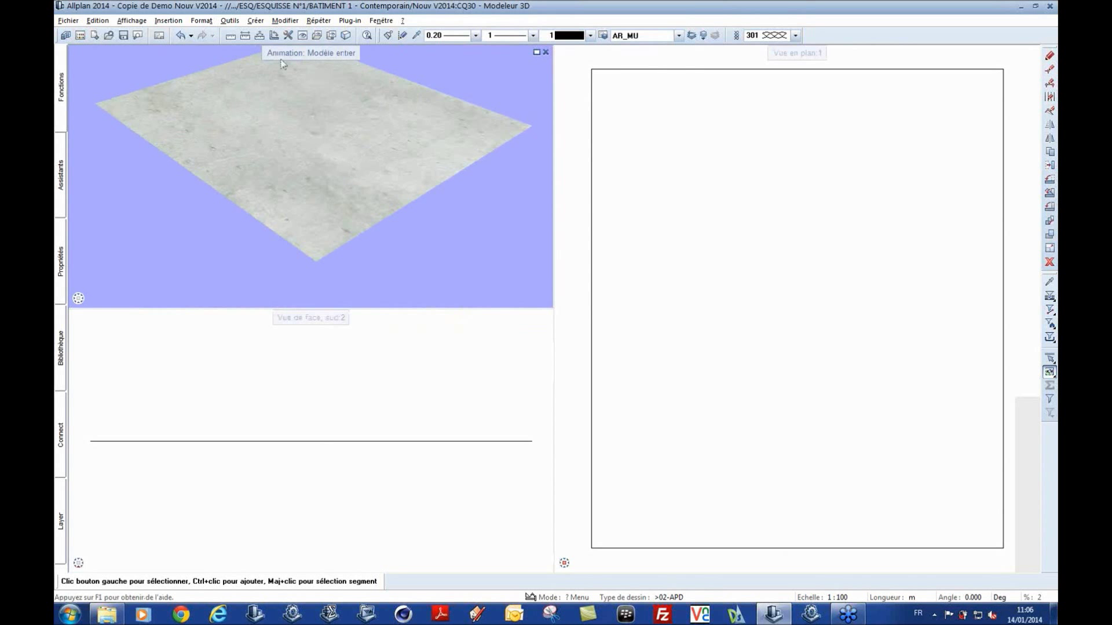
{"action": "left_click_drag", "start_coordinate": [332, 78], "coordinate": [425, 407]}
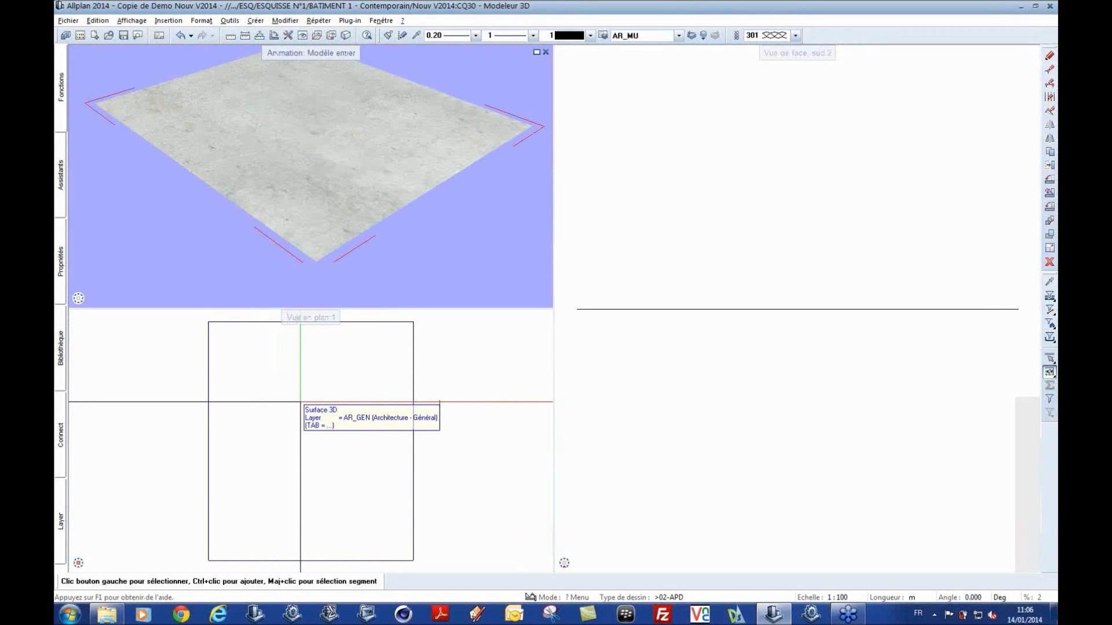
Step: Return to the single plan window layout and open the whole-model animation window beside it
{"action": "left_click", "coordinate": [380, 20]}
{"action": "left_click", "coordinate": [399, 75]}
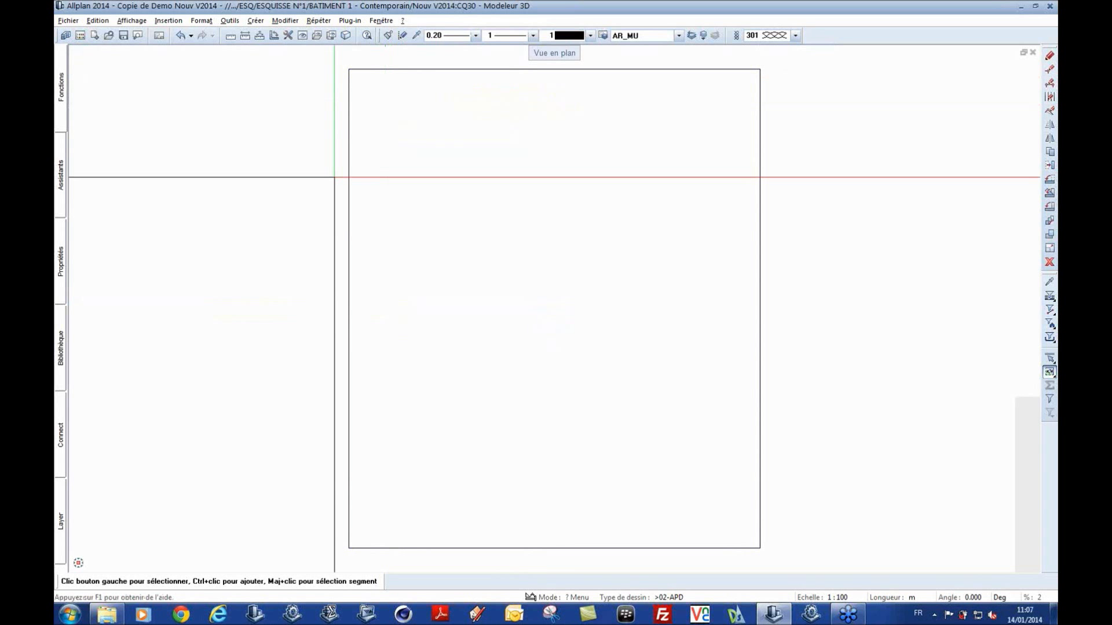
{"action": "key", "text": "F4"}
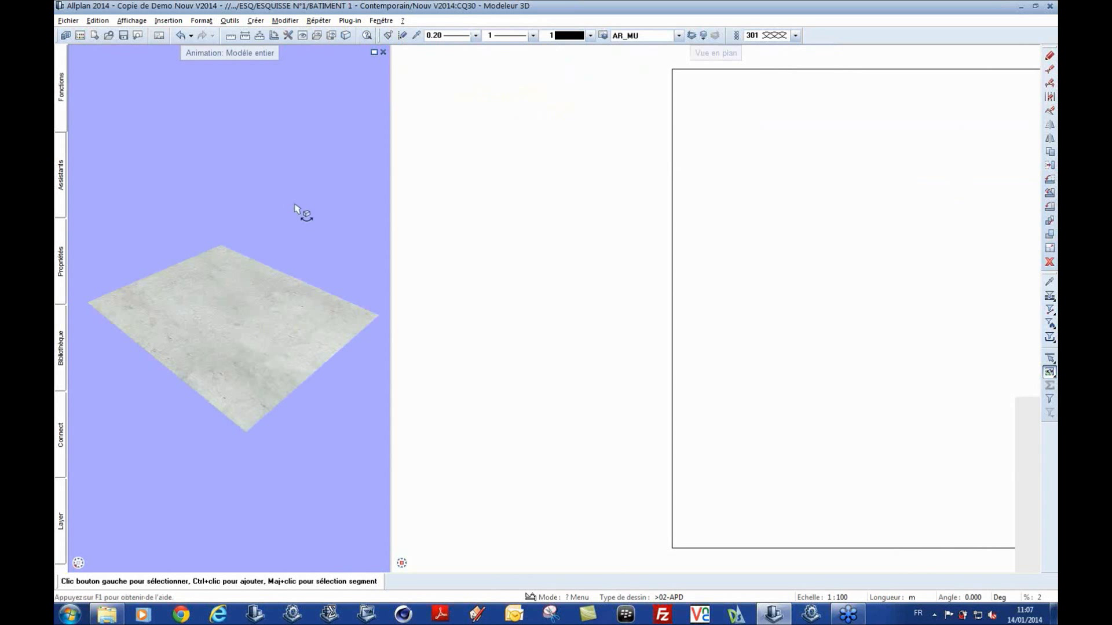
Step: Fit the whole surface in the plan view and switch that window to the southwest front-left isometric view
{"action": "mouse_move", "coordinate": [412, 566]}
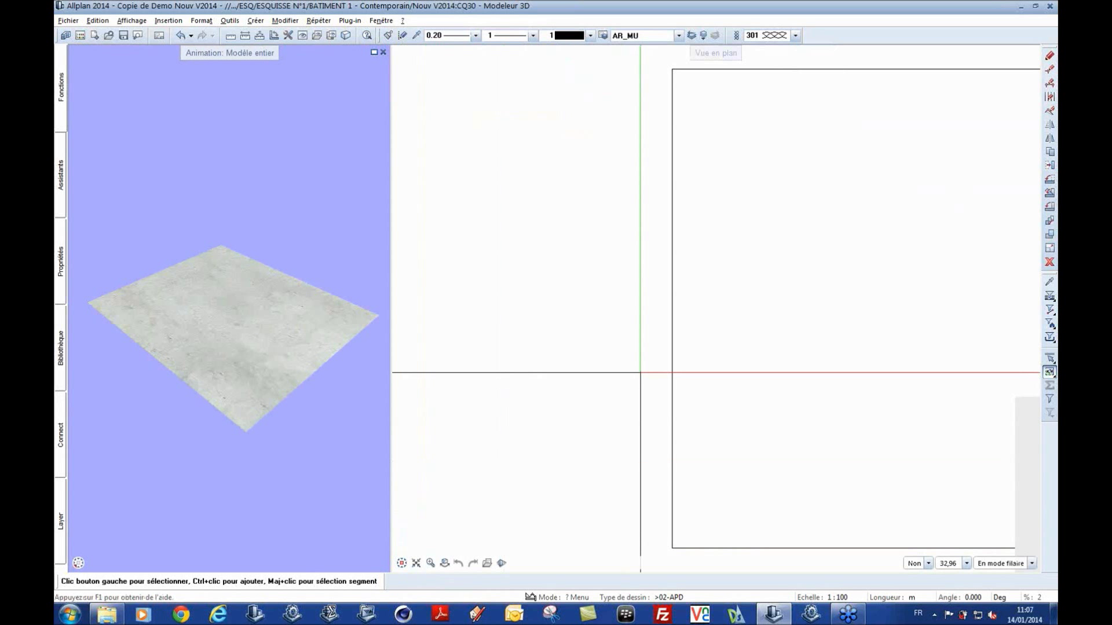
{"action": "left_click", "coordinate": [416, 563]}
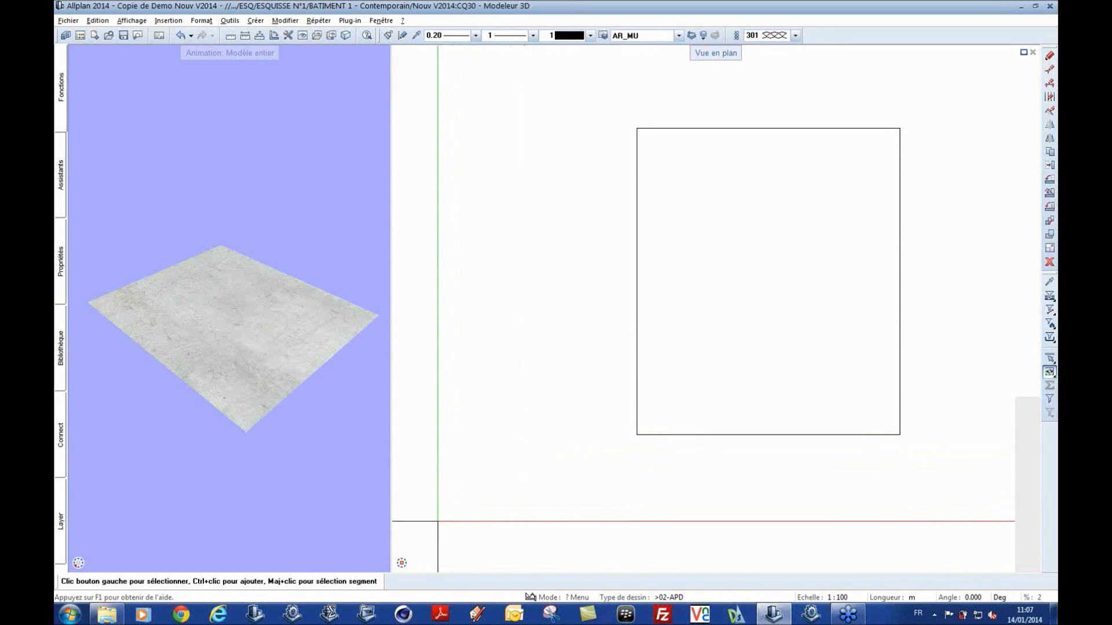
{"action": "mouse_move", "coordinate": [414, 551]}
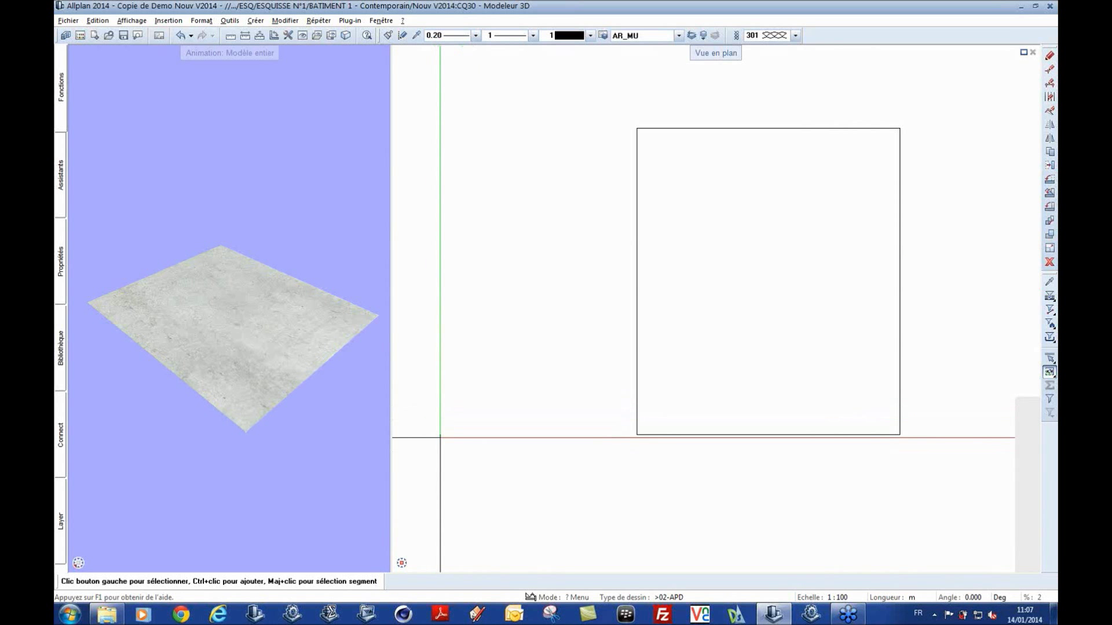
{"action": "left_click", "coordinate": [60, 117]}
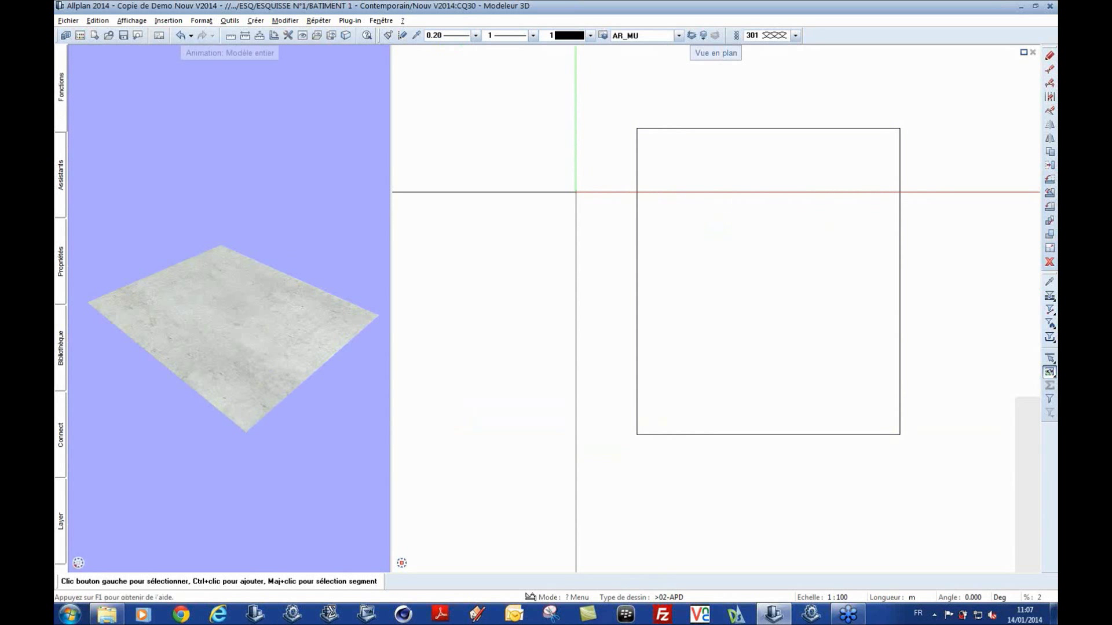
{"action": "mouse_move", "coordinate": [431, 563]}
{"action": "left_click", "coordinate": [404, 551]}
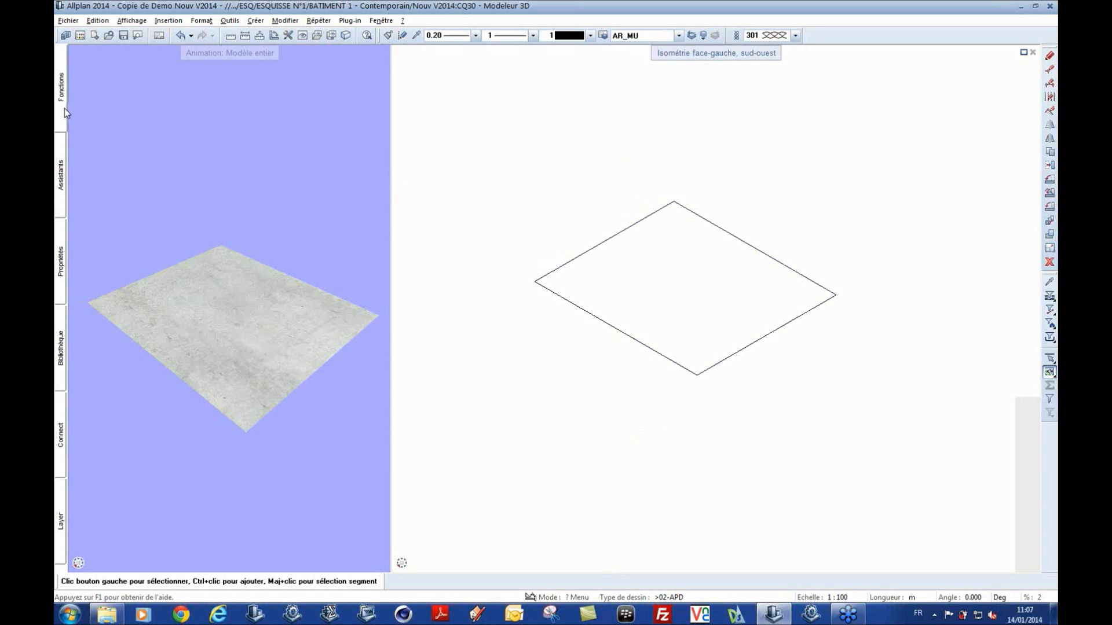
Step: Try extruding the rectangular surface's outer face vertically into a tall box, and undo the extrusion
{"action": "mouse_move", "coordinate": [64, 111]}
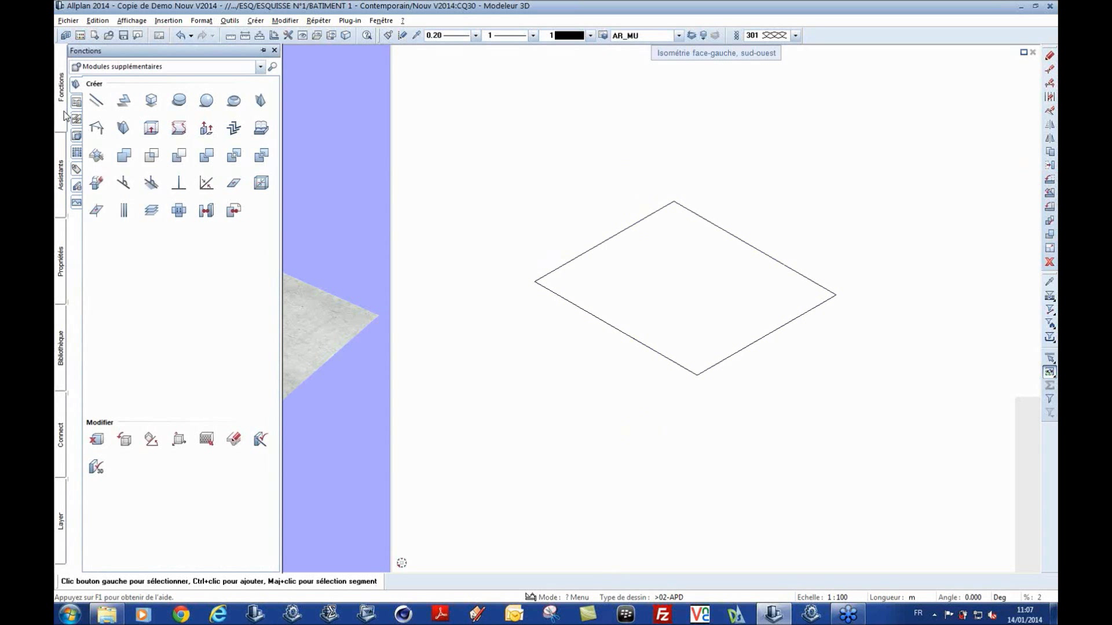
{"action": "left_click", "coordinate": [206, 130]}
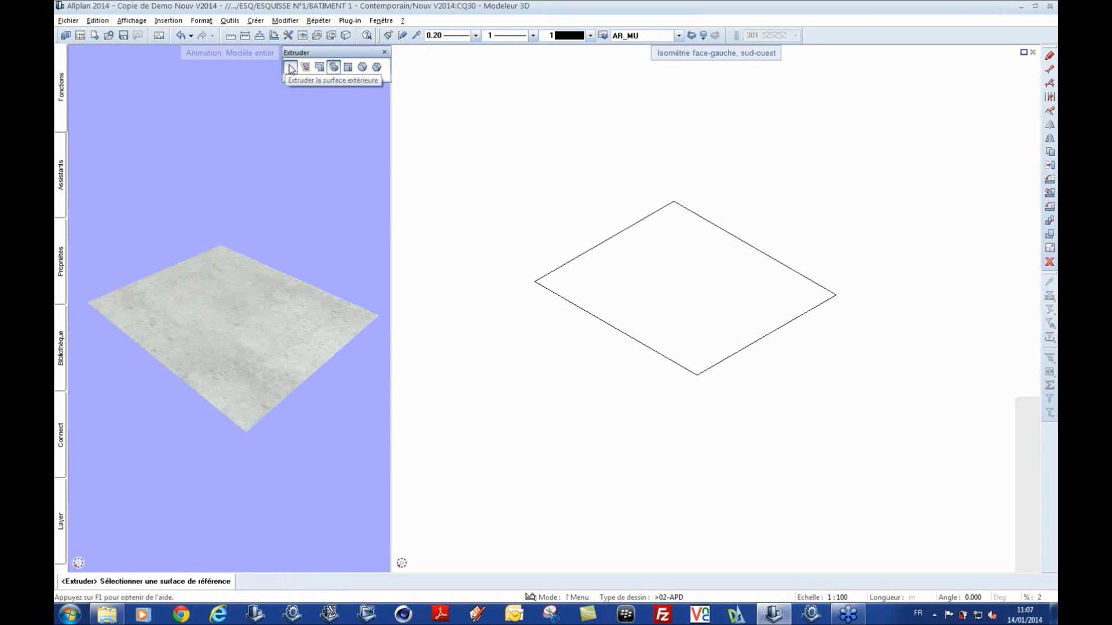
{"action": "left_click", "coordinate": [704, 279]}
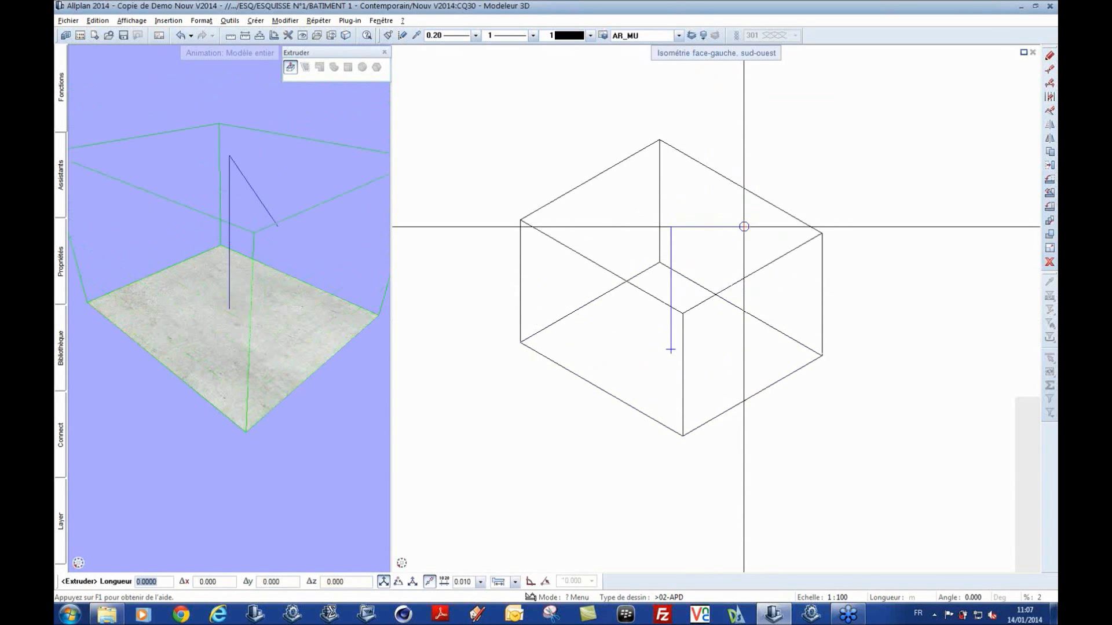
{"action": "left_click", "coordinate": [745, 160]}
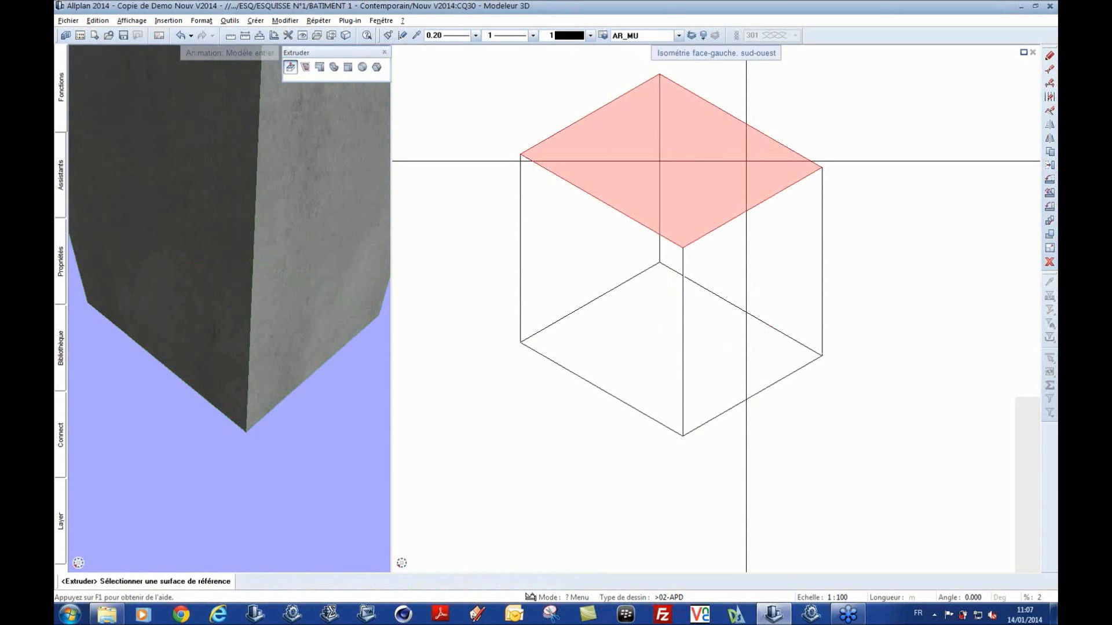
{"action": "key", "text": "Escape"}
{"action": "mouse_move", "coordinate": [399, 564]}
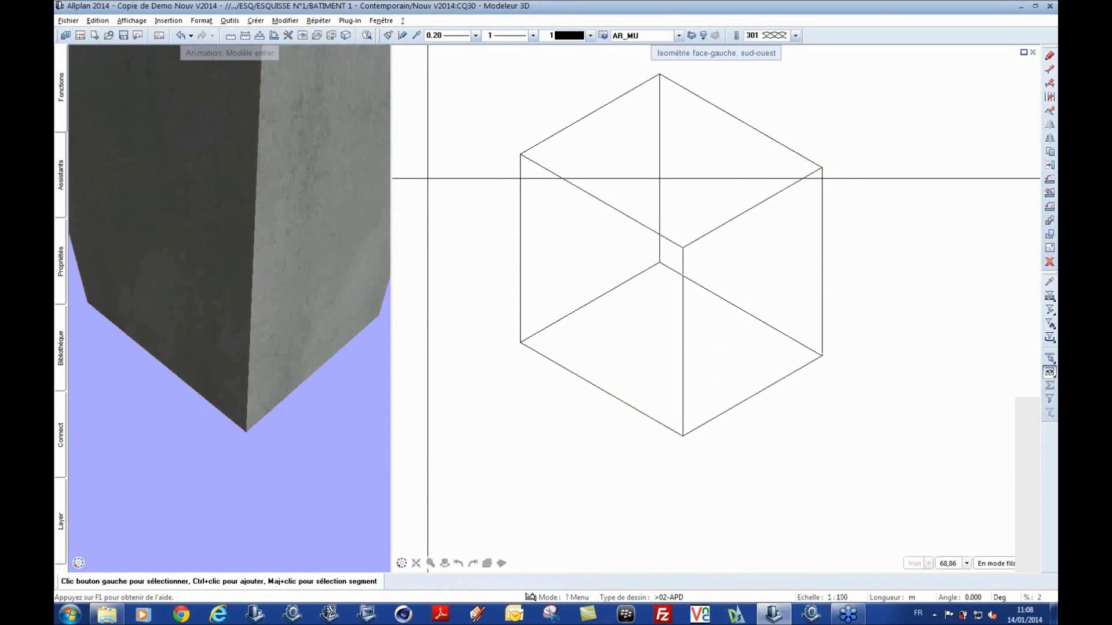
{"action": "left_click", "coordinate": [184, 35]}
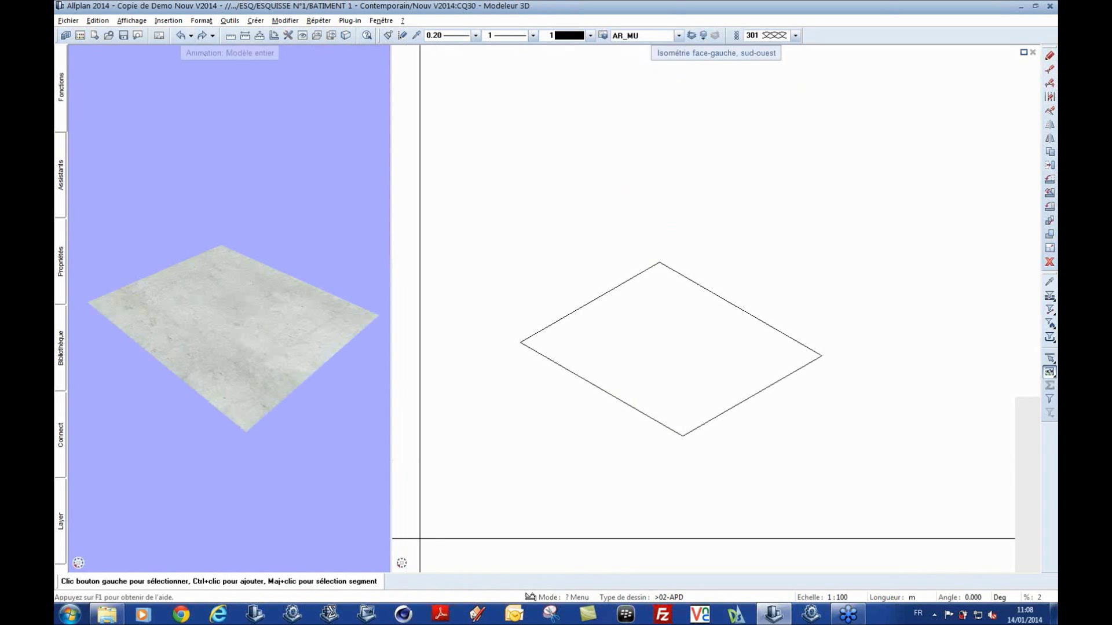
Step: In plan view, shift the rectangle's southeast corner point north along Y with Modify Points, and return to the southwest isometric view
{"action": "left_click", "coordinate": [419, 535]}
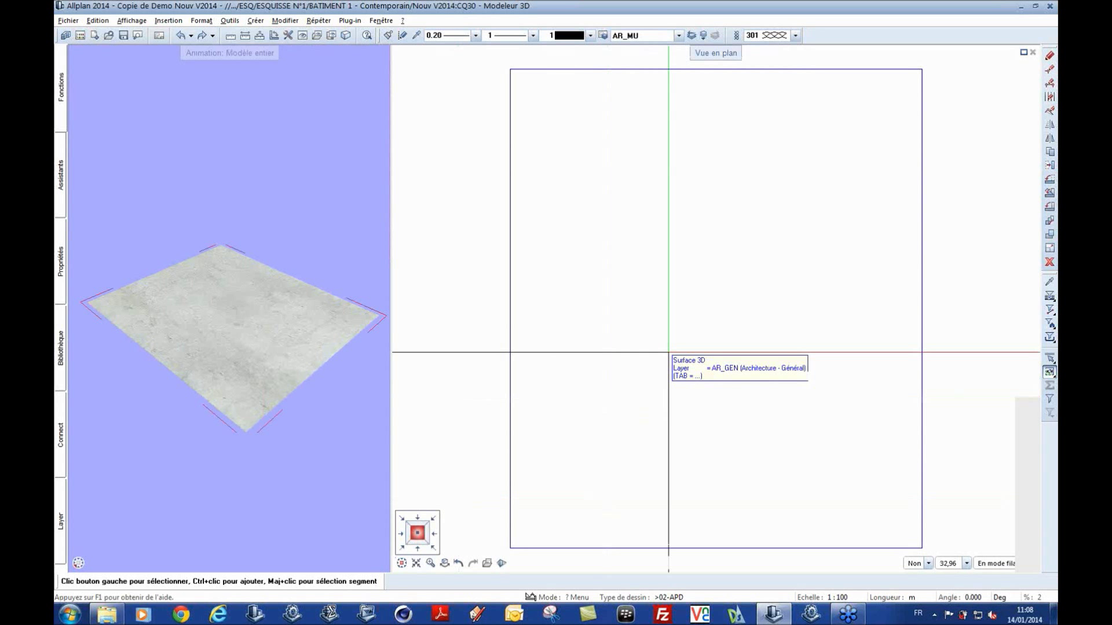
{"action": "left_click", "coordinate": [1049, 70]}
{"action": "left_click_drag", "start_coordinate": [794, 398], "coordinate": [829, 355]}
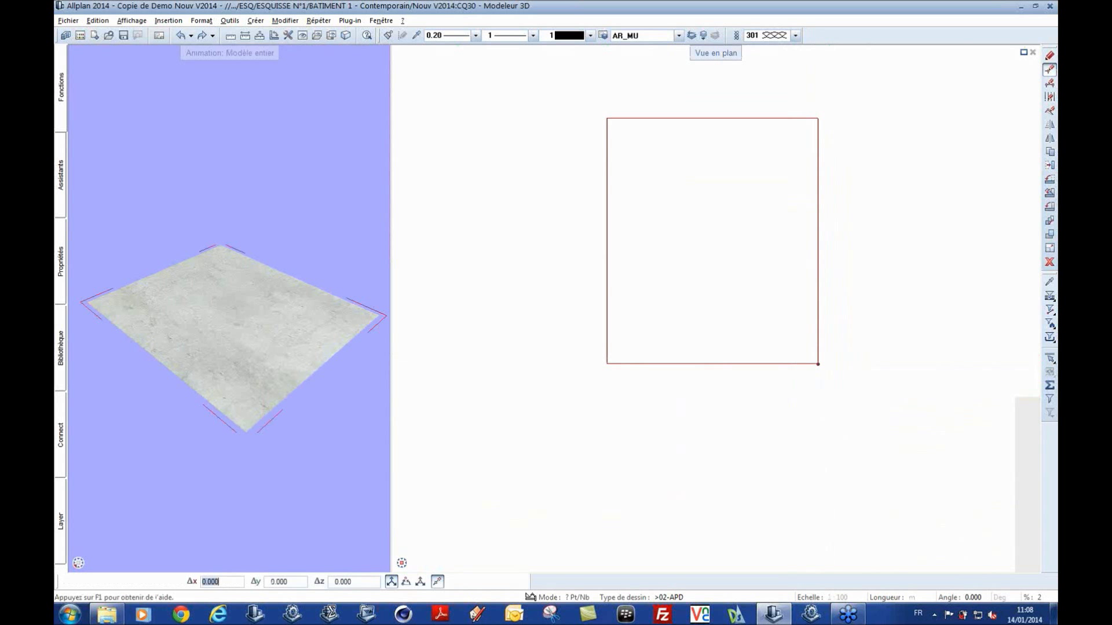
{"action": "left_click", "coordinate": [818, 364]}
{"action": "key", "text": "Tab"}
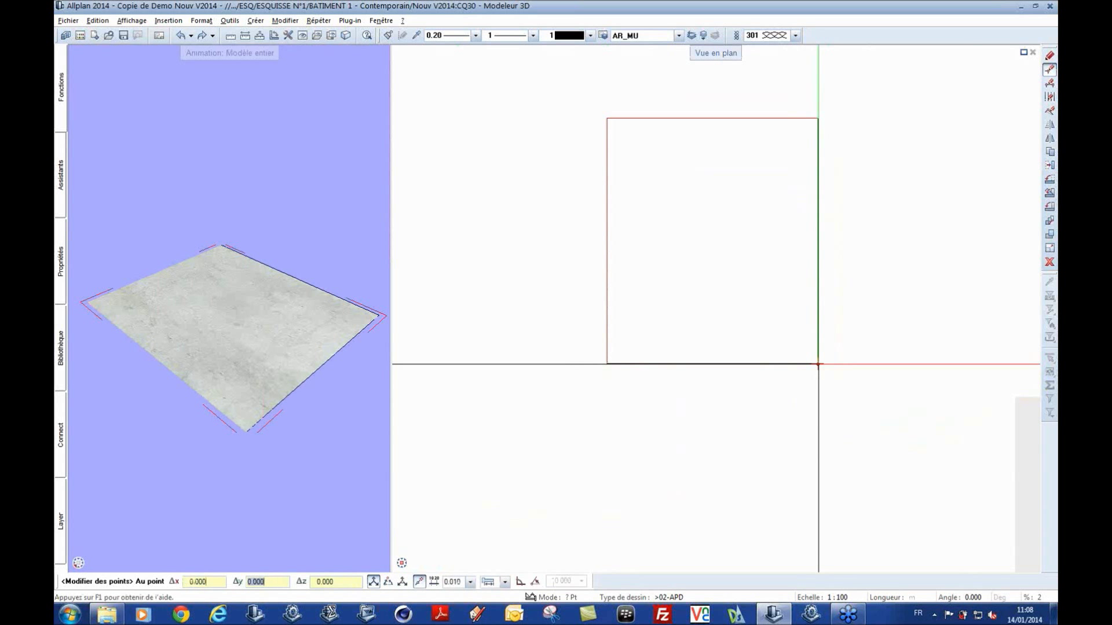
{"action": "type", "text": "1"}
{"action": "key", "text": "Return"}
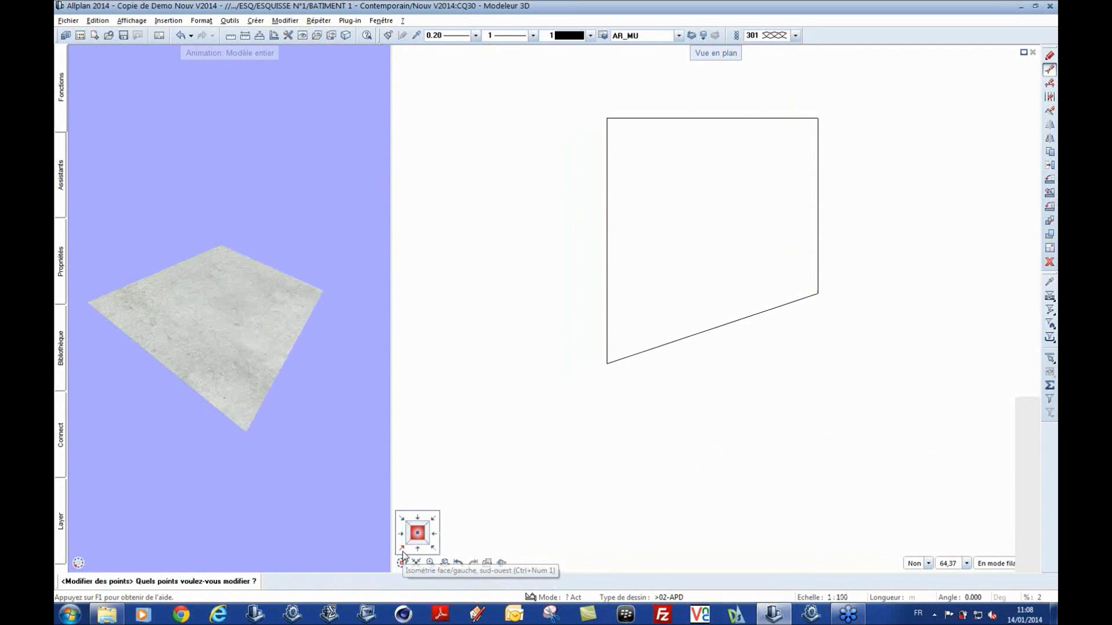
{"action": "key", "text": "KP_1"}
{"action": "key", "text": "Escape"}
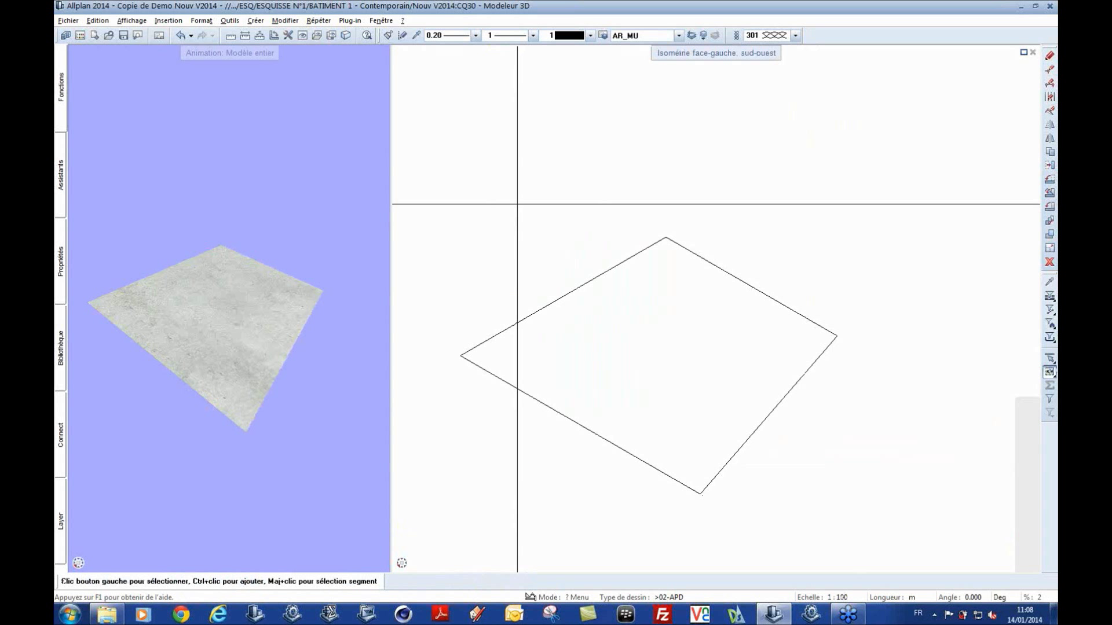
Step: Extrude the slanted four-sided surface vertically upward into a solid block
{"action": "key", "text": "e"}
{"action": "left_click", "coordinate": [678, 387]}
{"action": "left_click", "coordinate": [667, 158]}
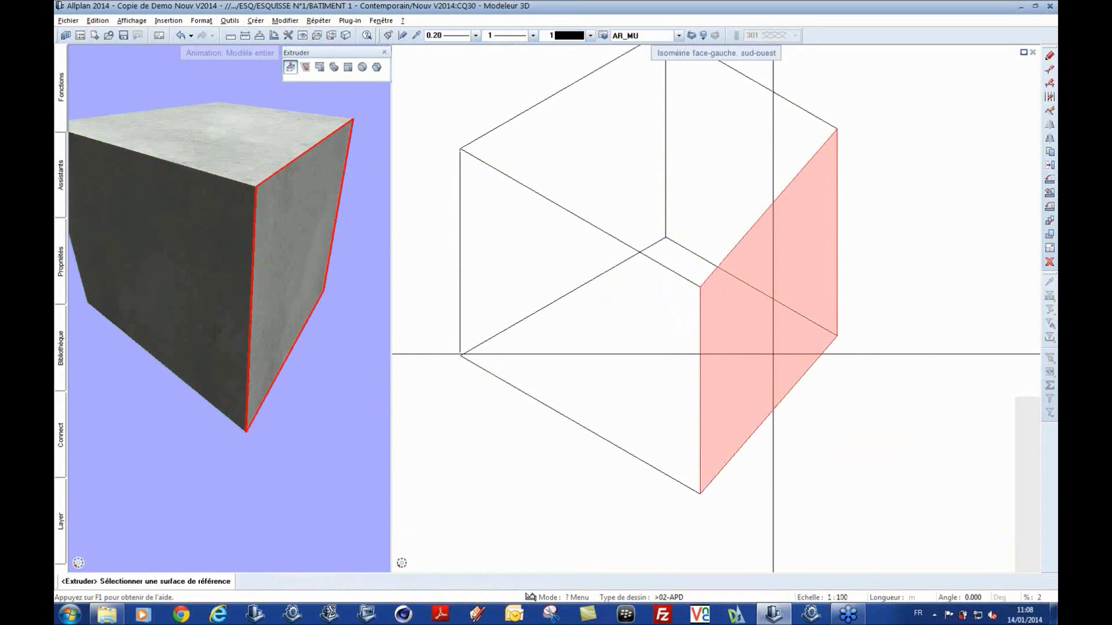
Step: Extrude the block's slanted south face outward, and pull its west face outward as well
{"action": "left_click", "coordinate": [773, 354]}
{"action": "left_click", "coordinate": [863, 376]}
{"action": "left_click", "coordinate": [551, 464]}
{"action": "left_click", "coordinate": [643, 509]}
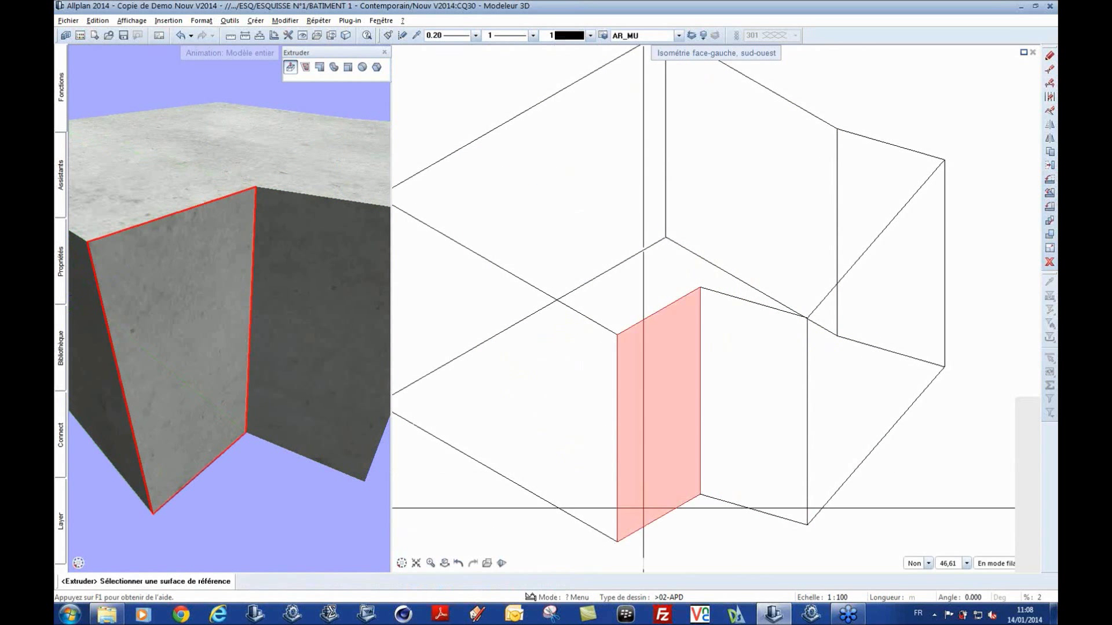
Step: Extrude the top face of the stepped block further upward to make the solid taller
{"action": "left_click", "coordinate": [647, 499]}
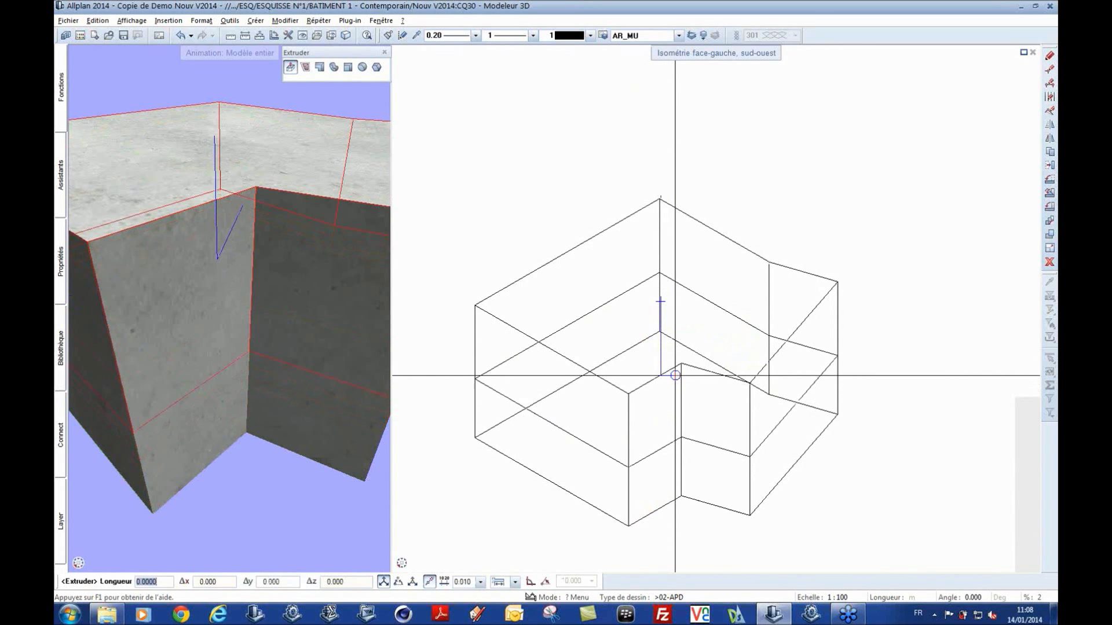
{"action": "left_click", "coordinate": [658, 310]}
{"action": "left_click", "coordinate": [656, 397]}
{"action": "left_click", "coordinate": [596, 340]}
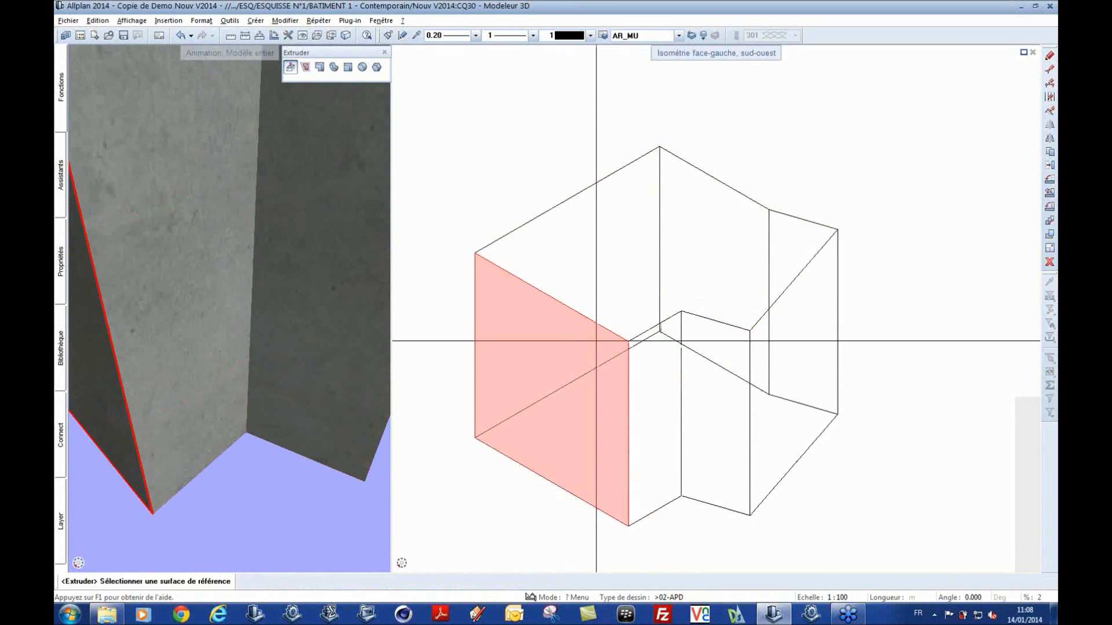
{"action": "scroll", "coordinate": [596, 343], "scroll_direction": "down", "scroll_amount": 3}
{"action": "key", "text": "Escape"}
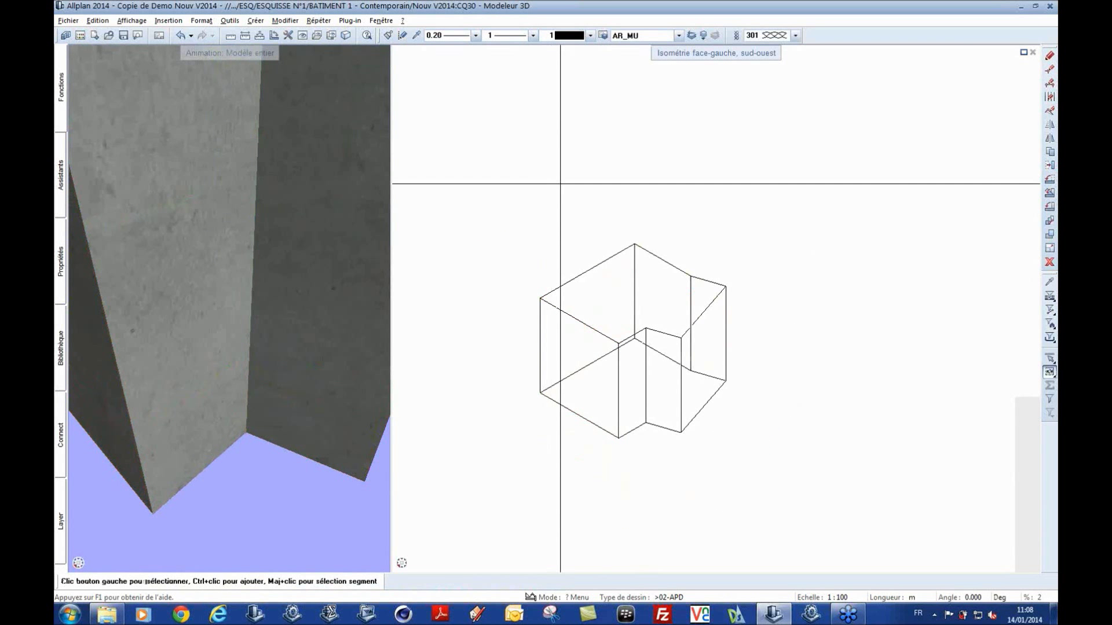
Step: Extrude a circle from the block's west face through the solid to cut a round hole, and inspect it in the animation window
{"action": "key", "text": "Return"}
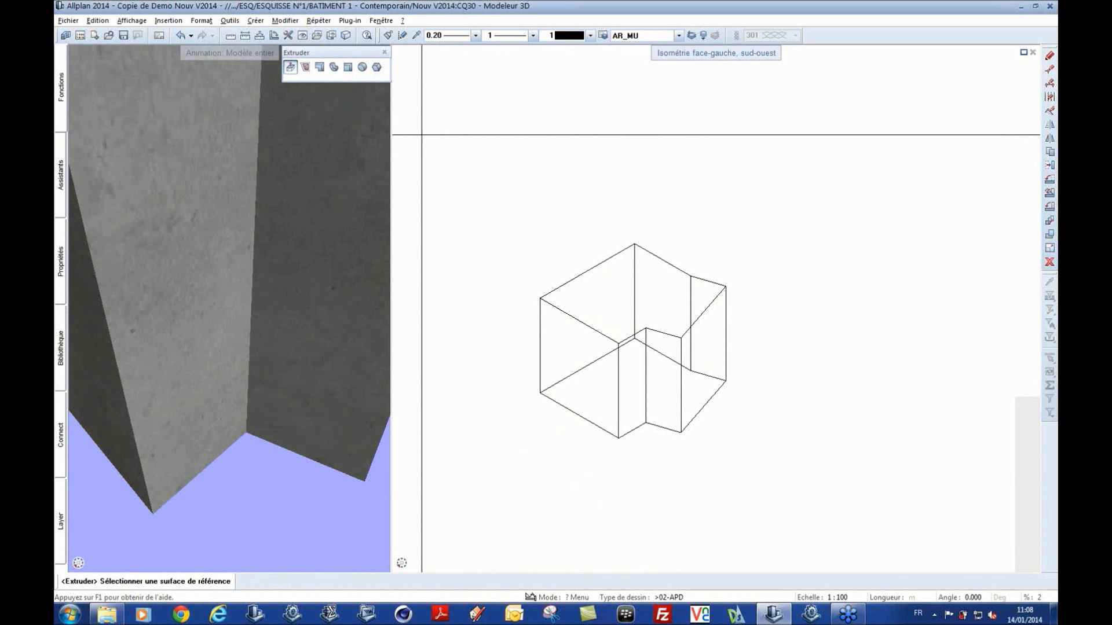
{"action": "left_click", "coordinate": [362, 67]}
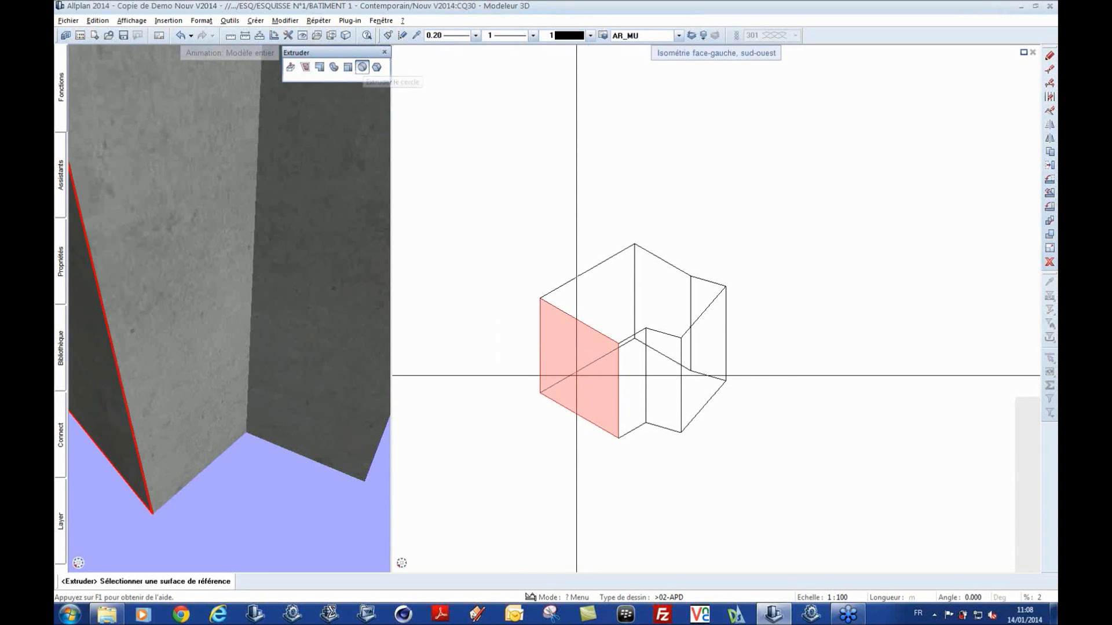
{"action": "left_click", "coordinate": [572, 366]}
{"action": "left_click", "coordinate": [579, 343]}
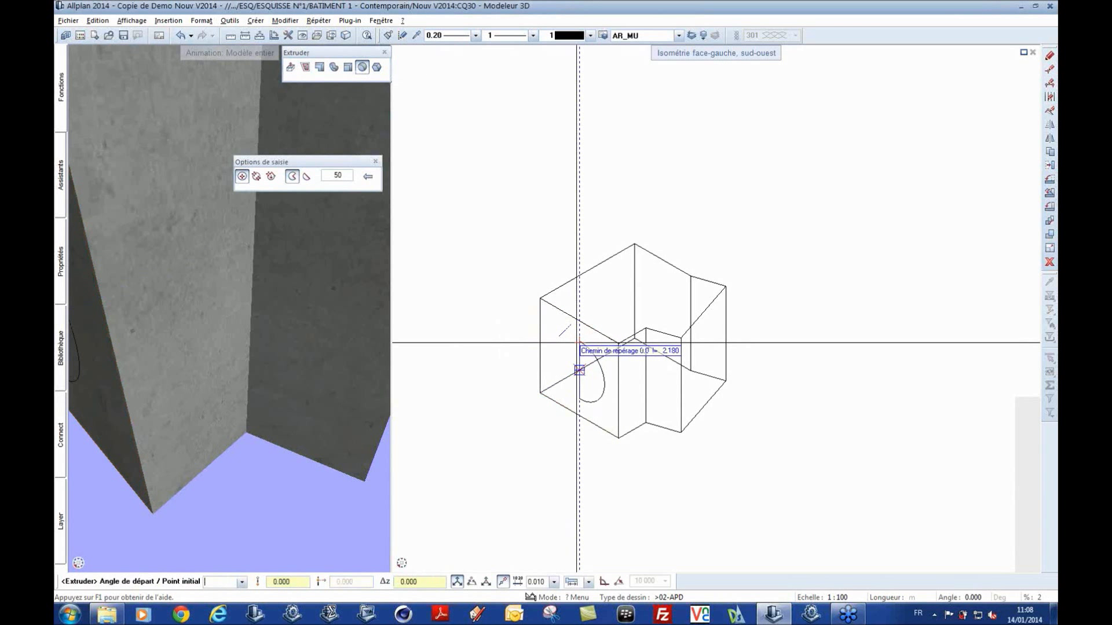
{"action": "left_click", "coordinate": [561, 351]}
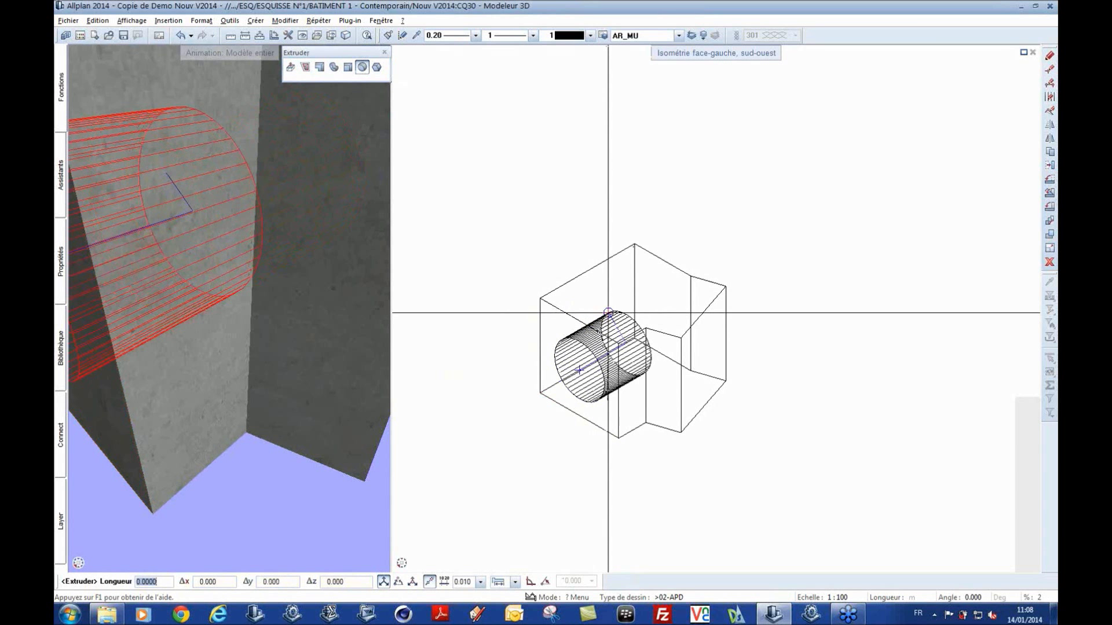
{"action": "left_click", "coordinate": [745, 241]}
{"action": "key", "text": "Escape"}
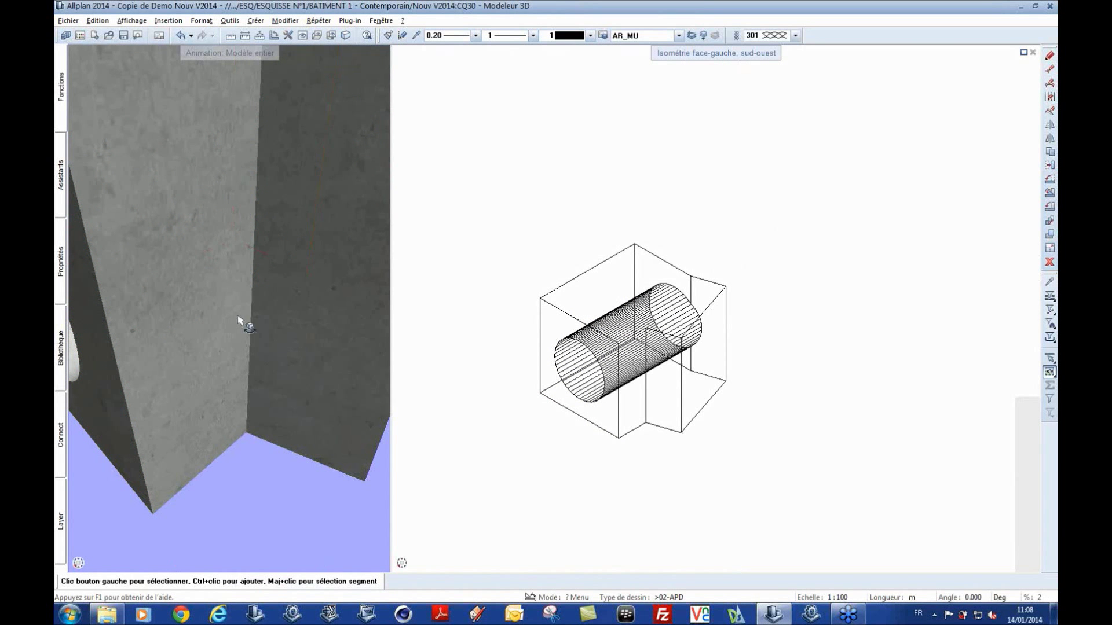
{"action": "scroll", "coordinate": [241, 317], "scroll_direction": "down", "scroll_amount": 10}
{"action": "left_click_drag", "start_coordinate": [173, 223], "coordinate": [180, 225]}
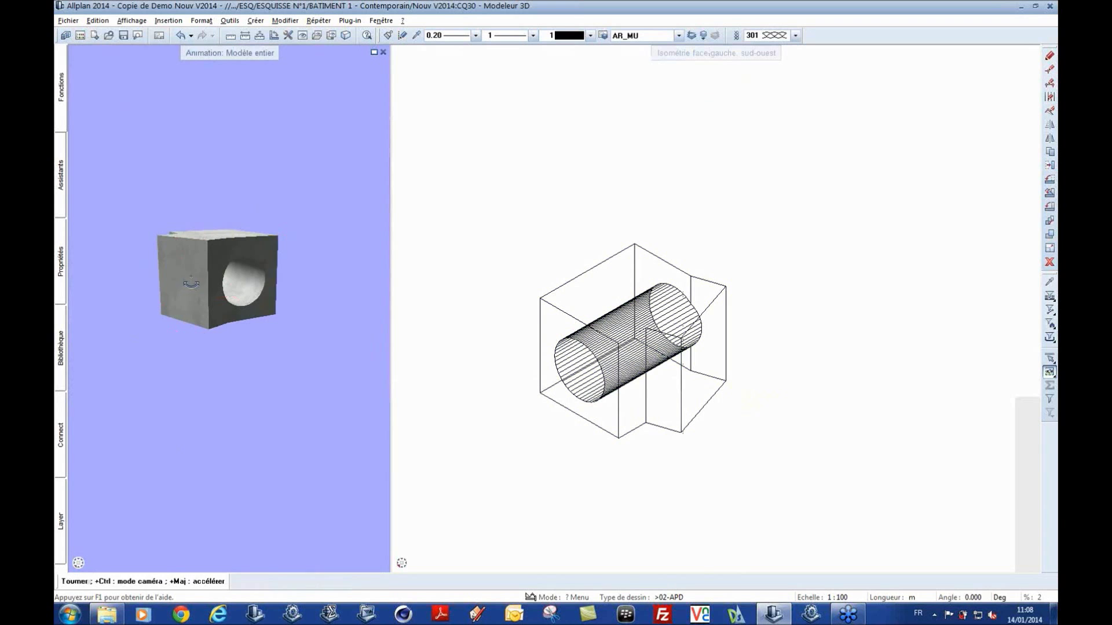
{"action": "scroll", "coordinate": [247, 285], "scroll_direction": "up", "scroll_amount": 3}
Step: Draw a rectangular 3D surface about 14.36 m by 8 m on the long slab's top, starting at the corner above the box
{"action": "left_click", "coordinate": [571, 377]}
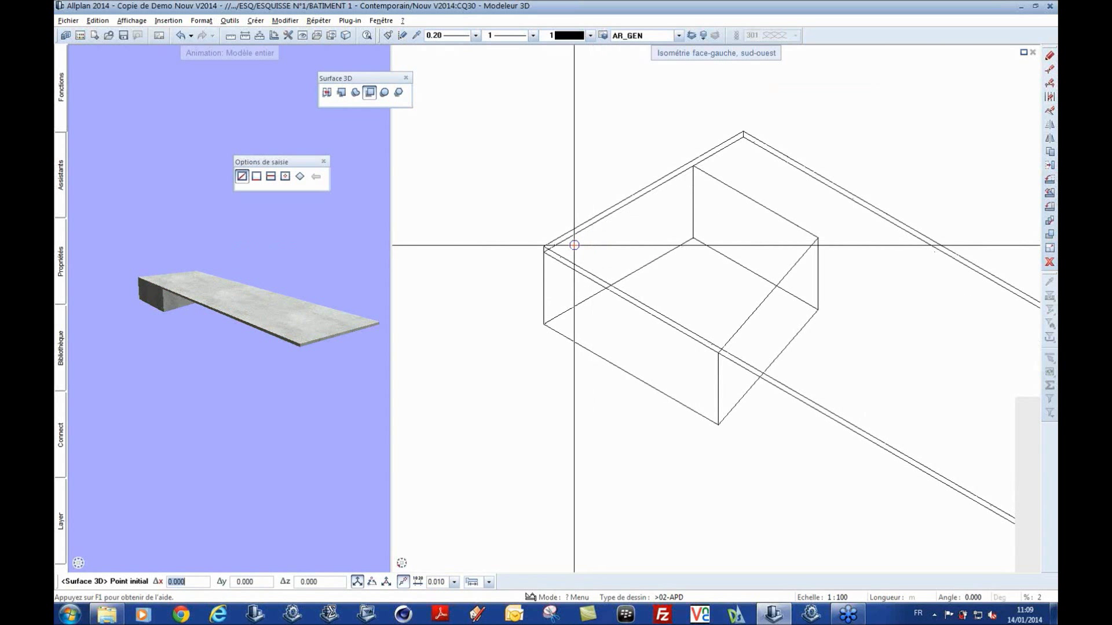
{"action": "left_click", "coordinate": [545, 247]}
{"action": "scroll", "coordinate": [546, 245], "scroll_direction": "down", "scroll_amount": 3}
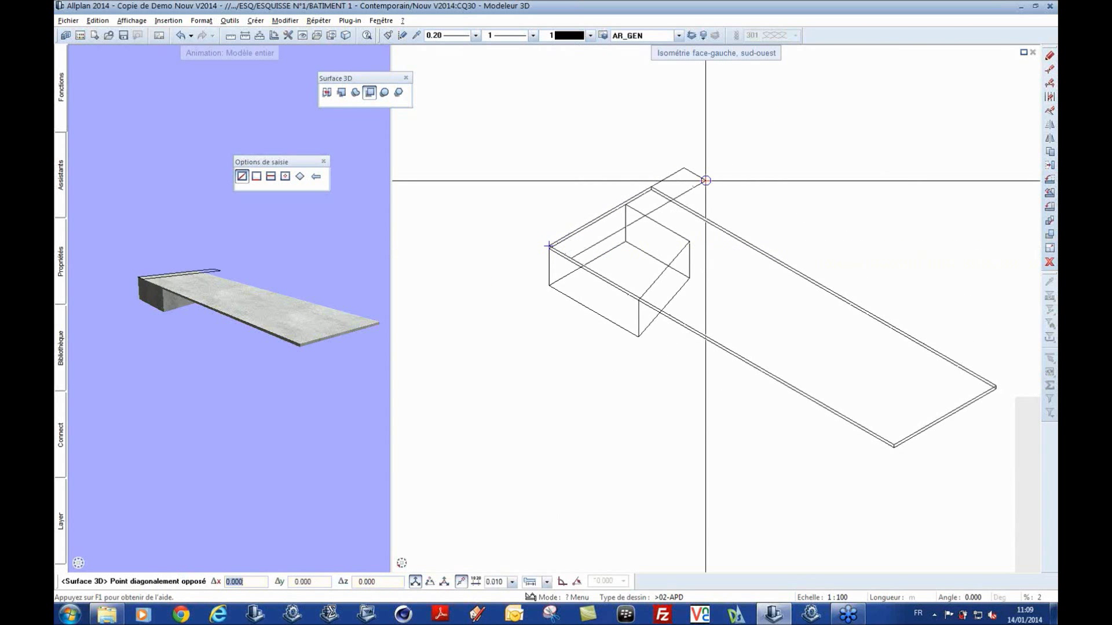
{"action": "scroll", "coordinate": [705, 180], "scroll_direction": "up", "scroll_amount": 3}
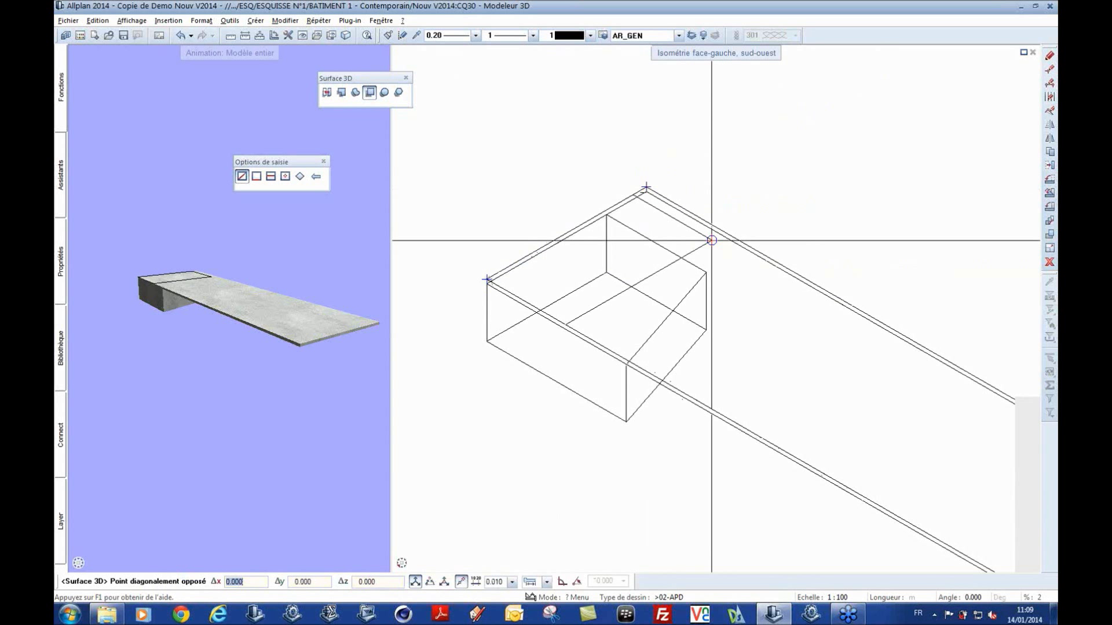
{"action": "left_click", "coordinate": [932, 351]}
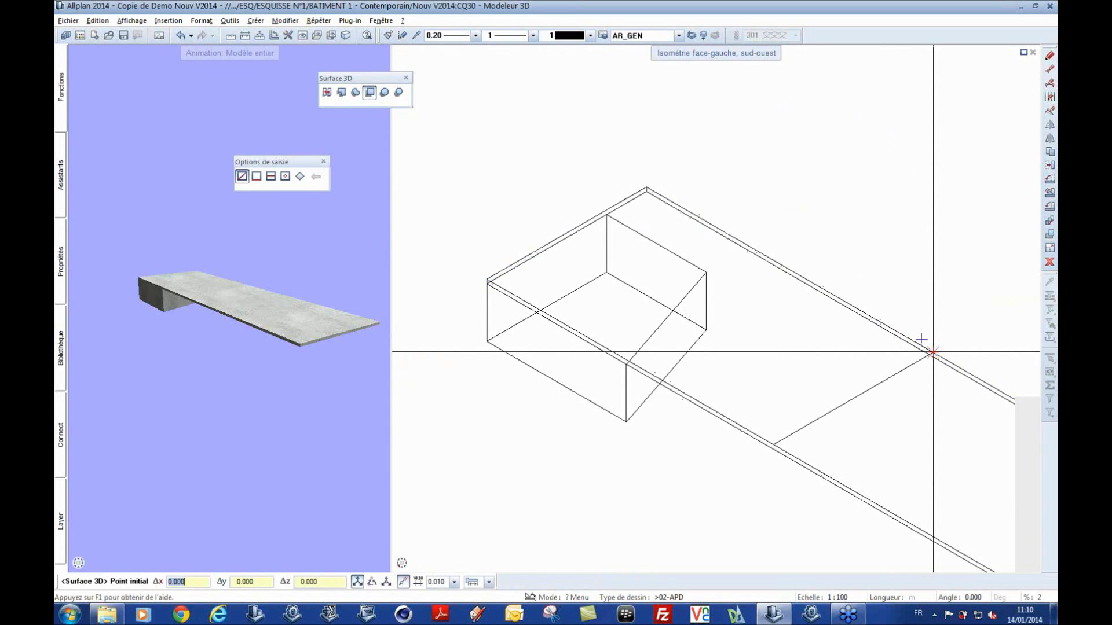
{"action": "key", "text": "Escape"}
Step: Set the length of the rectangular 3D surface on top of the long slab to 20 m
{"action": "scroll", "coordinate": [718, 428], "scroll_direction": "up", "scroll_amount": 1}
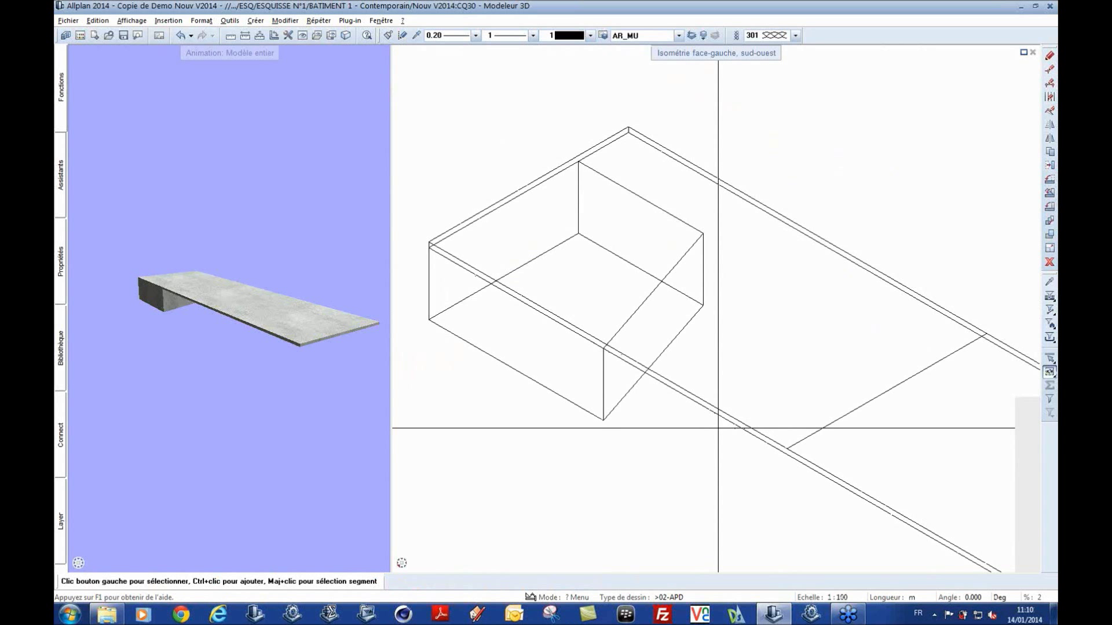
{"action": "scroll", "coordinate": [718, 428], "scroll_direction": "down", "scroll_amount": 1}
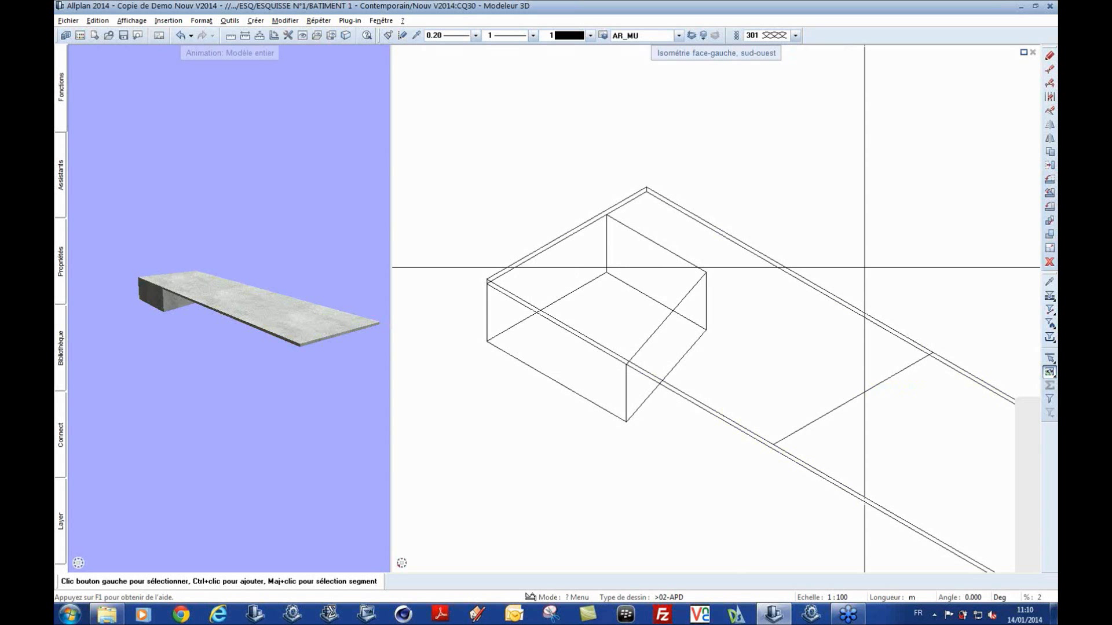
{"action": "middle_click_drag", "start_coordinate": [865, 268], "coordinate": [857, 221]}
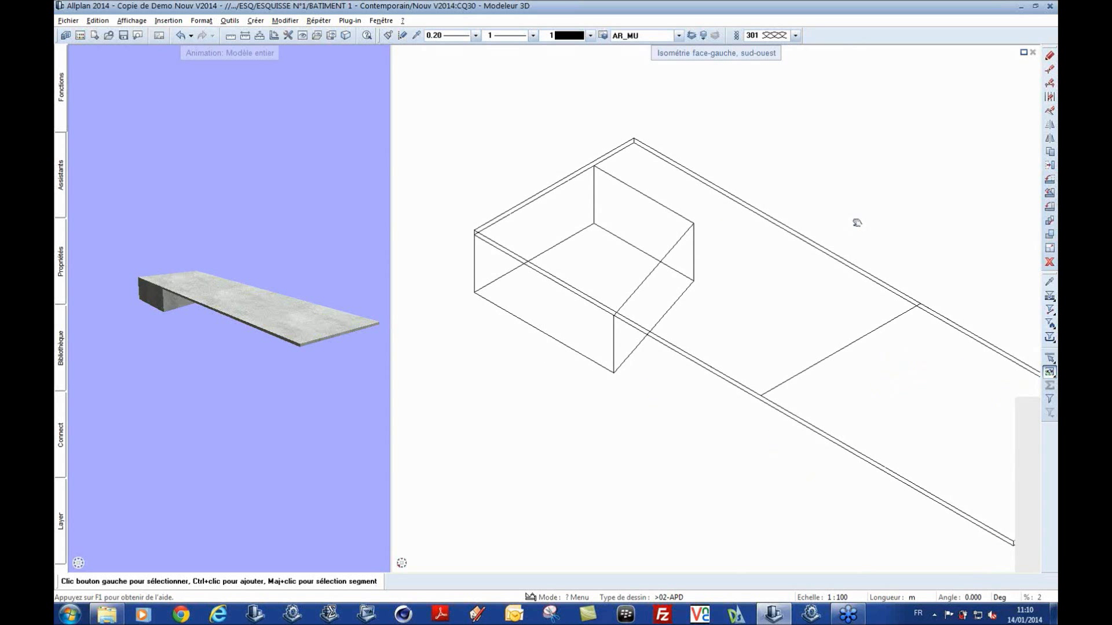
{"action": "left_click", "coordinate": [841, 349]}
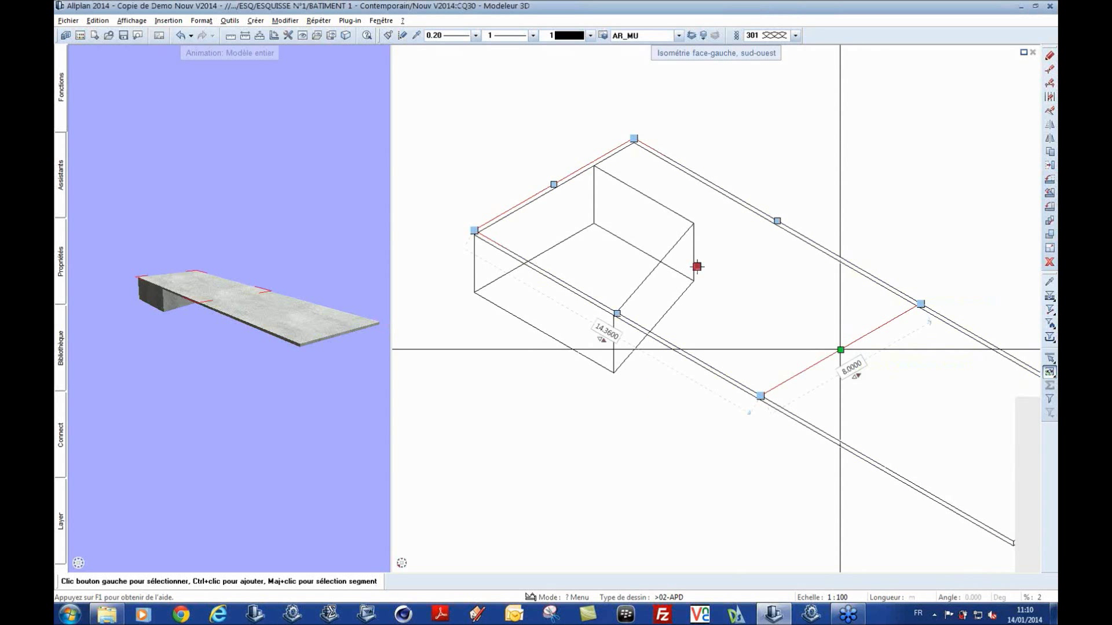
{"action": "scroll", "coordinate": [602, 379], "scroll_direction": "up", "scroll_amount": 1}
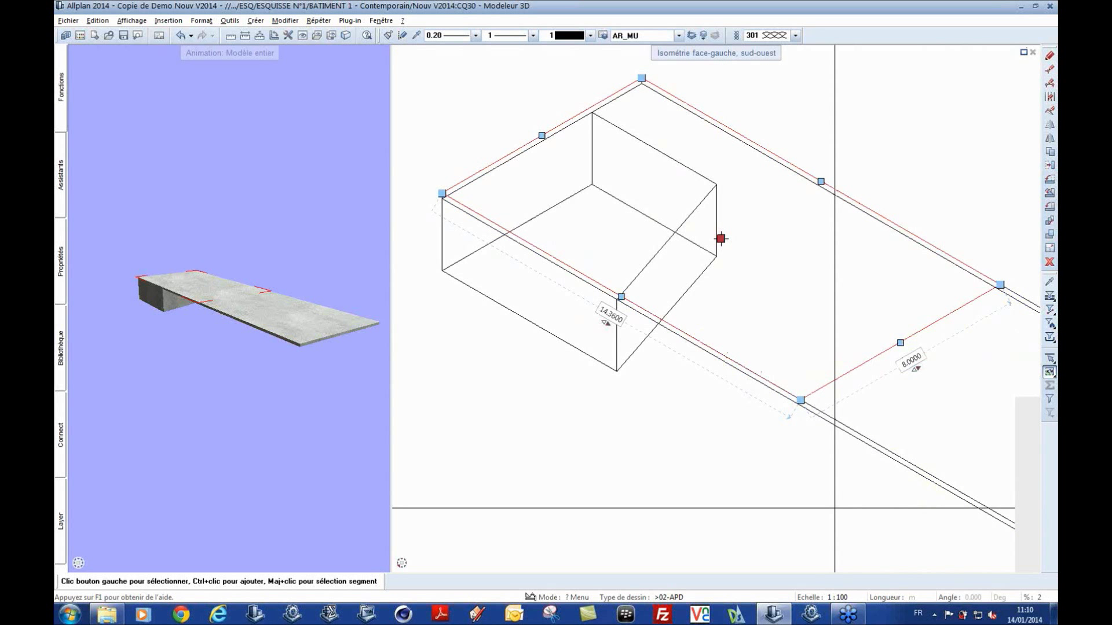
{"action": "middle_click_drag", "start_coordinate": [537, 323], "coordinate": [646, 366]}
{"action": "scroll", "coordinate": [672, 384], "scroll_direction": "up", "scroll_amount": 2}
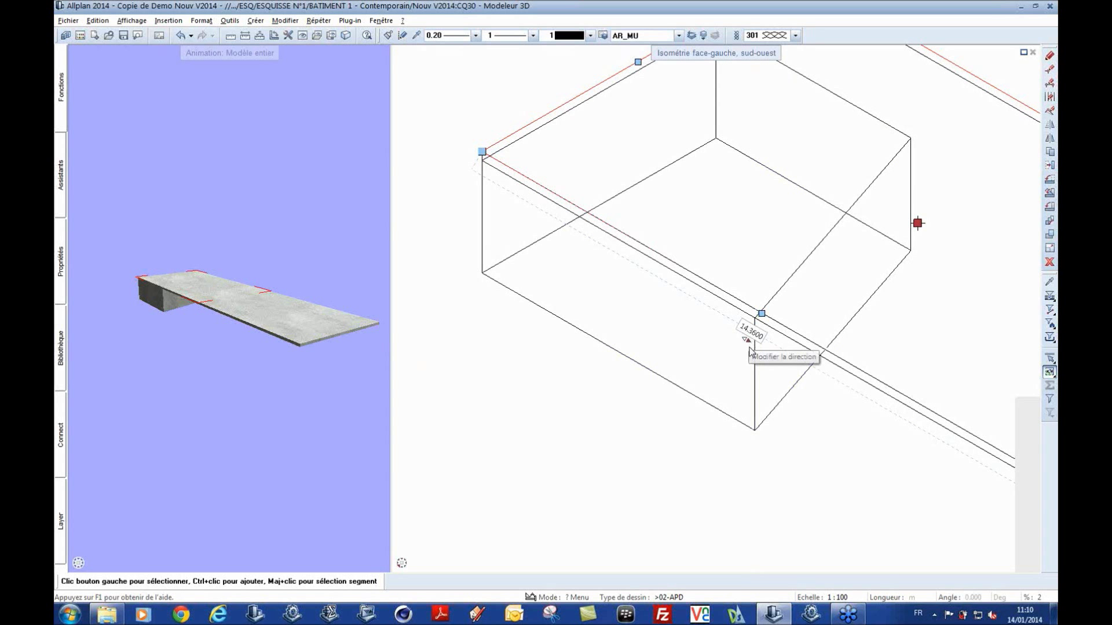
{"action": "scroll", "coordinate": [749, 350], "scroll_direction": "down", "scroll_amount": 2}
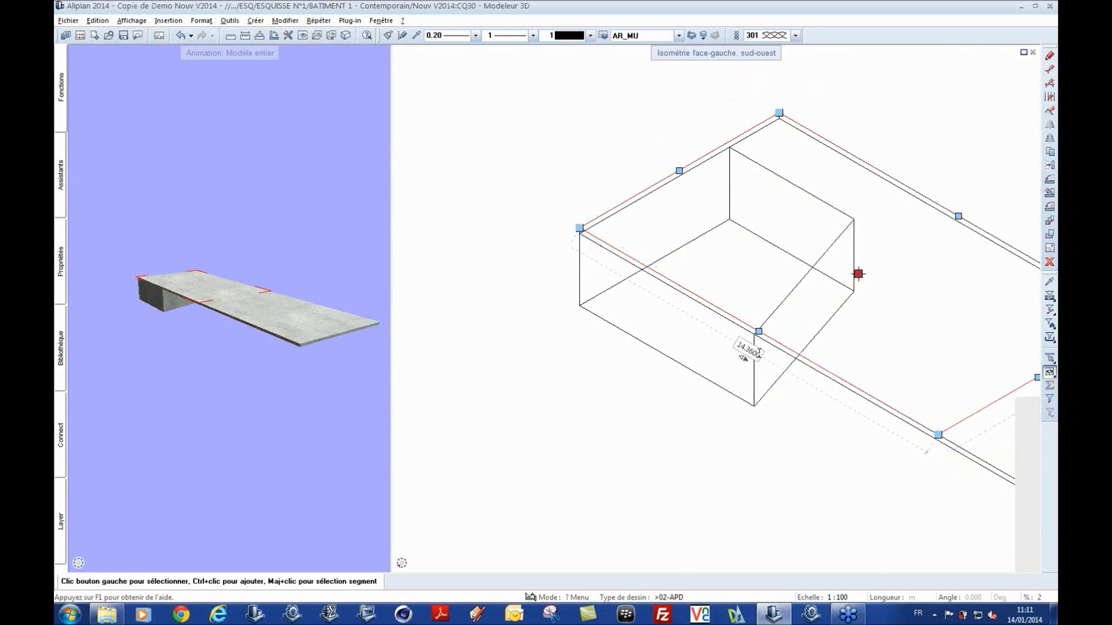
{"action": "left_click", "coordinate": [858, 274]}
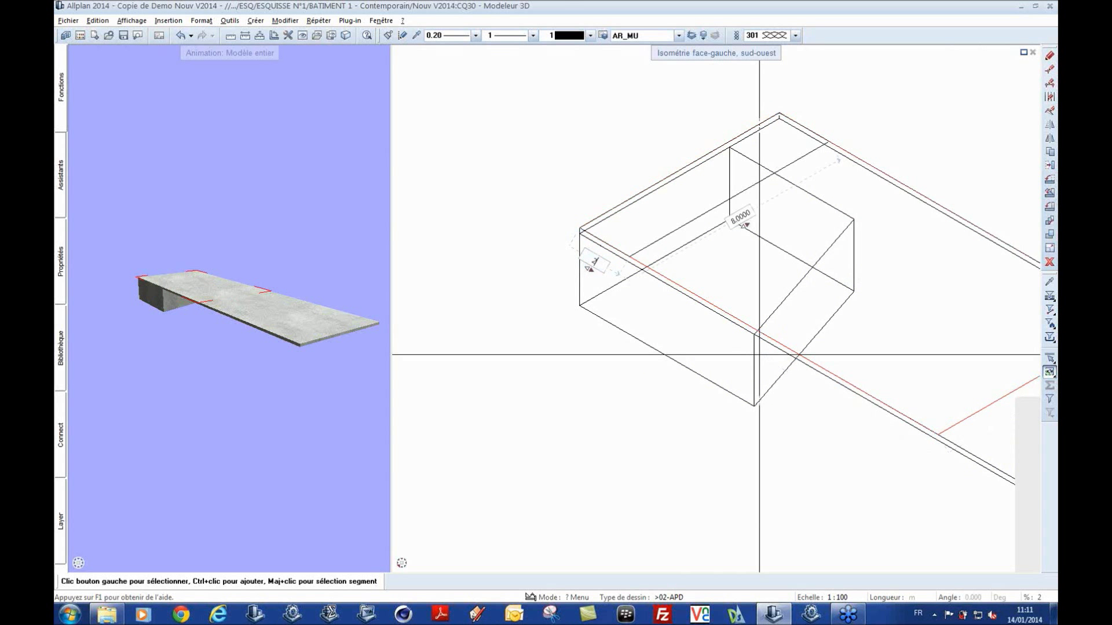
{"action": "scroll", "coordinate": [759, 354], "scroll_direction": "down", "scroll_amount": 3}
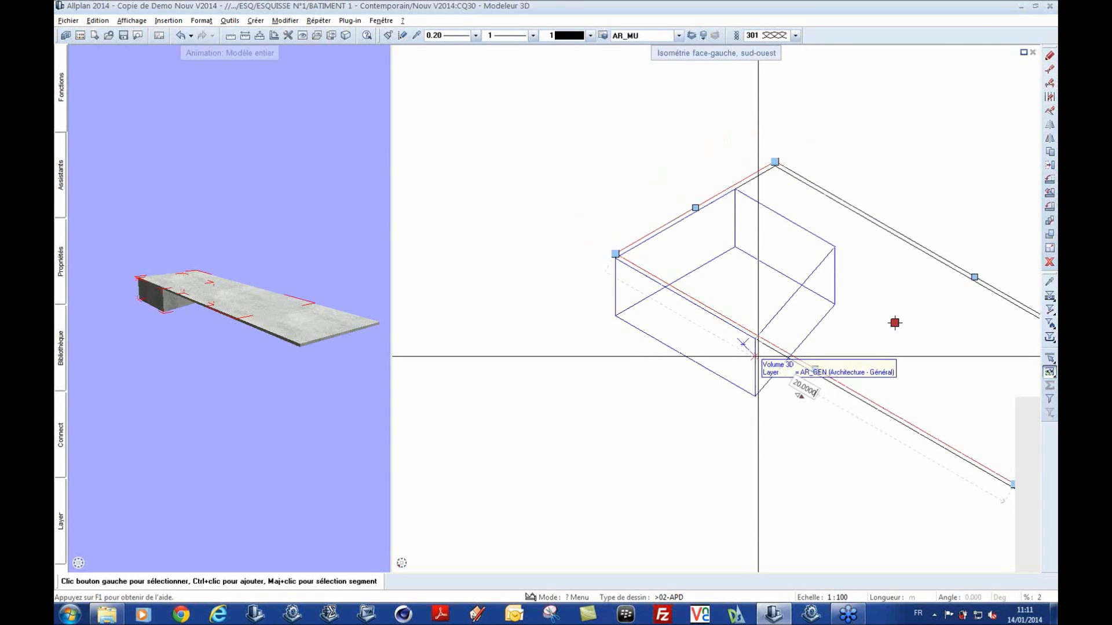
{"action": "key", "text": "Escape"}
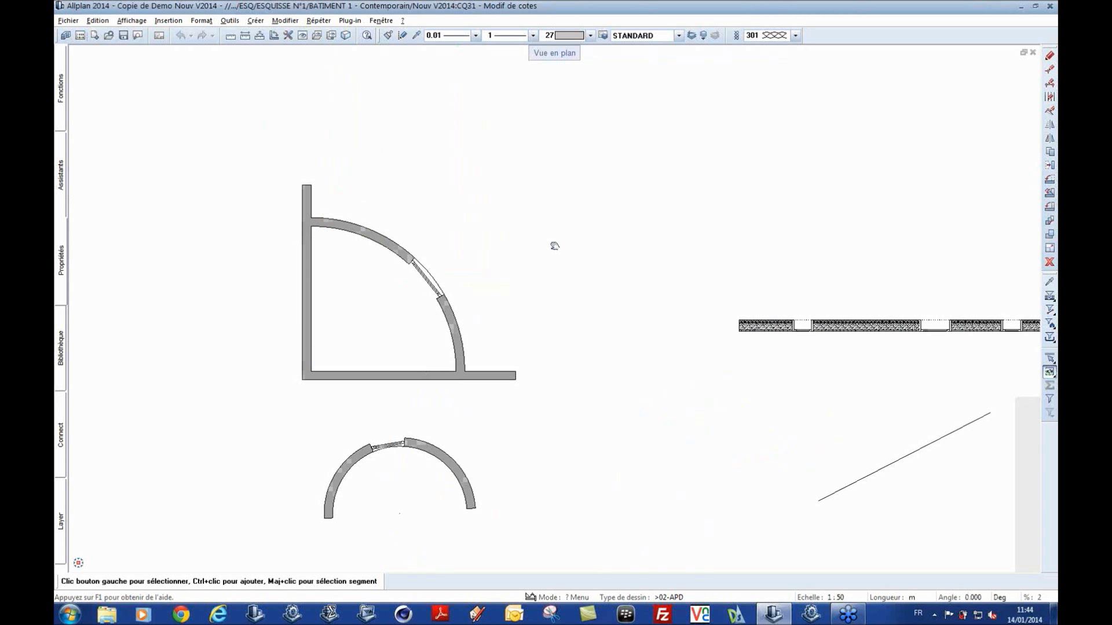
Step: Reduce the radius of the quarter-circle wall between the two straight walls by moving its midpoint inward
{"action": "scroll", "coordinate": [447, 268], "scroll_direction": "up", "scroll_amount": 4}
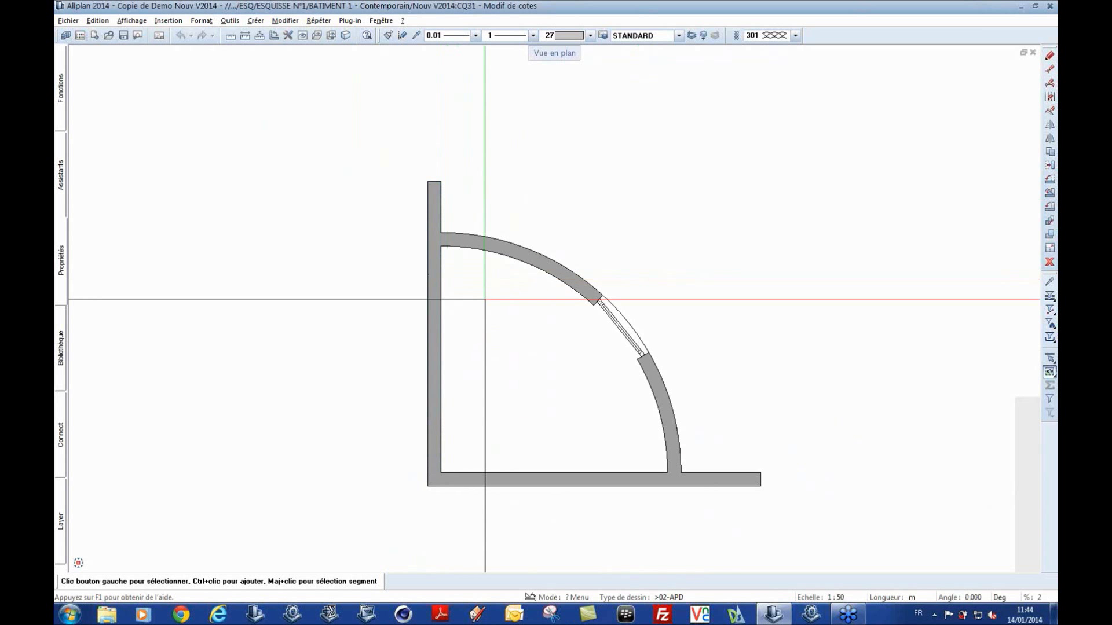
{"action": "left_click", "coordinate": [529, 253]}
{"action": "left_click", "coordinate": [610, 303]}
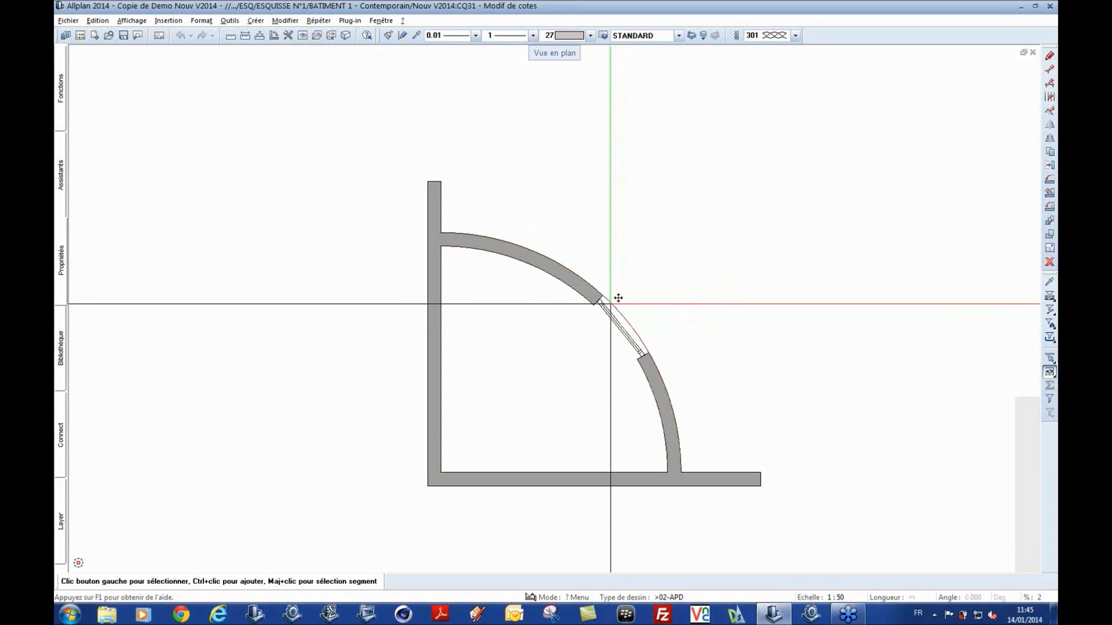
{"action": "left_click", "coordinate": [583, 275]}
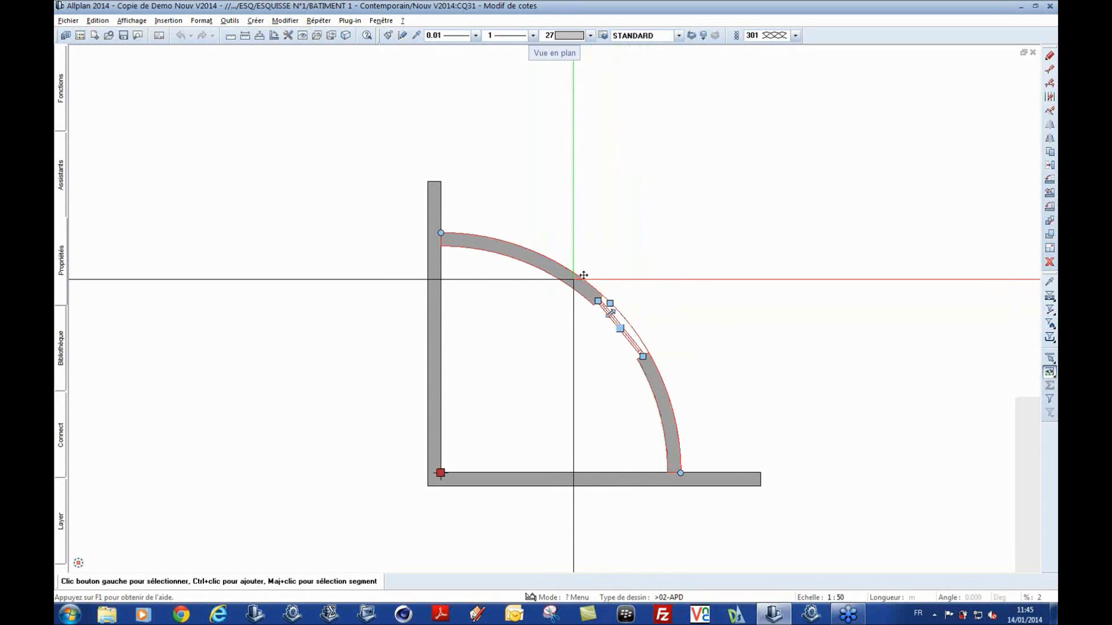
{"action": "left_click", "coordinate": [610, 303]}
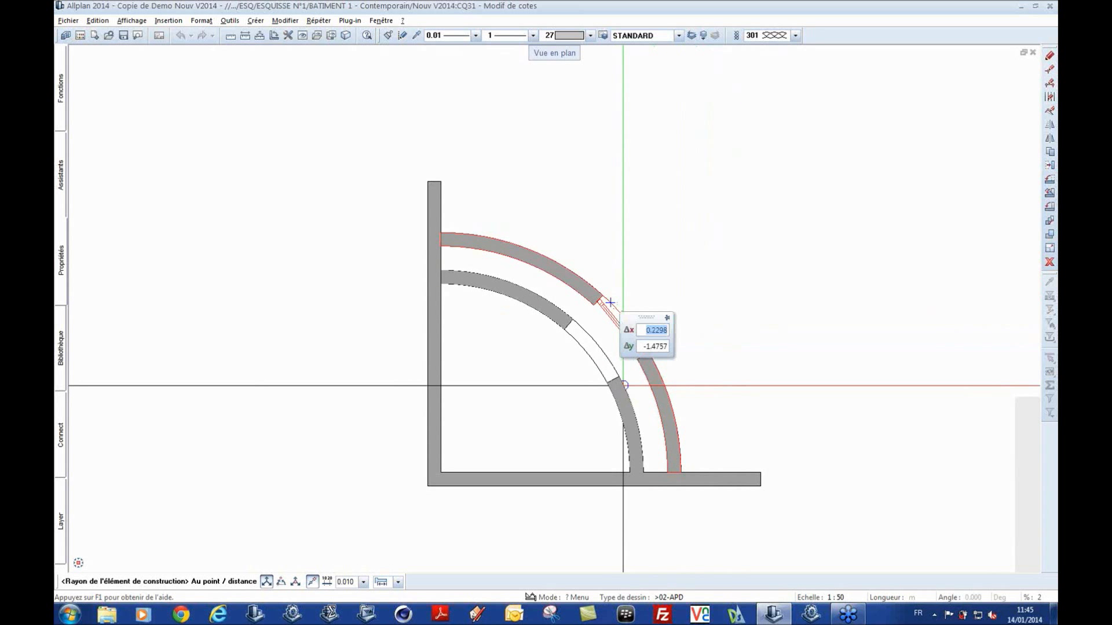
{"action": "key", "text": "Escape"}
Step: Set the radius of the semicircular wall below the corner walls to 2 m
{"action": "scroll", "coordinate": [537, 341], "scroll_direction": "down", "scroll_amount": 1}
{"action": "scroll", "coordinate": [537, 342], "scroll_direction": "down", "scroll_amount": 1}
{"action": "middle_click_drag", "start_coordinate": [537, 341], "coordinate": [529, 231]}
{"action": "scroll", "coordinate": [521, 353], "scroll_direction": "up", "scroll_amount": 1}
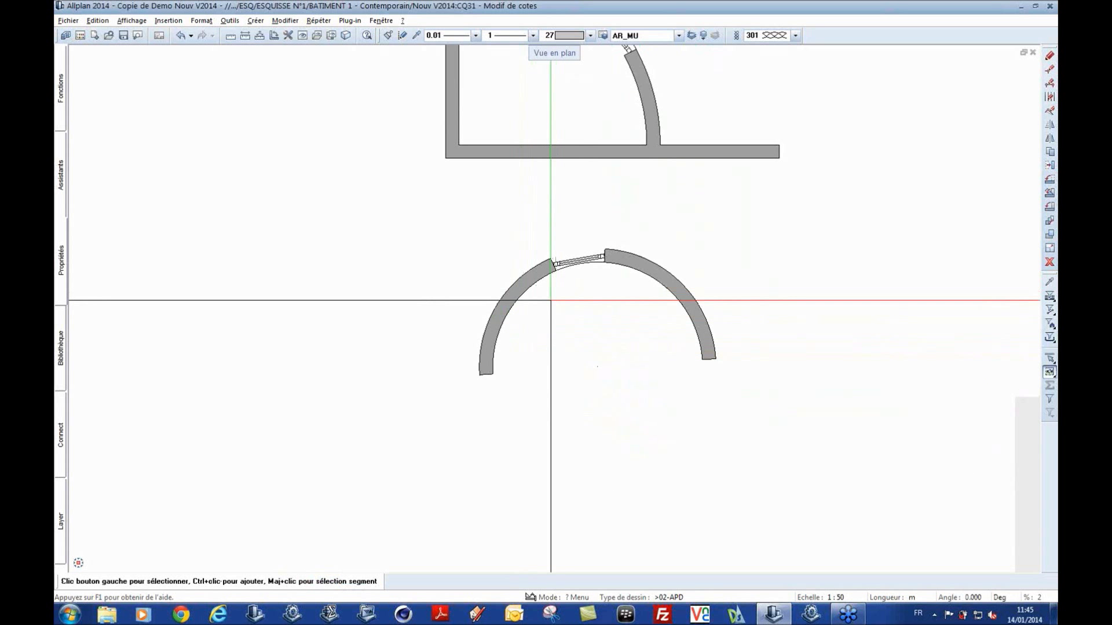
{"action": "scroll", "coordinate": [538, 301], "scroll_direction": "up", "scroll_amount": 1}
{"action": "left_click", "coordinate": [515, 271]}
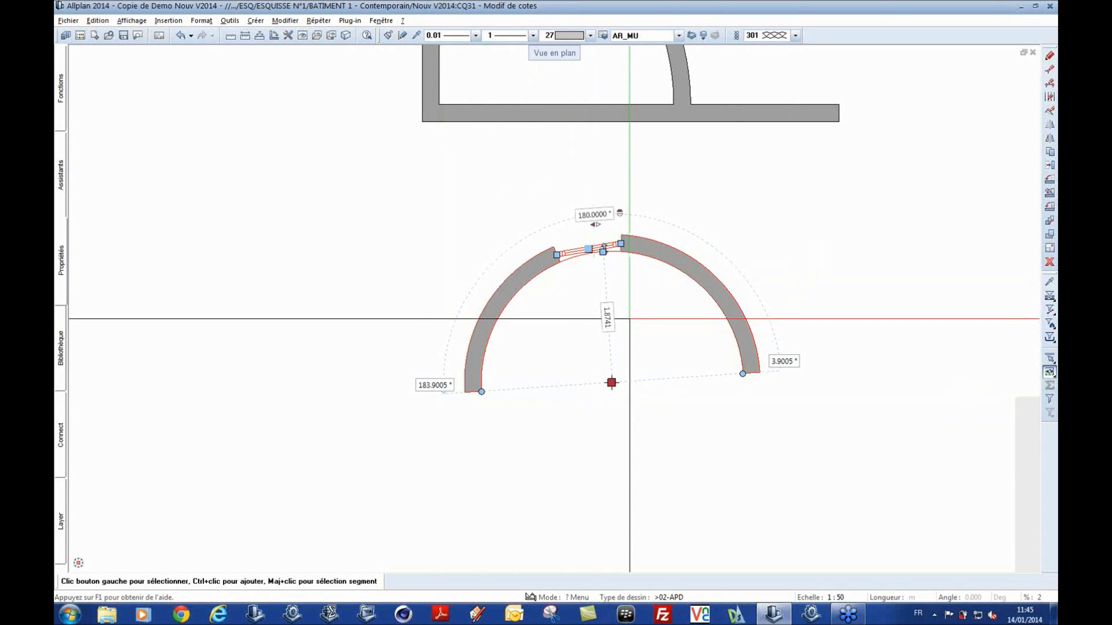
{"action": "left_click", "coordinate": [607, 317]}
{"action": "type", "text": "2"}
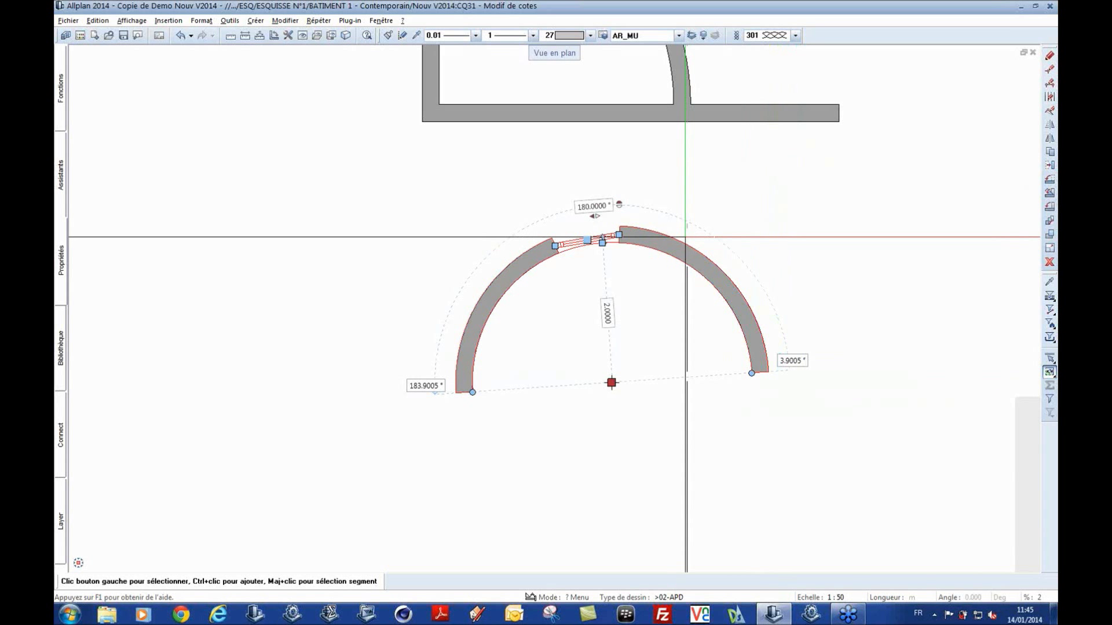
{"action": "key", "text": "Escape"}
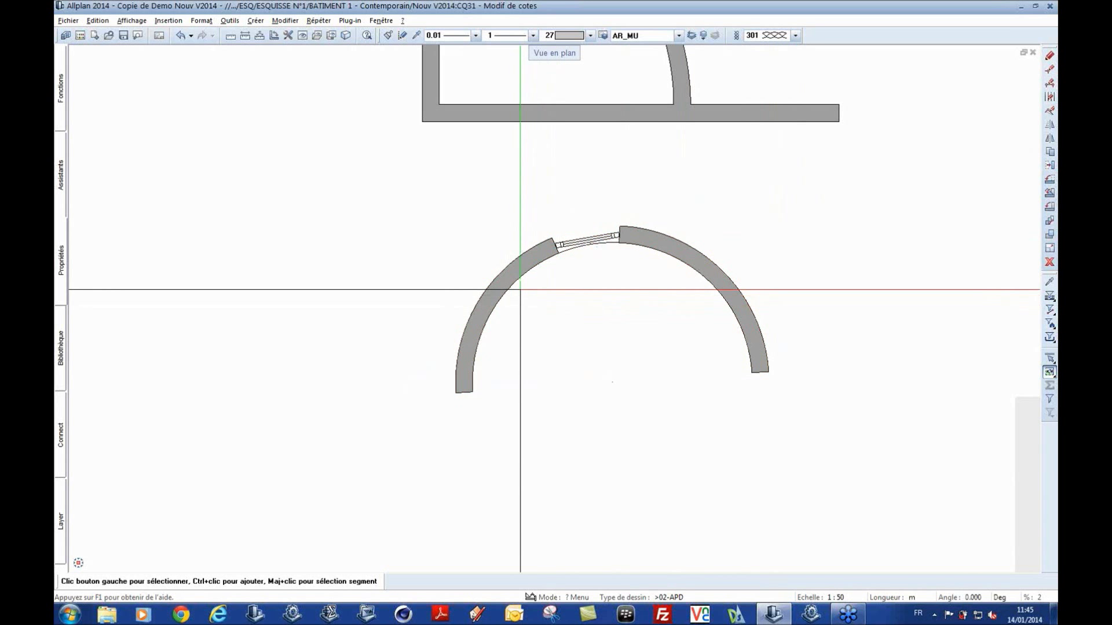
Step: Position the semicircular wall's window opening 0.5 m from the wall's west end and set its width to 1.2 m
{"action": "left_click_drag", "start_coordinate": [519, 279], "coordinate": [666, 189]}
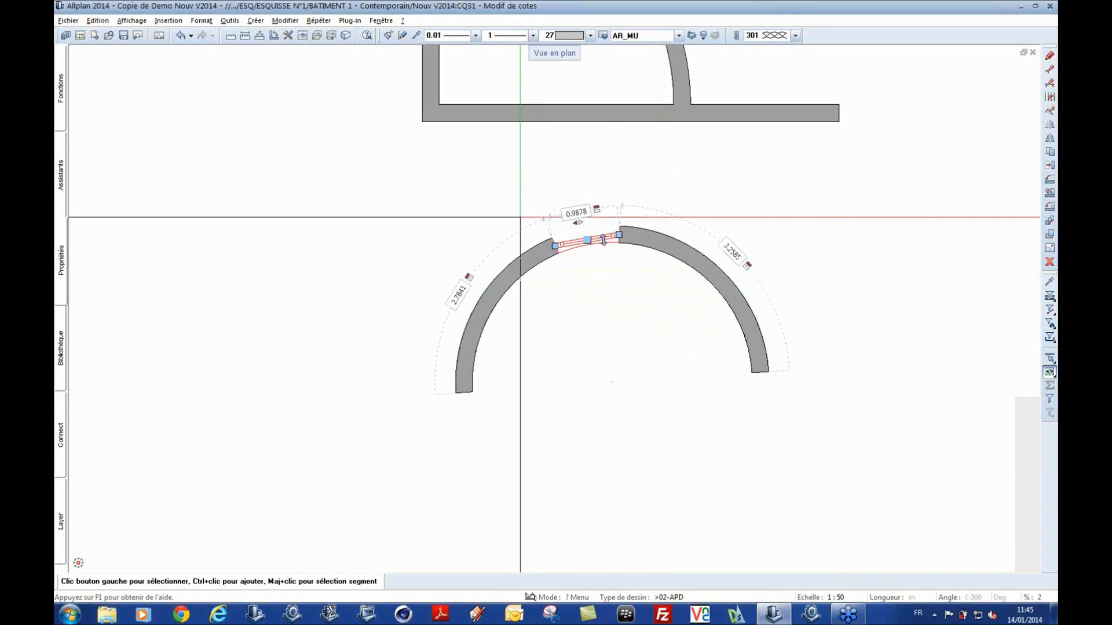
{"action": "scroll", "coordinate": [425, 211], "scroll_direction": "up", "scroll_amount": 2}
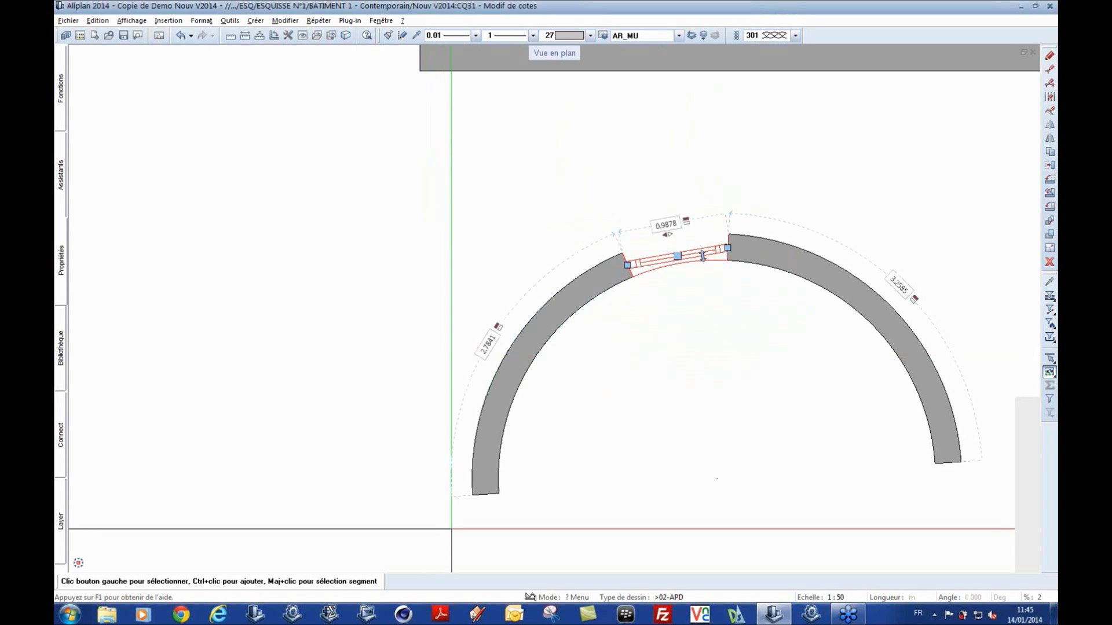
{"action": "left_click", "coordinate": [494, 337]}
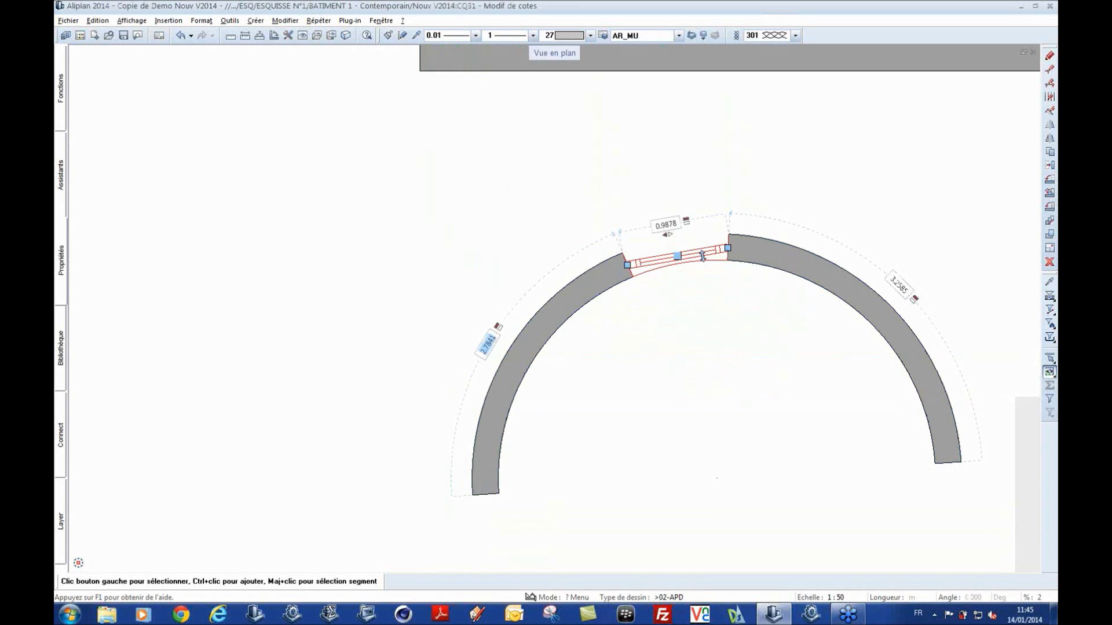
{"action": "type", "text": "1"}
{"action": "key", "text": "Return"}
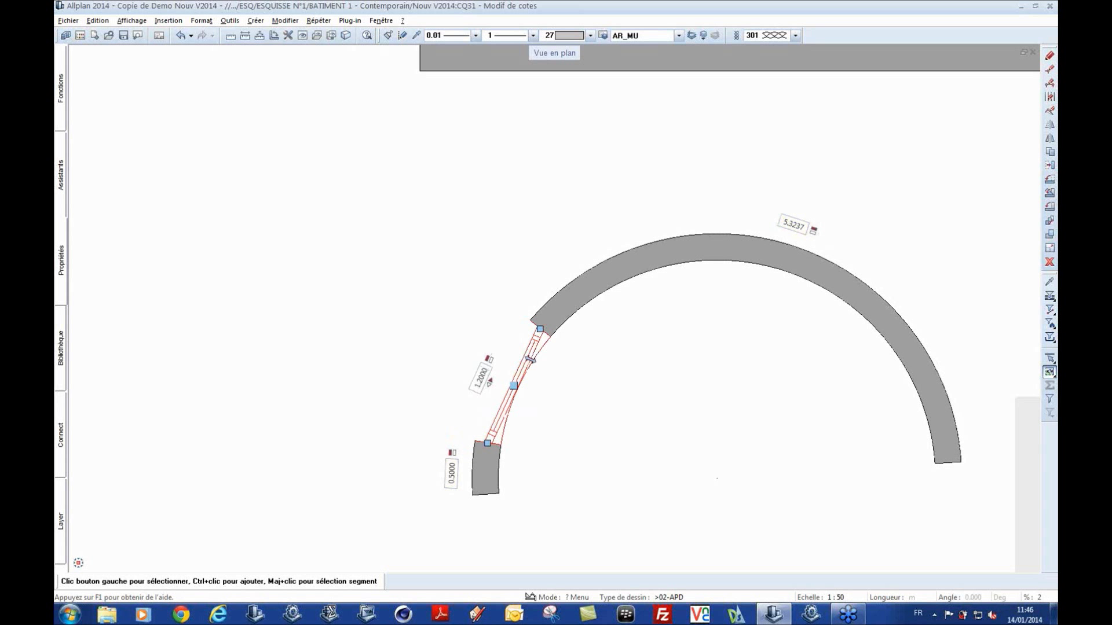
Step: Set the angle of the slanted line below the layered wall to 30°
{"action": "scroll", "coordinate": [499, 353], "scroll_direction": "down", "scroll_amount": 2}
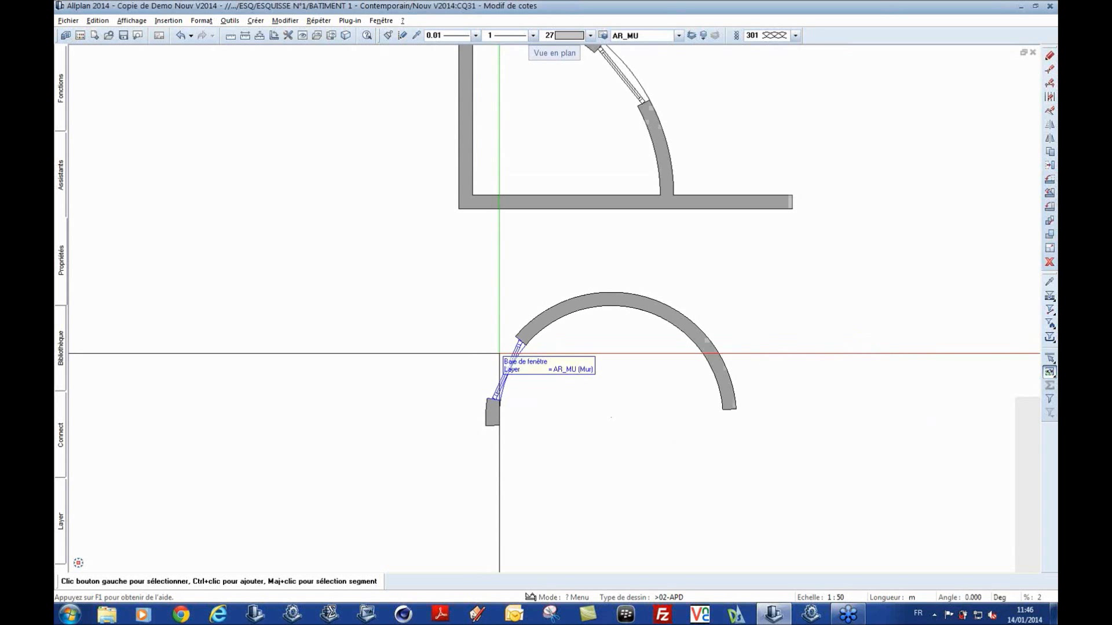
{"action": "scroll", "coordinate": [499, 353], "scroll_direction": "down", "scroll_amount": 1}
{"action": "scroll", "coordinate": [499, 353], "scroll_direction": "down", "scroll_amount": 2}
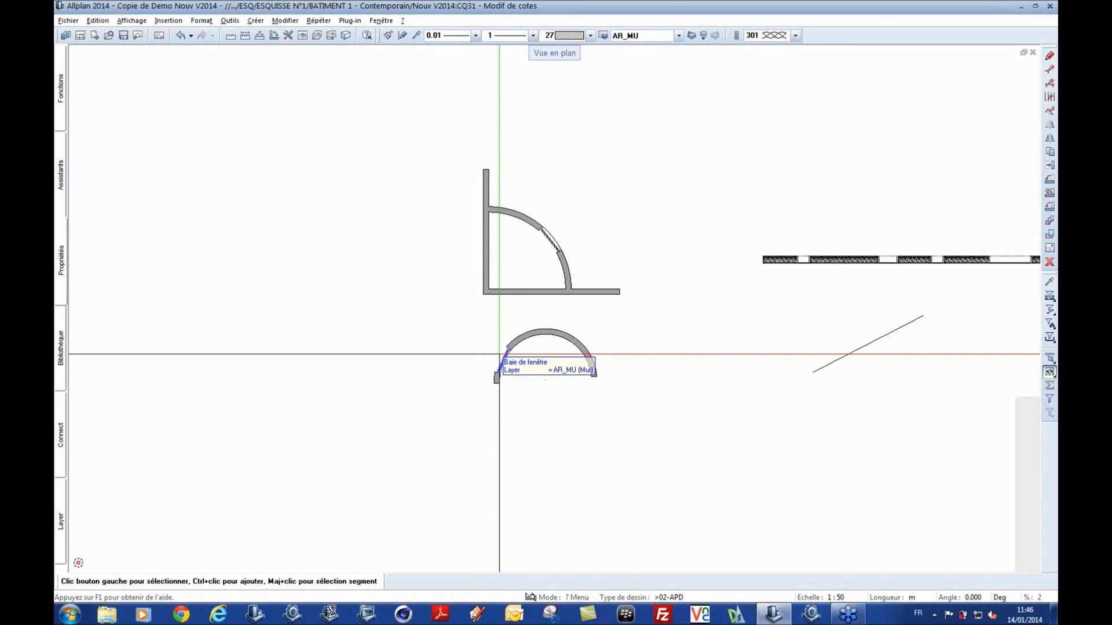
{"action": "mouse_move", "coordinate": [799, 347]}
{"action": "middle_mouse_down"}
{"action": "mouse_move", "coordinate": [664, 336]}
{"action": "mouse_move", "coordinate": [620, 348]}
{"action": "middle_mouse_up"}
{"action": "scroll", "coordinate": [620, 348], "scroll_direction": "up", "scroll_amount": 3}
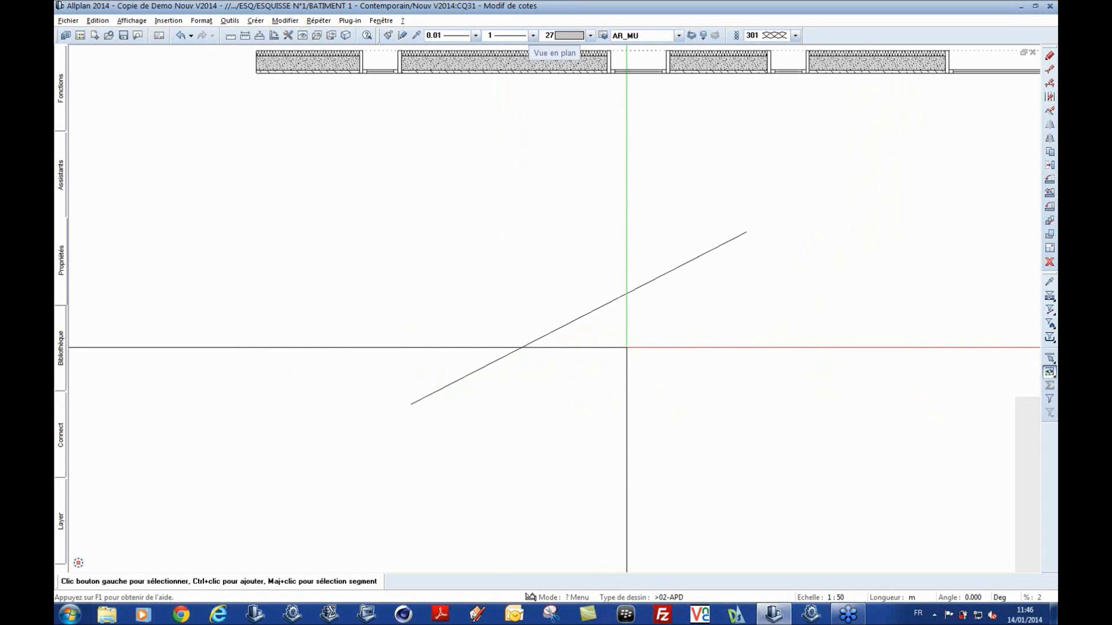
{"action": "left_click", "coordinate": [606, 305]}
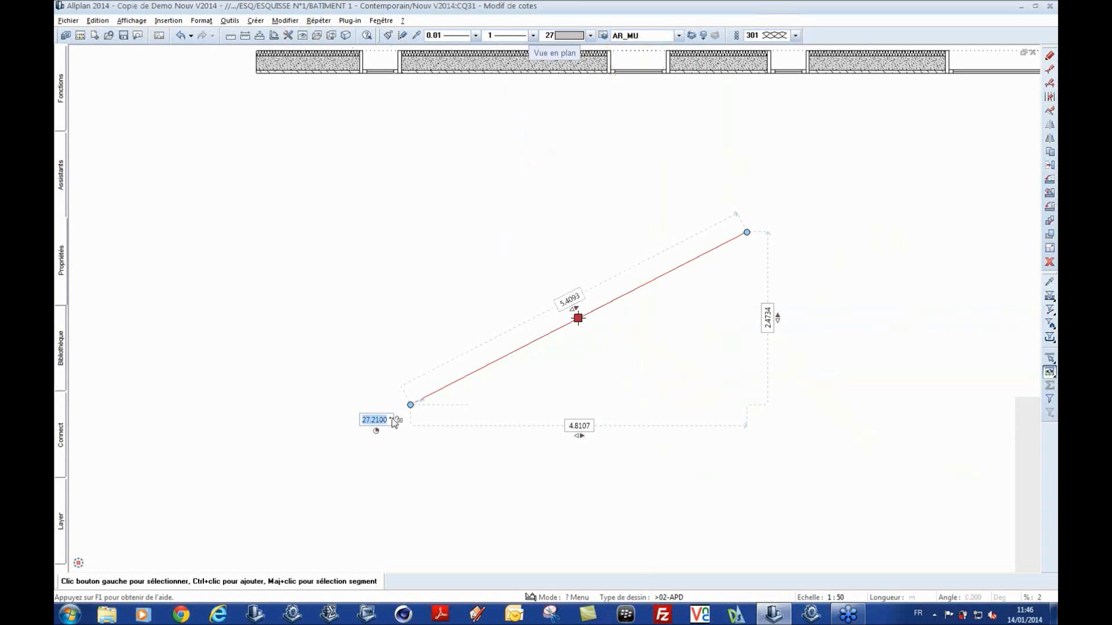
{"action": "type", "text": "30"}
{"action": "key", "text": "Return"}
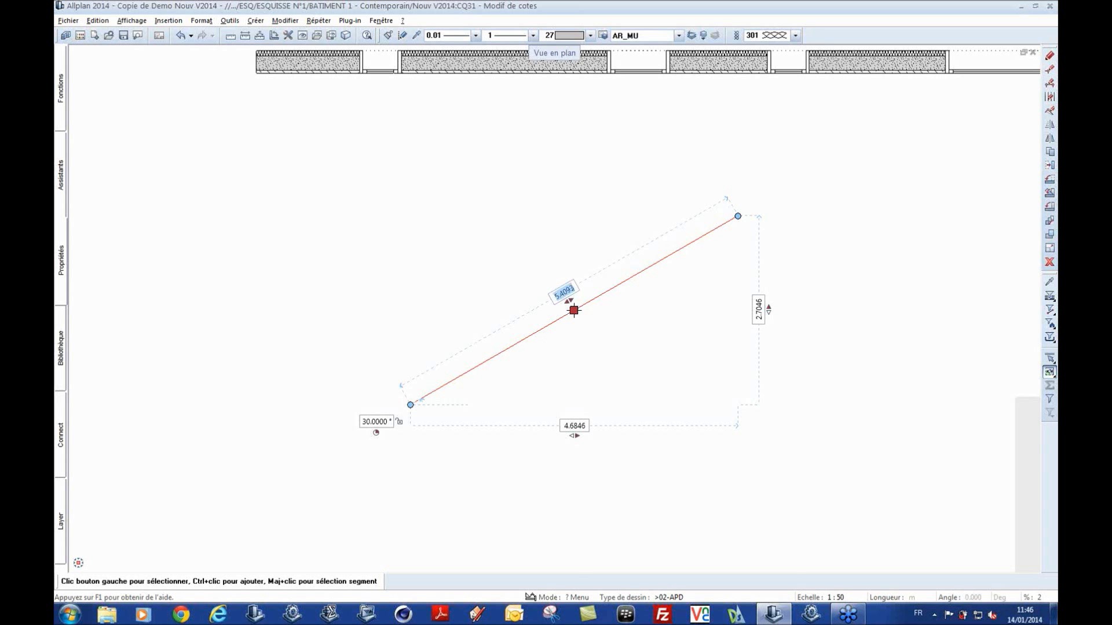
Step: Try a length of 3 m for the slanted line, and undo that length change
{"action": "type", "text": "3"}
{"action": "key", "text": "Return"}
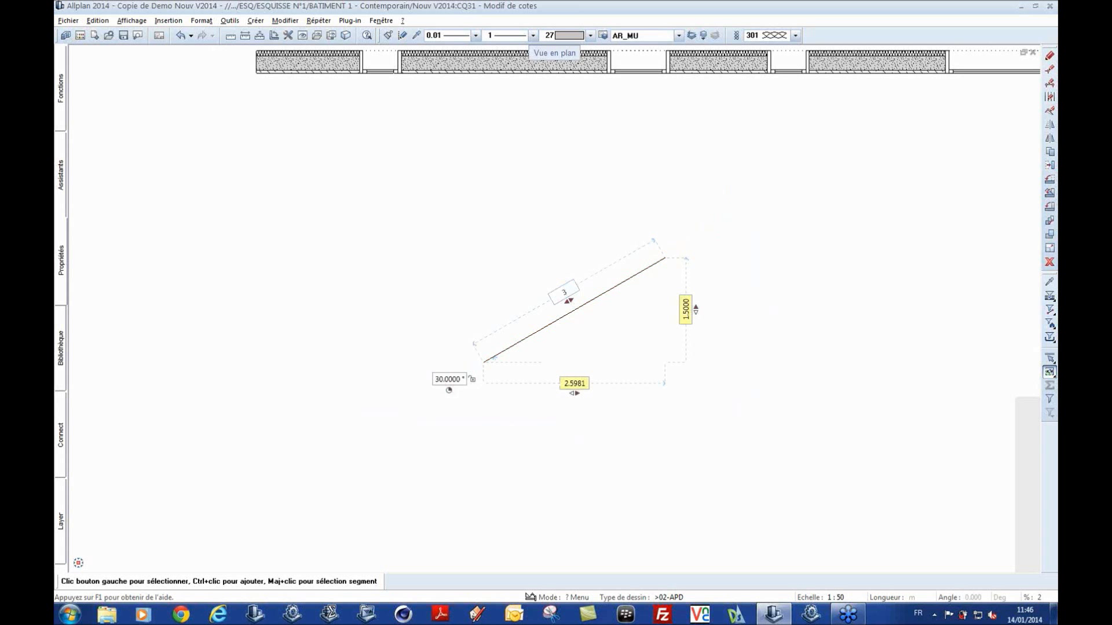
{"action": "key", "text": "ctrl+z"}
{"action": "key", "text": "Escape"}
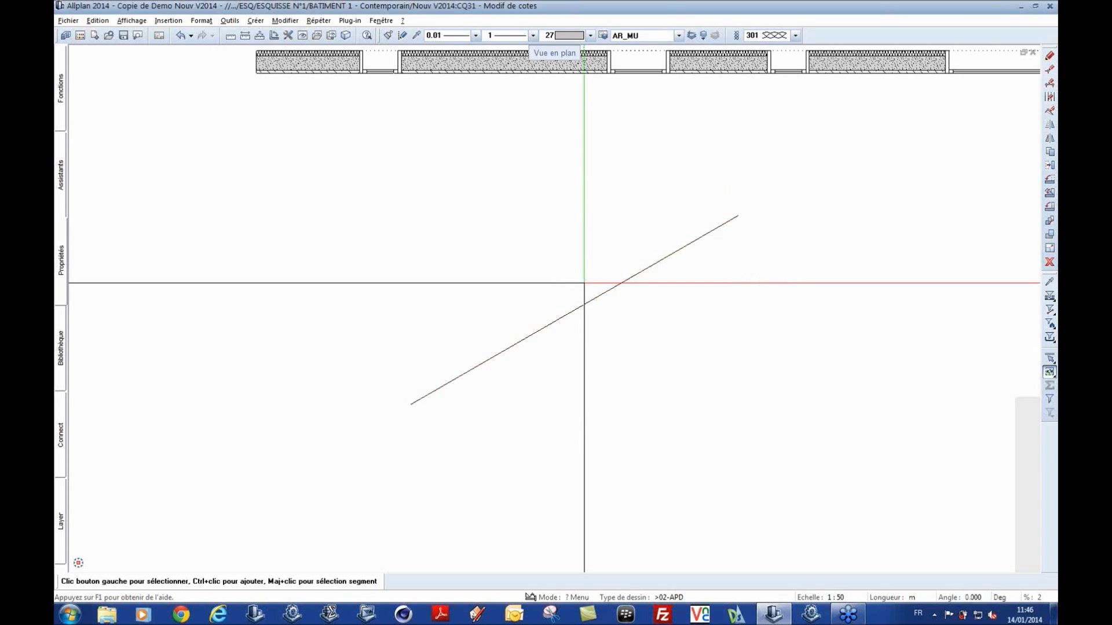
Step: In the southwest isometric view, set the distance between the tall narrow window and the small window to its west to 1.2 m
{"action": "scroll", "coordinate": [563, 364], "scroll_direction": "down", "scroll_amount": 2}
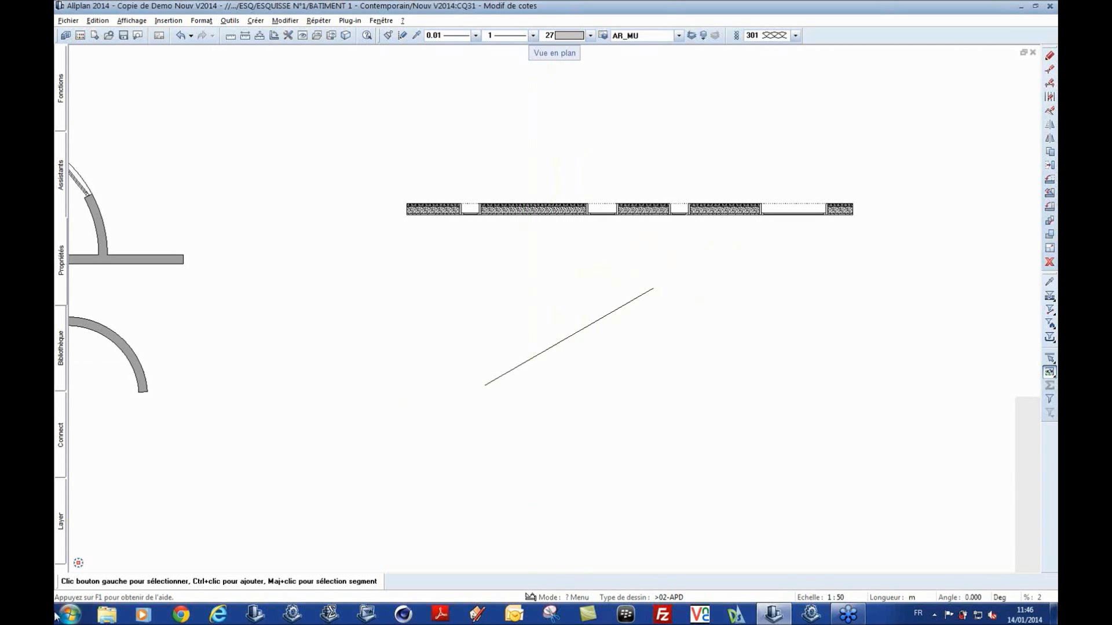
{"action": "left_click", "coordinate": [79, 550]}
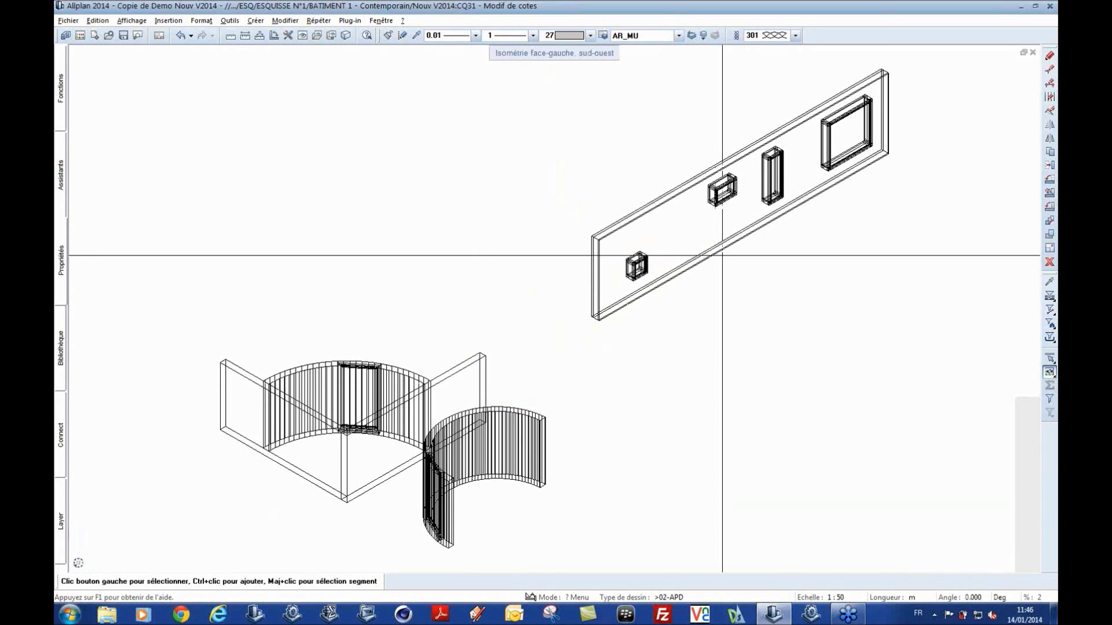
{"action": "scroll", "coordinate": [698, 330], "scroll_direction": "up", "scroll_amount": 3}
{"action": "left_click_drag", "start_coordinate": [641, 445], "coordinate": [714, 174]}
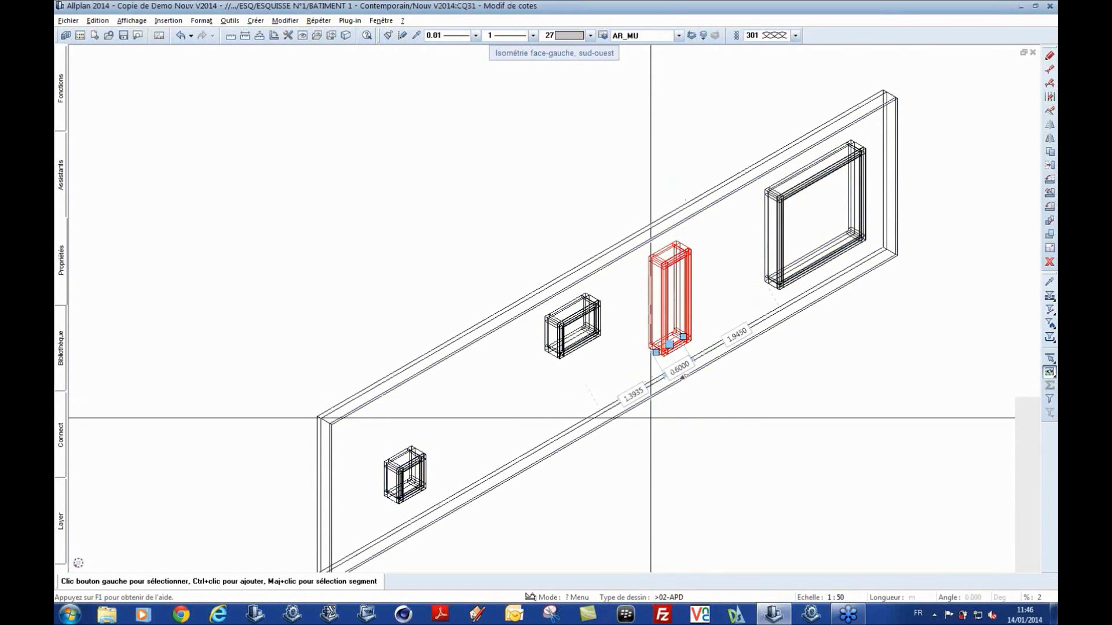
{"action": "scroll", "coordinate": [645, 433], "scroll_direction": "up", "scroll_amount": 2}
{"action": "left_click", "coordinate": [630, 368]}
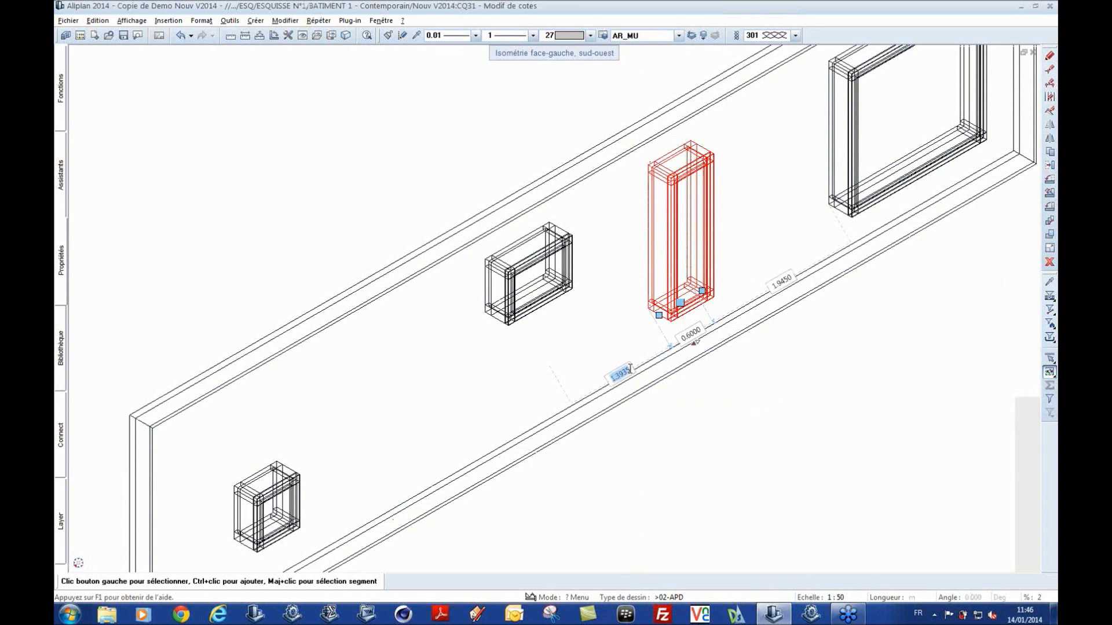
{"action": "type", "text": "1"}
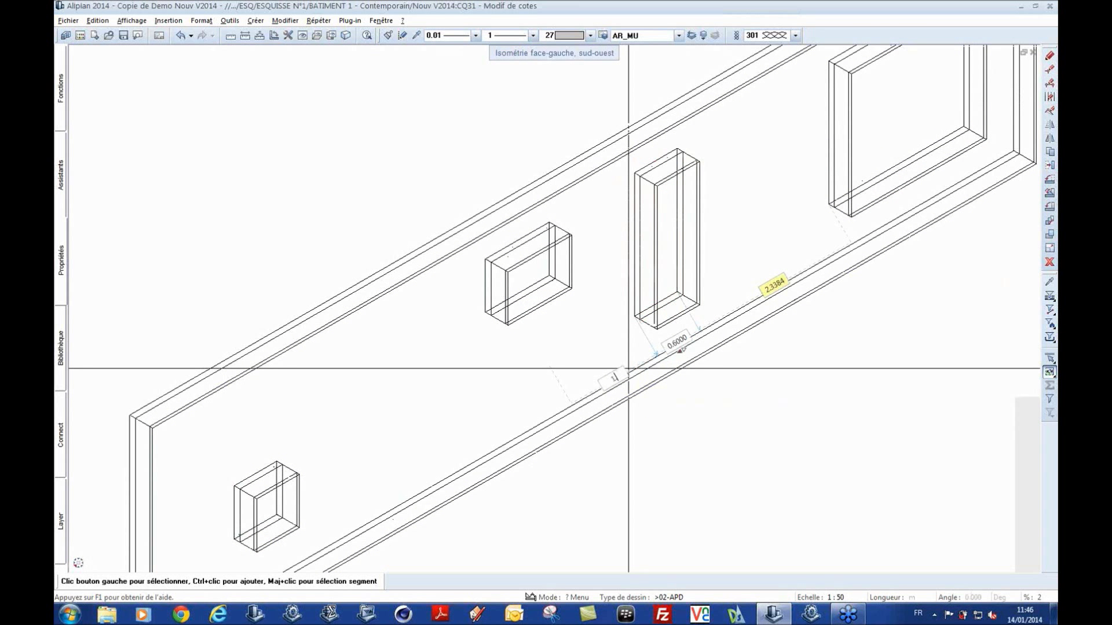
{"action": "type", "text": ".2"}
{"action": "key", "text": "Return"}
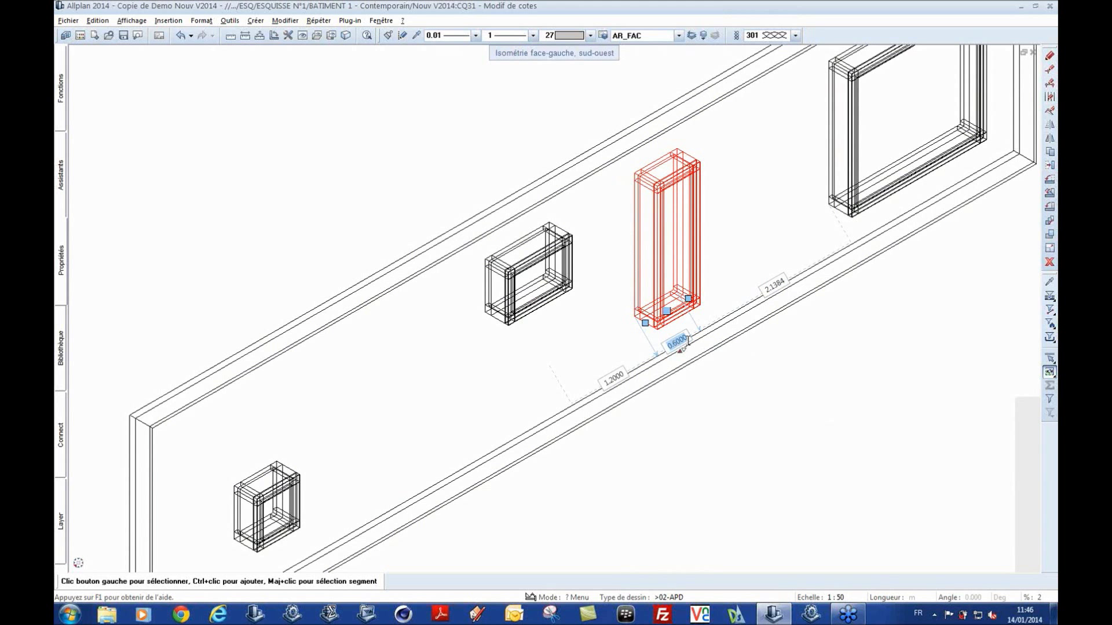
Step: Set the tall narrow window's width to 1 m and return to the plan view
{"action": "type", "text": "1"}
{"action": "key", "text": "Return"}
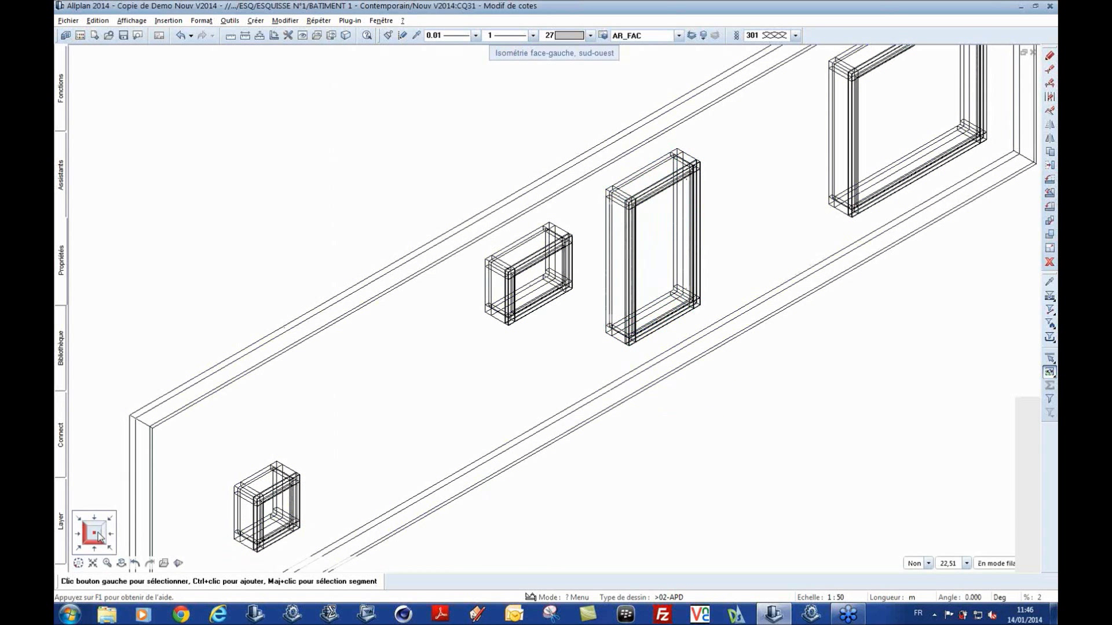
{"action": "key", "text": "KP_5"}
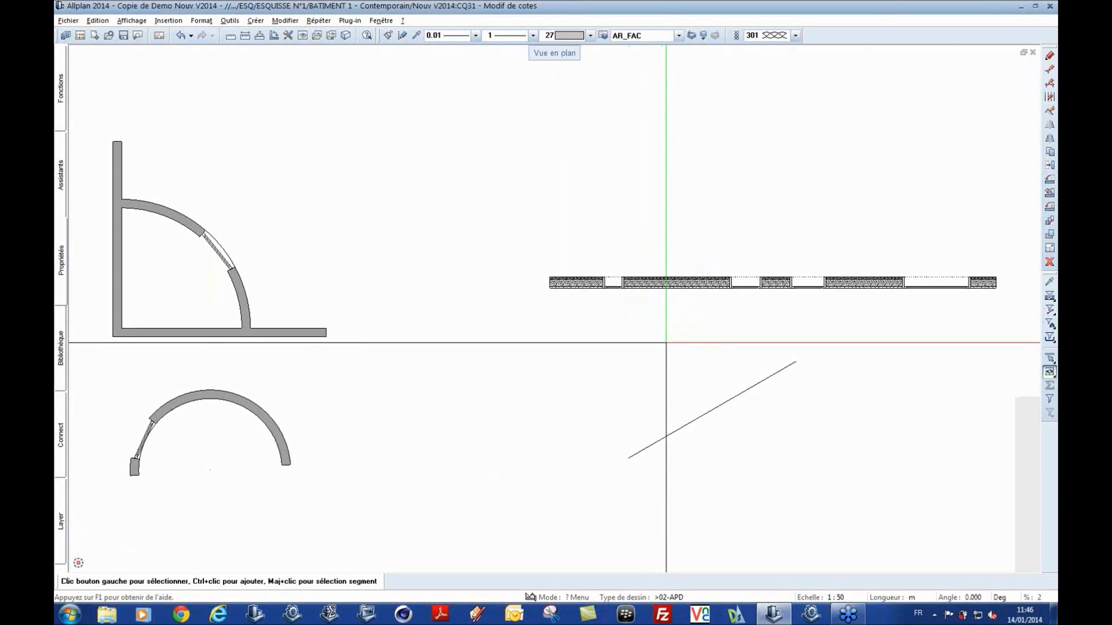
Step: Select the slanted line to show its editable dimensions in plan, and deselect it
{"action": "scroll", "coordinate": [701, 423], "scroll_direction": "up", "scroll_amount": 2}
{"action": "left_click", "coordinate": [697, 414]}
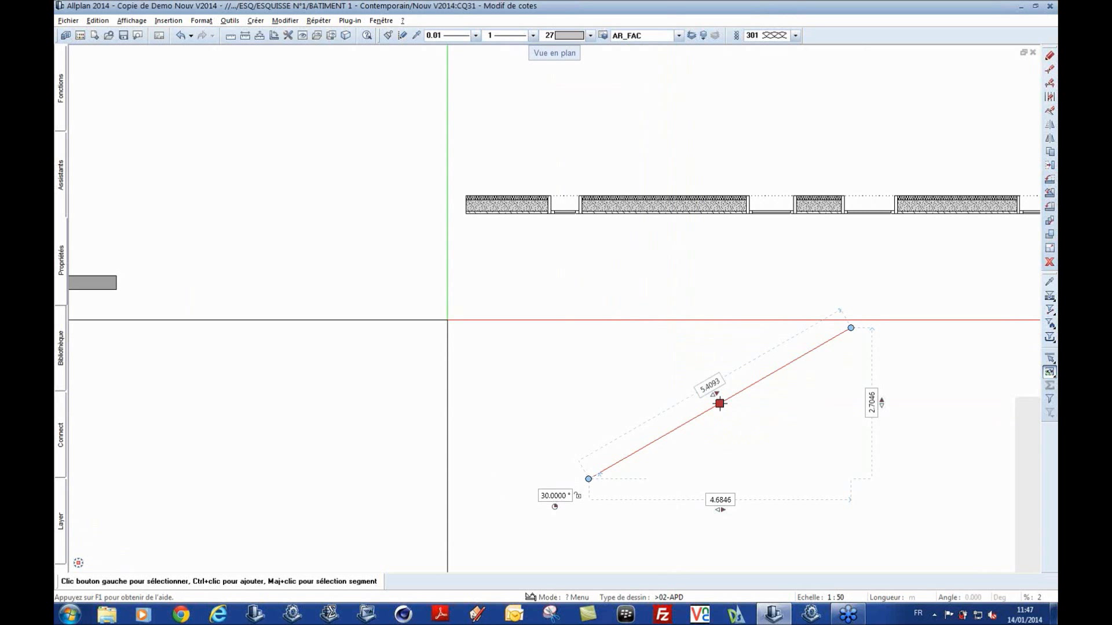
{"action": "scroll", "coordinate": [915, 403], "scroll_direction": "down", "scroll_amount": 5}
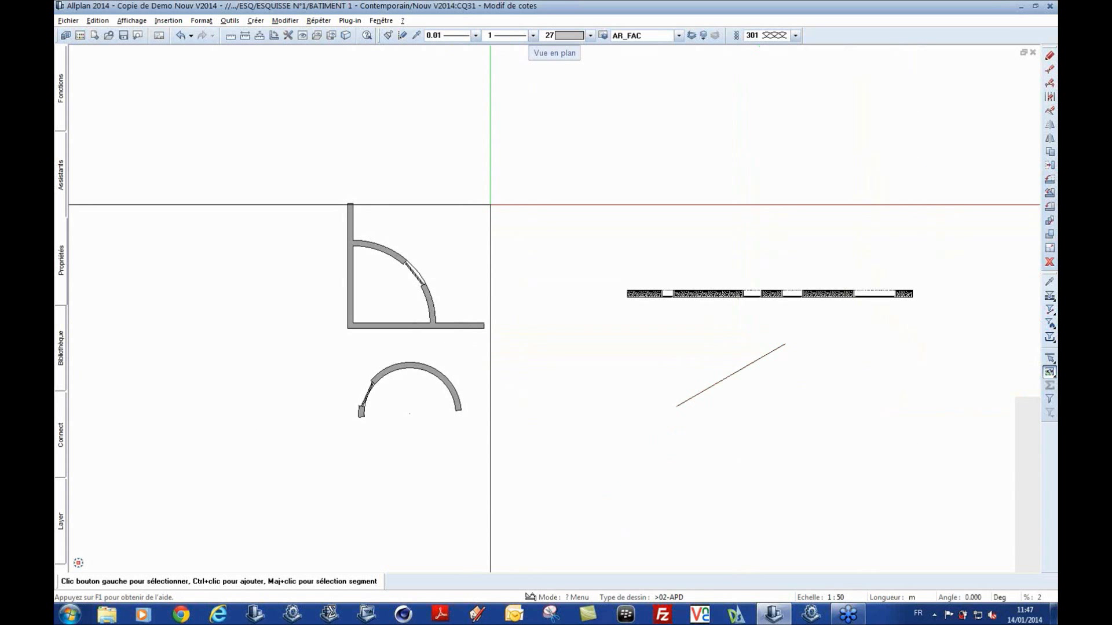
{"action": "key", "text": "Escape"}
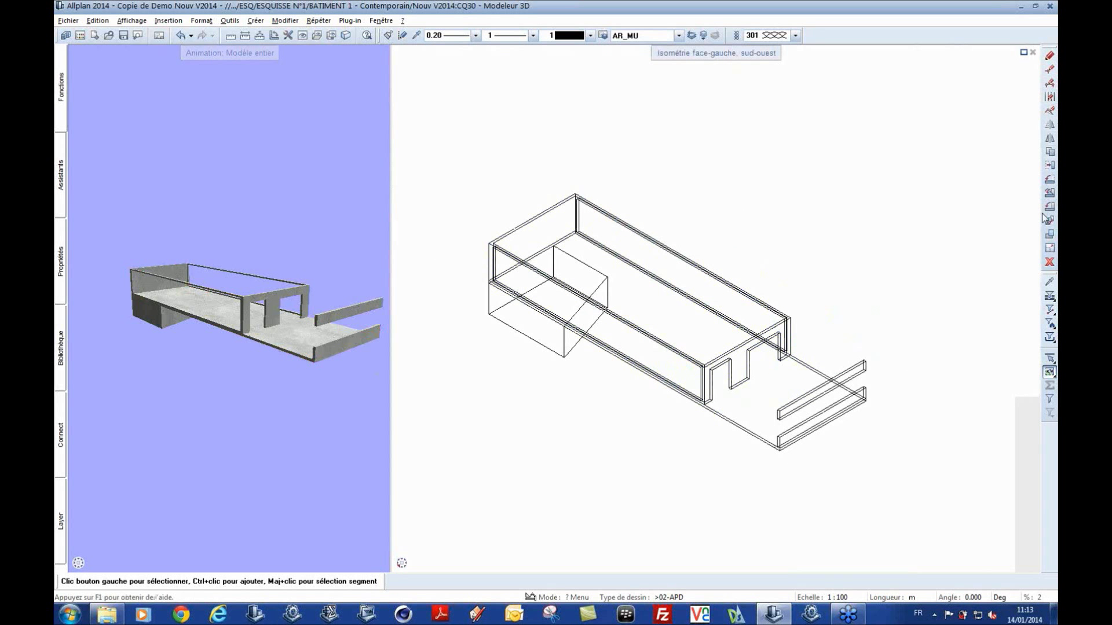
Step: Copy the long floor slab from its lower front corner to the top corner of the upper parapet beam at the open end
{"action": "middle_click_drag", "start_coordinate": [769, 240], "coordinate": [813, 205]}
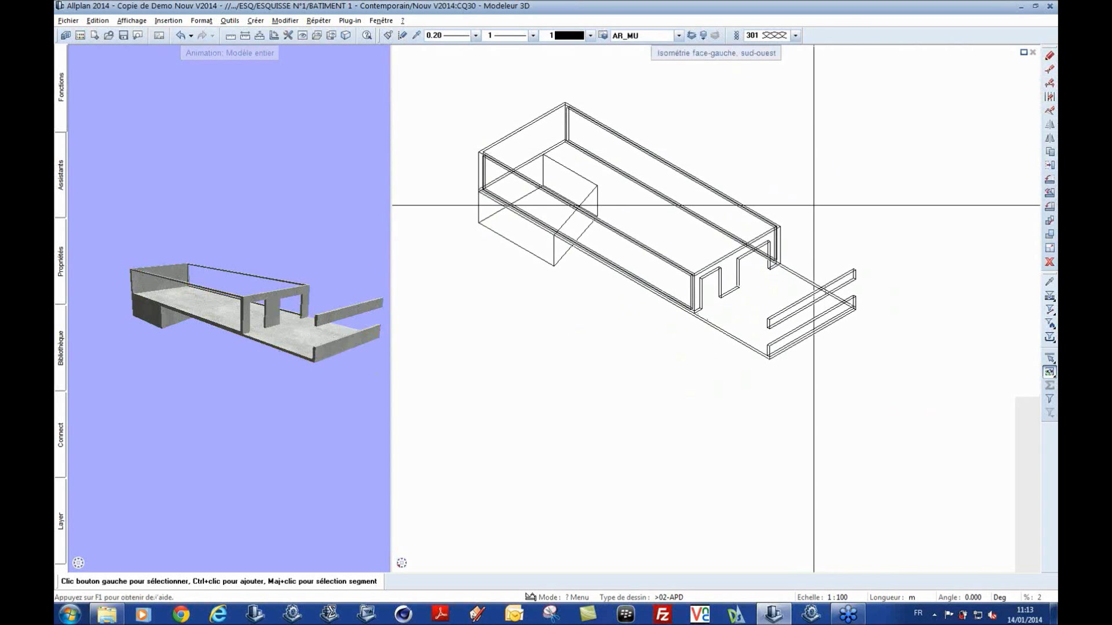
{"action": "scroll", "coordinate": [813, 205], "scroll_direction": "up", "scroll_amount": 3}
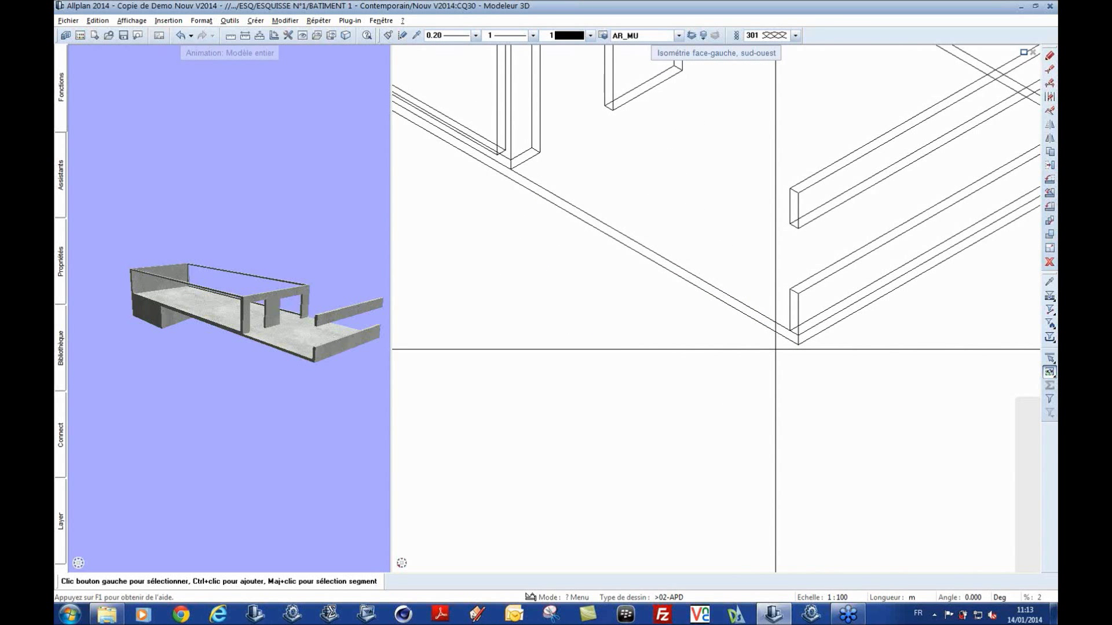
{"action": "scroll", "coordinate": [764, 377], "scroll_direction": "down", "scroll_amount": 1}
{"action": "scroll", "coordinate": [789, 199], "scroll_direction": "up", "scroll_amount": 1}
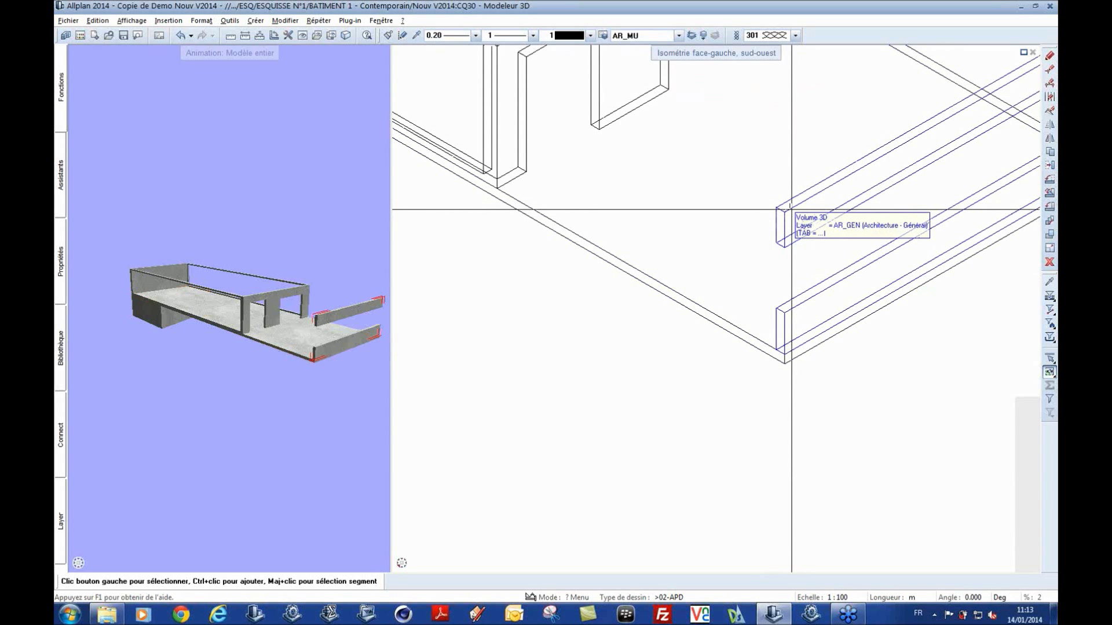
{"action": "left_click", "coordinate": [772, 394]}
{"action": "scroll", "coordinate": [773, 394], "scroll_direction": "down", "scroll_amount": 1}
{"action": "scroll", "coordinate": [766, 401], "scroll_direction": "down", "scroll_amount": 4}
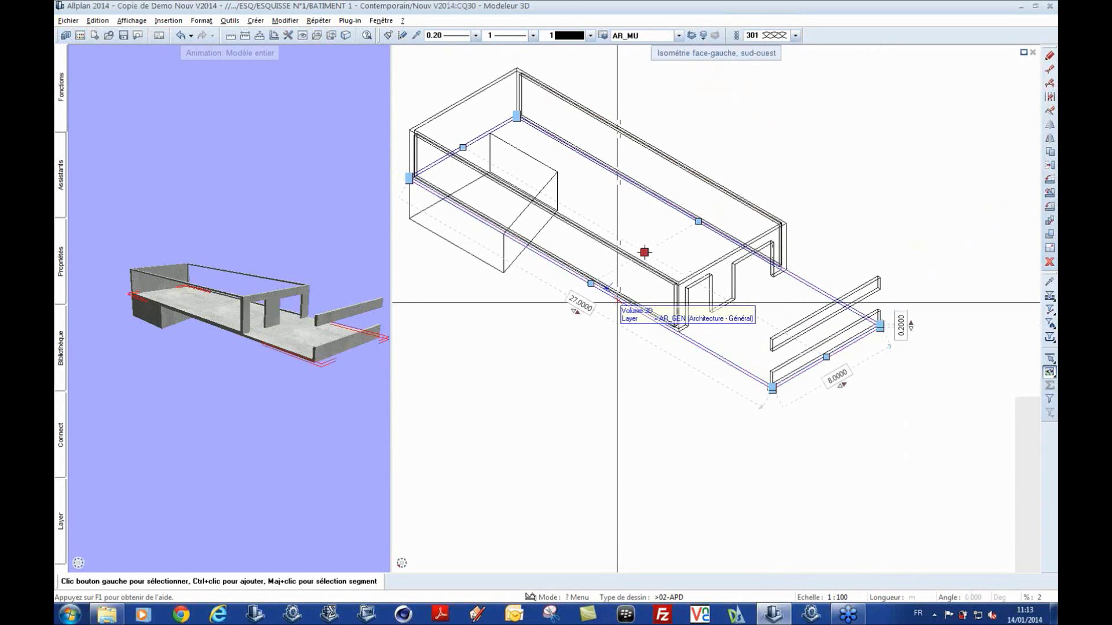
{"action": "scroll", "coordinate": [770, 406], "scroll_direction": "up", "scroll_amount": 3}
{"action": "scroll", "coordinate": [762, 306], "scroll_direction": "up", "scroll_amount": 3}
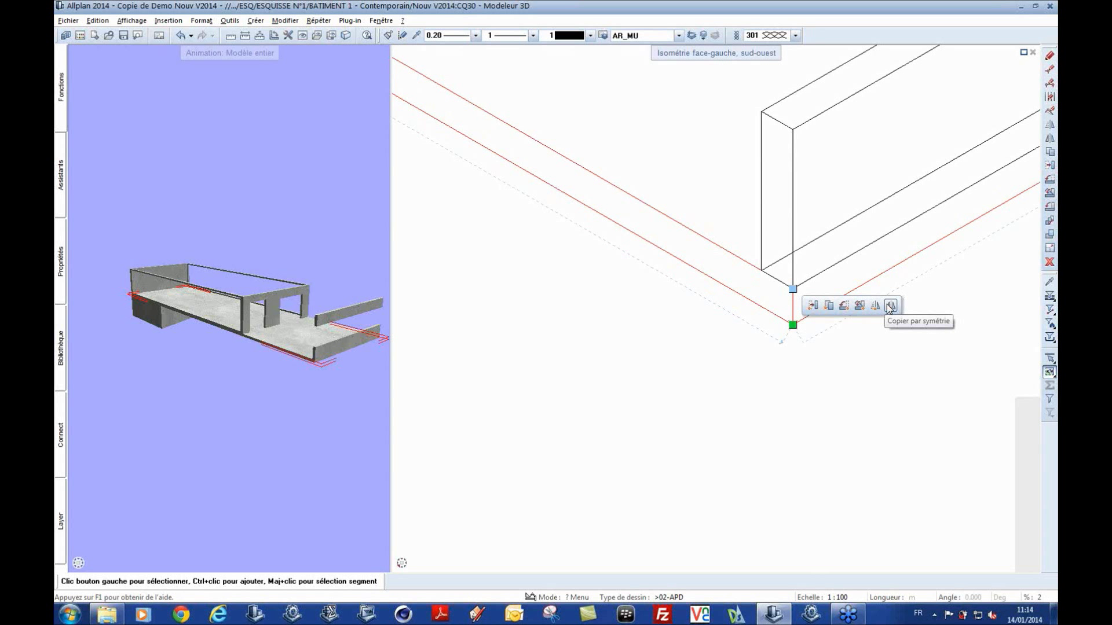
{"action": "left_click", "coordinate": [834, 308]}
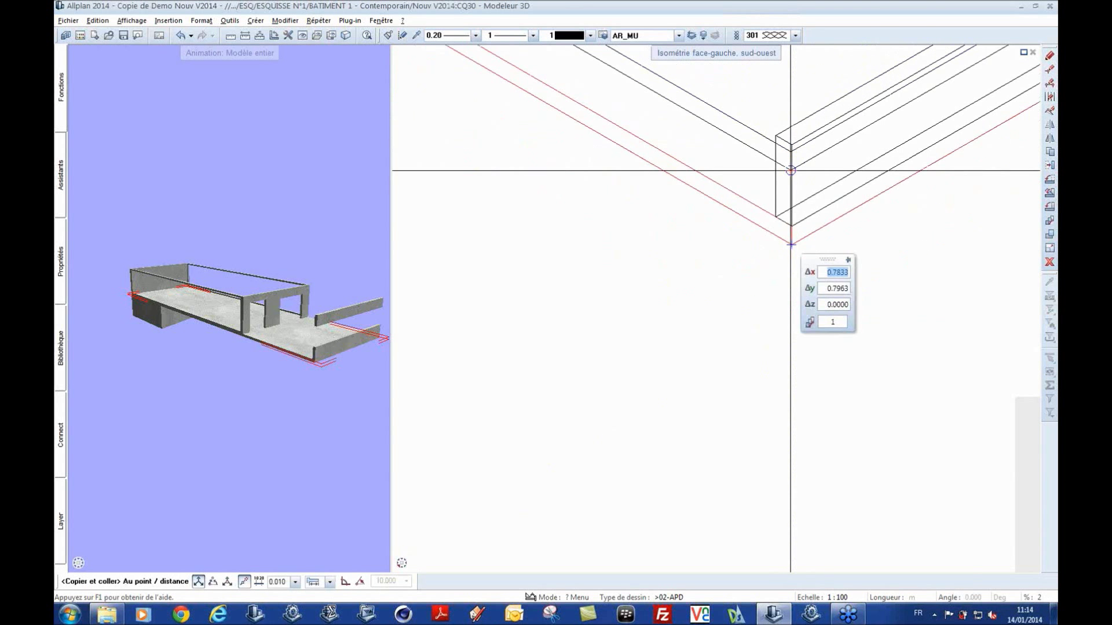
{"action": "left_click", "coordinate": [792, 140]}
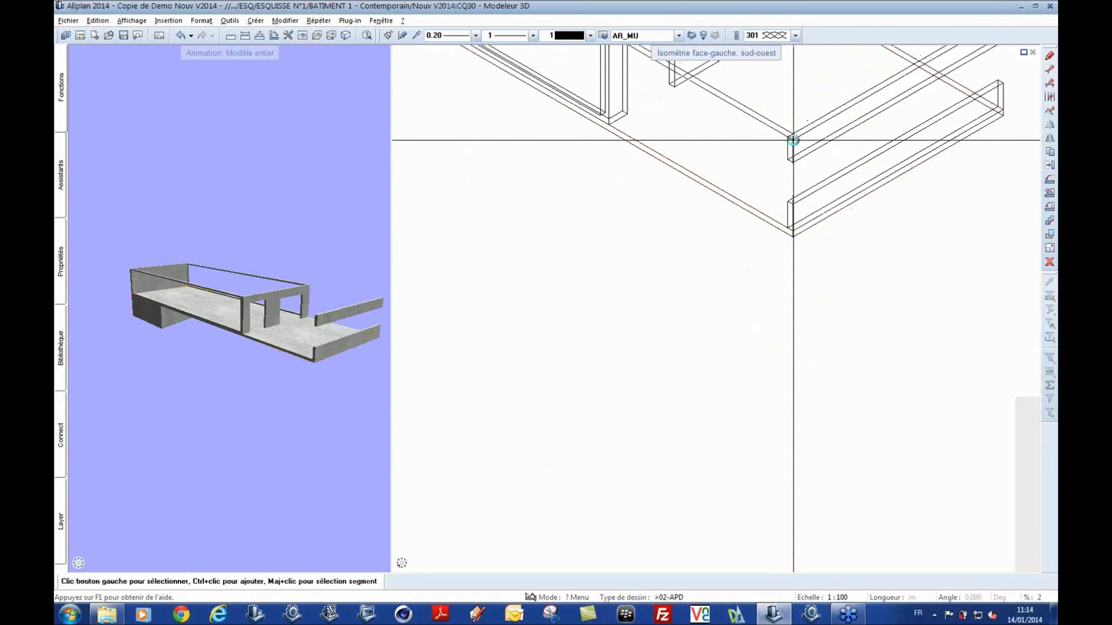
{"action": "left_click_drag", "start_coordinate": [273, 271], "coordinate": [301, 210]}
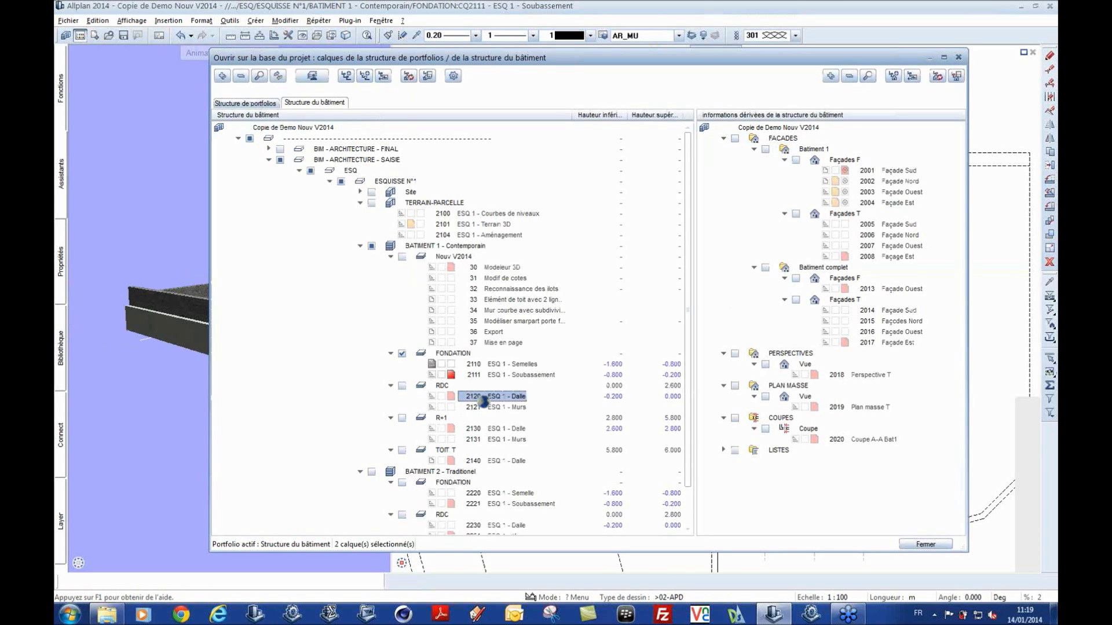
Step: Open drawing file 2120 ESQ 1 - Dalle of the RDC level on its own
{"action": "double_click", "coordinate": [482, 399]}
{"action": "middle_click_drag", "start_coordinate": [753, 258], "coordinate": [710, 318]}
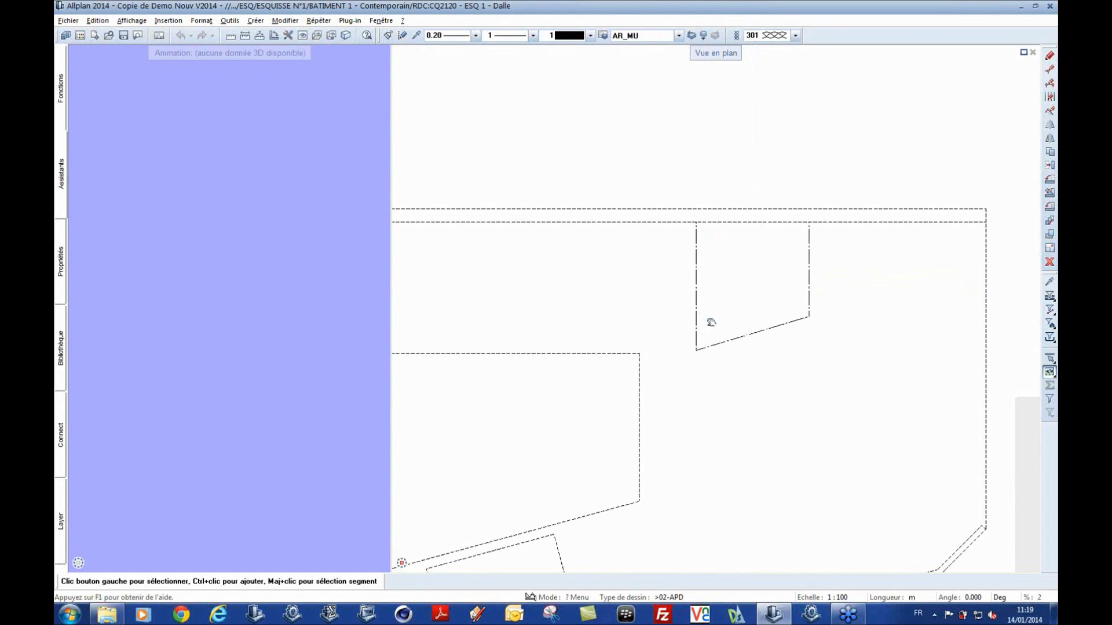
{"action": "scroll", "coordinate": [737, 293], "scroll_direction": "up", "scroll_amount": 2}
Step: Using the slab settings from the Assistant Bat 1 template, draw an irregular six-sided slab above the building outline
{"action": "left_click", "coordinate": [61, 174]}
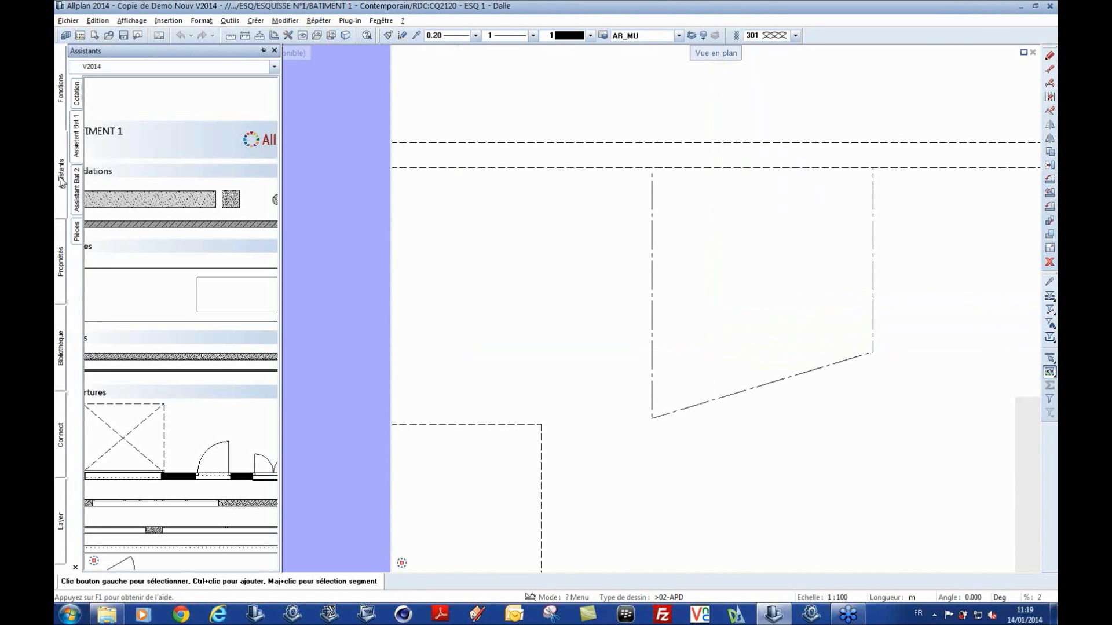
{"action": "double_click", "coordinate": [167, 273]}
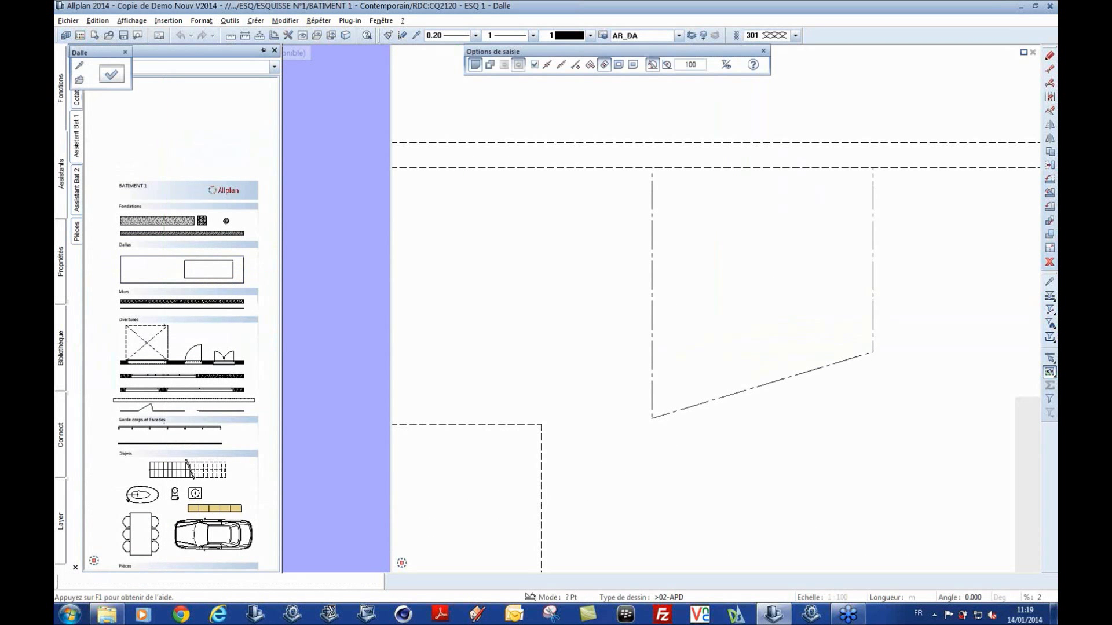
{"action": "left_click", "coordinate": [612, 226]}
{"action": "left_click", "coordinate": [750, 197]}
{"action": "left_click", "coordinate": [749, 111]}
{"action": "left_click", "coordinate": [598, 88]}
{"action": "left_click", "coordinate": [531, 120]}
{"action": "left_click", "coordinate": [506, 170]}
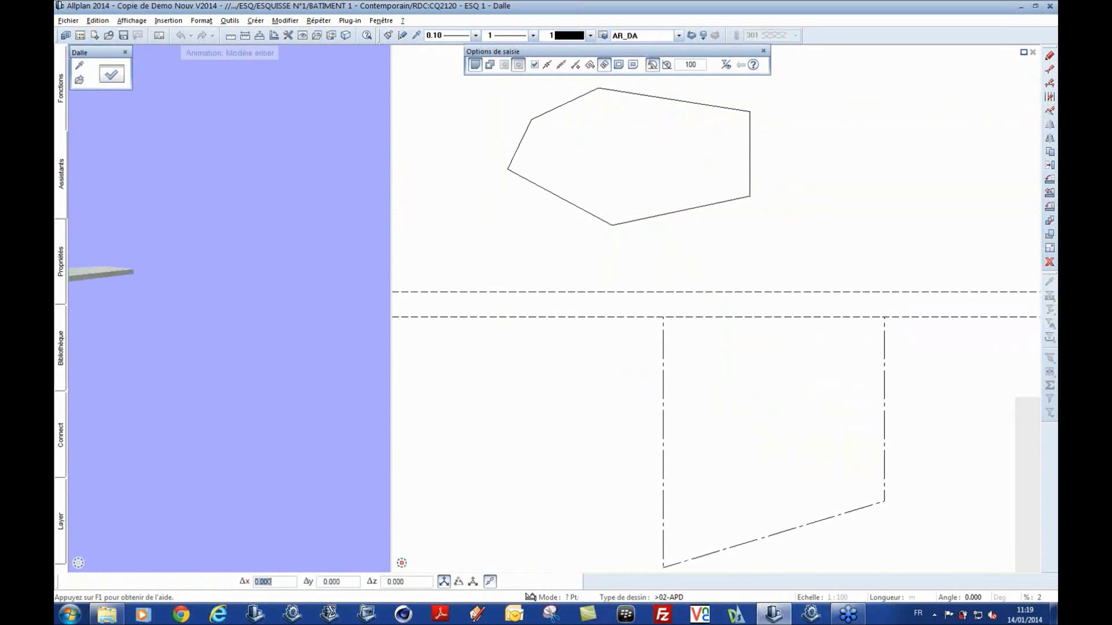
{"action": "key", "text": "Escape"}
Step: Delete the six-sided slab above the building outline
{"action": "scroll", "coordinate": [577, 209], "scroll_direction": "down", "scroll_amount": 3}
{"action": "left_click_drag", "start_coordinate": [207, 233], "coordinate": [213, 261]}
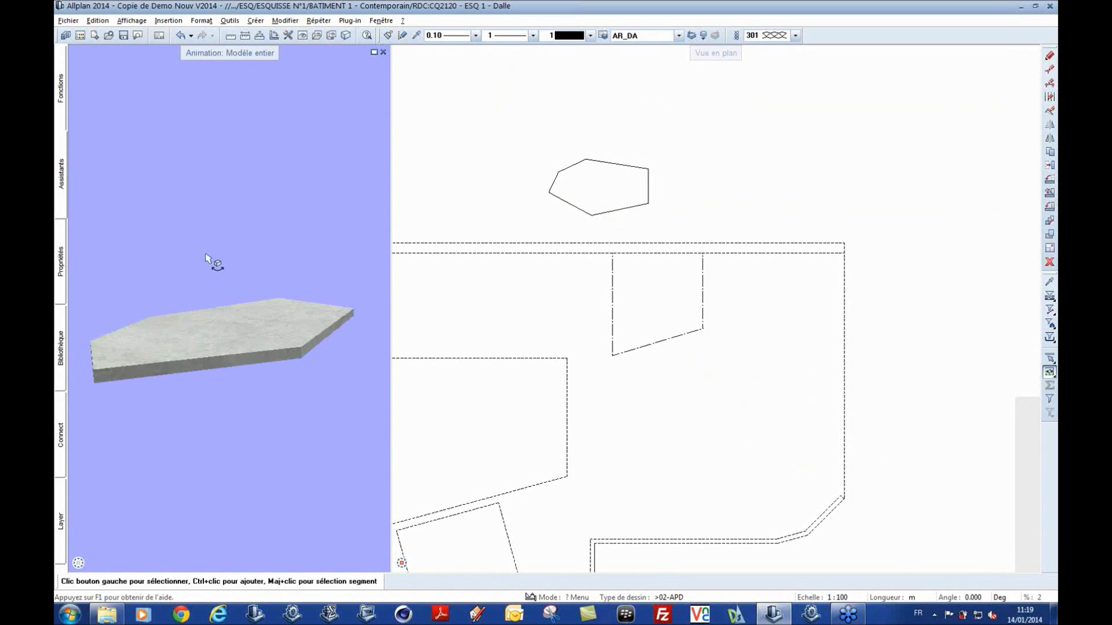
{"action": "left_click", "coordinate": [568, 202]}
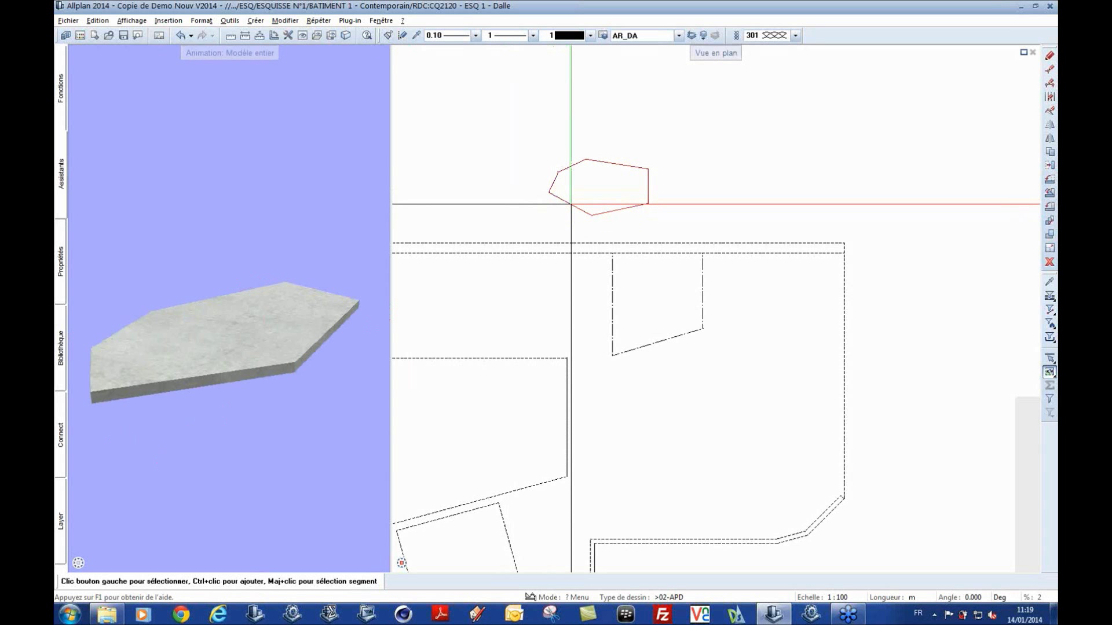
{"action": "key", "text": "Delete"}
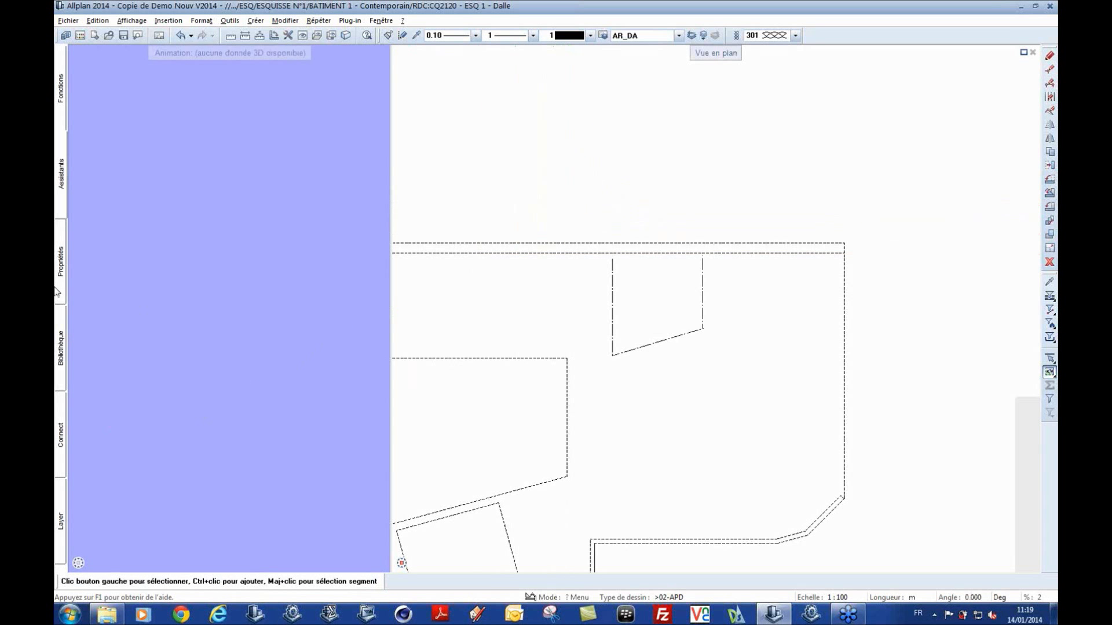
Step: Create a slab with the template's settings inside the dash-dotted four-sided area below the upper wall, using area detection
{"action": "mouse_move", "coordinate": [63, 206]}
{"action": "double_click", "coordinate": [151, 268]}
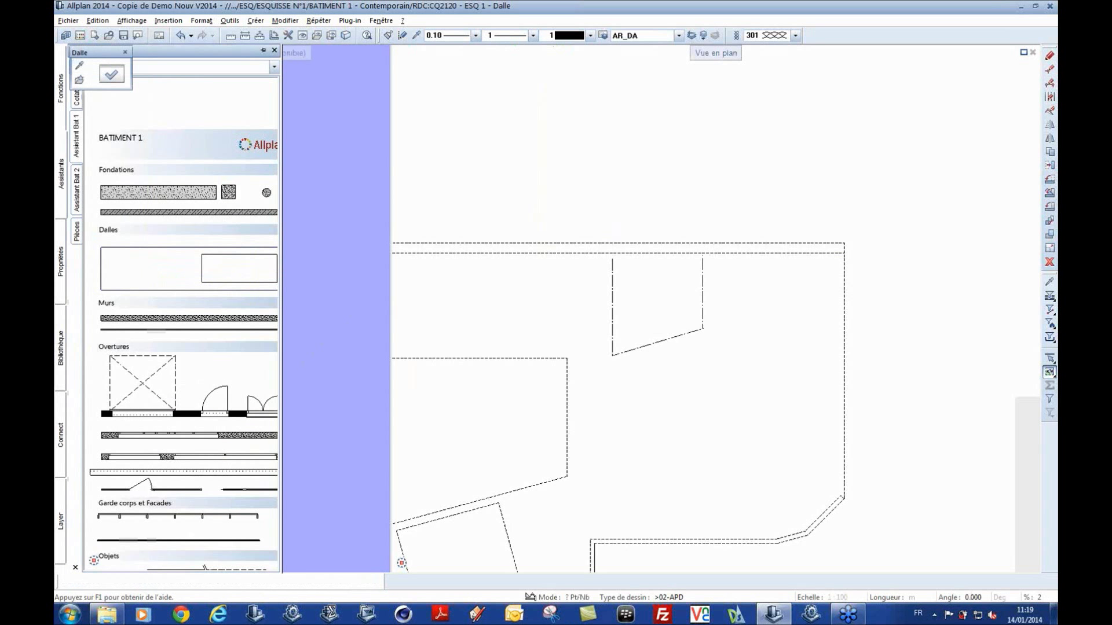
{"action": "scroll", "coordinate": [610, 255], "scroll_direction": "up", "scroll_amount": 3}
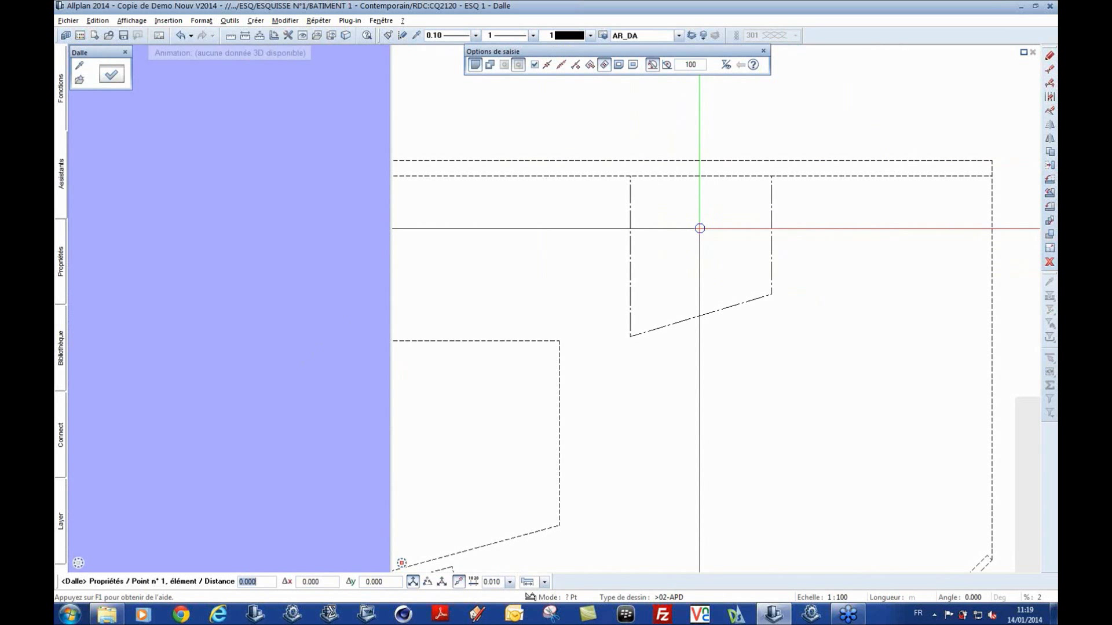
{"action": "key", "text": "Escape"}
{"action": "key", "text": "Escape"}
{"action": "left_click_drag", "start_coordinate": [183, 256], "coordinate": [279, 228]}
{"action": "scroll", "coordinate": [581, 237], "scroll_direction": "down", "scroll_amount": 3}
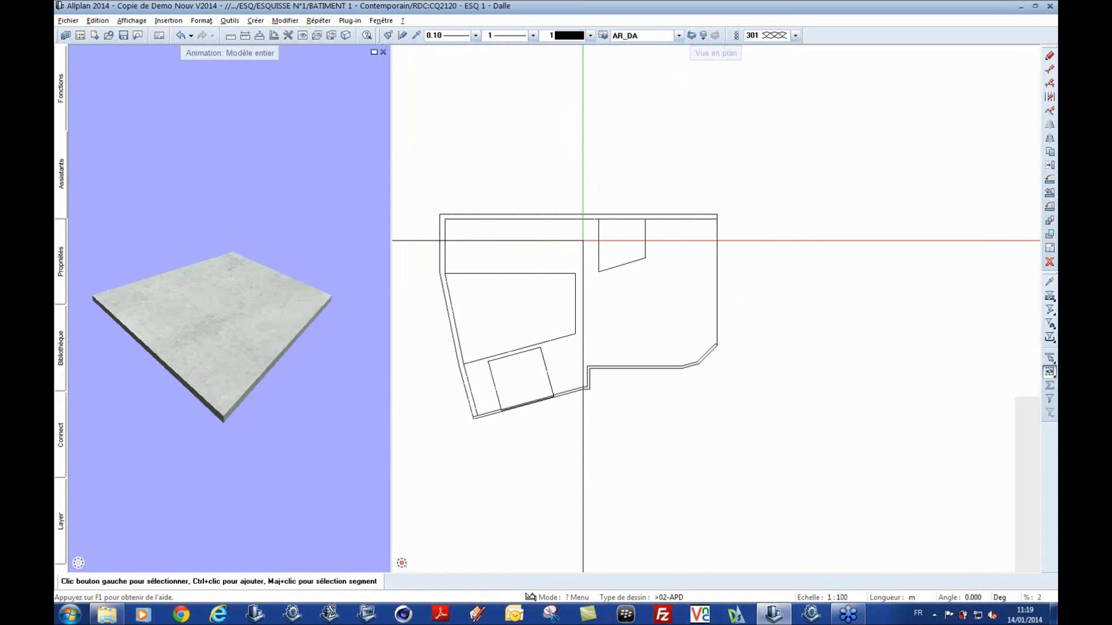
Step: Draw a large closed, kidney-shaped spline through six points above the building outline
{"action": "scroll", "coordinate": [632, 290], "scroll_direction": "up", "scroll_amount": 3}
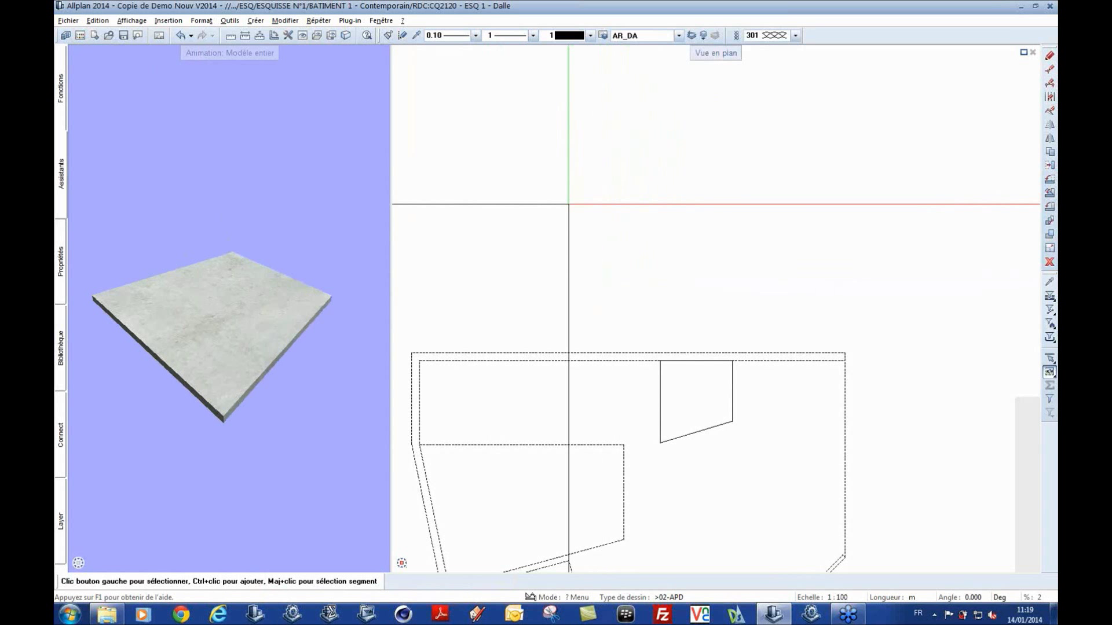
{"action": "mouse_move", "coordinate": [62, 106]}
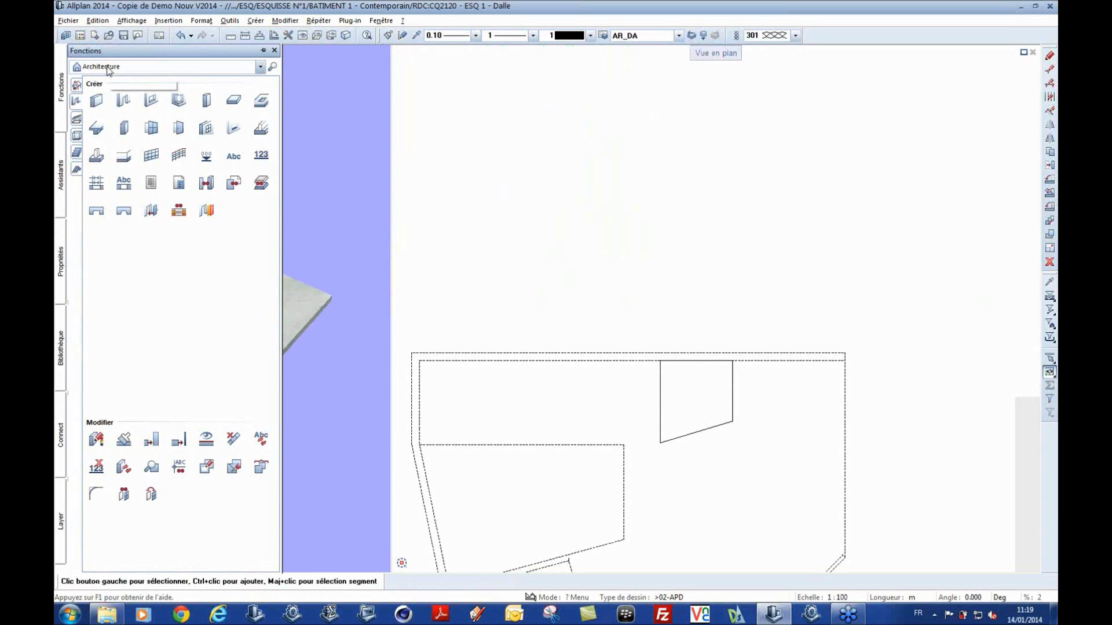
{"action": "left_click", "coordinate": [107, 71]}
{"action": "left_click", "coordinate": [106, 83]}
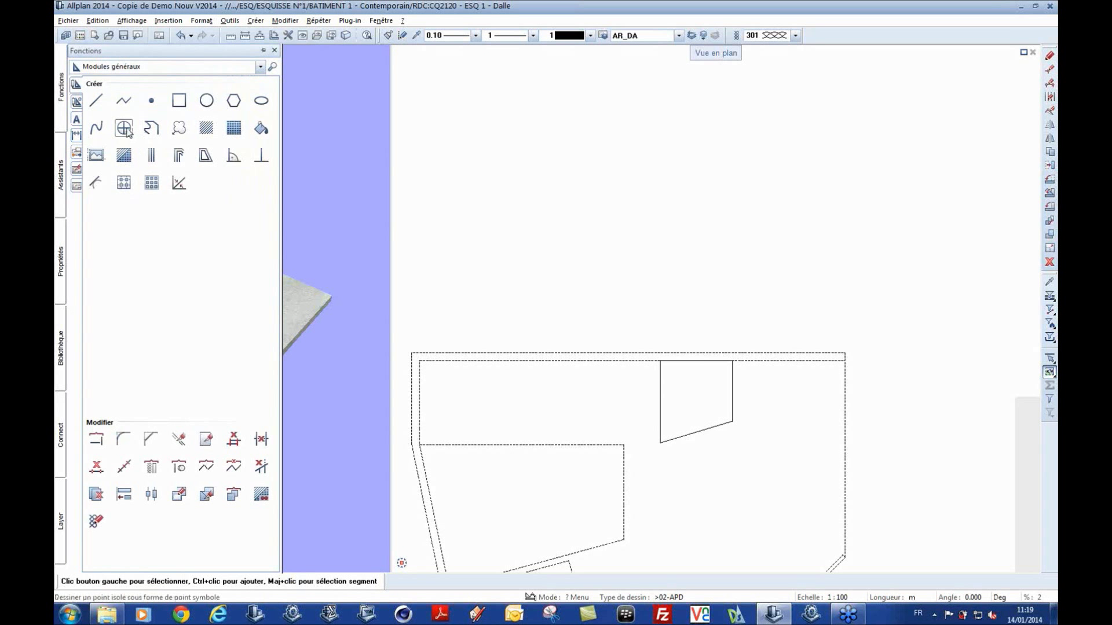
{"action": "left_click", "coordinate": [96, 128]}
{"action": "left_click", "coordinate": [549, 155]}
{"action": "left_click", "coordinate": [665, 87]}
{"action": "left_click", "coordinate": [814, 164]}
{"action": "left_click", "coordinate": [654, 226]}
{"action": "left_click", "coordinate": [541, 304]}
{"action": "left_click", "coordinate": [429, 243]}
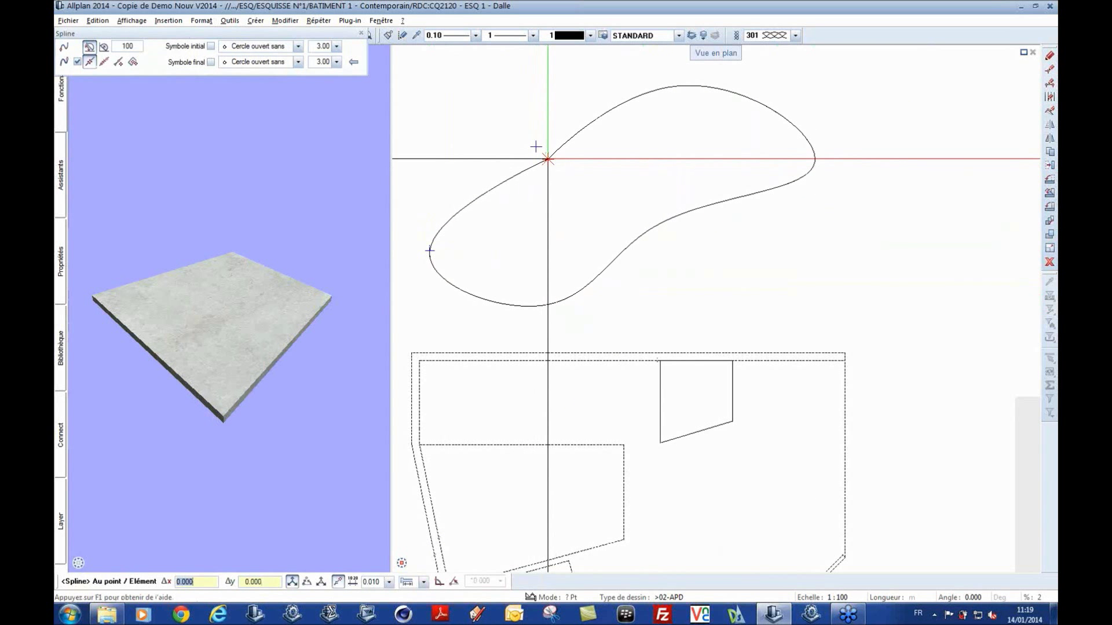
{"action": "left_click", "coordinate": [548, 157]}
Step: Draw a closed oval spline through five points inside the upper right part of the kidney-shaped spline
{"action": "left_click", "coordinate": [645, 128]}
{"action": "left_click", "coordinate": [737, 138]}
{"action": "left_click", "coordinate": [721, 177]}
{"action": "left_click", "coordinate": [594, 181]}
{"action": "left_click", "coordinate": [645, 128]}
{"action": "key", "text": "Escape"}
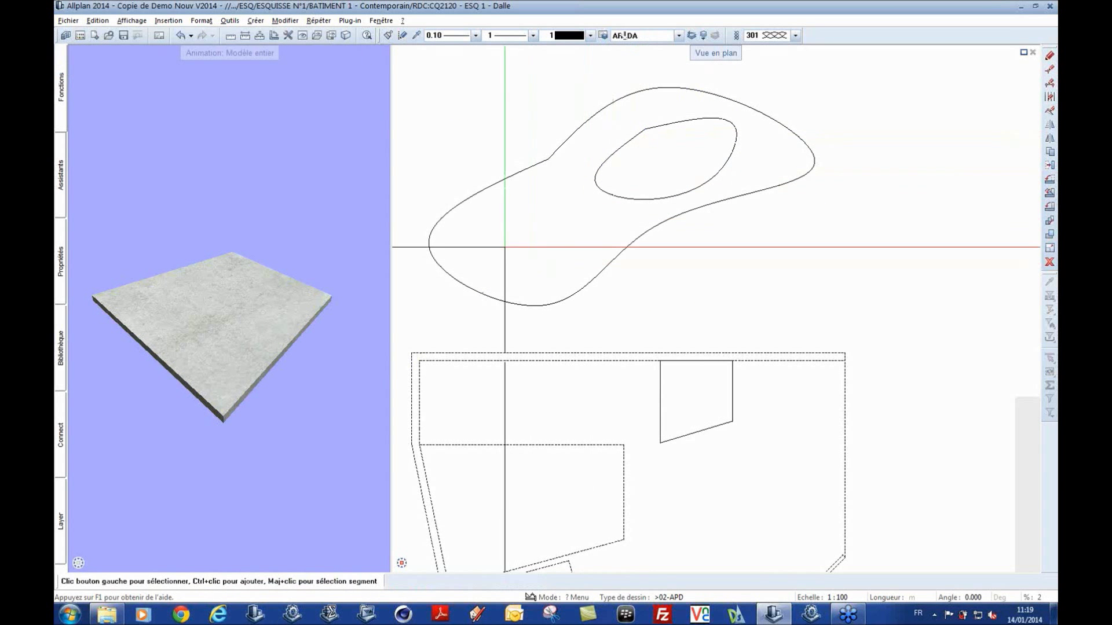
Step: Draw a small closed, roughly round spline through four points inside the lower left part of the kidney-shaped spline
{"action": "left_click", "coordinate": [604, 192]}
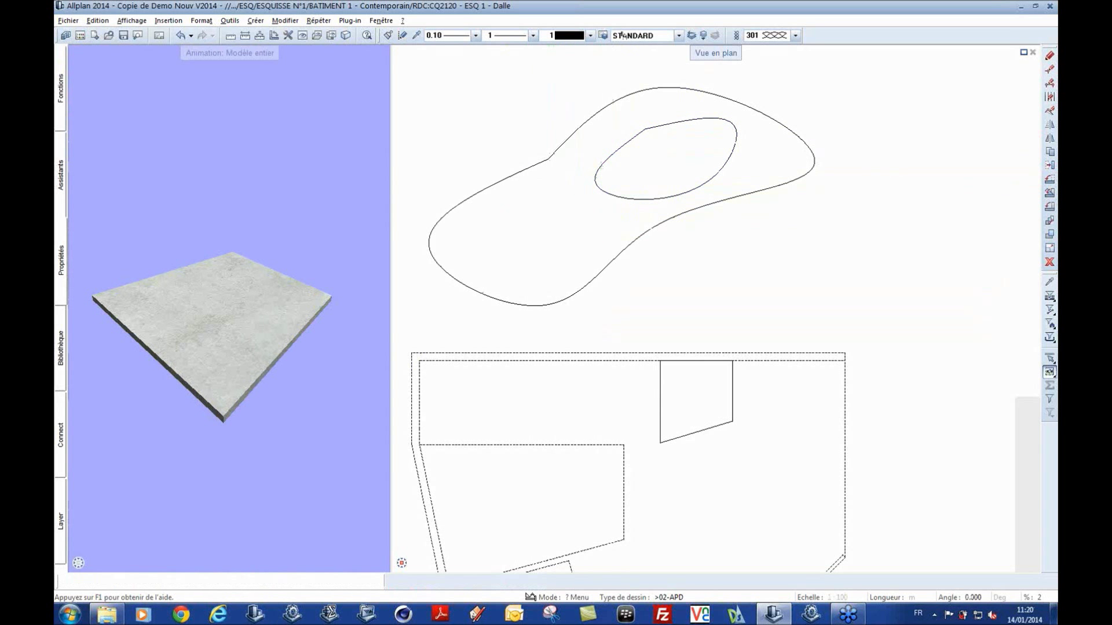
{"action": "key", "text": "Return"}
{"action": "left_click", "coordinate": [494, 235]}
{"action": "left_click", "coordinate": [540, 204]}
{"action": "left_click", "coordinate": [577, 239]}
{"action": "left_click", "coordinate": [538, 266]}
{"action": "left_click", "coordinate": [494, 235]}
{"action": "key", "text": "Escape"}
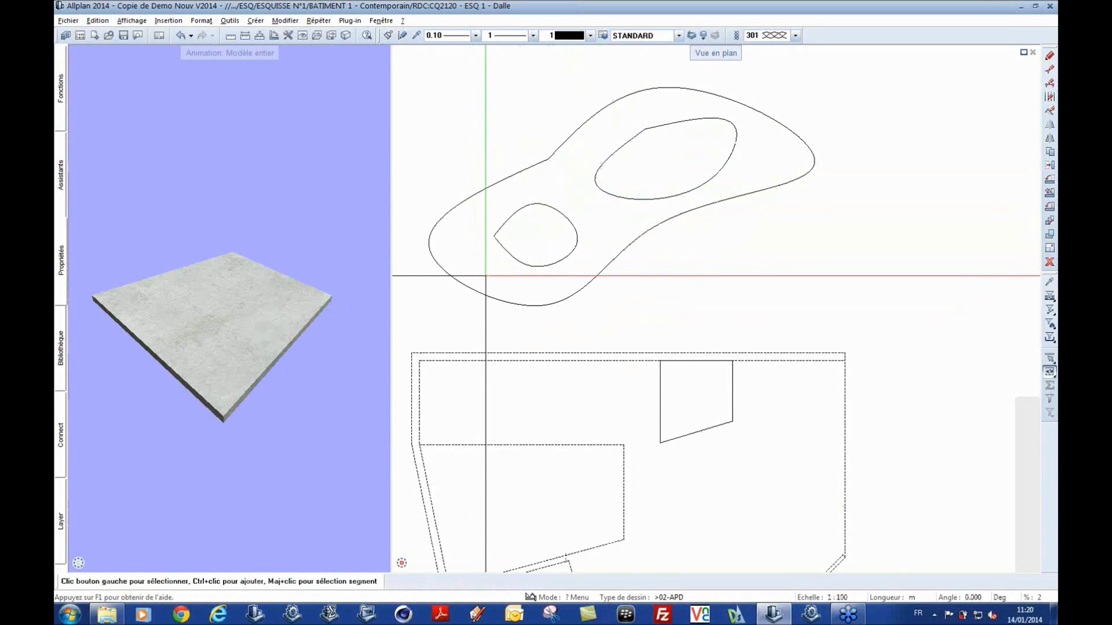
Step: Try to create a slab from the kidney-shaped spline using area detection and the existing slab's settings, and undo it
{"action": "scroll", "coordinate": [643, 278], "scroll_direction": "down", "scroll_amount": 1}
{"action": "scroll", "coordinate": [704, 383], "scroll_direction": "up", "scroll_amount": 1}
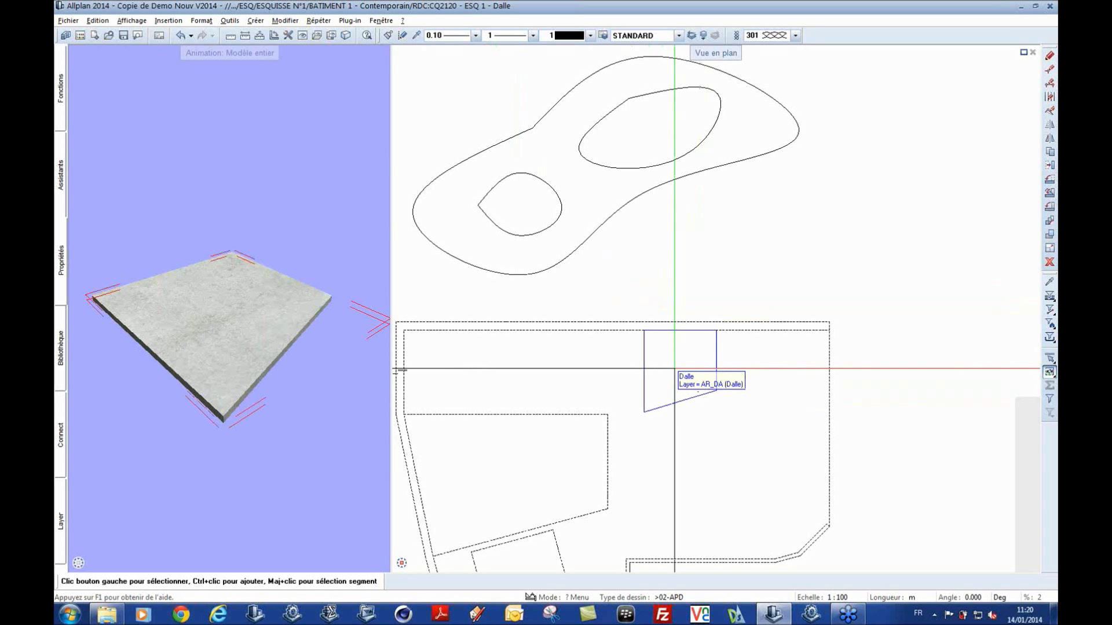
{"action": "double_click", "coordinate": [675, 368]}
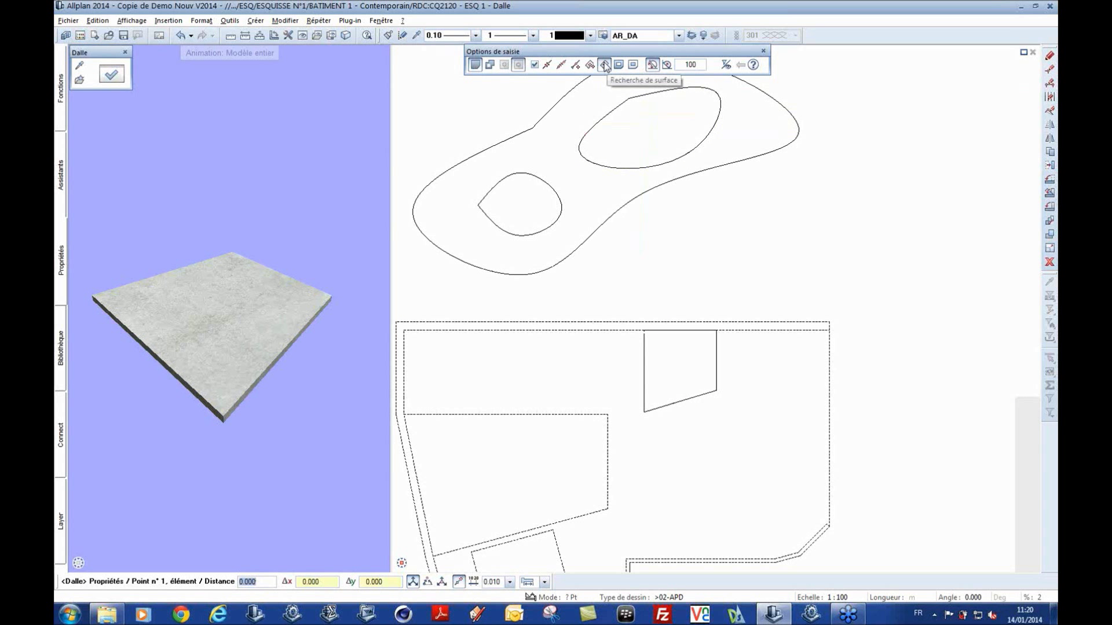
{"action": "middle_click_drag", "start_coordinate": [232, 347], "coordinate": [199, 280]}
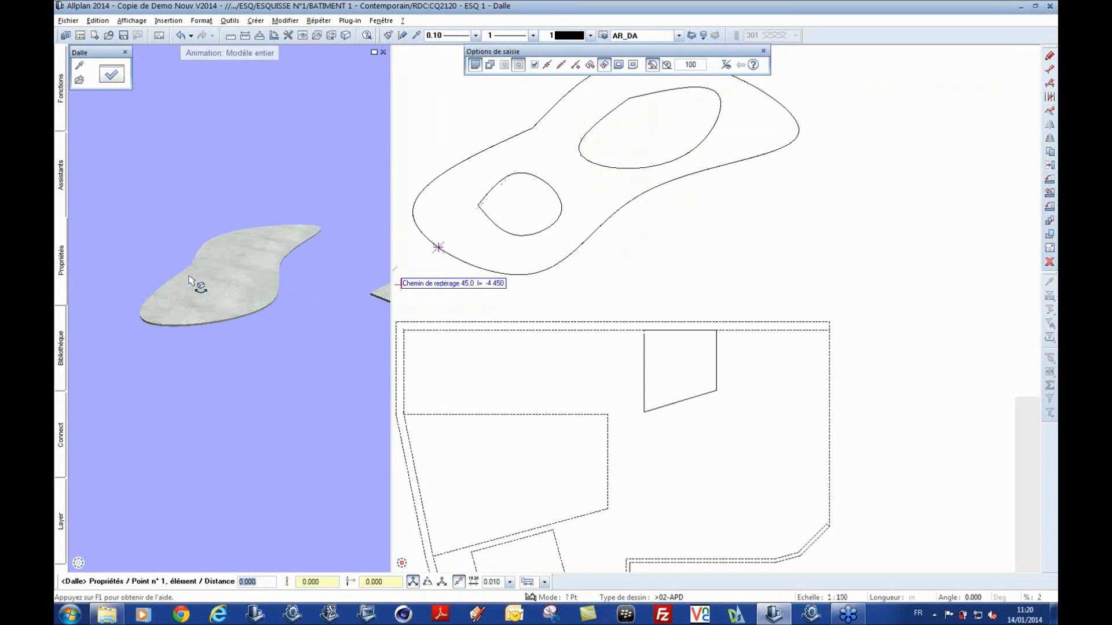
{"action": "scroll", "coordinate": [195, 270], "scroll_direction": "up", "scroll_amount": 2}
{"action": "key", "text": "Escape"}
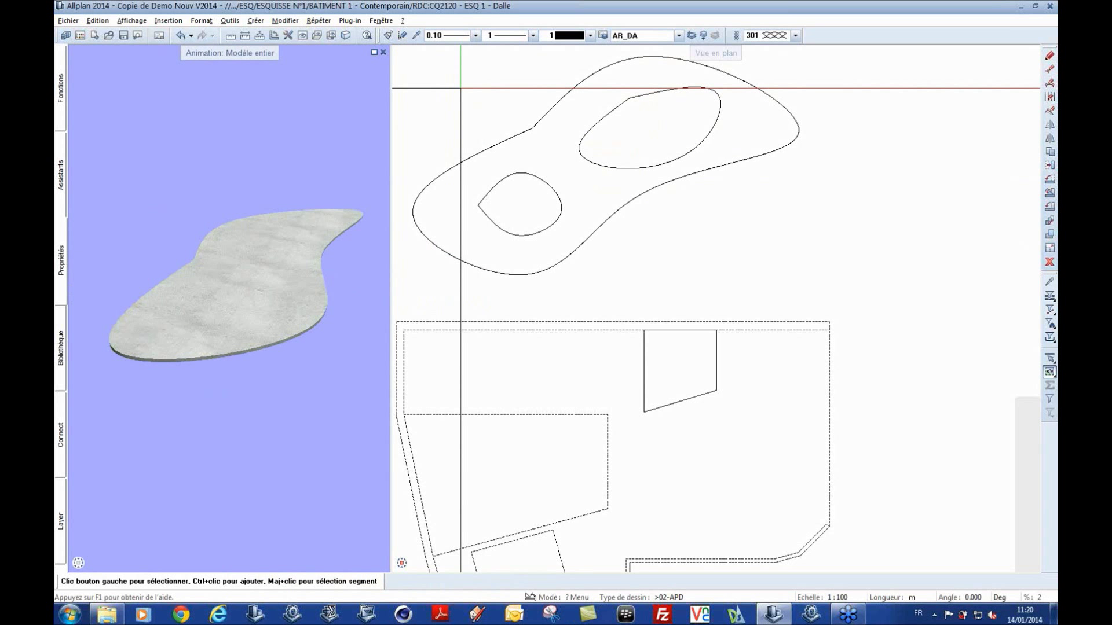
{"action": "left_click", "coordinate": [181, 36]}
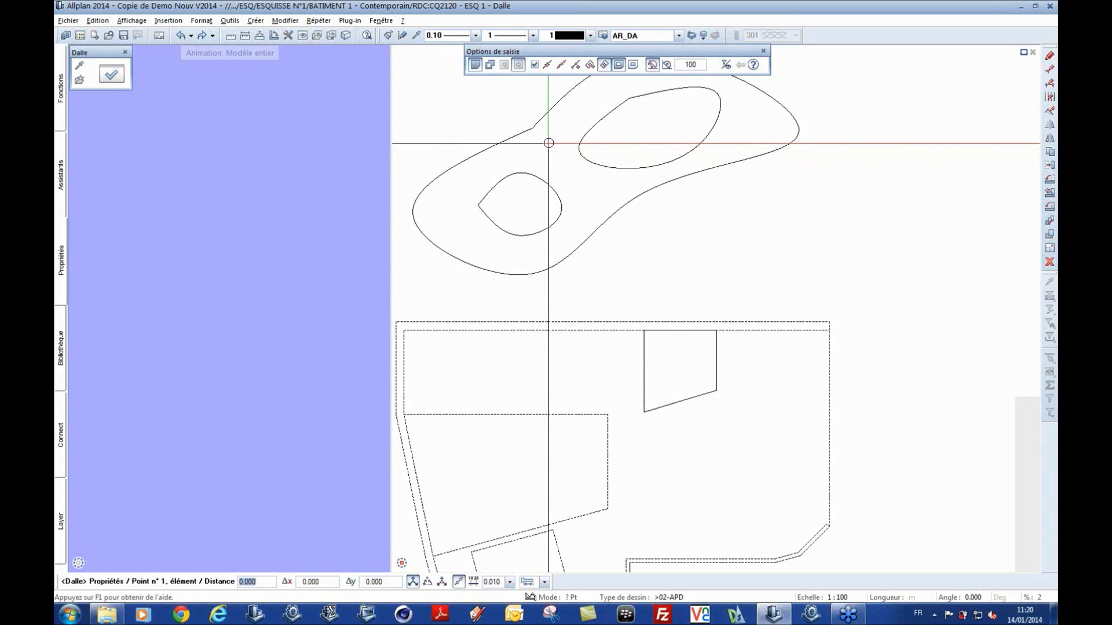
Step: Create a slab inside the kidney-shaped spline with the two inner splines as openings, and undo it
{"action": "left_click", "coordinate": [550, 143]}
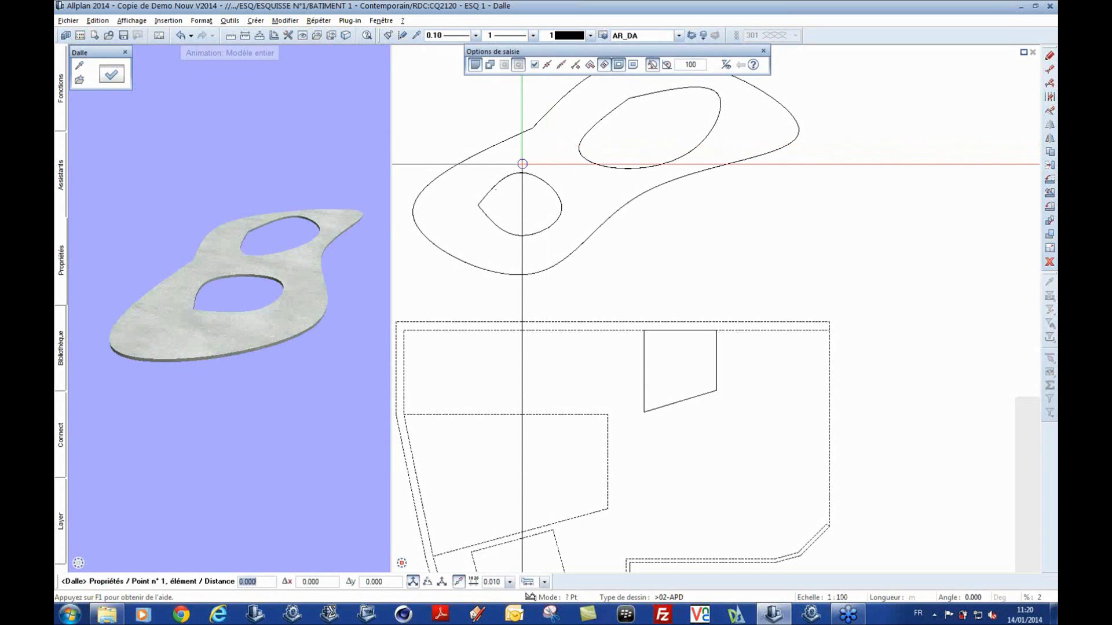
{"action": "key", "text": "Escape"}
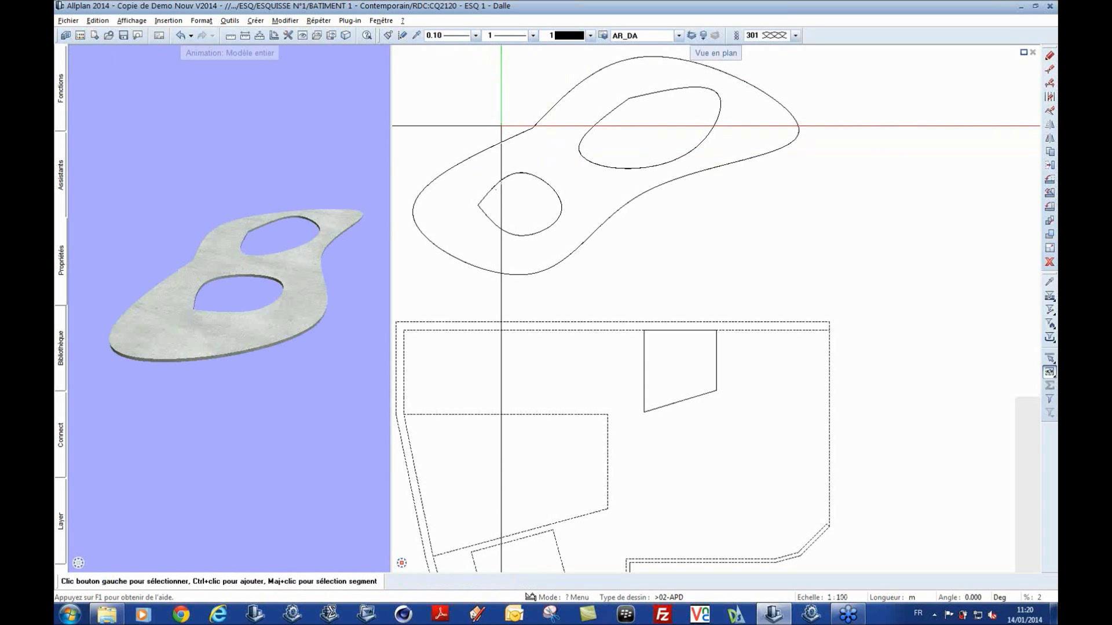
{"action": "left_click", "coordinate": [182, 36]}
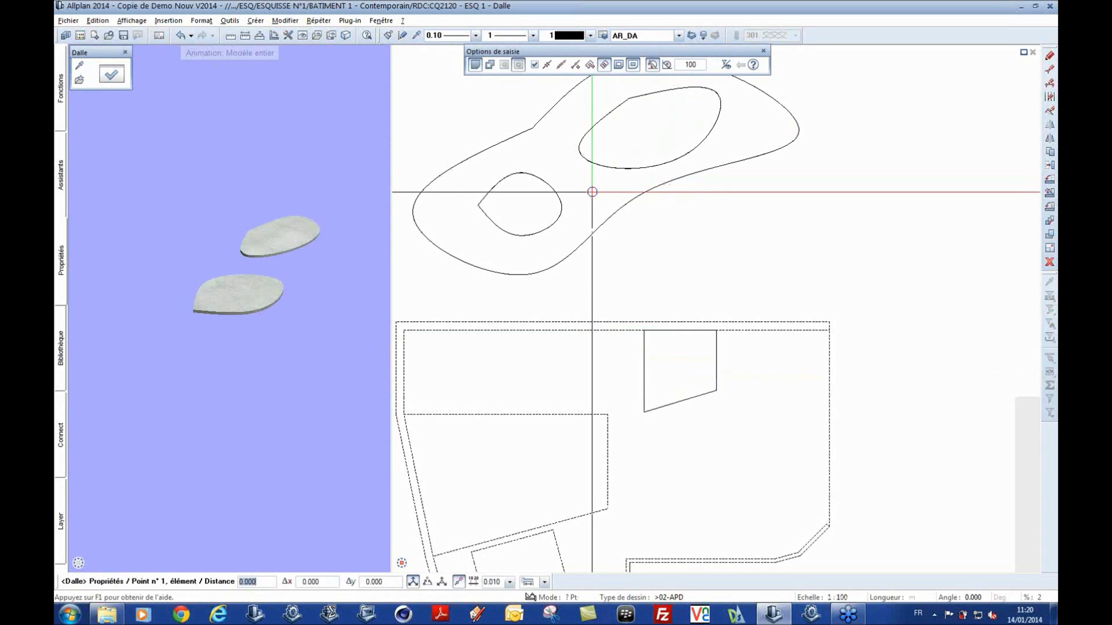
Step: Delete the three splines above the building outline together with the two slabs in the inner contours
{"action": "key", "text": "Escape"}
{"action": "scroll", "coordinate": [592, 191], "scroll_direction": "down", "scroll_amount": 4}
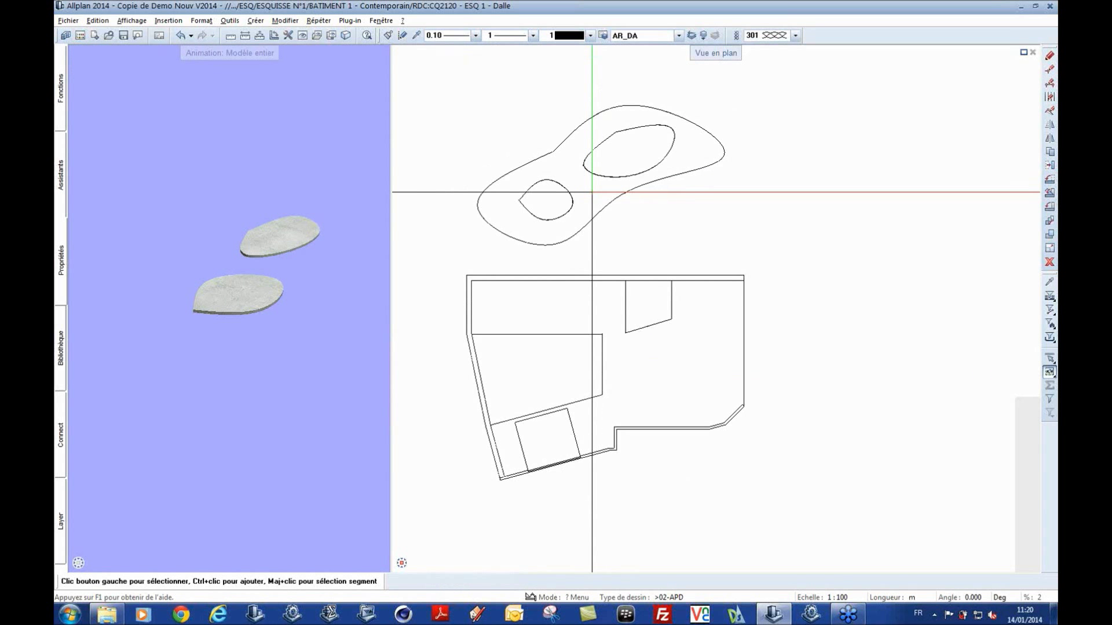
{"action": "left_click_drag", "start_coordinate": [498, 231], "coordinate": [709, 120]}
{"action": "key", "text": "Delete"}
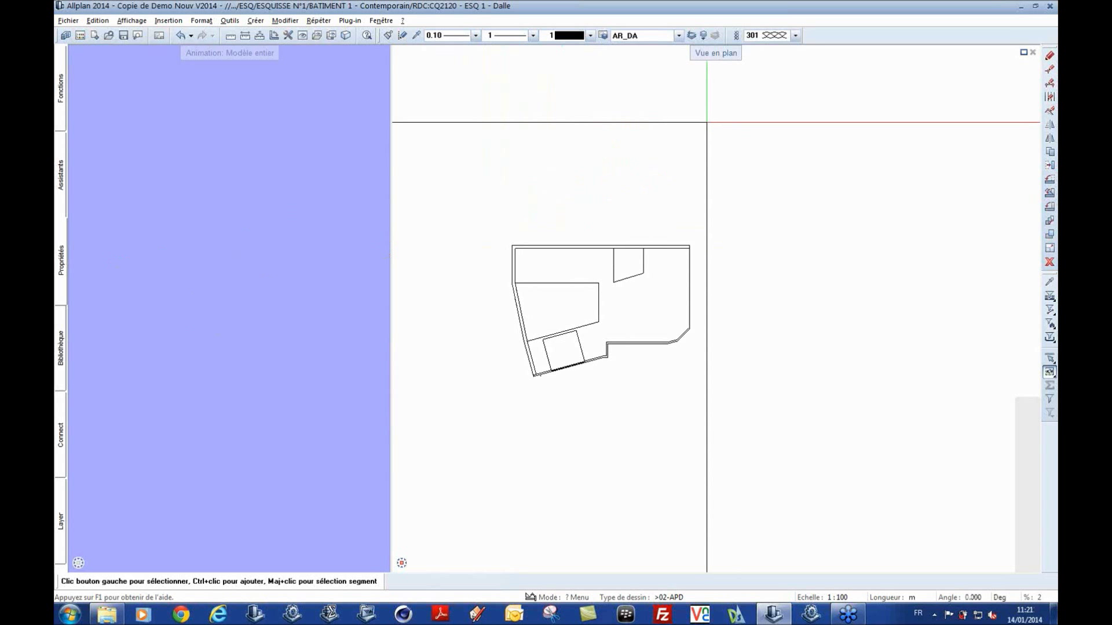
{"action": "scroll", "coordinate": [689, 139], "scroll_direction": "up", "scroll_amount": 3}
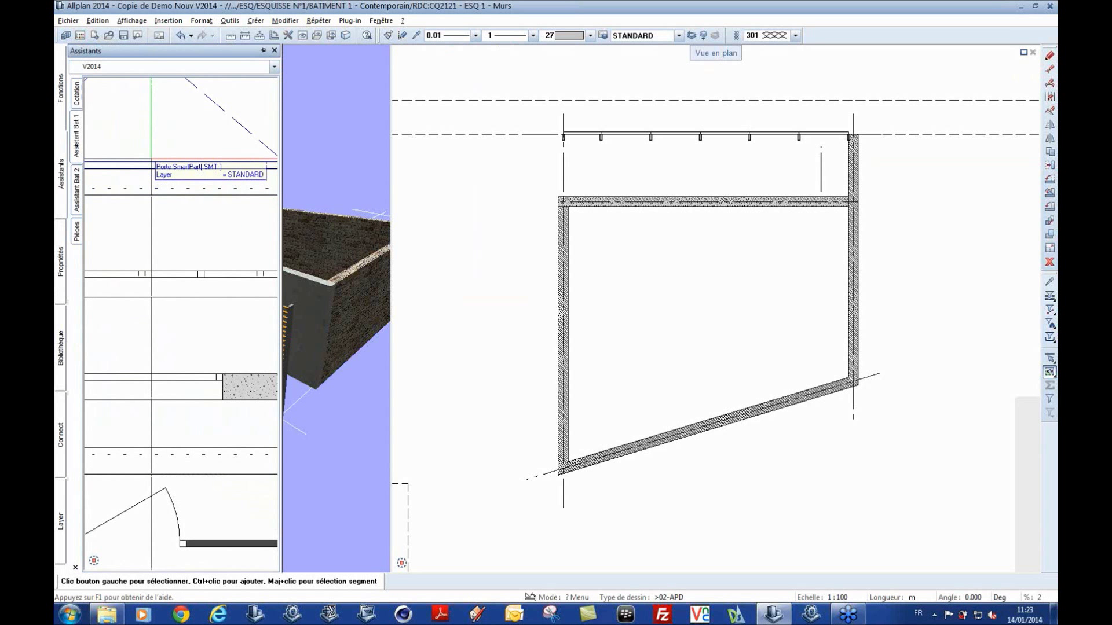
Step: Place the assistant's sectional garage door in the right wall, next to its corner with the sloping wall
{"action": "double_click", "coordinate": [152, 173]}
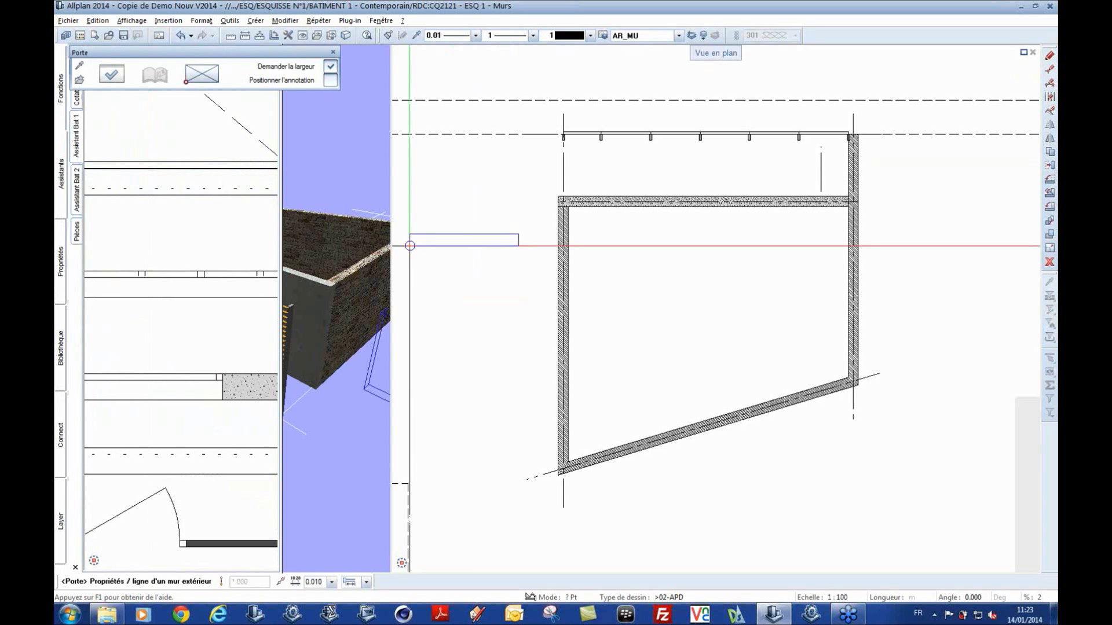
{"action": "left_click", "coordinate": [723, 330]}
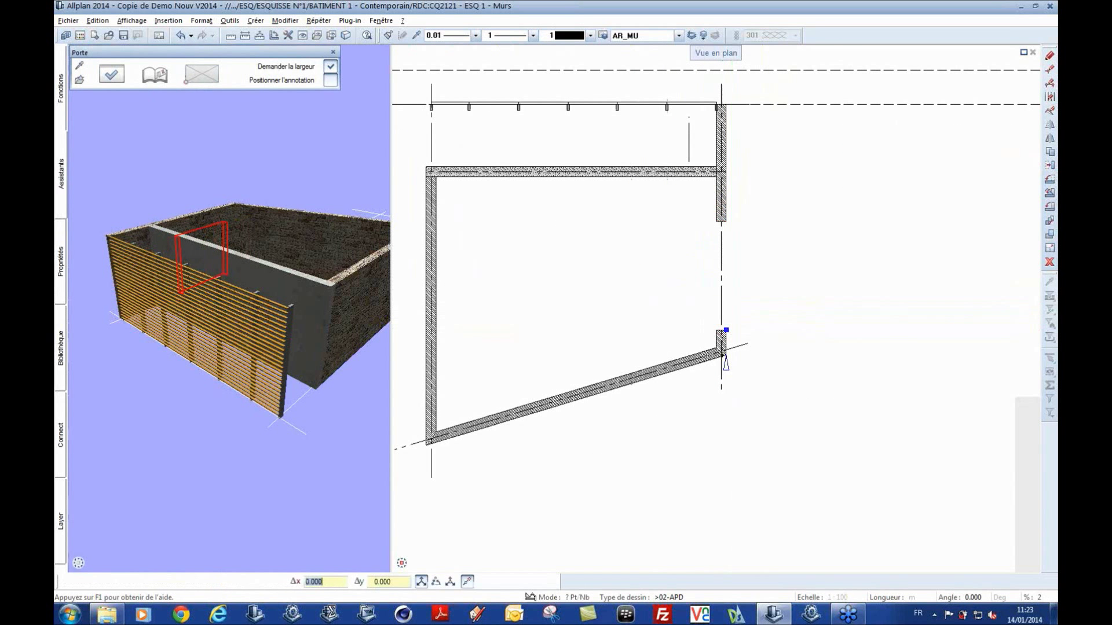
{"action": "key", "text": "Return"}
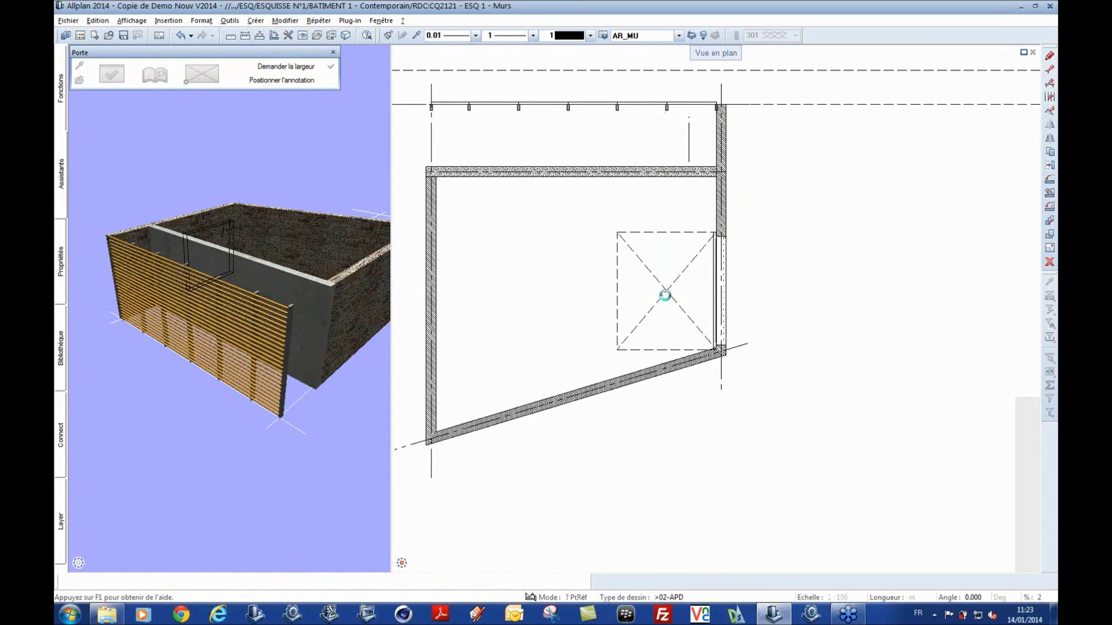
{"action": "key", "text": "Escape"}
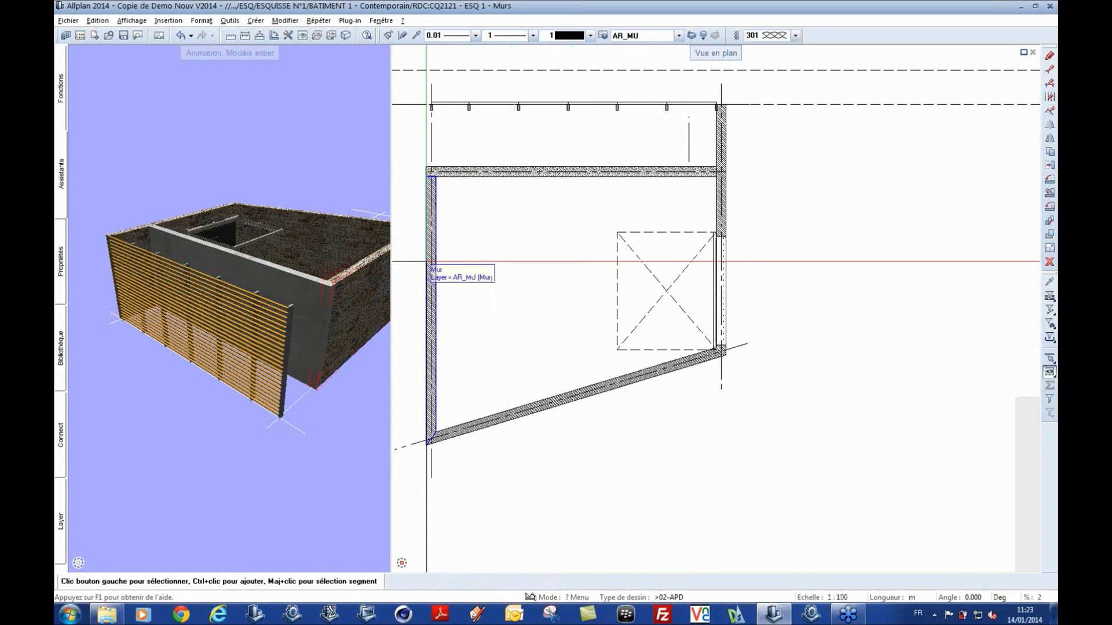
Step: Place the assistant's single-leaf door in the right wall, between the garage door and the upper horizontal wall
{"action": "left_click", "coordinate": [60, 197]}
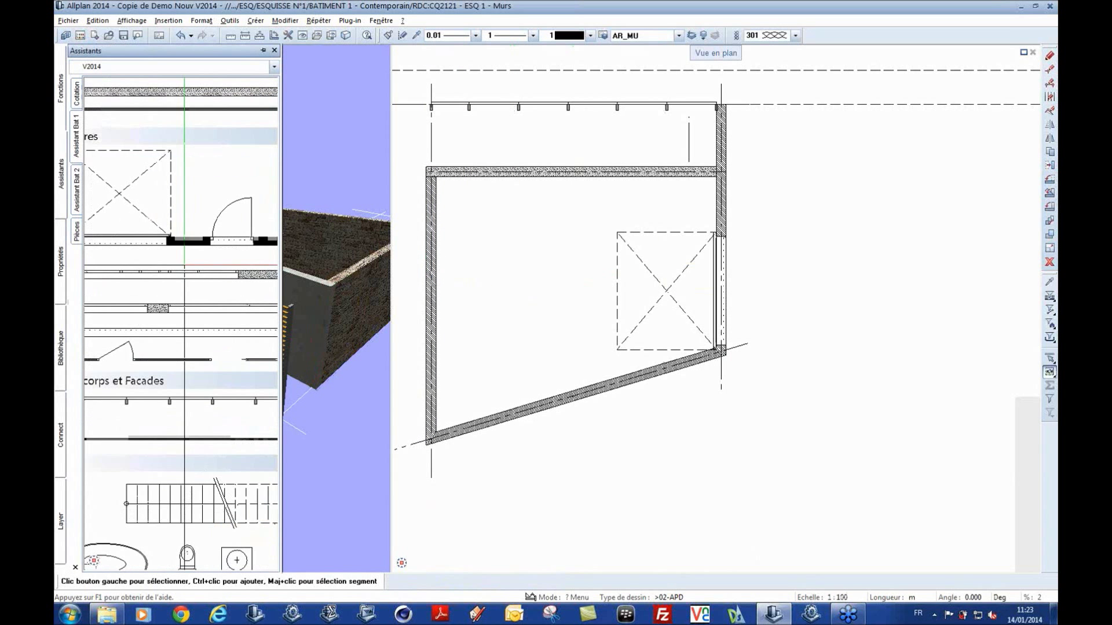
{"action": "scroll", "coordinate": [222, 253], "scroll_direction": "up", "scroll_amount": 1}
{"action": "double_click", "coordinate": [184, 209]}
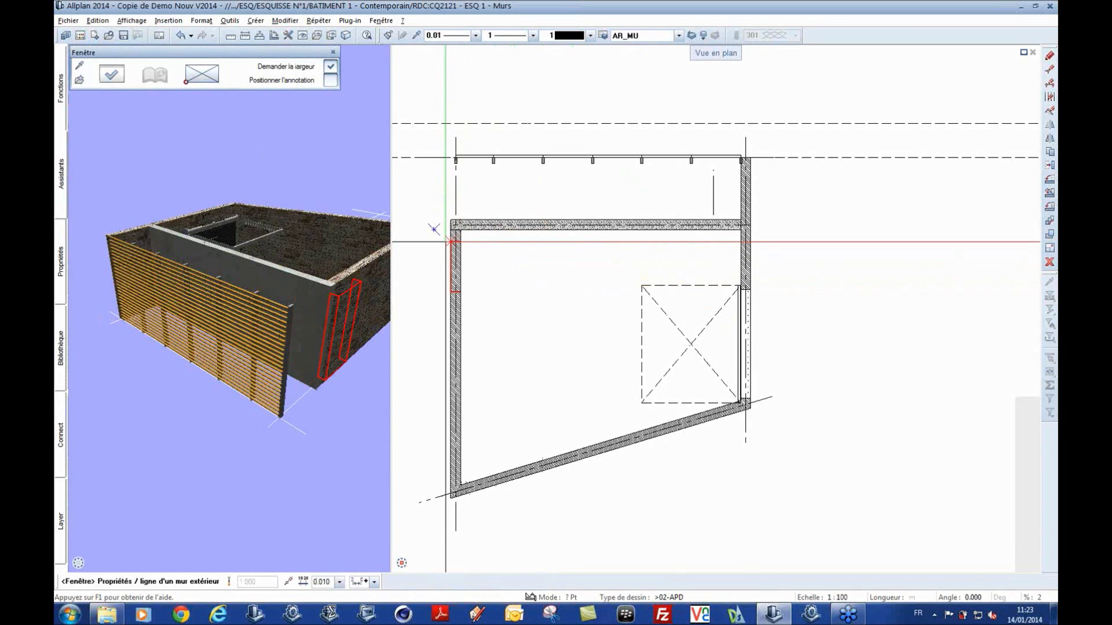
{"action": "left_click", "coordinate": [743, 241]}
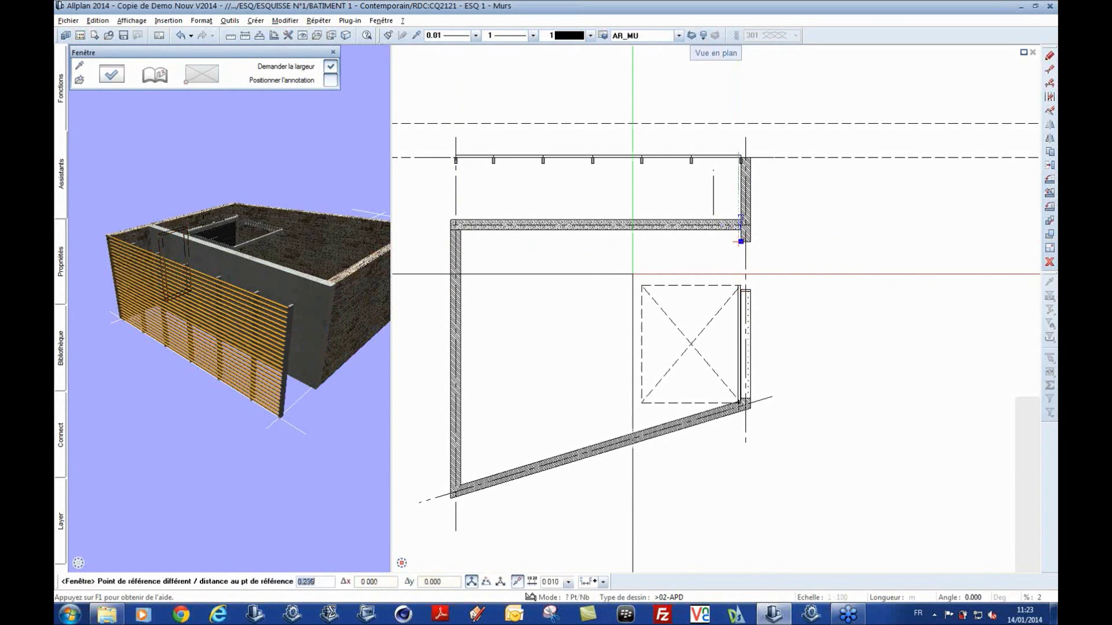
{"action": "key", "text": "Return"}
{"action": "key", "text": "Return"}
{"action": "key", "text": "Escape"}
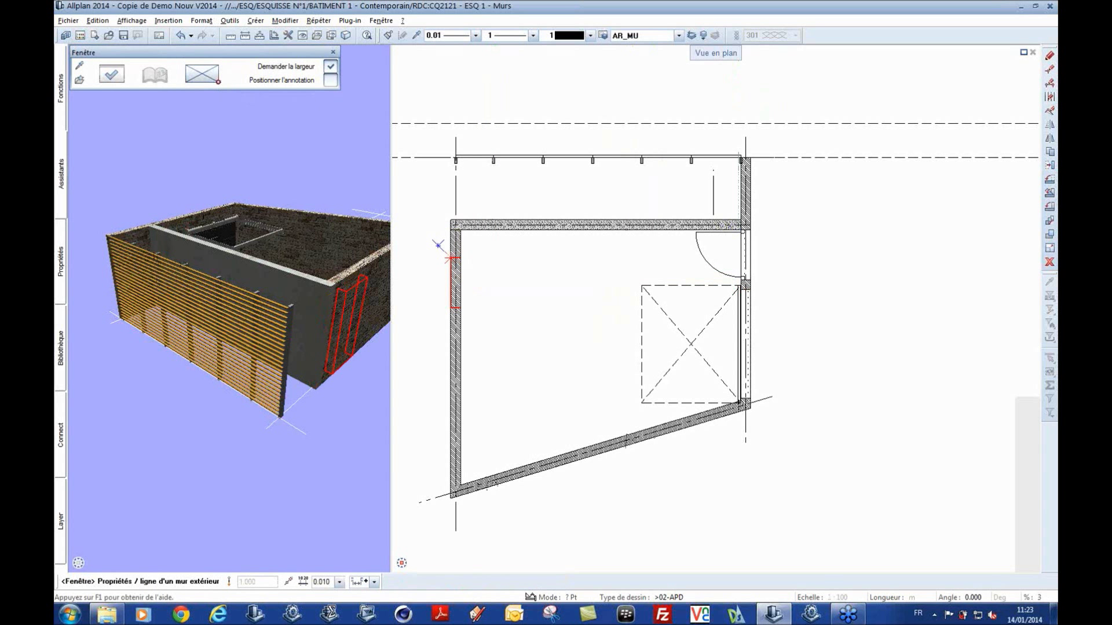
Step: Place a second single-leaf door in the left wall, right below its corner with the upper horizontal wall
{"action": "left_click", "coordinate": [454, 248]}
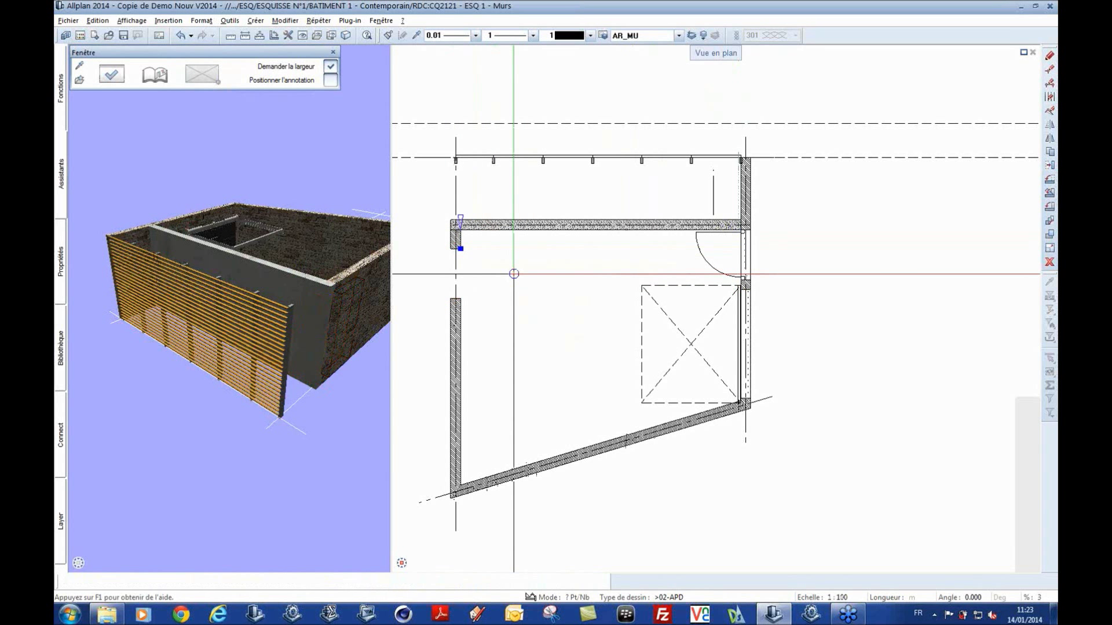
{"action": "key", "text": "Return"}
{"action": "key", "text": "Escape"}
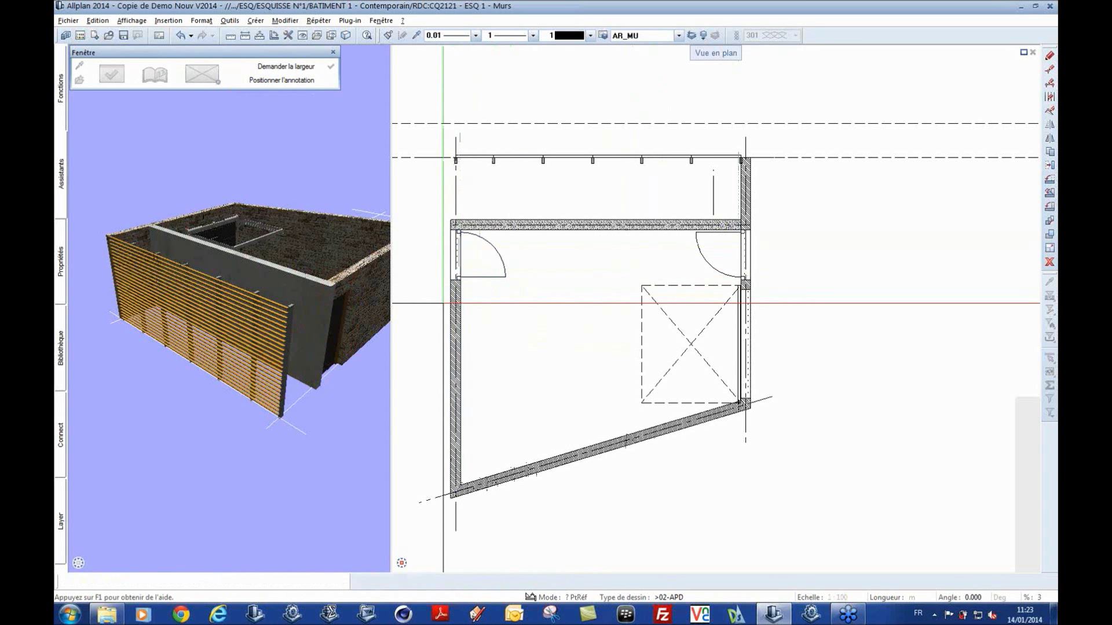
{"action": "scroll", "coordinate": [579, 315], "scroll_direction": "down", "scroll_amount": 2}
{"action": "middle_click_drag", "start_coordinate": [579, 315], "coordinate": [596, 269]}
{"action": "scroll", "coordinate": [581, 413], "scroll_direction": "up", "scroll_amount": 3}
{"action": "key", "text": "Escape"}
Step: Place the assistant's double-leaf window in the sloping lower wall, nearer to the left corner
{"action": "mouse_move", "coordinate": [58, 199]}
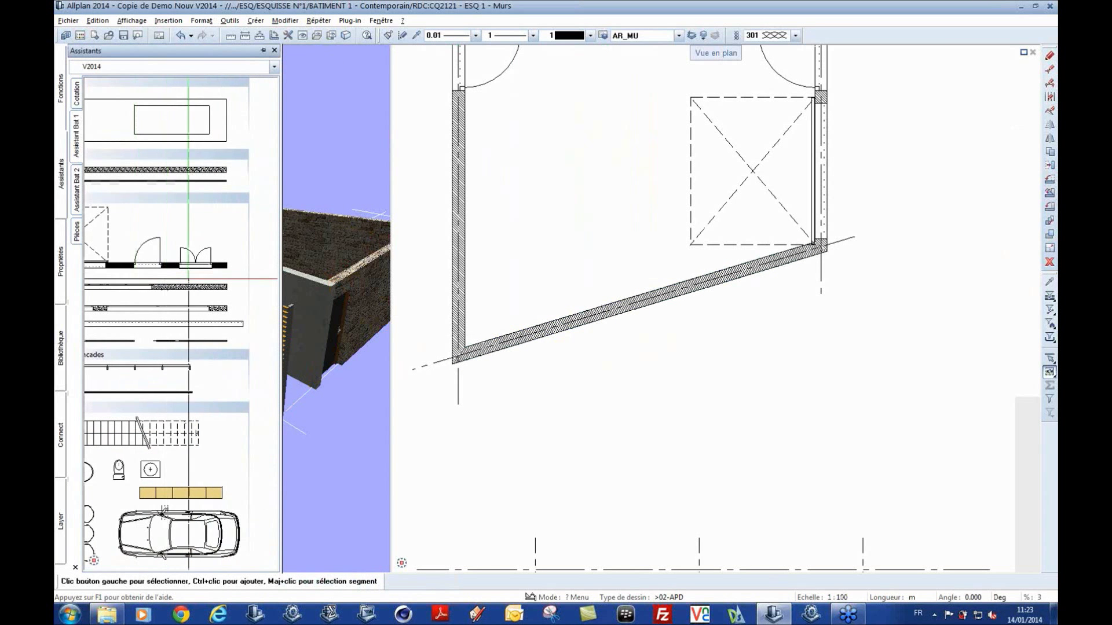
{"action": "scroll", "coordinate": [188, 278], "scroll_direction": "up", "scroll_amount": 3}
{"action": "double_click", "coordinate": [211, 239]}
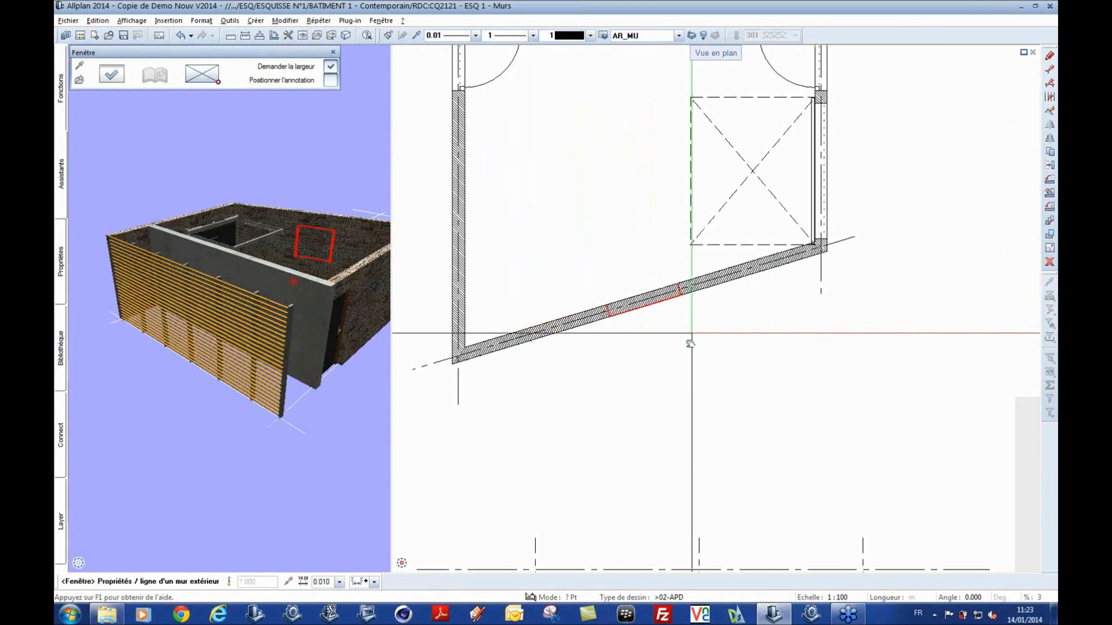
{"action": "middle_click_drag", "start_coordinate": [634, 280], "coordinate": [579, 318]}
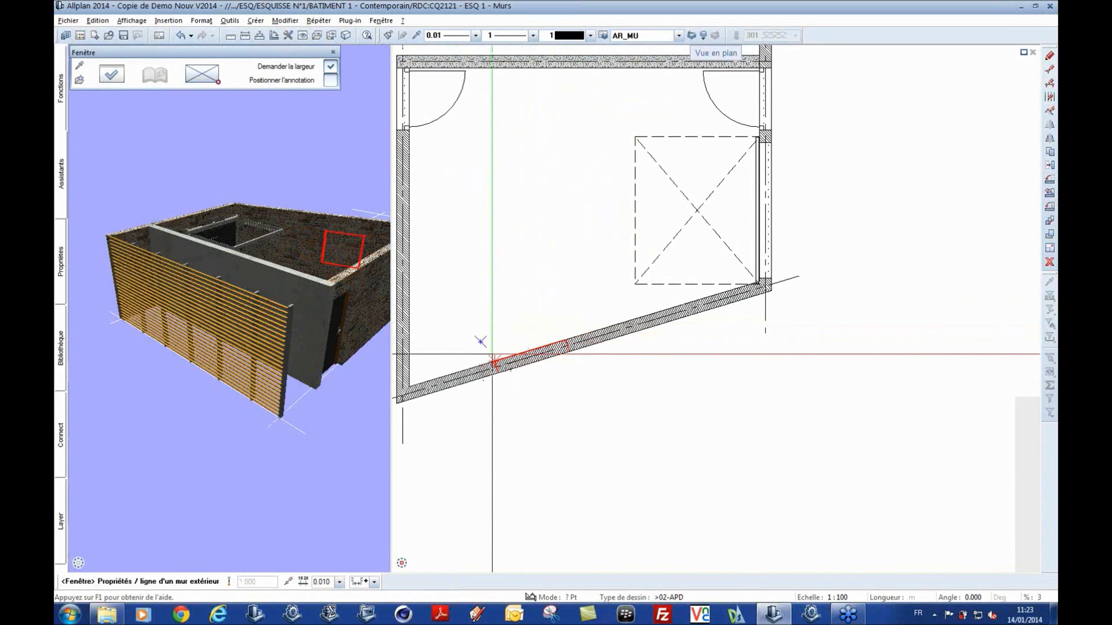
{"action": "left_click", "coordinate": [495, 361]}
{"action": "key", "text": "Return"}
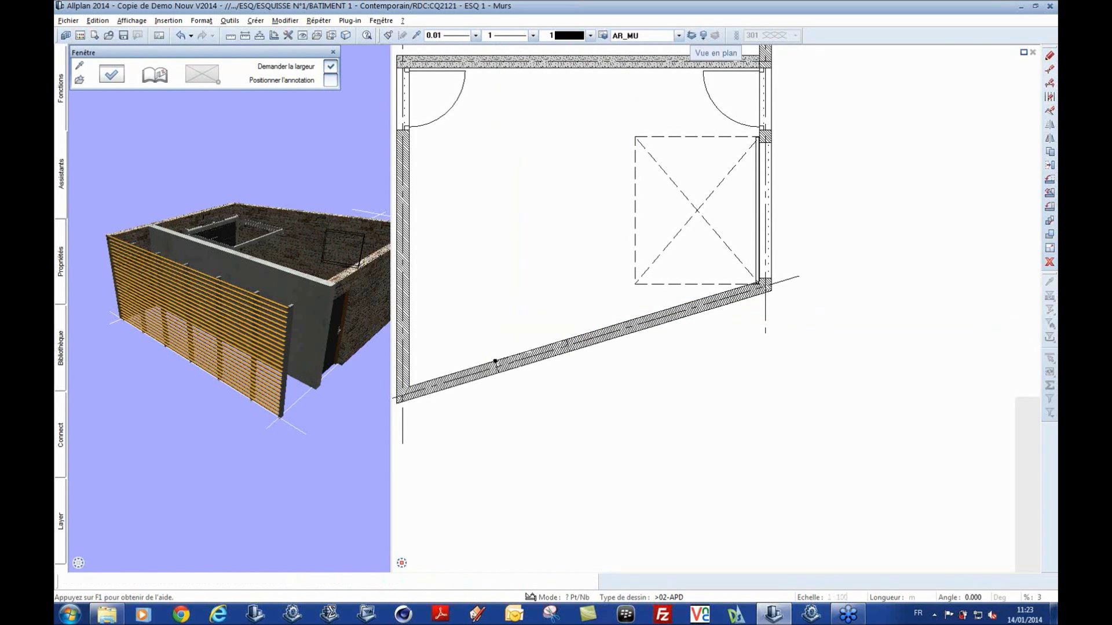
{"action": "key", "text": "Escape"}
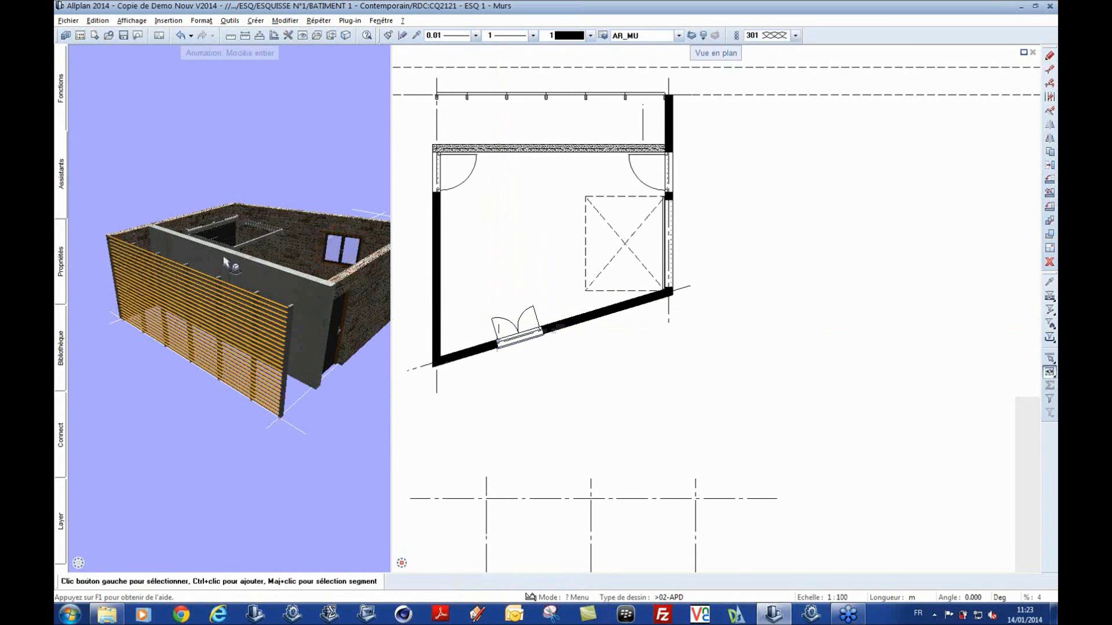
Step: Raise the garage door with its opening handle in the southeast isometric view, to an opening of about 1.36 m
{"action": "scroll", "coordinate": [217, 265], "scroll_direction": "down", "scroll_amount": 5}
{"action": "left_click_drag", "start_coordinate": [334, 256], "coordinate": [194, 277]}
{"action": "scroll", "coordinate": [194, 278], "scroll_direction": "up", "scroll_amount": 10}
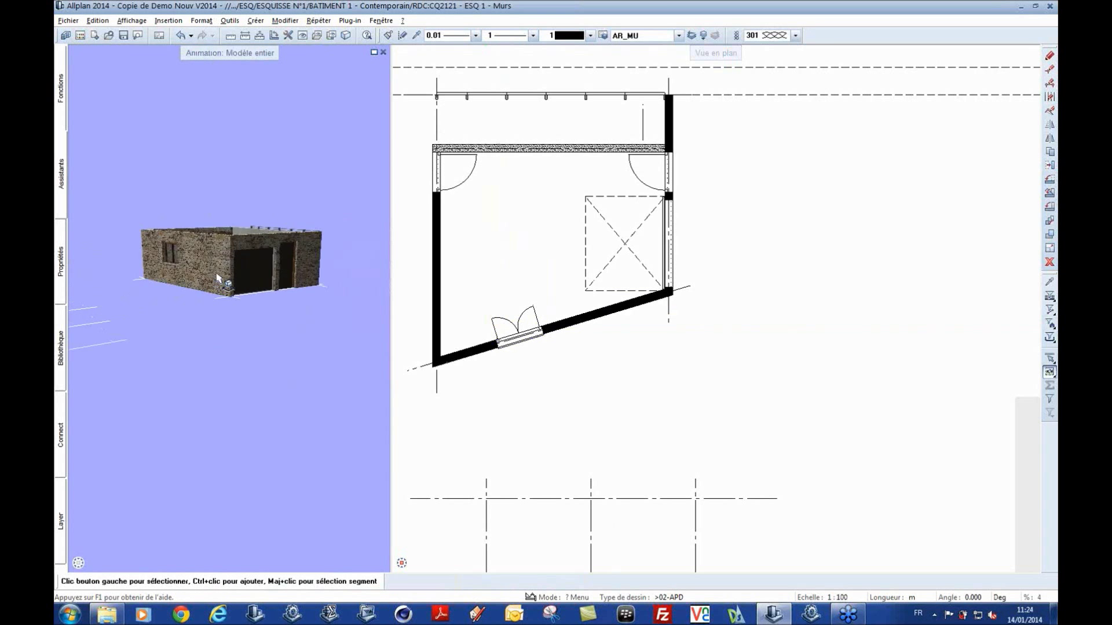
{"action": "middle_click_drag", "start_coordinate": [193, 293], "coordinate": [200, 297]}
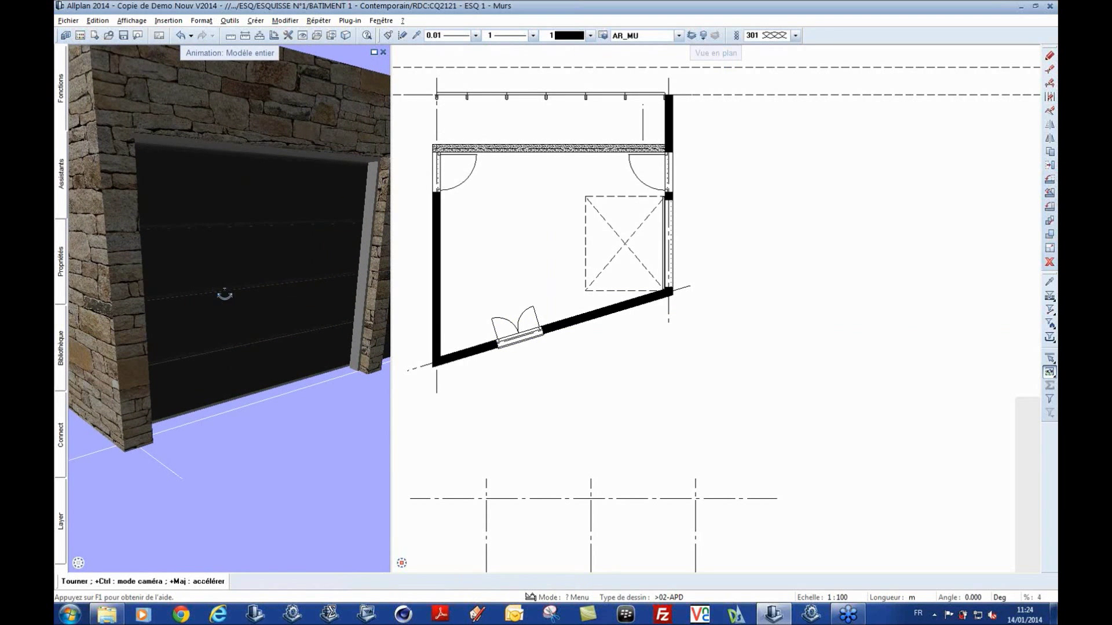
{"action": "left_click_drag", "start_coordinate": [225, 295], "coordinate": [237, 313]}
{"action": "mouse_move", "coordinate": [402, 565]}
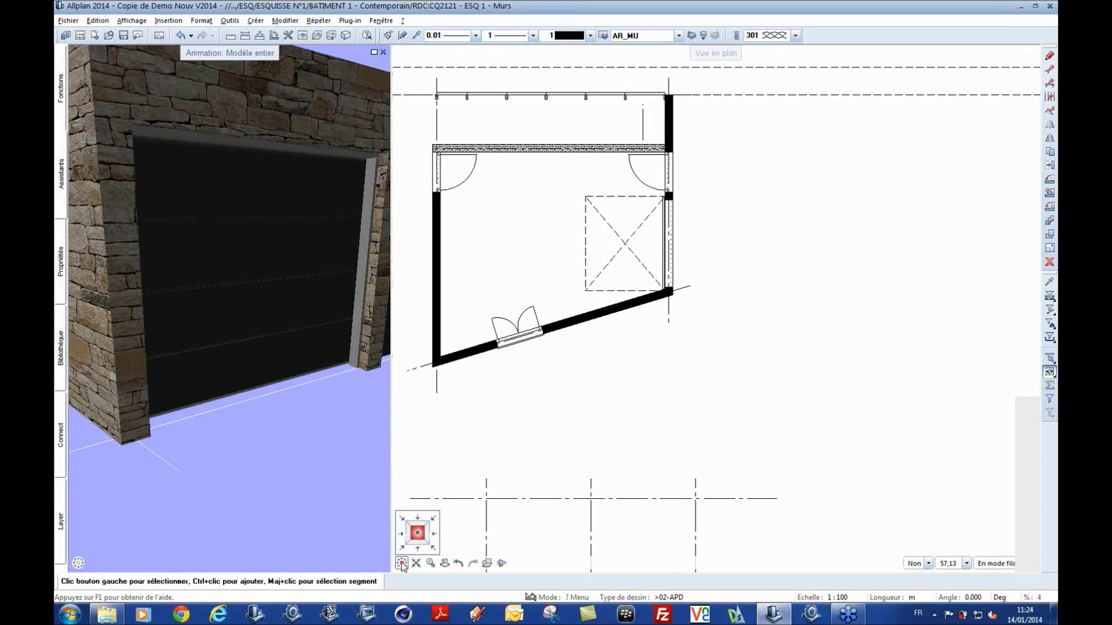
{"action": "left_click", "coordinate": [436, 551]}
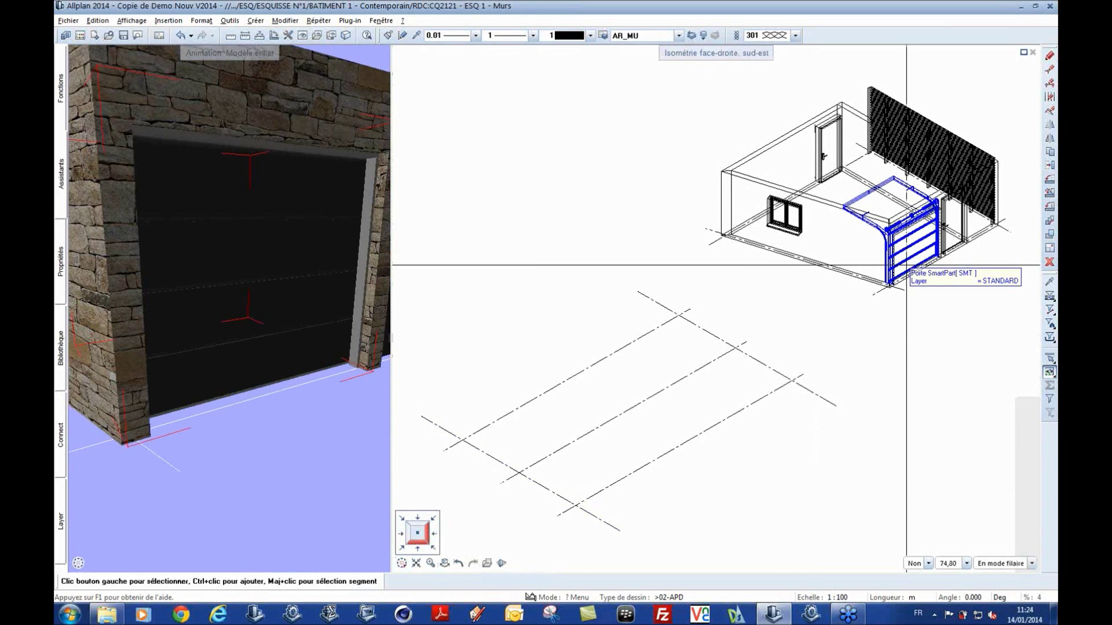
{"action": "scroll", "coordinate": [906, 265], "scroll_direction": "up", "scroll_amount": 3}
{"action": "left_click", "coordinate": [730, 311]}
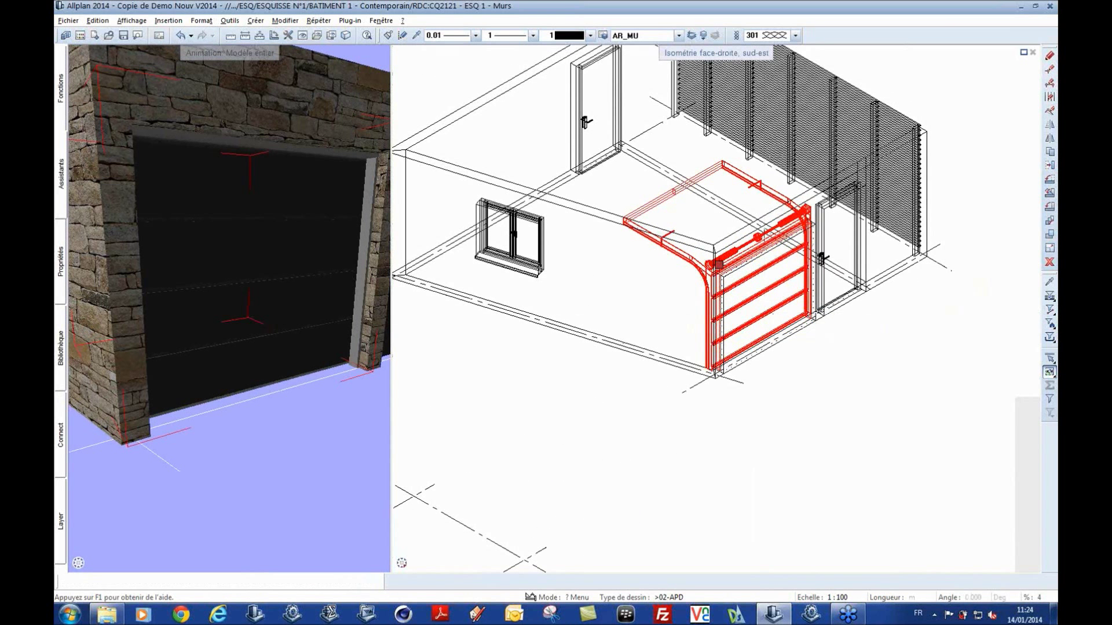
{"action": "left_click", "coordinate": [761, 341]}
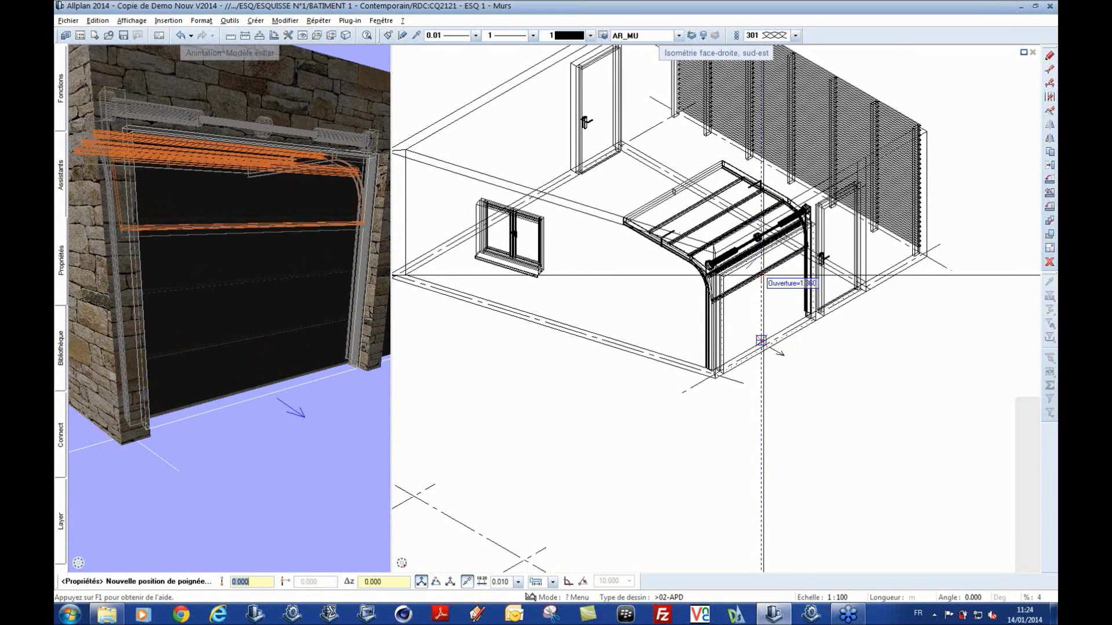
{"action": "left_click", "coordinate": [762, 275]}
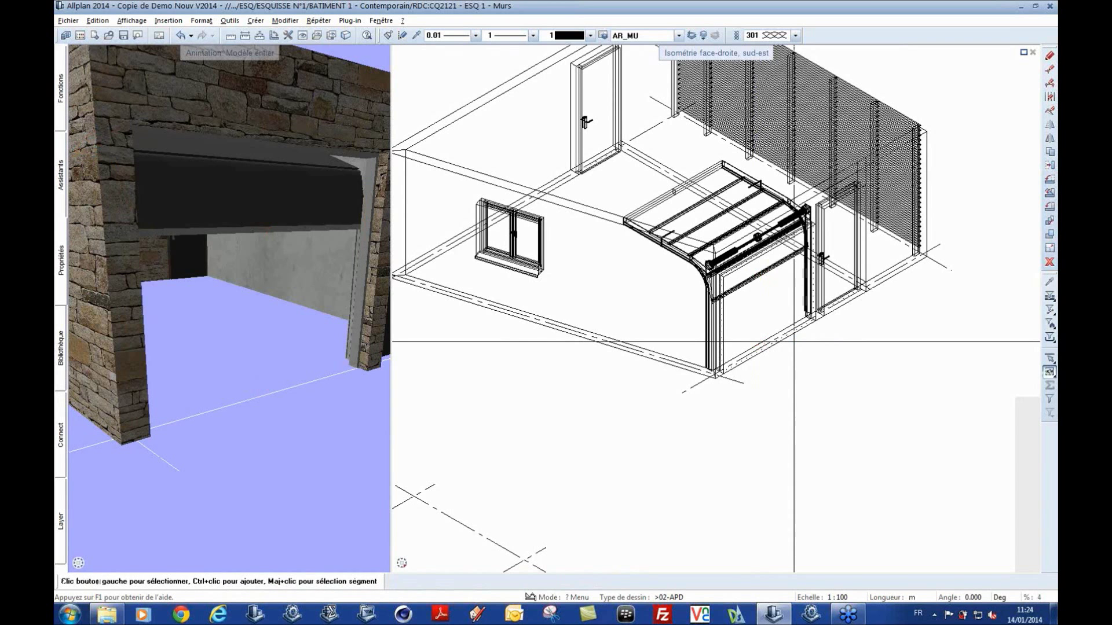
Step: Extend the garage door's rail hanger upward with its slab handle in the south front view, to the top of the slatted screen
{"action": "left_click", "coordinate": [774, 316]}
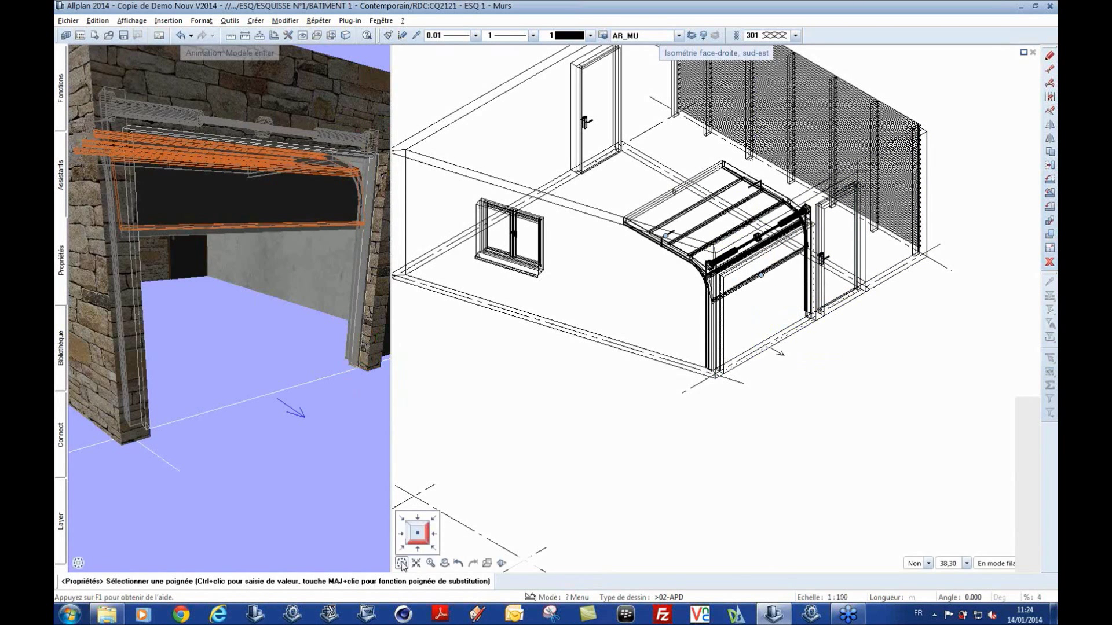
{"action": "left_click", "coordinate": [416, 552]}
{"action": "scroll", "coordinate": [730, 359], "scroll_direction": "up", "scroll_amount": 5}
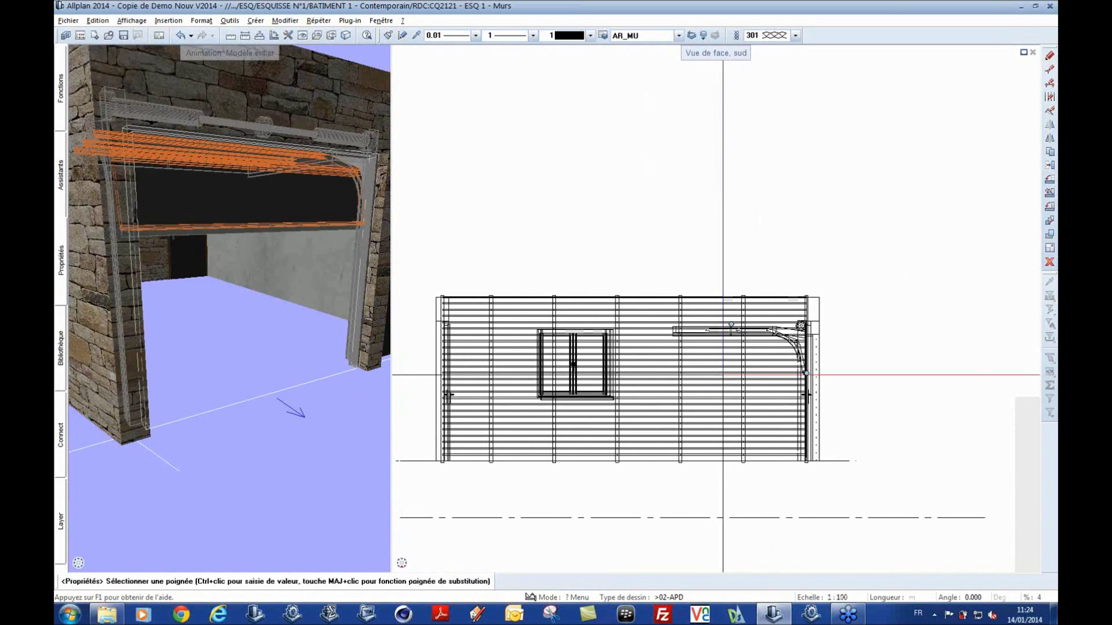
{"action": "scroll", "coordinate": [731, 307], "scroll_direction": "up", "scroll_amount": 3}
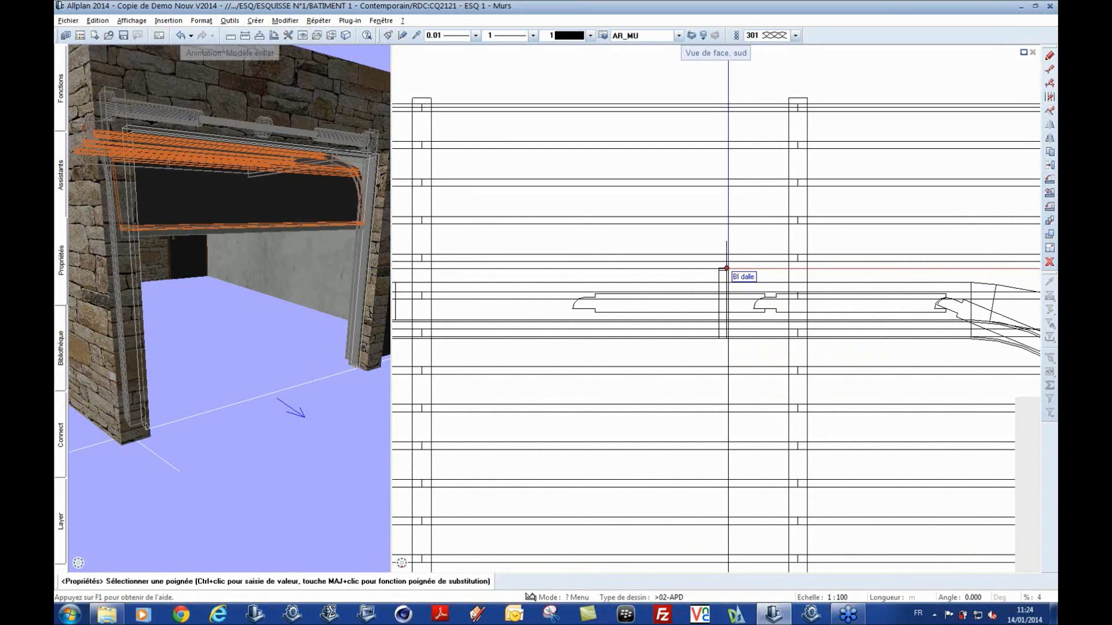
{"action": "left_click", "coordinate": [726, 268]}
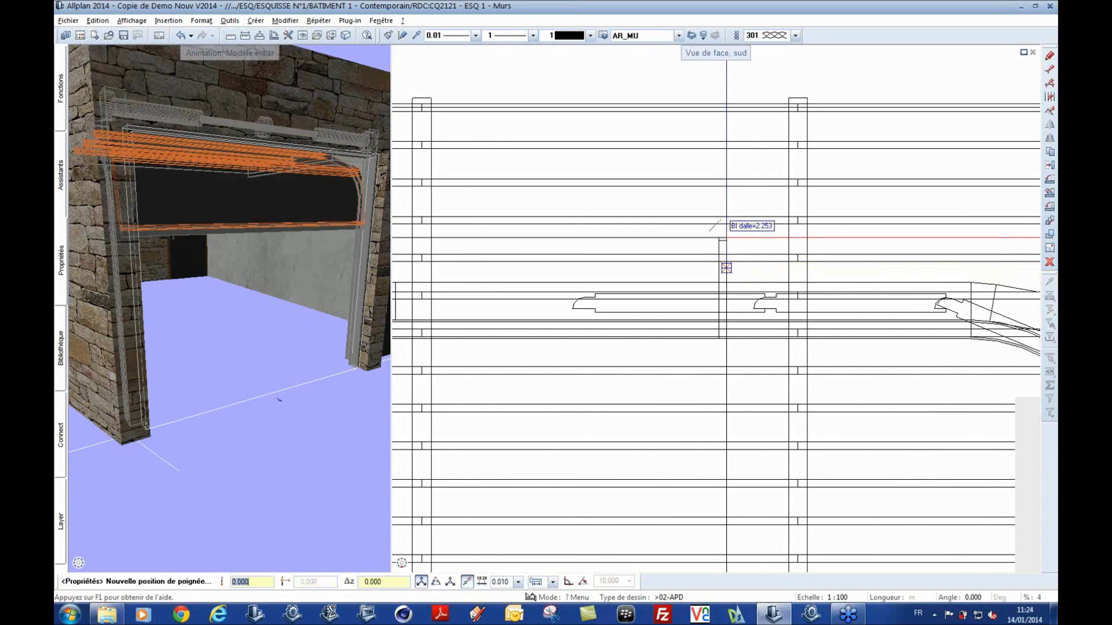
{"action": "left_click", "coordinate": [731, 103]}
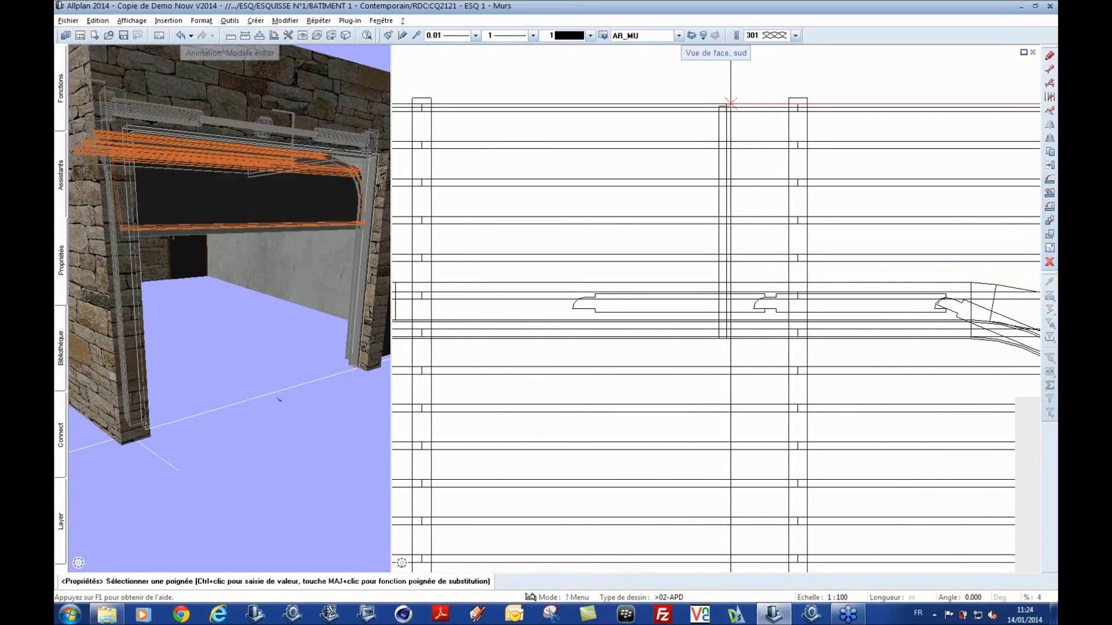
Step: Examine the extended rail hanger and the open garage door from above in the 3D model
{"action": "middle_click", "coordinate": [146, 337]}
{"action": "left_click_drag", "start_coordinate": [193, 327], "coordinate": [253, 320]}
{"action": "scroll", "coordinate": [184, 305], "scroll_direction": "up", "scroll_amount": 5}
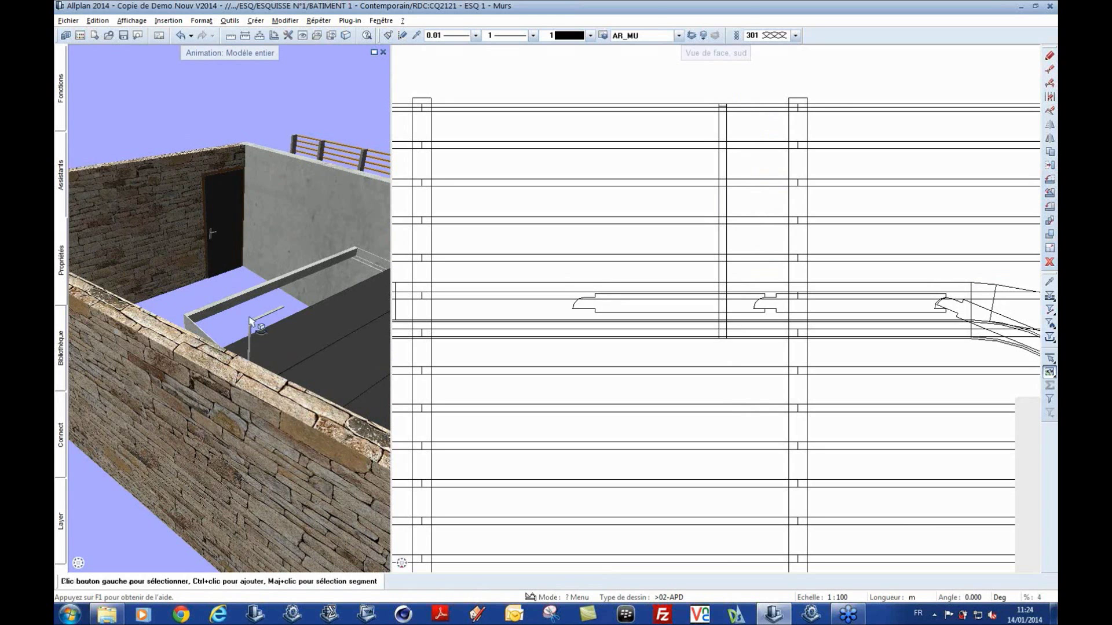
{"action": "scroll", "coordinate": [250, 320], "scroll_direction": "down", "scroll_amount": 6}
{"action": "left_click_drag", "start_coordinate": [253, 322], "coordinate": [277, 335]}
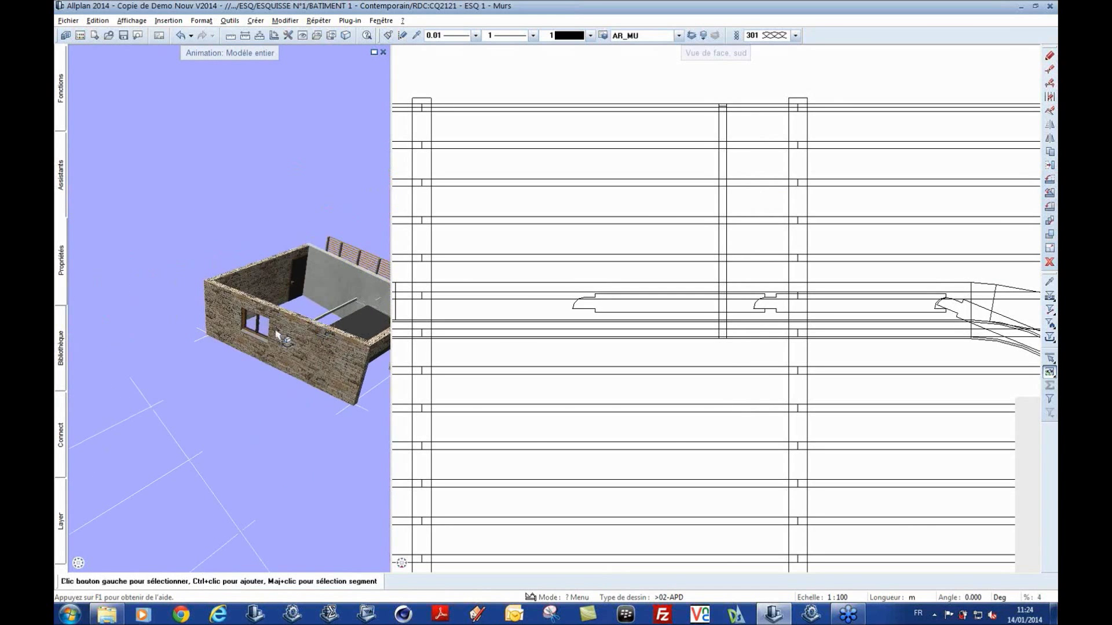
Step: Set the sloping wall's window leaf position to ouvert in its 3D representation properties, working in the southeast isometric view
{"action": "scroll", "coordinate": [277, 335], "scroll_direction": "up", "scroll_amount": 6}
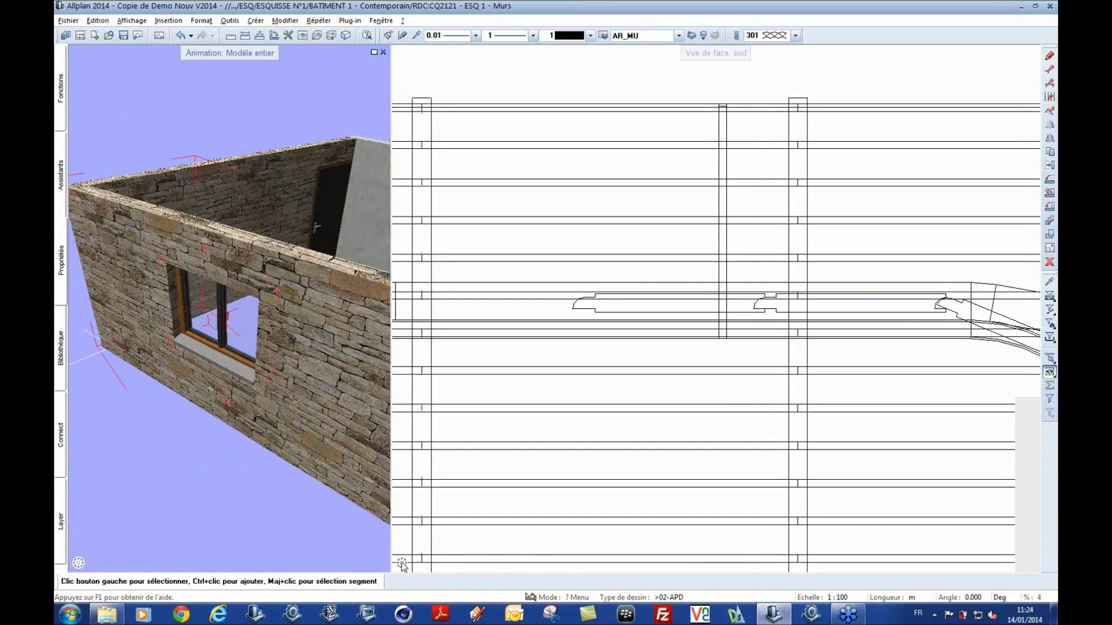
{"action": "mouse_move", "coordinate": [417, 563]}
{"action": "left_click", "coordinate": [434, 553]}
{"action": "scroll", "coordinate": [715, 392], "scroll_direction": "up", "scroll_amount": 5}
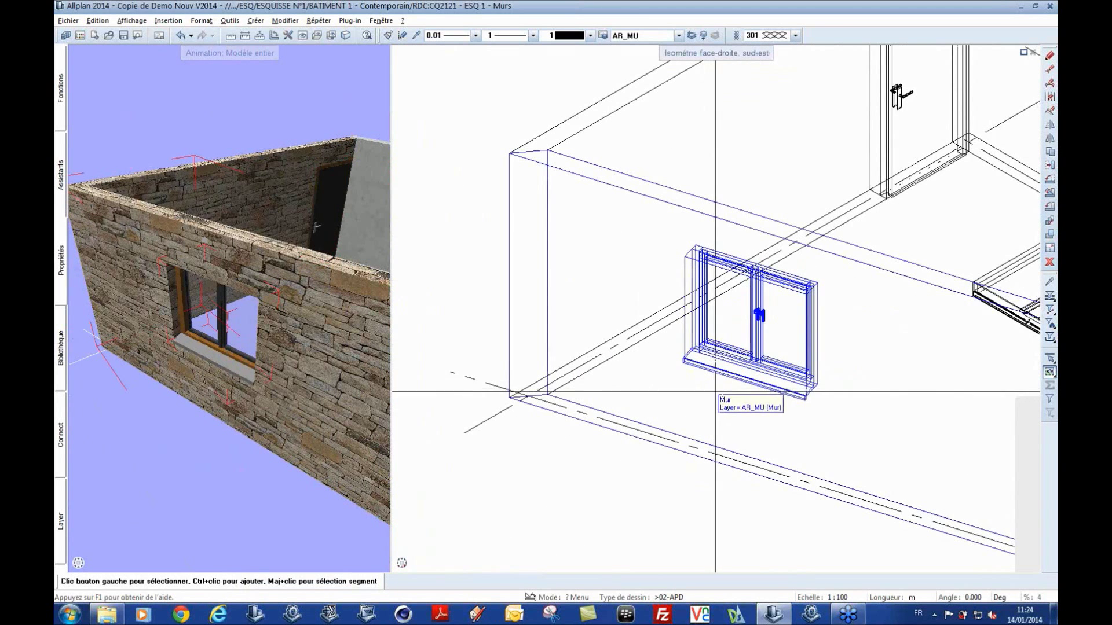
{"action": "double_click", "coordinate": [757, 345]}
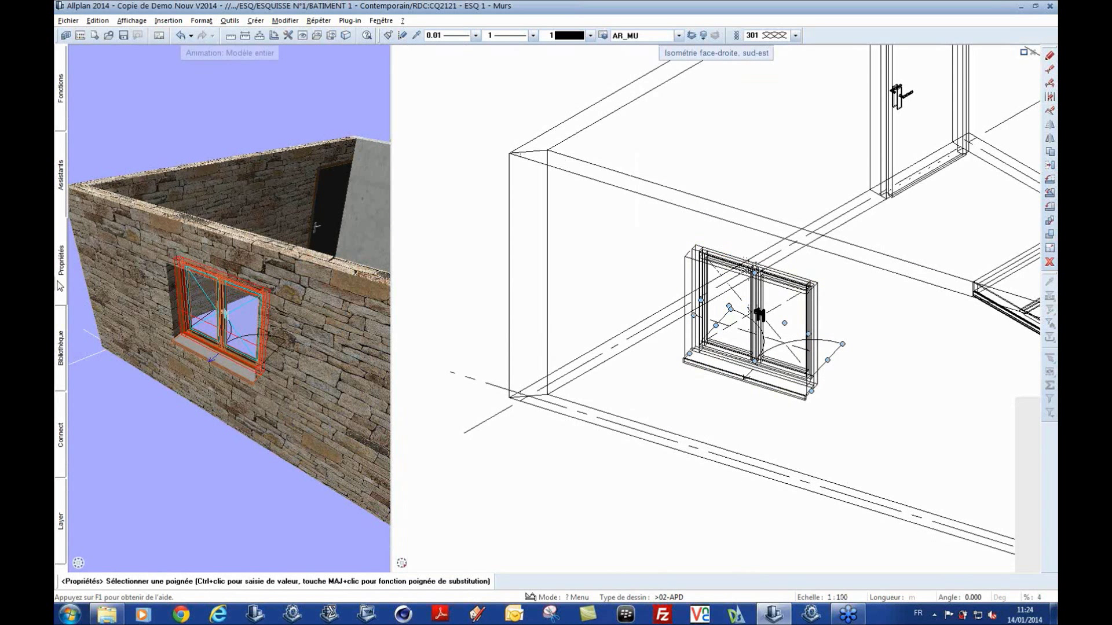
{"action": "mouse_move", "coordinate": [60, 286]}
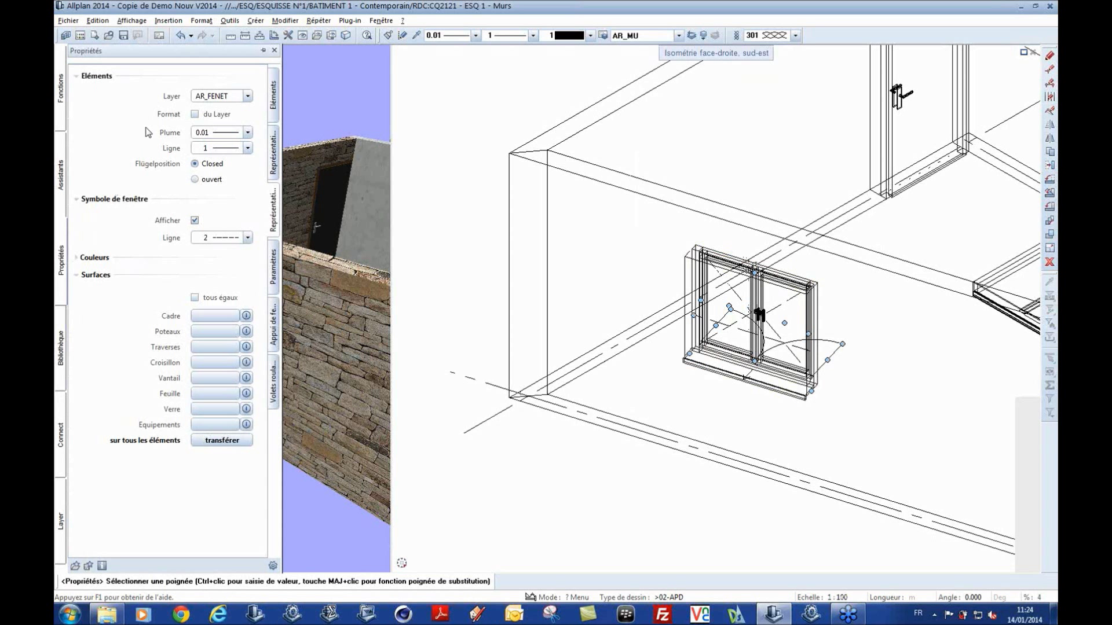
{"action": "left_click", "coordinate": [272, 98]}
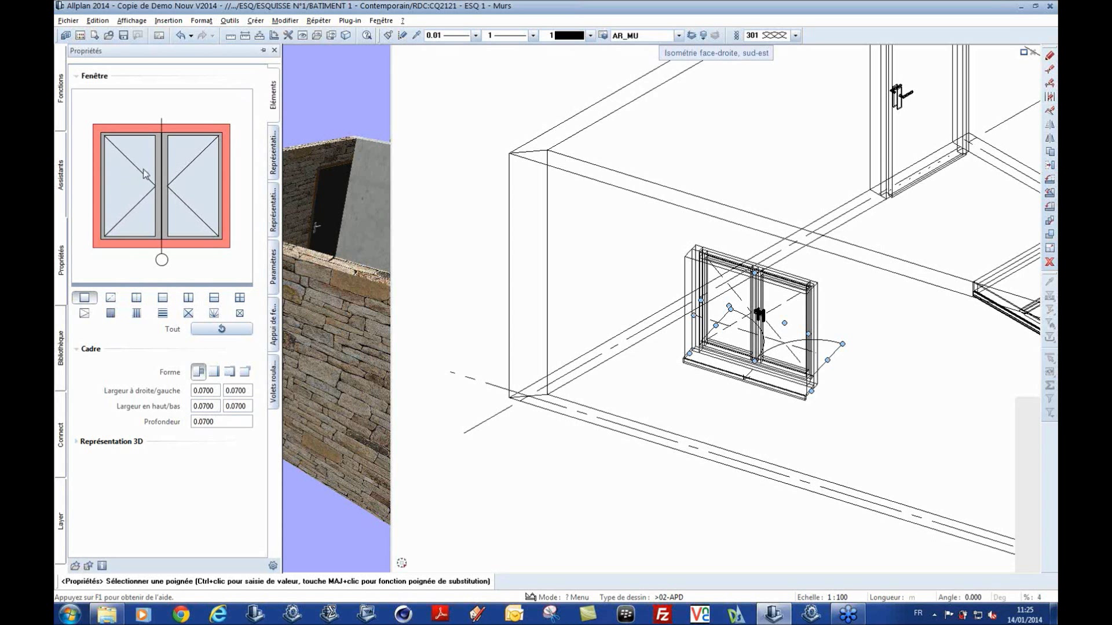
{"action": "left_click", "coordinate": [274, 157]}
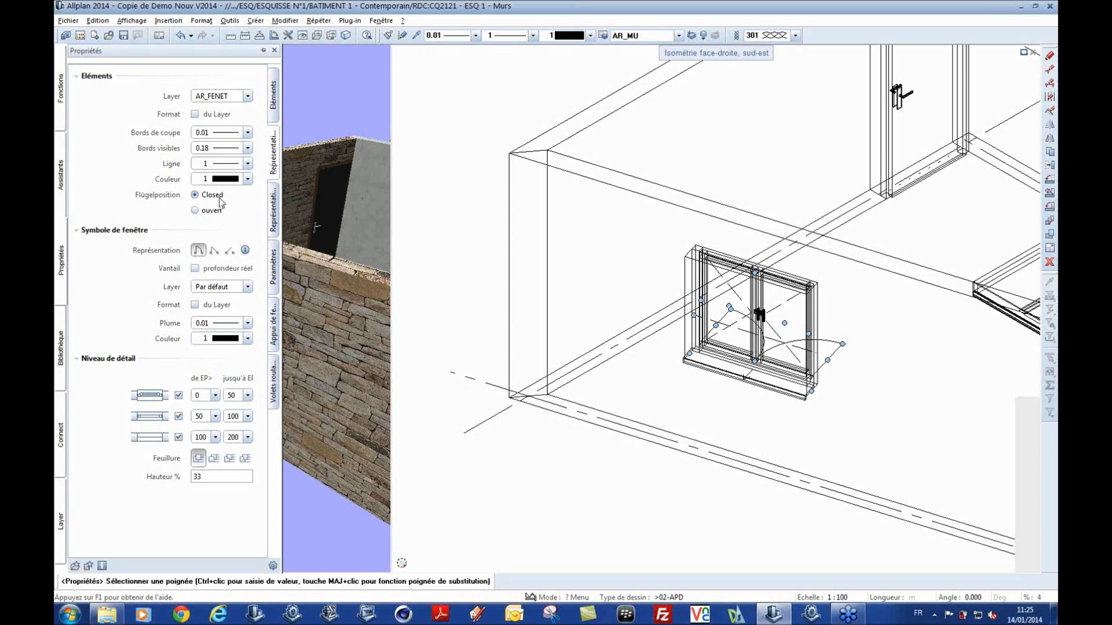
{"action": "left_click", "coordinate": [271, 221]}
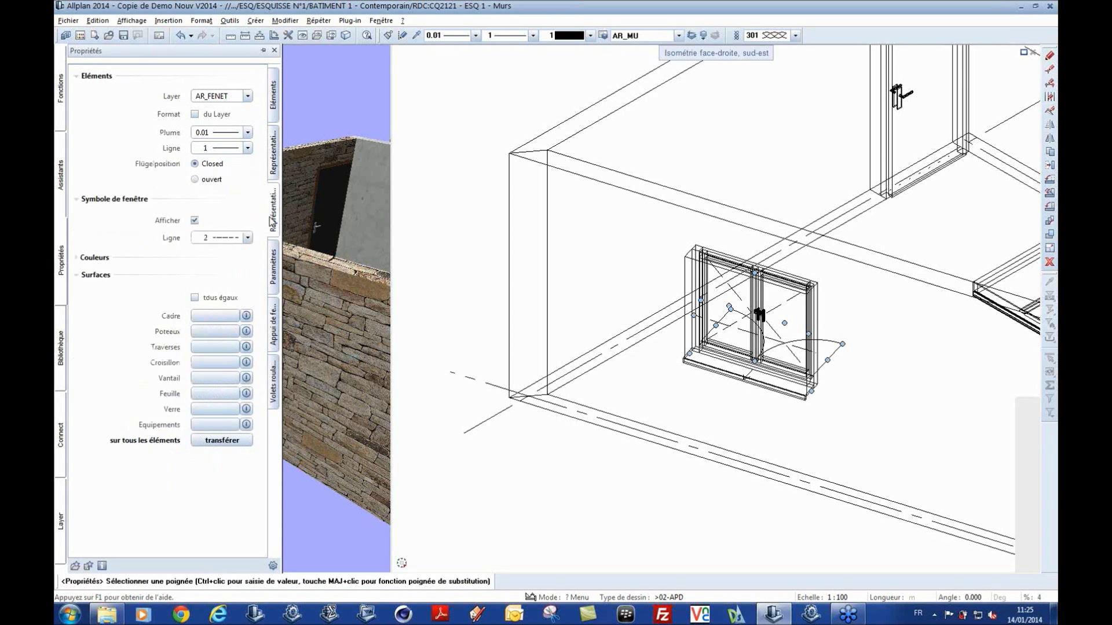
{"action": "left_click", "coordinate": [195, 180]}
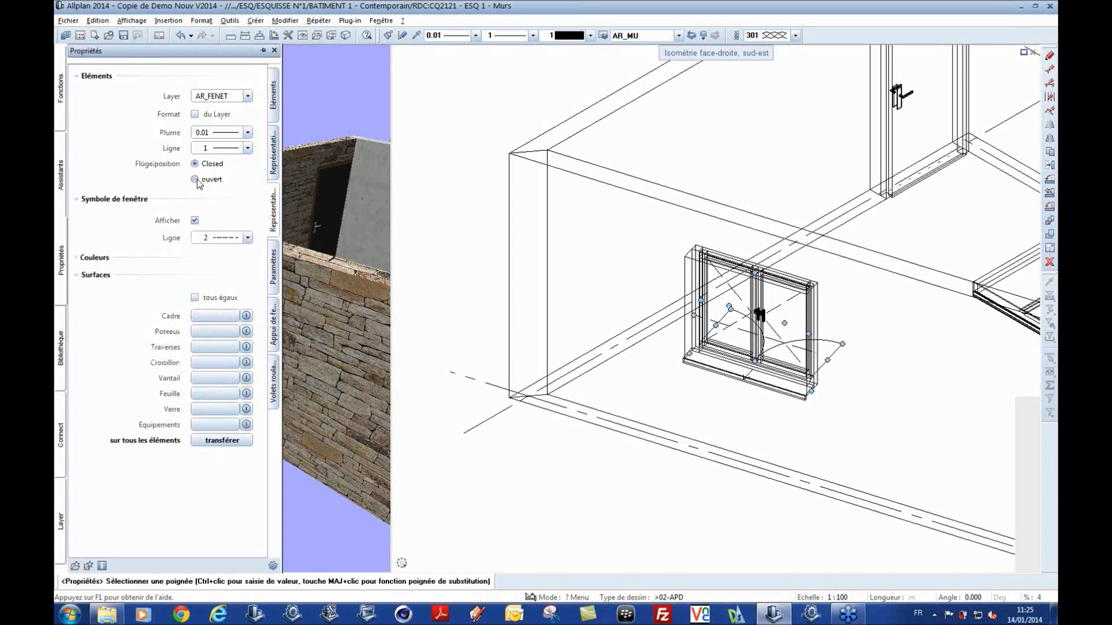
{"action": "key", "text": "Escape"}
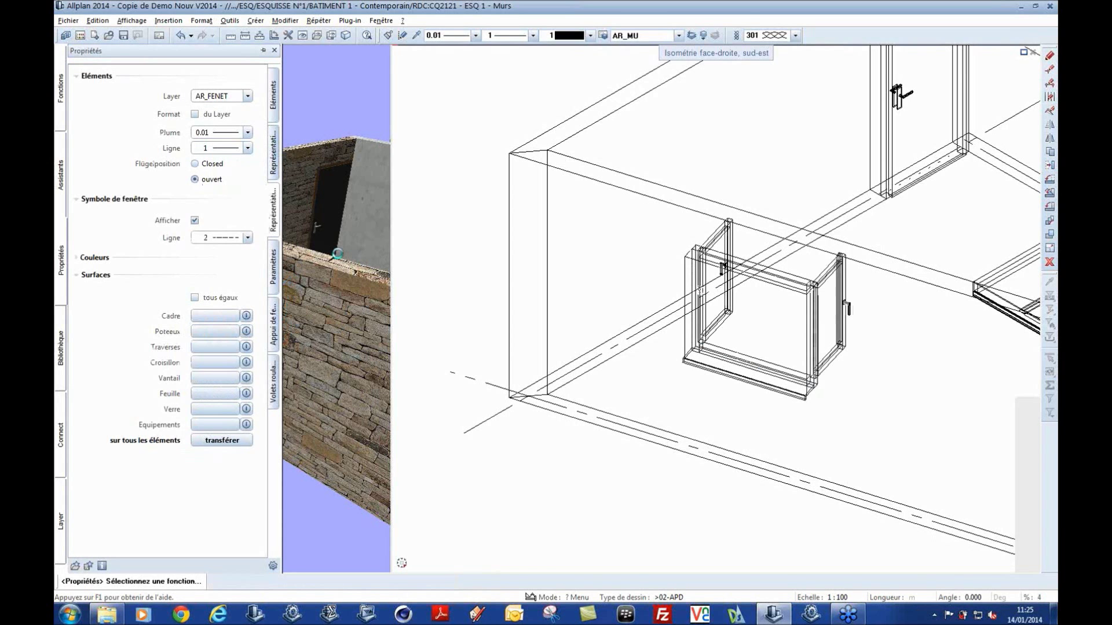
Step: Partly close the window's left leaf in plan view with its Ouvert % handle
{"action": "left_click_drag", "start_coordinate": [145, 272], "coordinate": [212, 300]}
{"action": "scroll", "coordinate": [212, 300], "scroll_direction": "up", "scroll_amount": 3}
{"action": "middle_click_drag", "start_coordinate": [212, 300], "coordinate": [189, 294]}
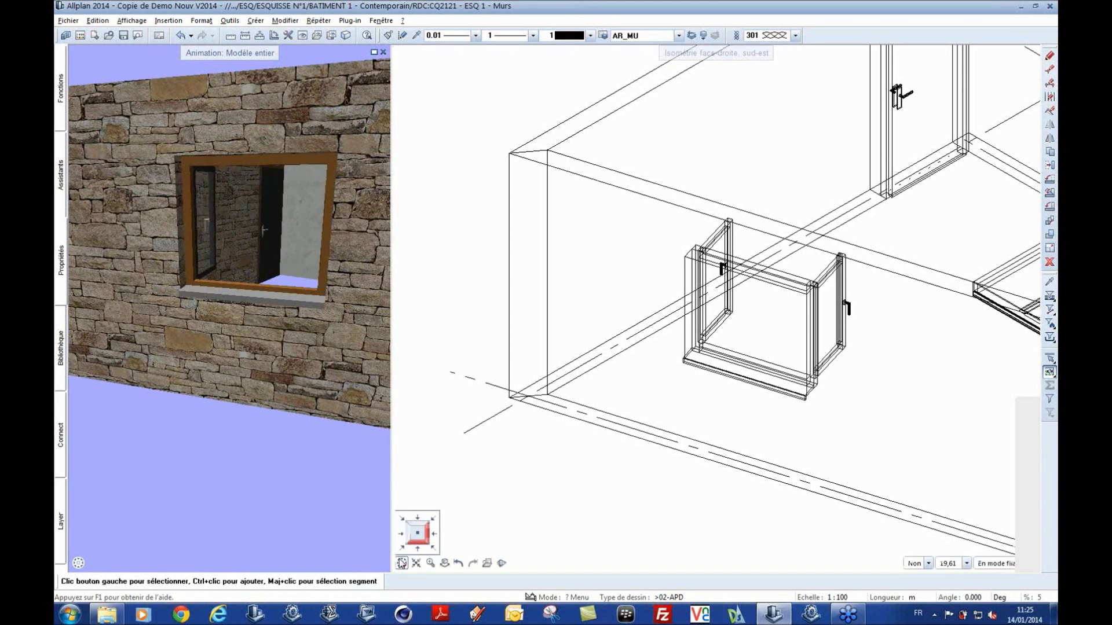
{"action": "left_click", "coordinate": [417, 533]}
{"action": "scroll", "coordinate": [792, 198], "scroll_direction": "up", "scroll_amount": 6}
{"action": "scroll", "coordinate": [614, 330], "scroll_direction": "up", "scroll_amount": 2}
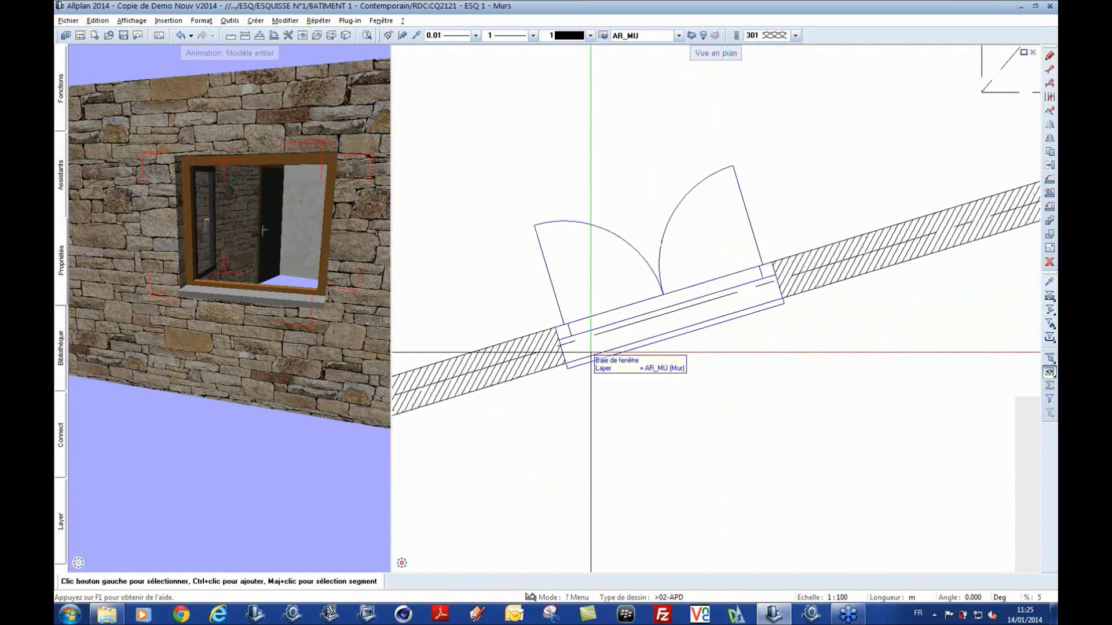
{"action": "double_click", "coordinate": [553, 286]}
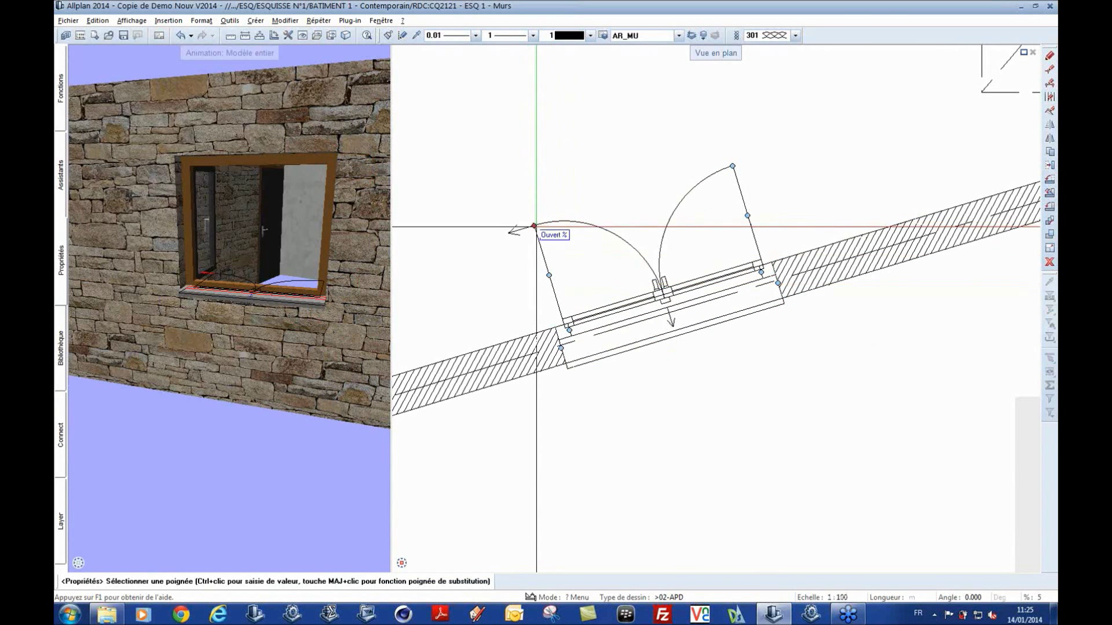
{"action": "left_click", "coordinate": [534, 225]}
{"action": "left_click", "coordinate": [622, 246]}
{"action": "left_click", "coordinate": [577, 217]}
{"action": "key", "text": "Escape"}
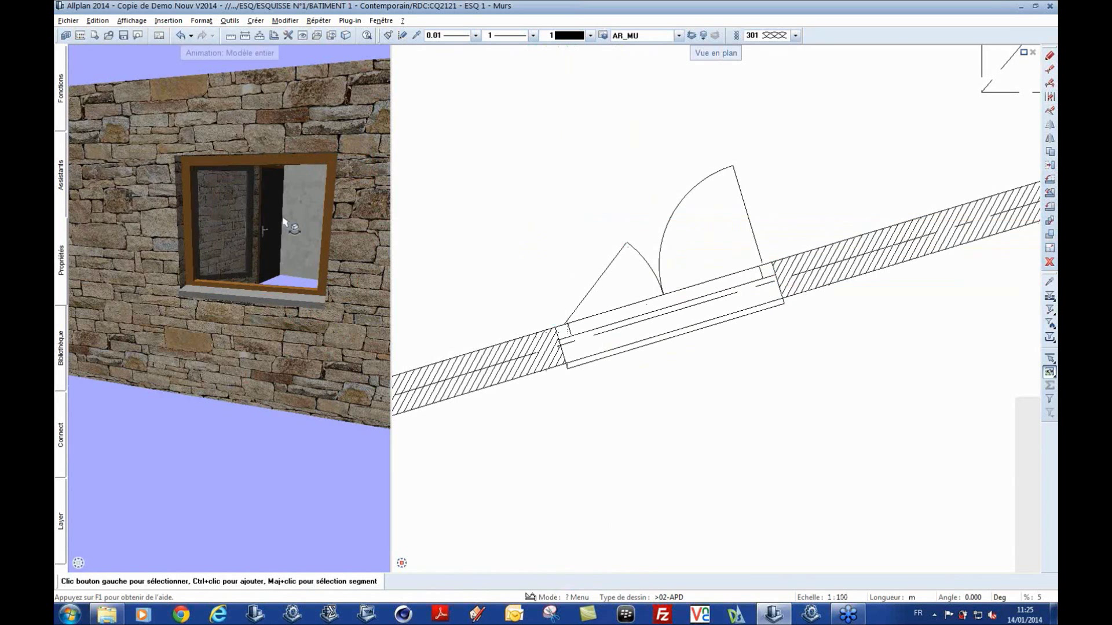
Step: Examine the building with its partly open window in the 3D model and across the whole floor plan
{"action": "scroll", "coordinate": [285, 223], "scroll_direction": "down", "scroll_amount": 5}
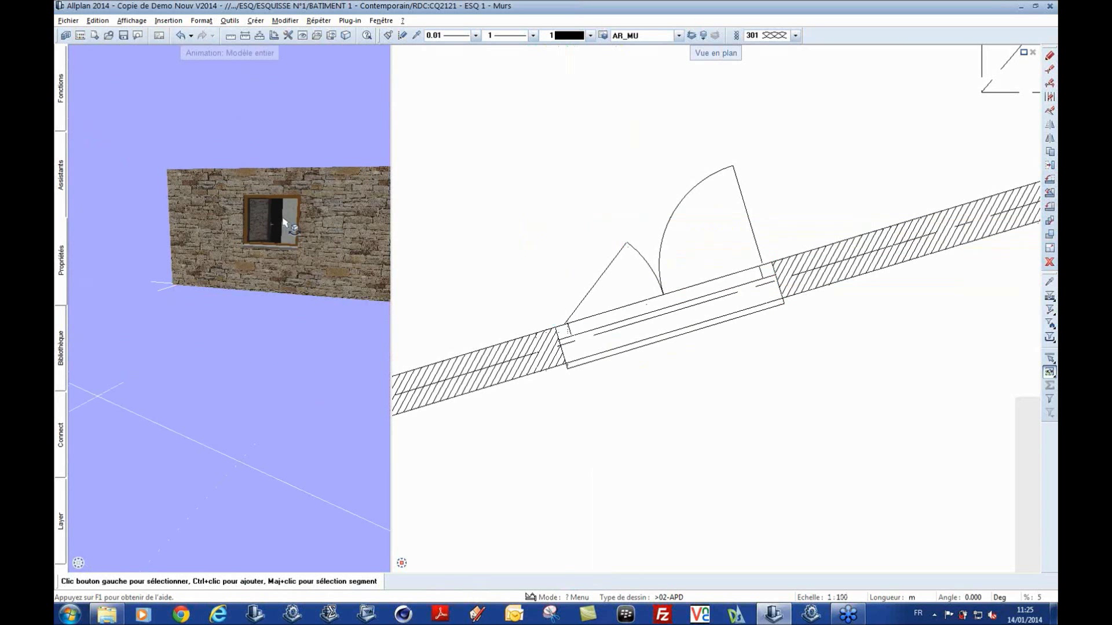
{"action": "left_click_drag", "start_coordinate": [283, 222], "coordinate": [230, 249]}
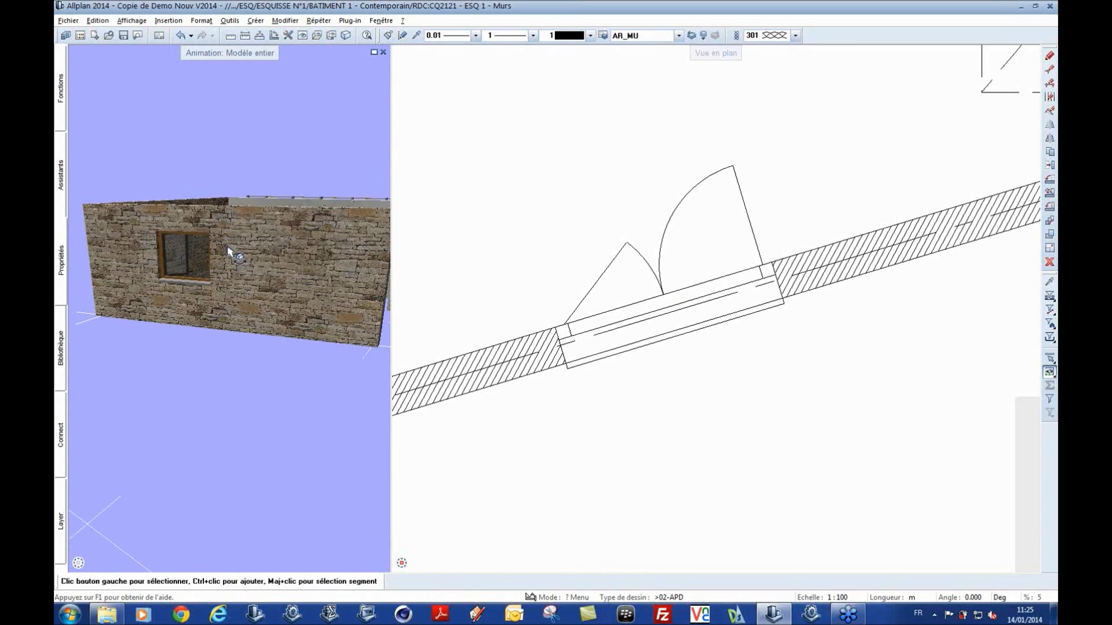
{"action": "left_click_drag", "start_coordinate": [266, 242], "coordinate": [307, 203]}
{"action": "middle_click_drag", "start_coordinate": [333, 197], "coordinate": [287, 194]}
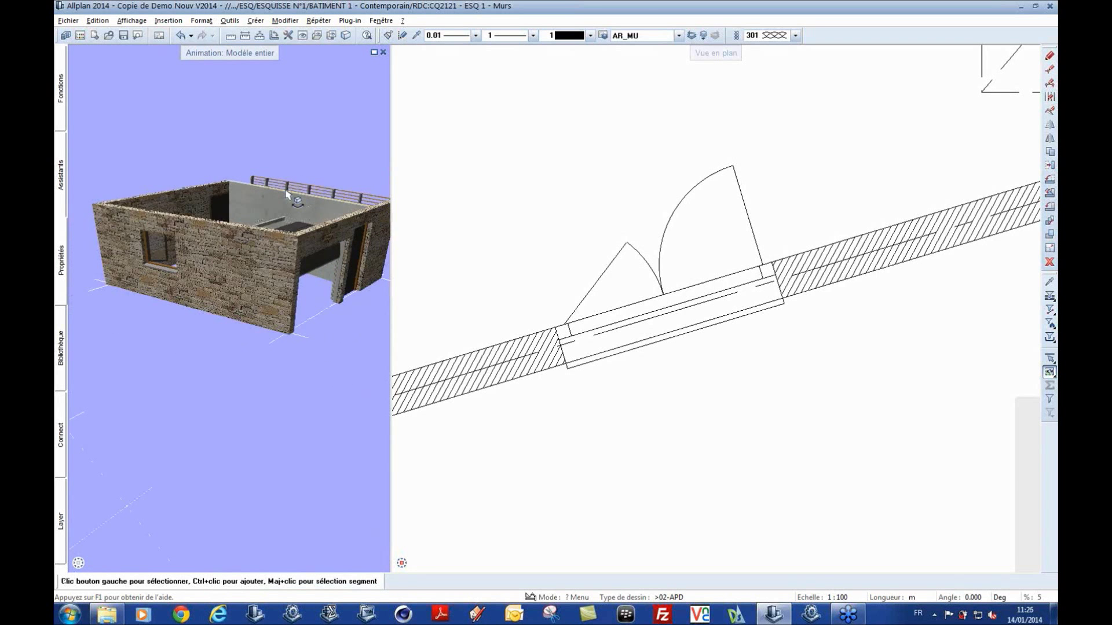
{"action": "scroll", "coordinate": [287, 194], "scroll_direction": "down", "scroll_amount": 2}
{"action": "scroll", "coordinate": [646, 316], "scroll_direction": "down", "scroll_amount": 4}
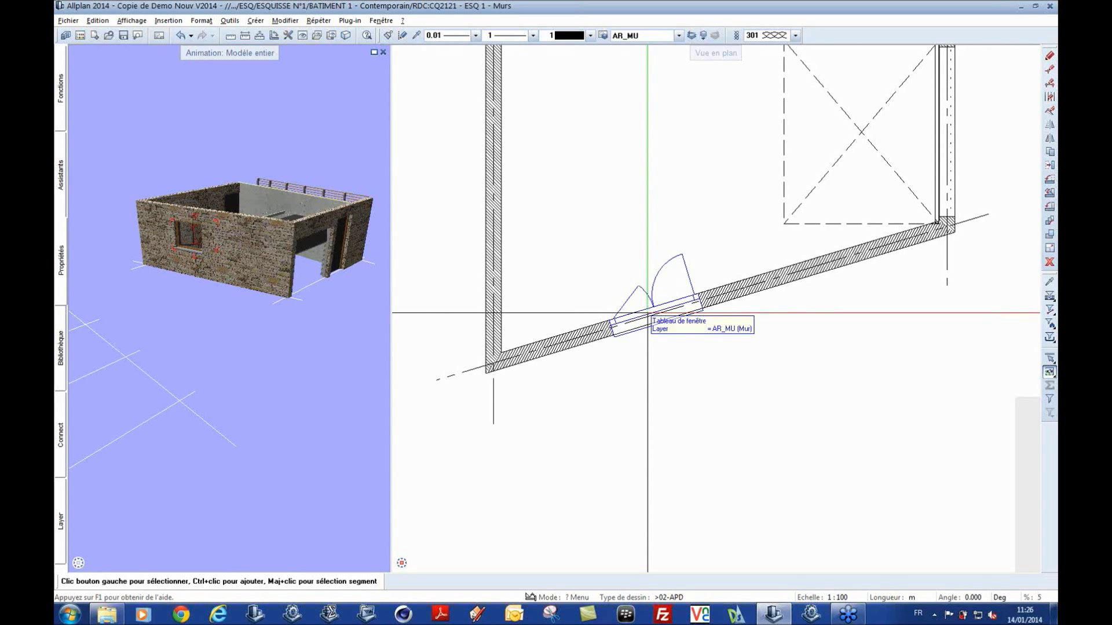
{"action": "scroll", "coordinate": [648, 313], "scroll_direction": "down", "scroll_amount": 2}
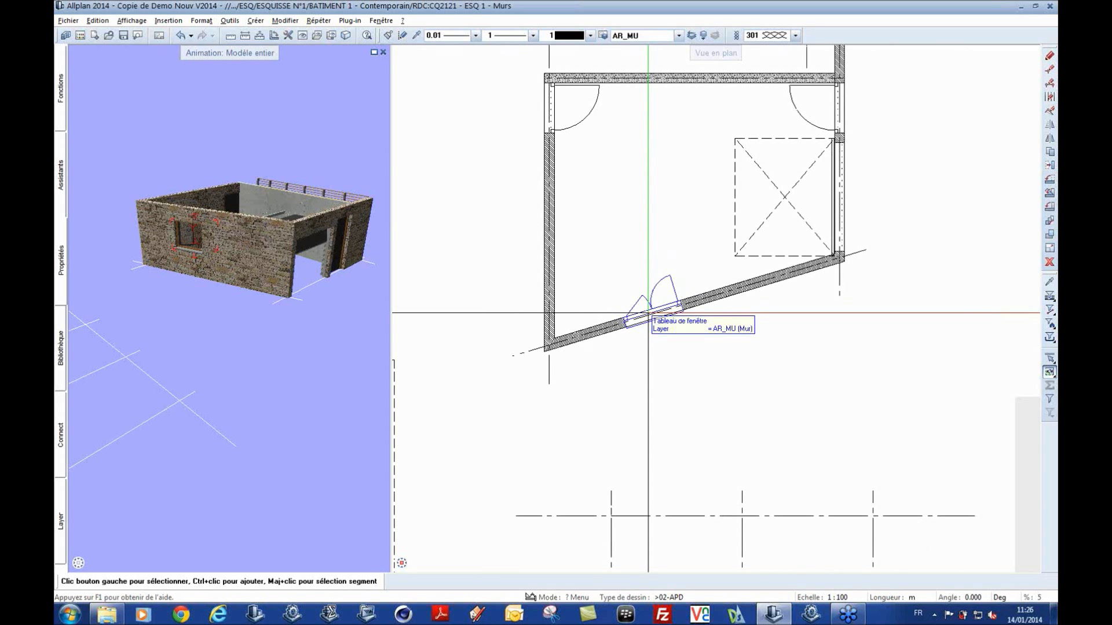
{"action": "middle_click_drag", "start_coordinate": [647, 313], "coordinate": [647, 235]}
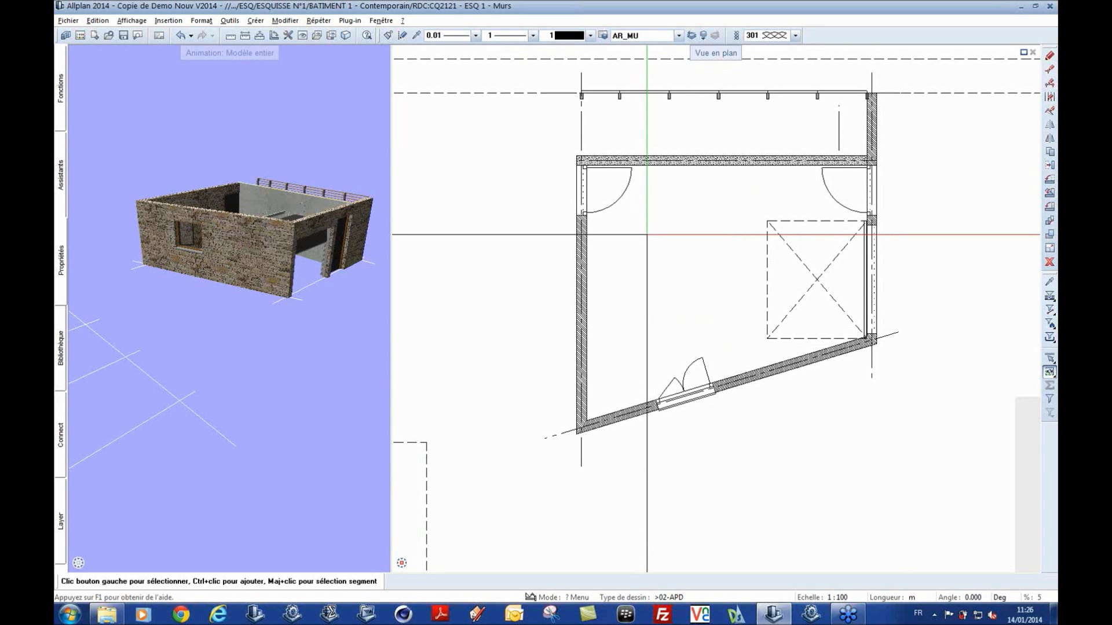
{"action": "scroll", "coordinate": [646, 235], "scroll_direction": "down", "scroll_amount": 1}
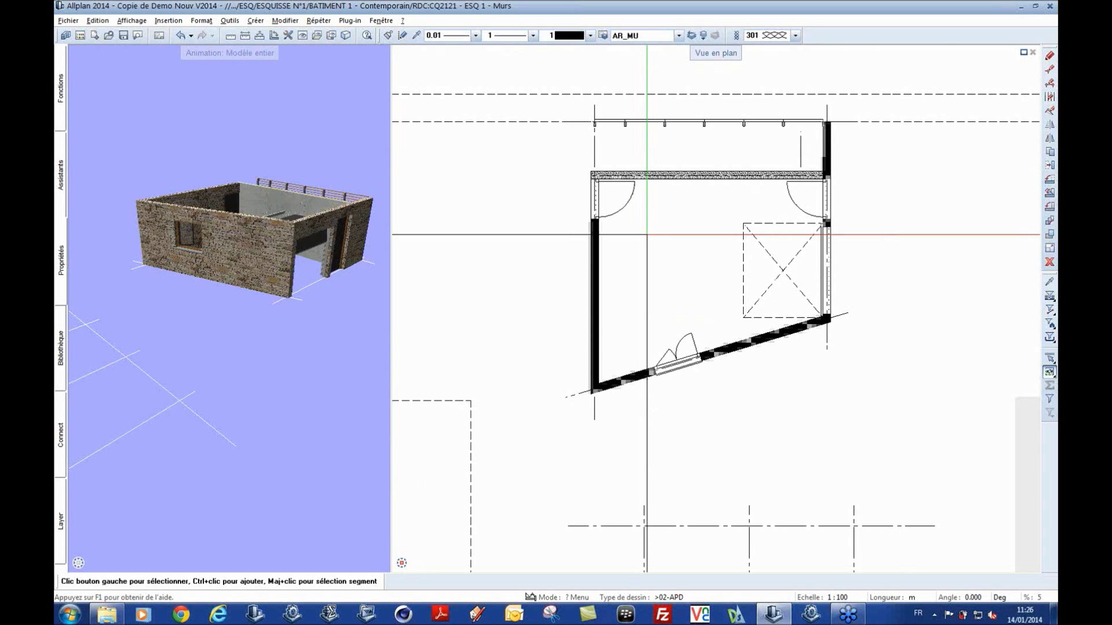
{"action": "scroll", "coordinate": [647, 235], "scroll_direction": "down", "scroll_amount": 2}
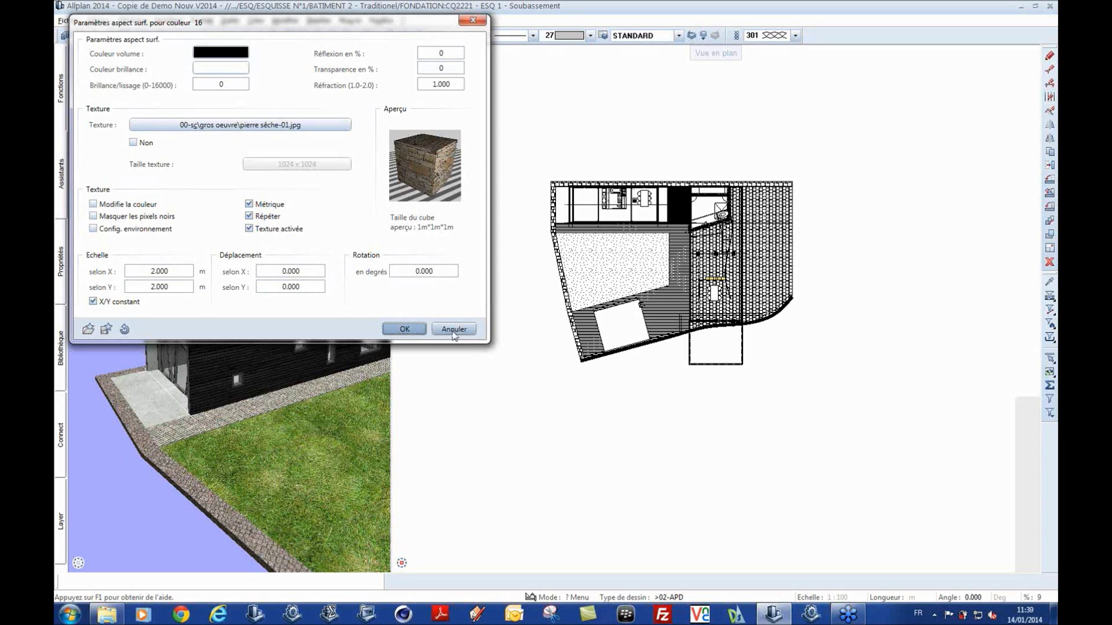
{"action": "left_click", "coordinate": [442, 271]}
{"action": "left_click_drag", "start_coordinate": [442, 271], "coordinate": [404, 278]}
{"action": "type", "text": "4"}
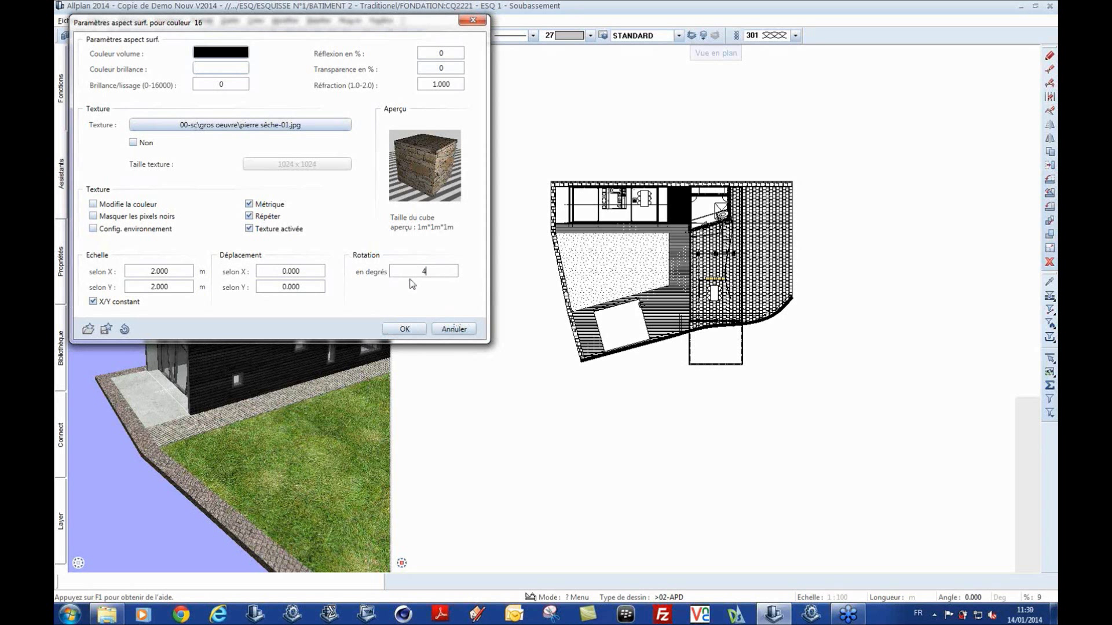
{"action": "type", "text": "-"}
{"action": "left_click_drag", "start_coordinate": [438, 270], "coordinate": [413, 276]}
{"action": "key", "text": "Delete"}
{"action": "left_click", "coordinate": [446, 330]}
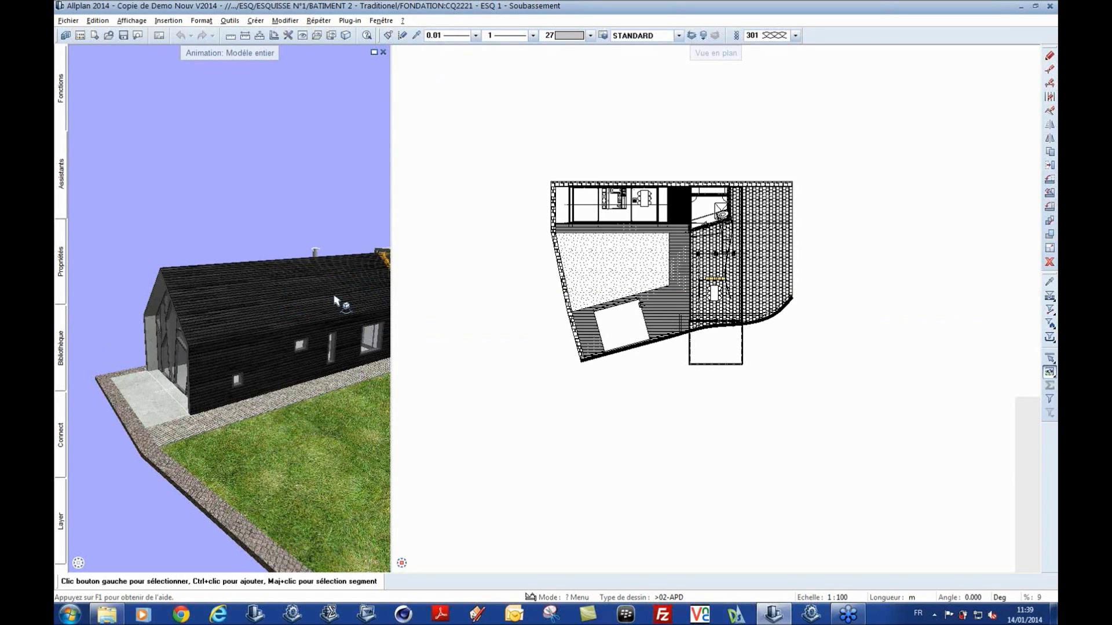
Step: Import the Cinema 4D figure perso.c4d from the Sampol folder, placing it outside the building plan near its lower-left corner
{"action": "scroll", "coordinate": [586, 310], "scroll_direction": "down", "scroll_amount": 3}
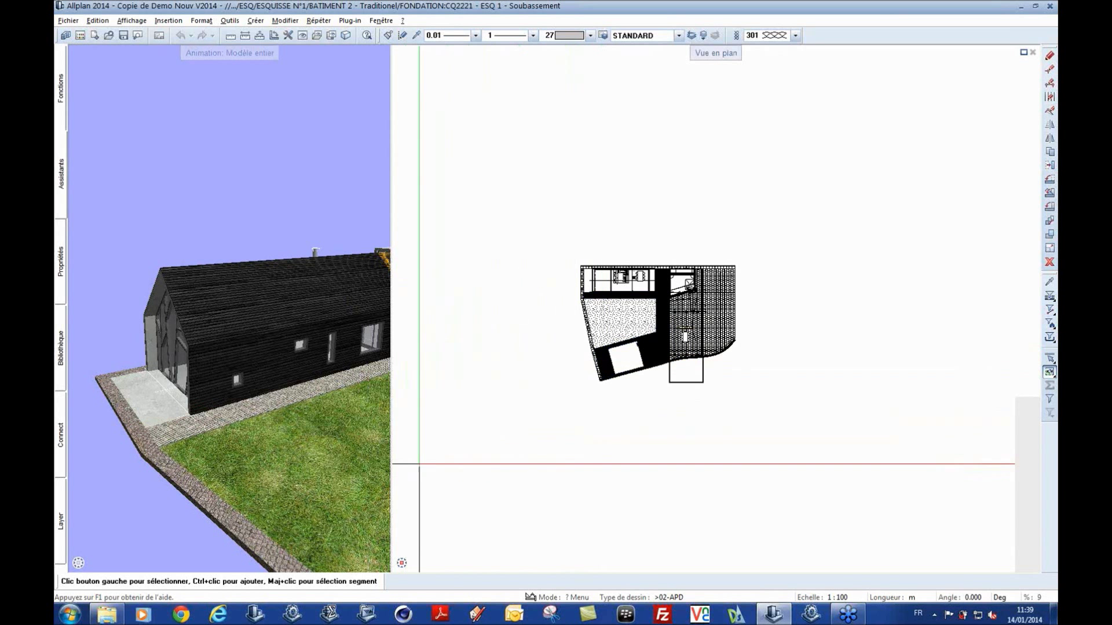
{"action": "left_click", "coordinate": [107, 616]}
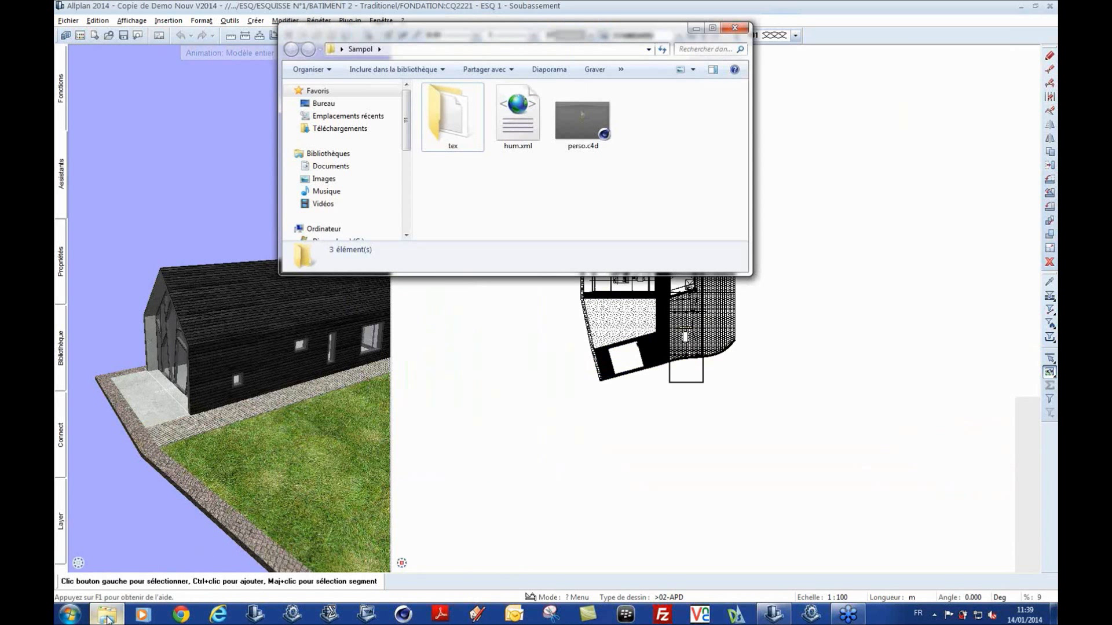
{"action": "left_click", "coordinate": [583, 124]}
{"action": "left_click_drag", "start_coordinate": [582, 123], "coordinate": [560, 355]}
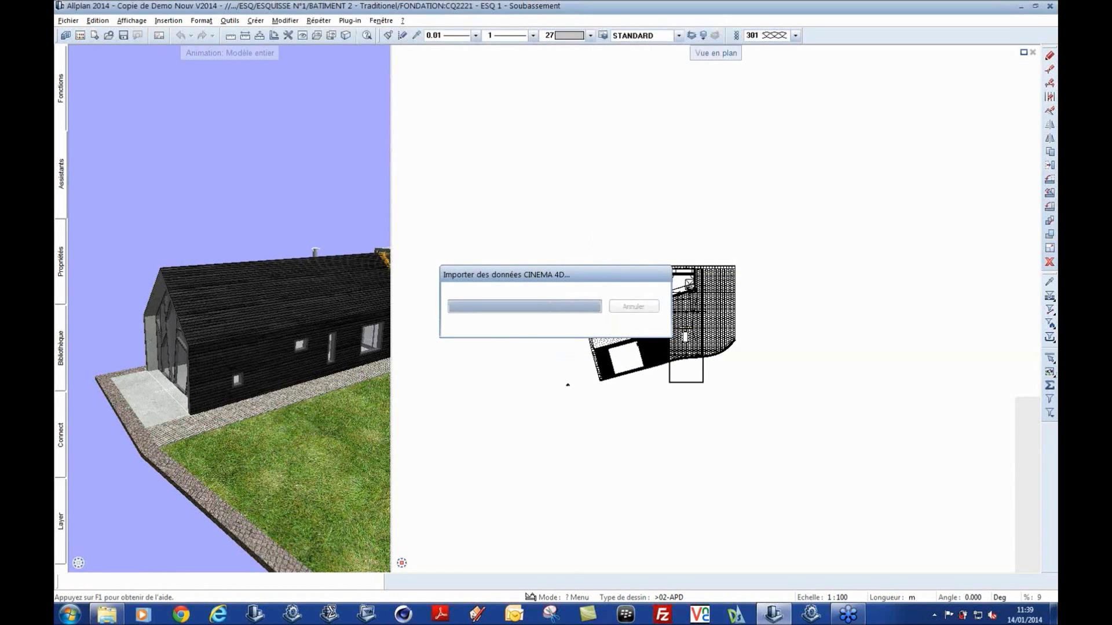
{"action": "left_click", "coordinate": [610, 196]}
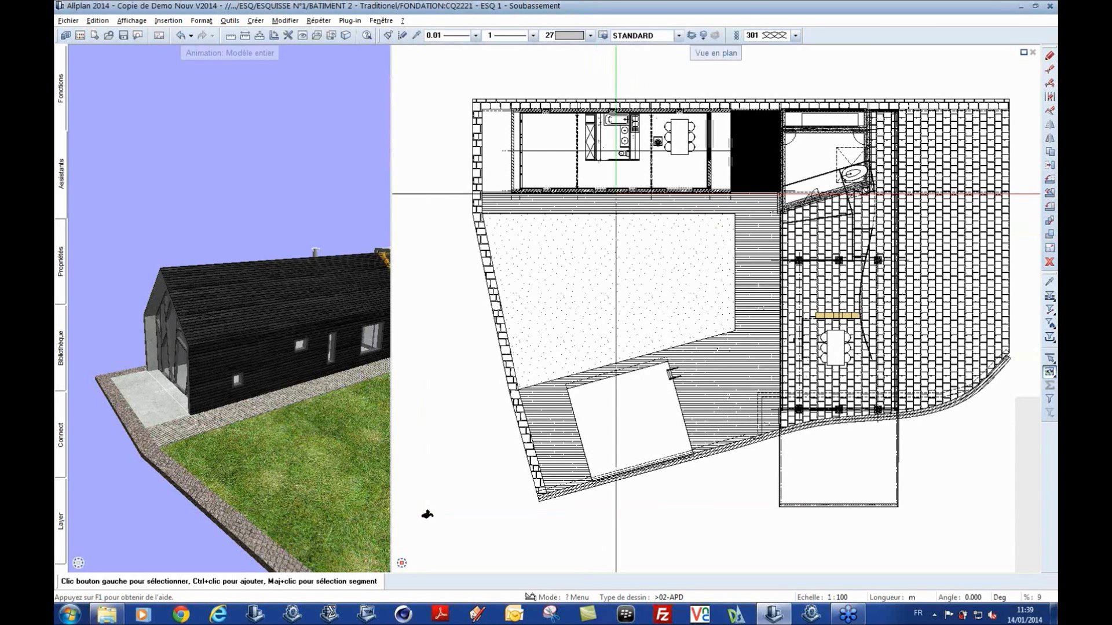
Step: Examine the imported human figure up close in the 3D model and locate it in the plan view
{"action": "scroll", "coordinate": [322, 280], "scroll_direction": "down", "scroll_amount": 5}
{"action": "middle_click_drag", "start_coordinate": [335, 280], "coordinate": [282, 250]}
{"action": "scroll", "coordinate": [255, 248], "scroll_direction": "up", "scroll_amount": 5}
{"action": "left_click_drag", "start_coordinate": [202, 235], "coordinate": [229, 220]}
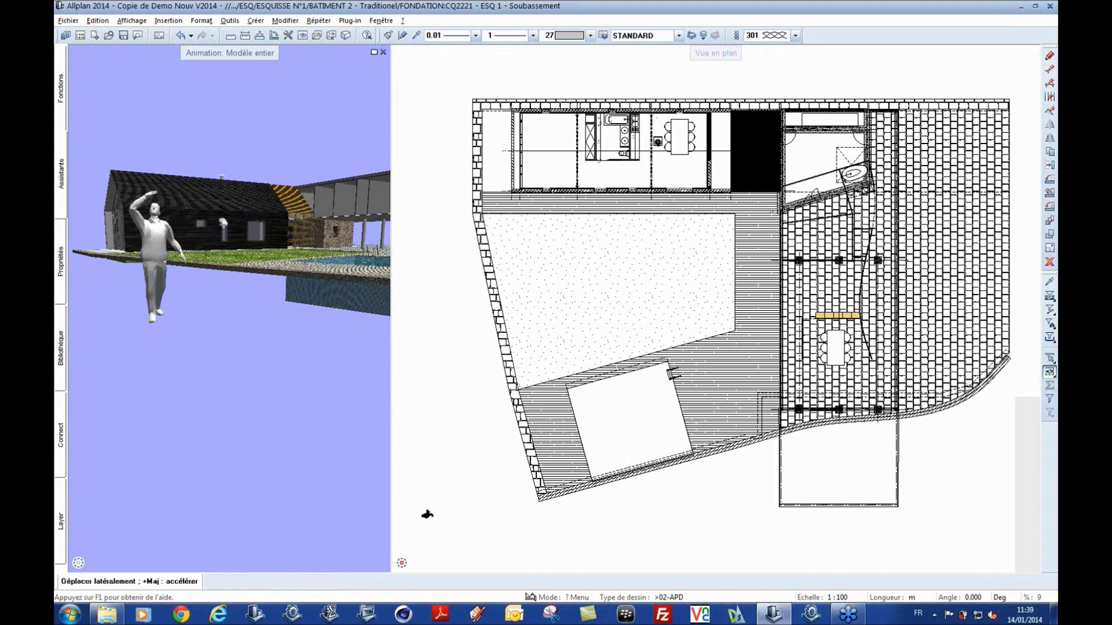
{"action": "middle_click_drag", "start_coordinate": [229, 220], "coordinate": [233, 219]}
{"action": "left_click_drag", "start_coordinate": [235, 219], "coordinate": [245, 217]}
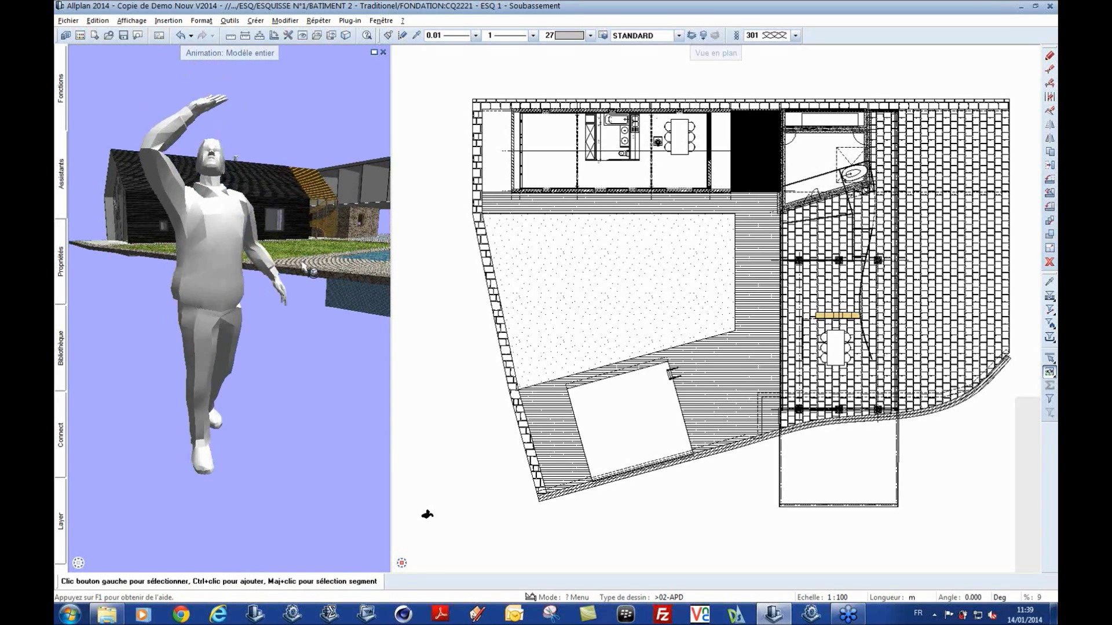
{"action": "scroll", "coordinate": [437, 325], "scroll_direction": "up", "scroll_amount": 8}
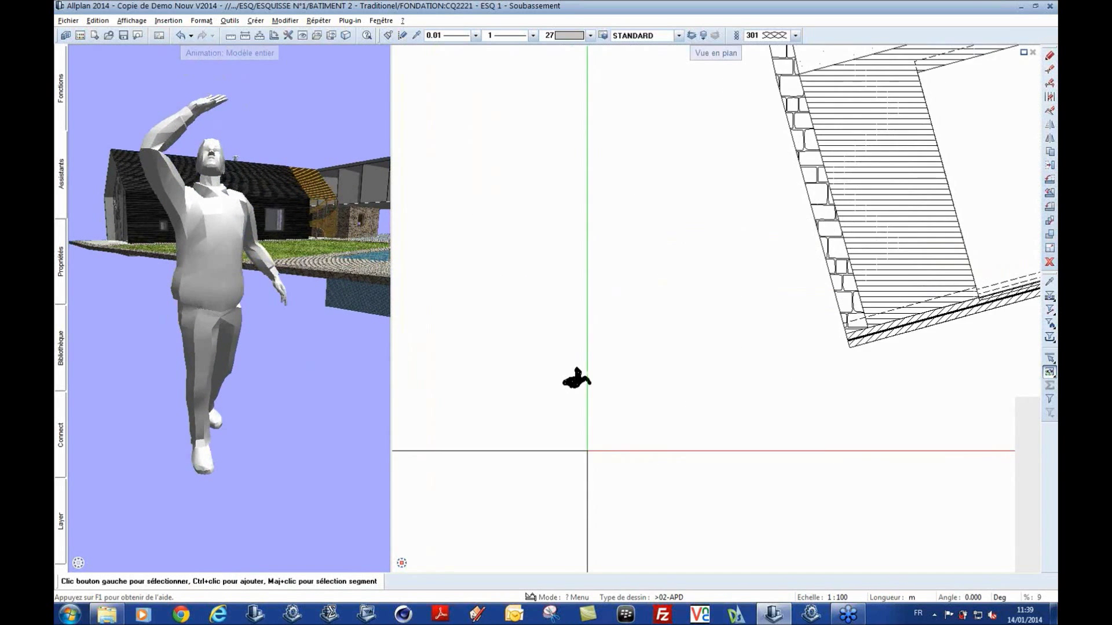
{"action": "scroll", "coordinate": [568, 438], "scroll_direction": "up", "scroll_amount": 2}
{"action": "left_click_drag", "start_coordinate": [286, 332], "coordinate": [284, 330]}
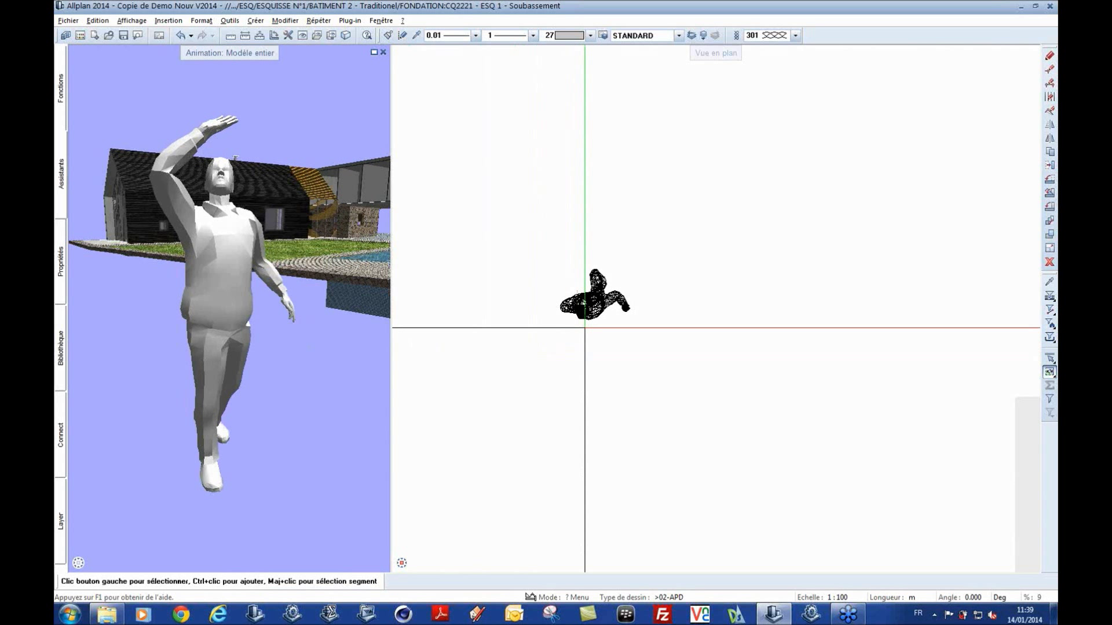
Step: Set the imported human figure's Phong angle to 90 to smooth its faceted surfaces
{"action": "left_click", "coordinate": [592, 318]}
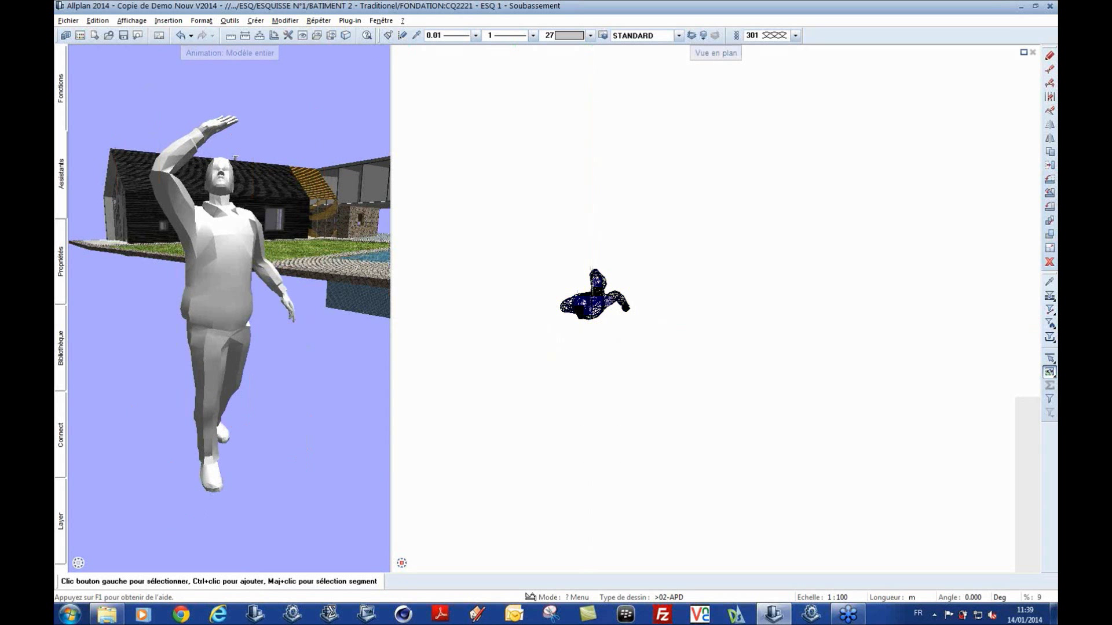
{"action": "left_click", "coordinate": [593, 318]}
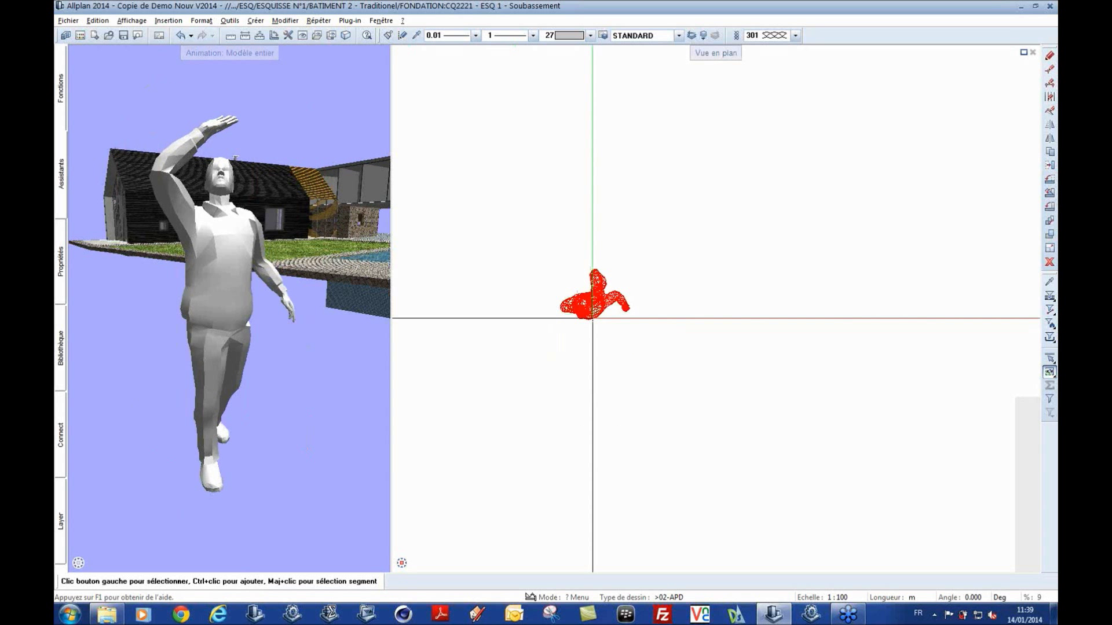
{"action": "left_click", "coordinate": [57, 275]}
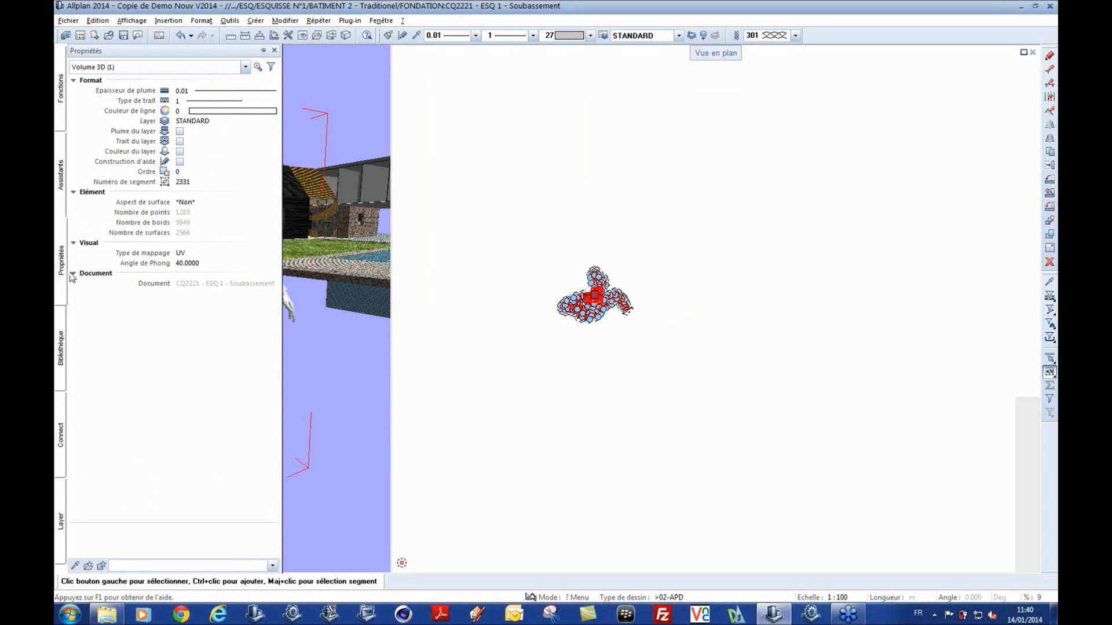
{"action": "left_click", "coordinate": [178, 266]}
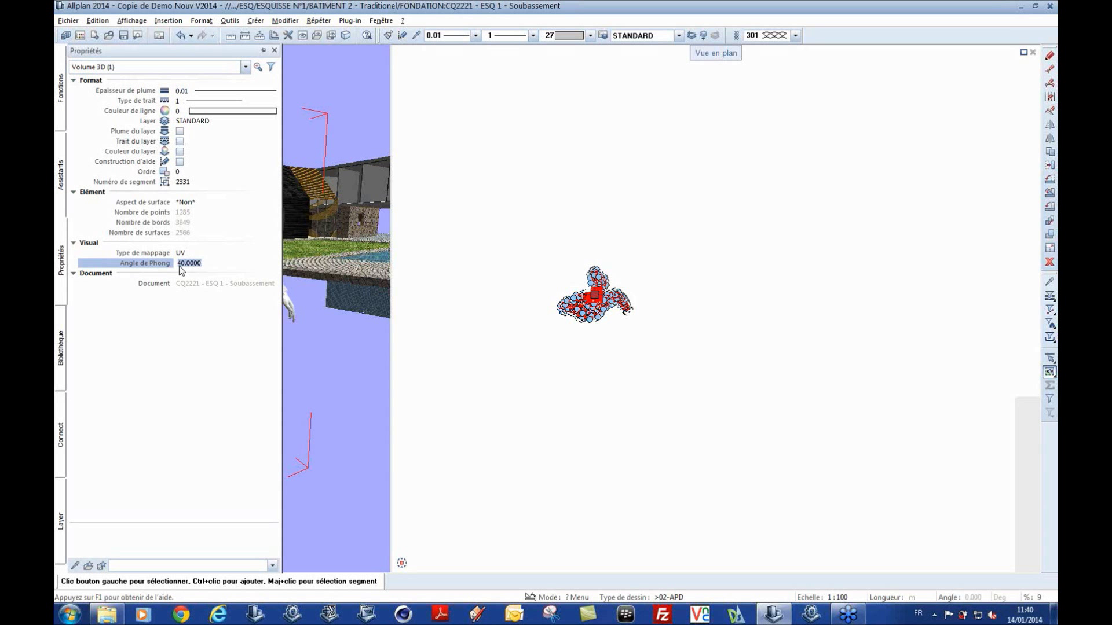
{"action": "left_click", "coordinate": [180, 266]}
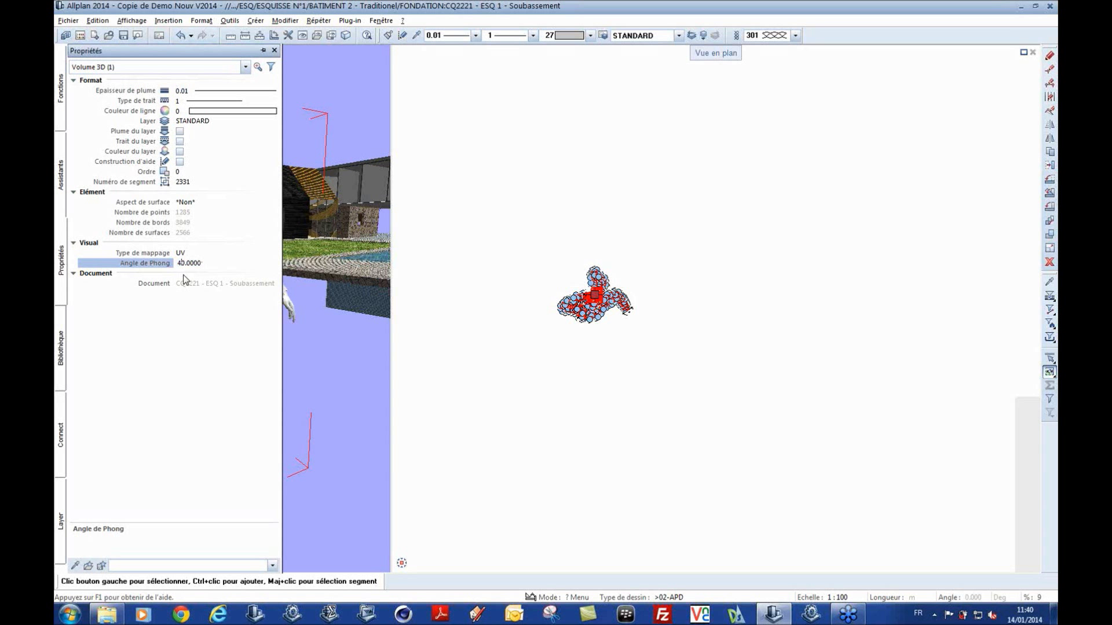
{"action": "key", "text": "BackSpace"}
{"action": "type", "text": "9"}
{"action": "key", "text": "Return"}
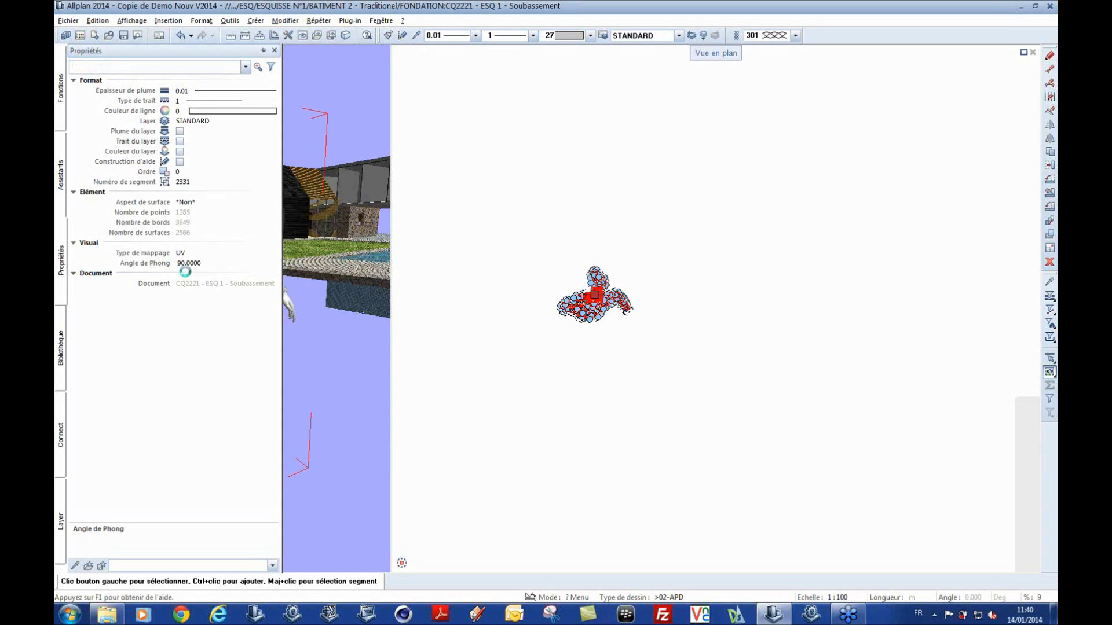
{"action": "key", "text": "Escape"}
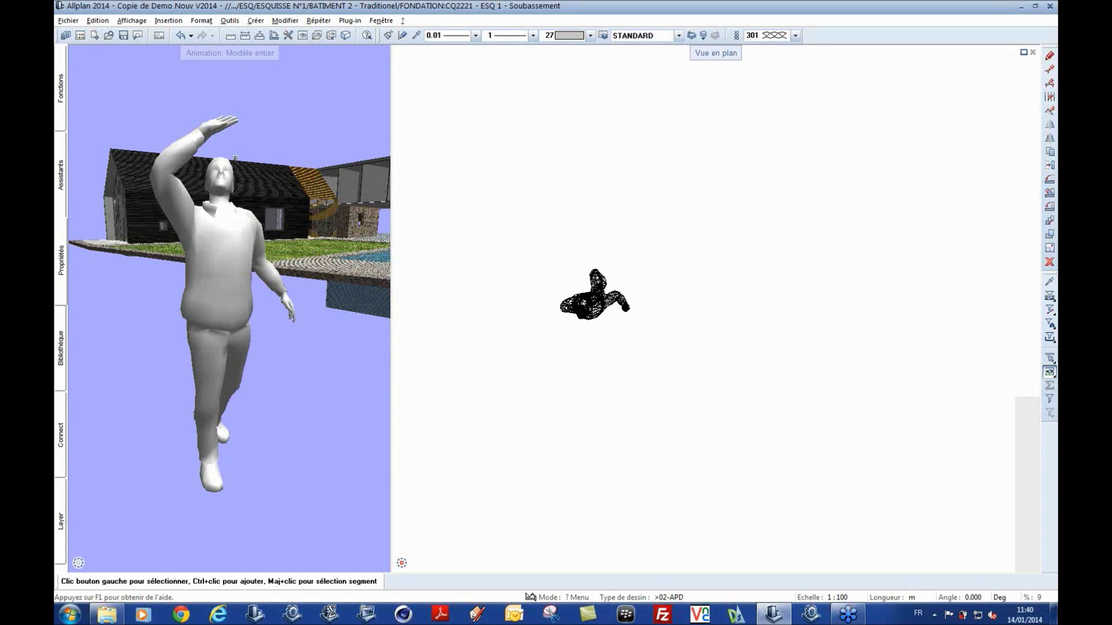
Step: Try the Toit mapping type on the human figure and return it to UV mapping
{"action": "left_click", "coordinate": [581, 320]}
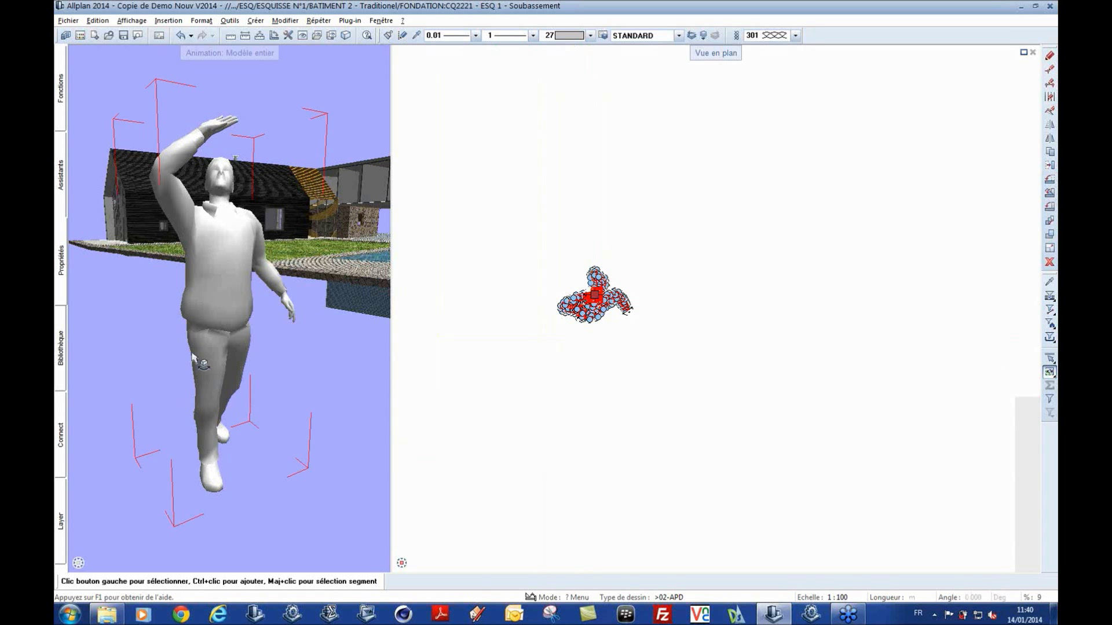
{"action": "left_click", "coordinate": [61, 263]}
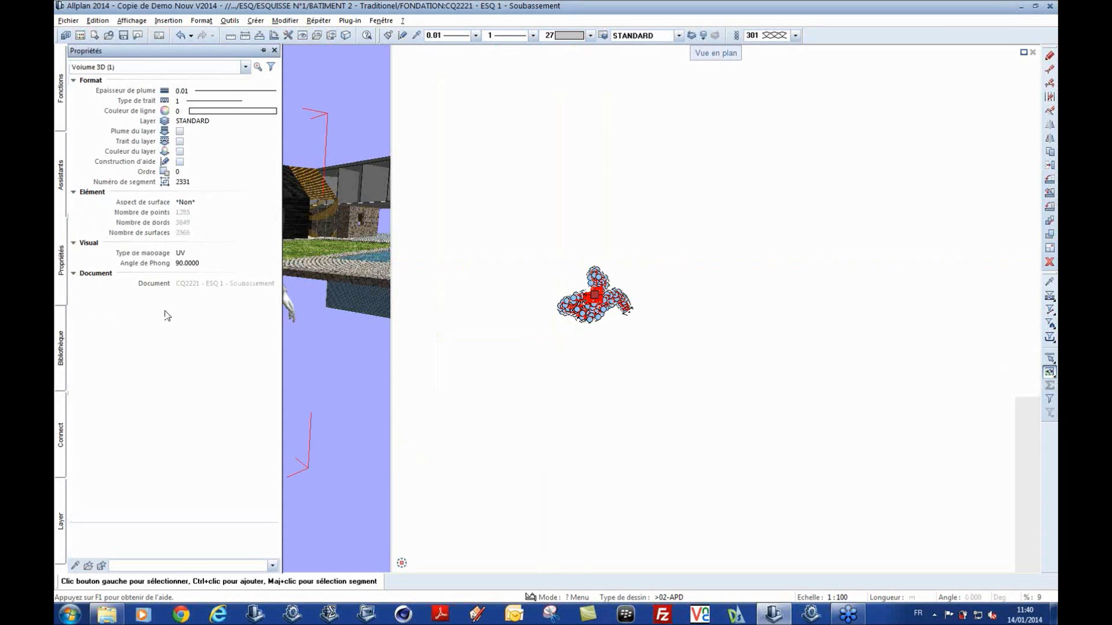
{"action": "left_click", "coordinate": [183, 255]}
{"action": "left_click", "coordinate": [183, 253]}
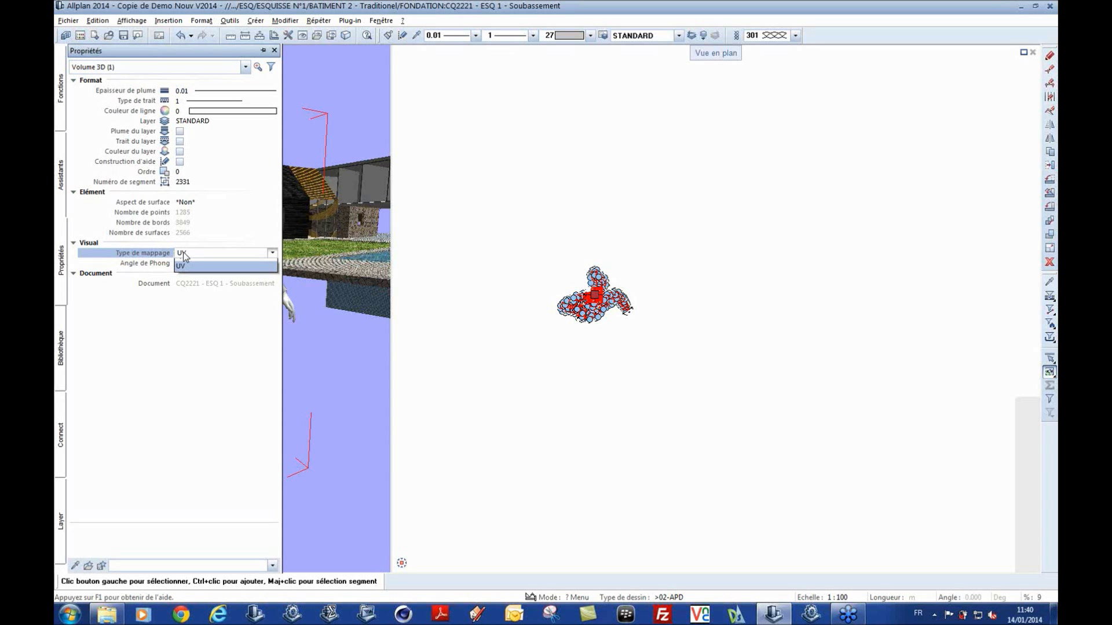
{"action": "left_click", "coordinate": [183, 254]}
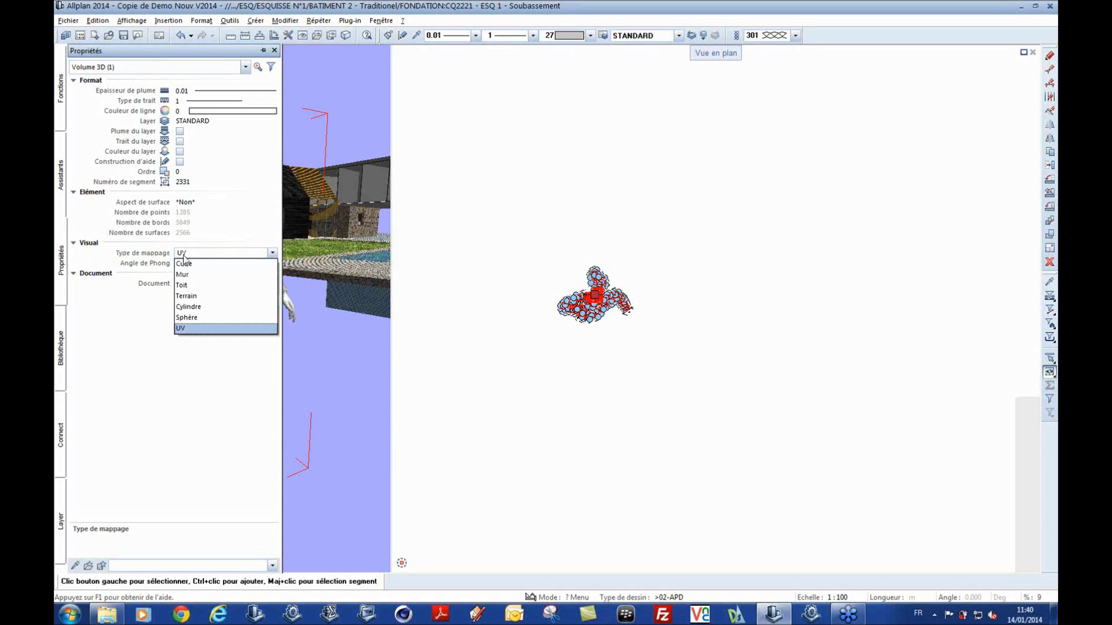
{"action": "left_click", "coordinate": [185, 285]}
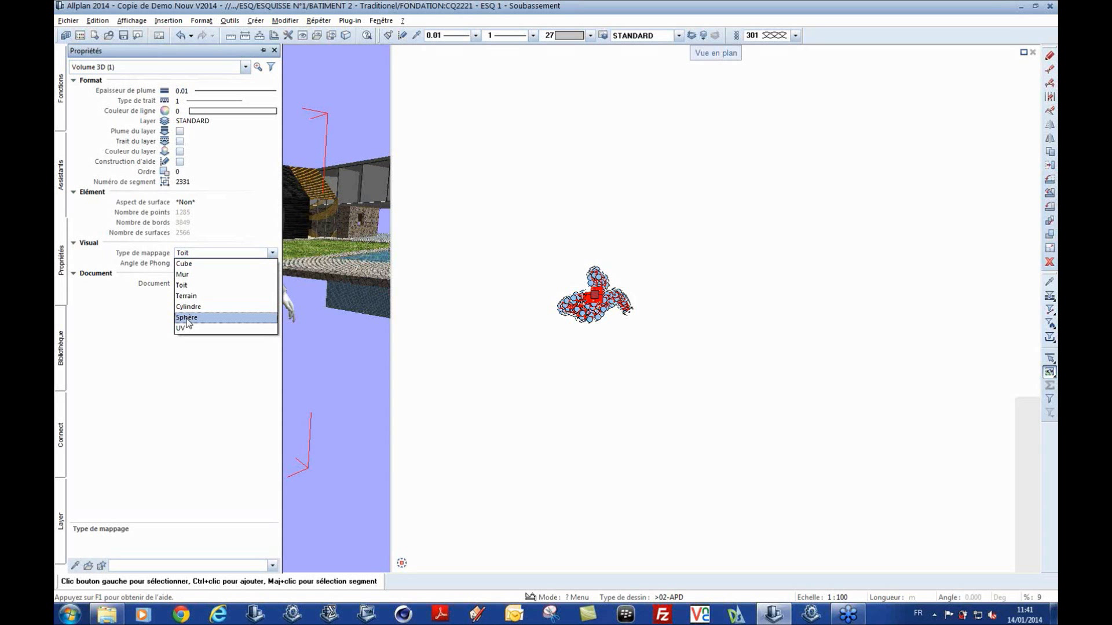
{"action": "left_click", "coordinate": [184, 328]}
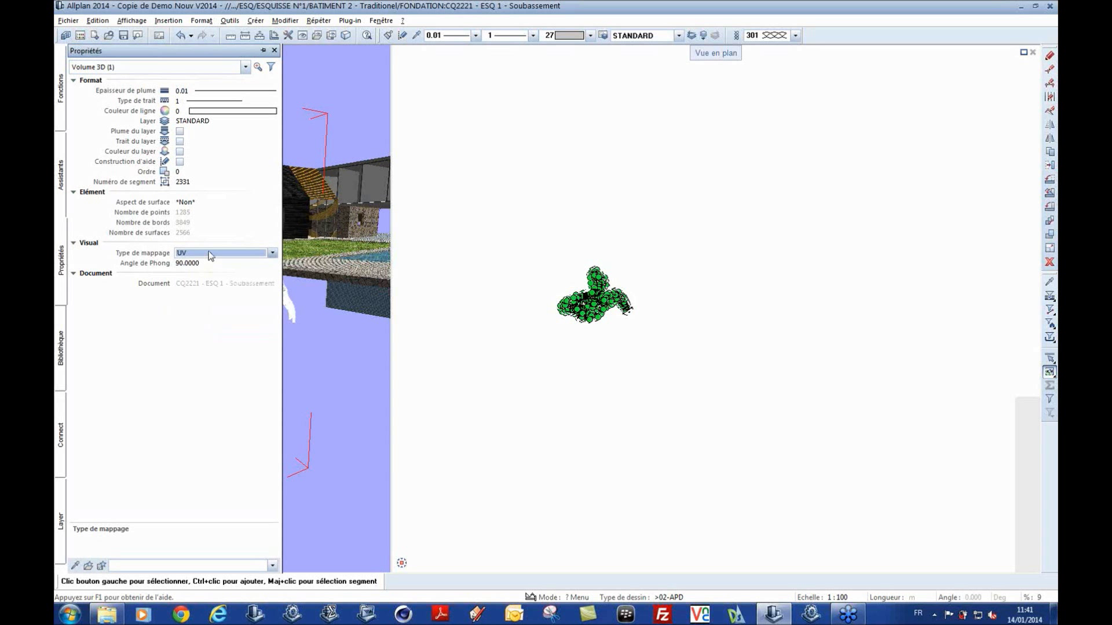
{"action": "key", "text": "Escape"}
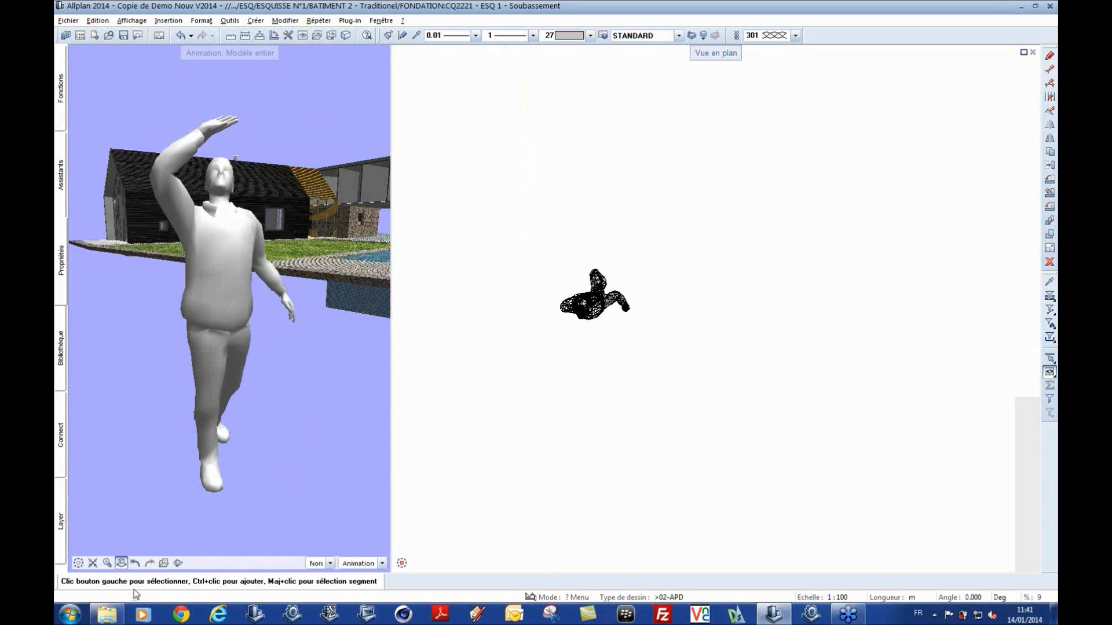
Step: Apply the texture casual01a.tga from the Sampol folder's tex subfolder to the human figure in the 3D model
{"action": "mouse_move", "coordinate": [107, 613]}
{"action": "left_click", "coordinate": [146, 542]}
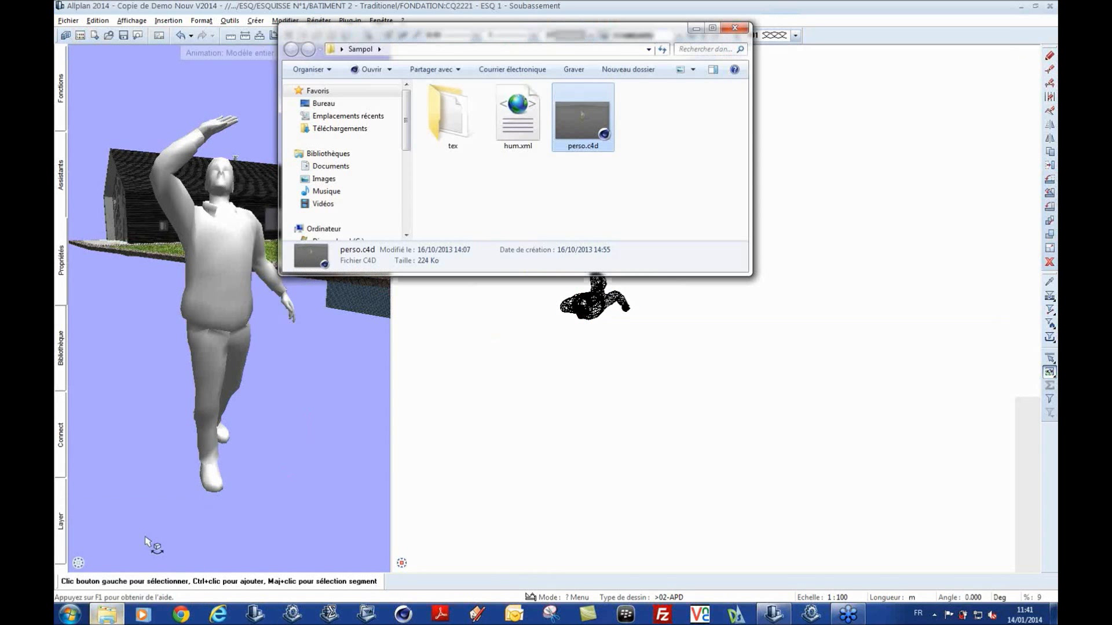
{"action": "double_click", "coordinate": [439, 132]}
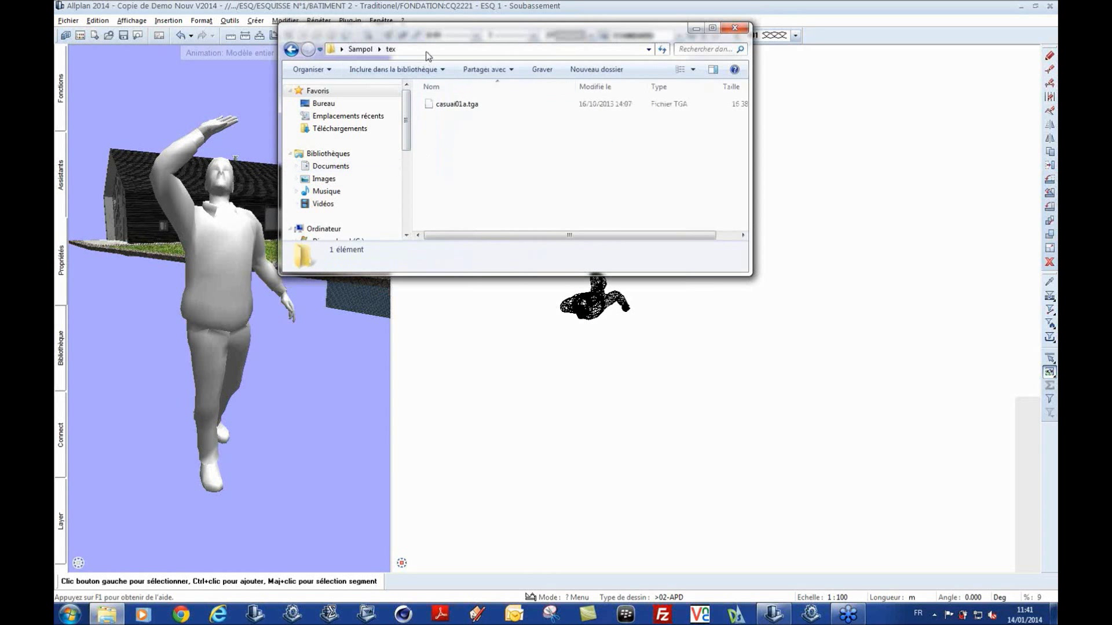
{"action": "left_click_drag", "start_coordinate": [433, 32], "coordinate": [737, 68]}
{"action": "left_click", "coordinate": [734, 141]}
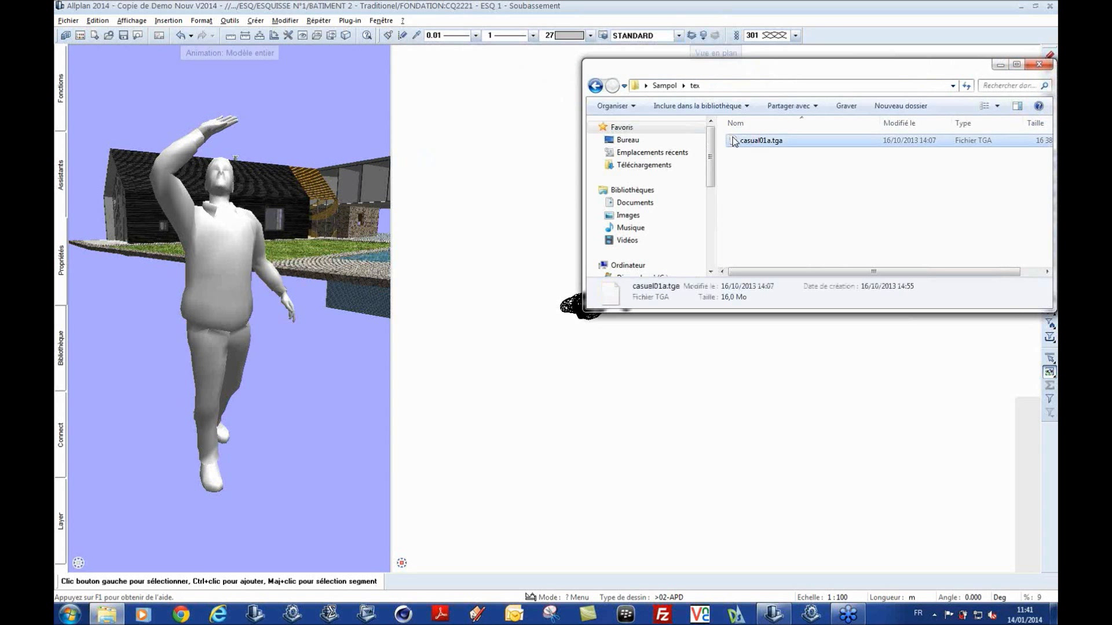
{"action": "left_click_drag", "start_coordinate": [734, 141], "coordinate": [229, 269]}
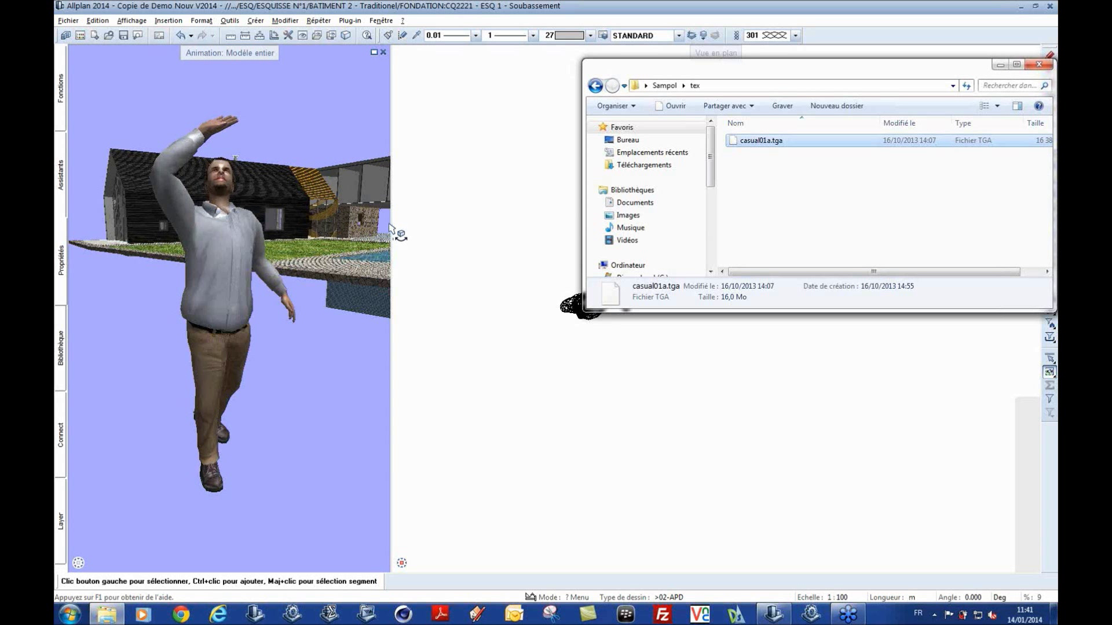
{"action": "left_click", "coordinate": [1039, 64]}
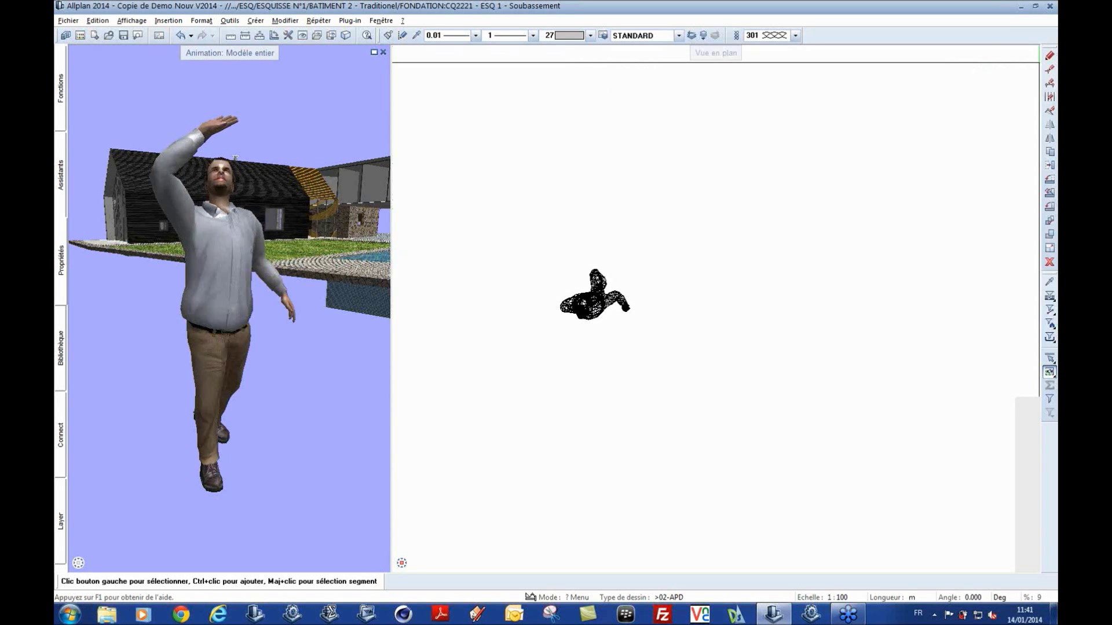
Step: Render the overall view of the house and pool with global illumination at 1625 x 883, Moyen quality, optimised for exterior views
{"action": "left_click_drag", "start_coordinate": [246, 307], "coordinate": [246, 301]}
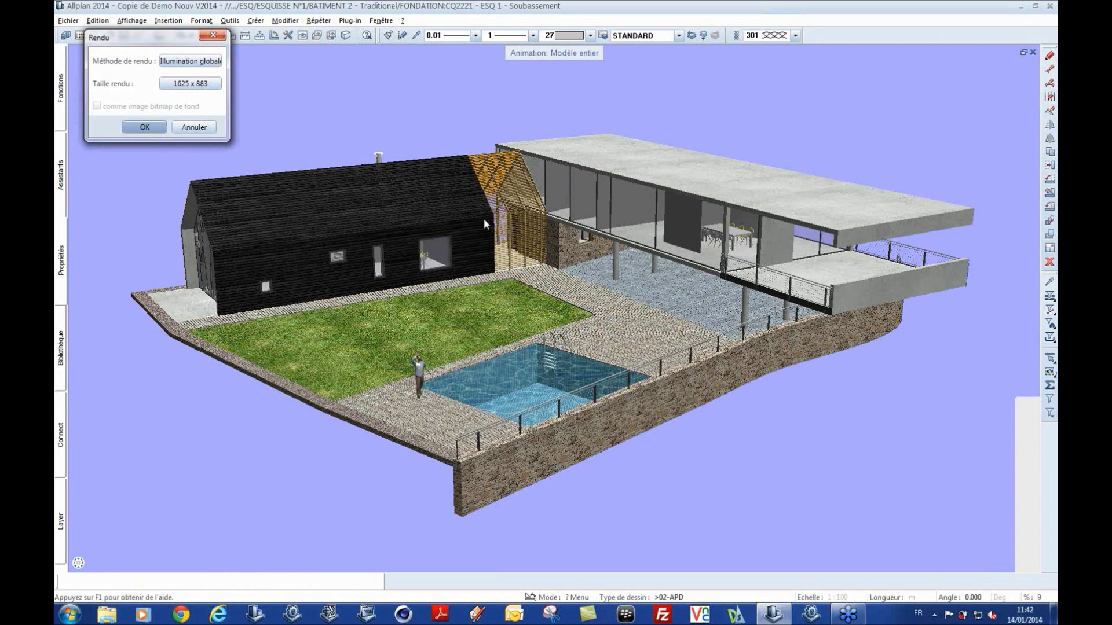
{"action": "left_click", "coordinate": [190, 84]}
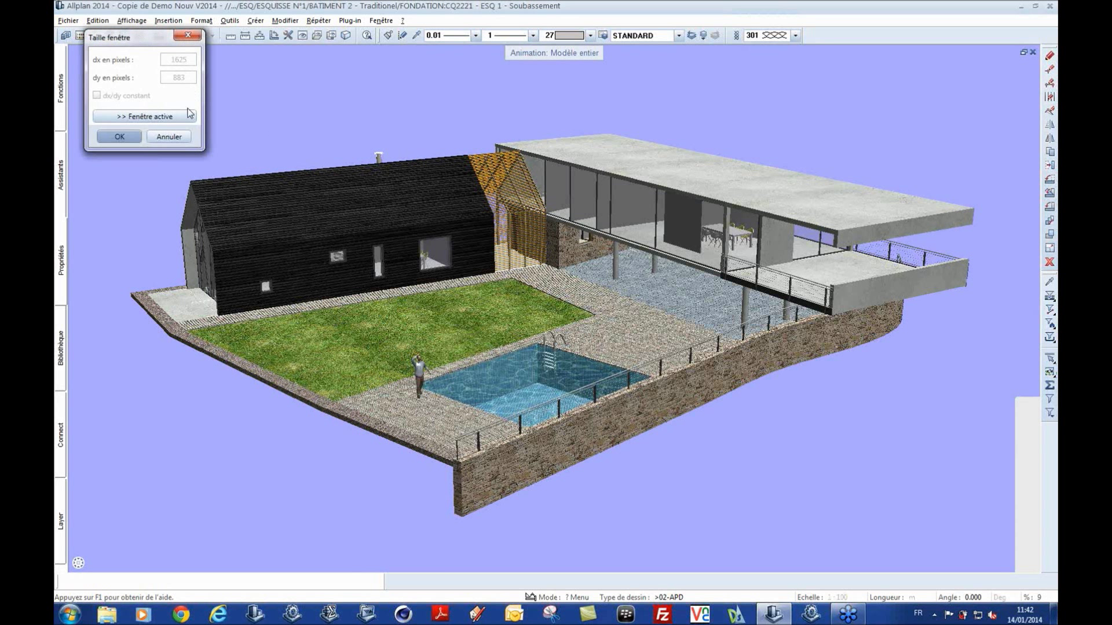
{"action": "left_click", "coordinate": [121, 138]}
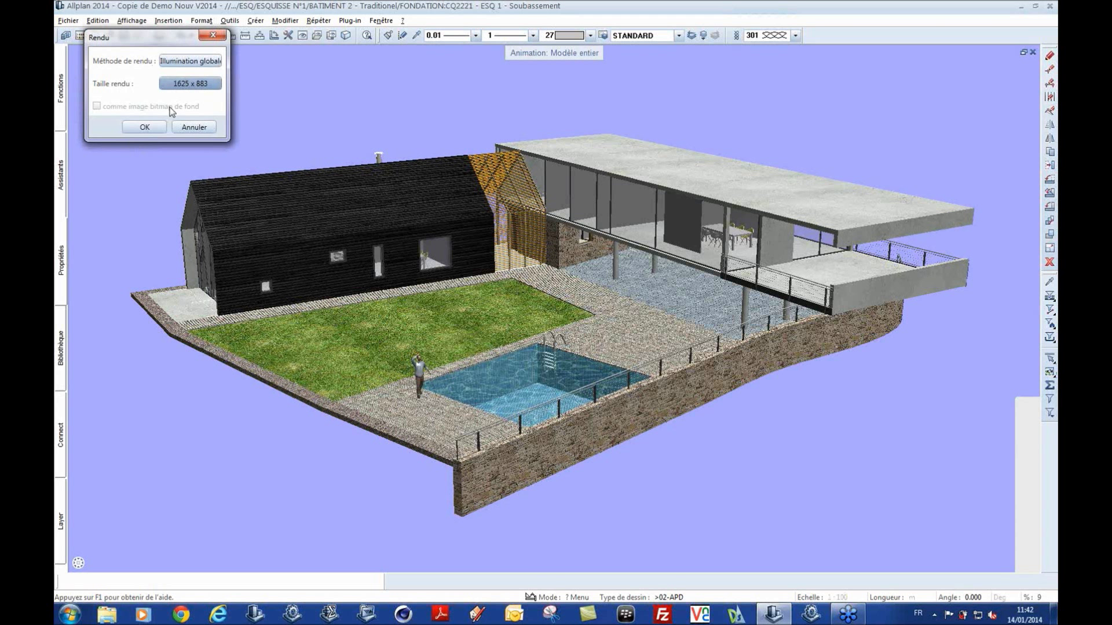
{"action": "left_click", "coordinate": [145, 127]}
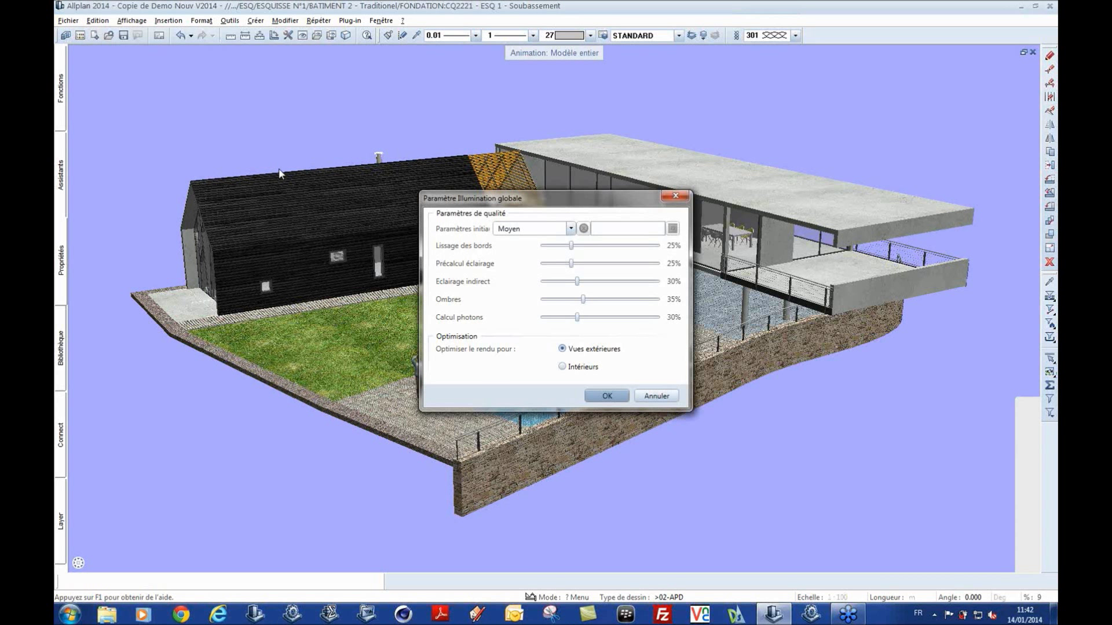
{"action": "left_click", "coordinate": [570, 229]}
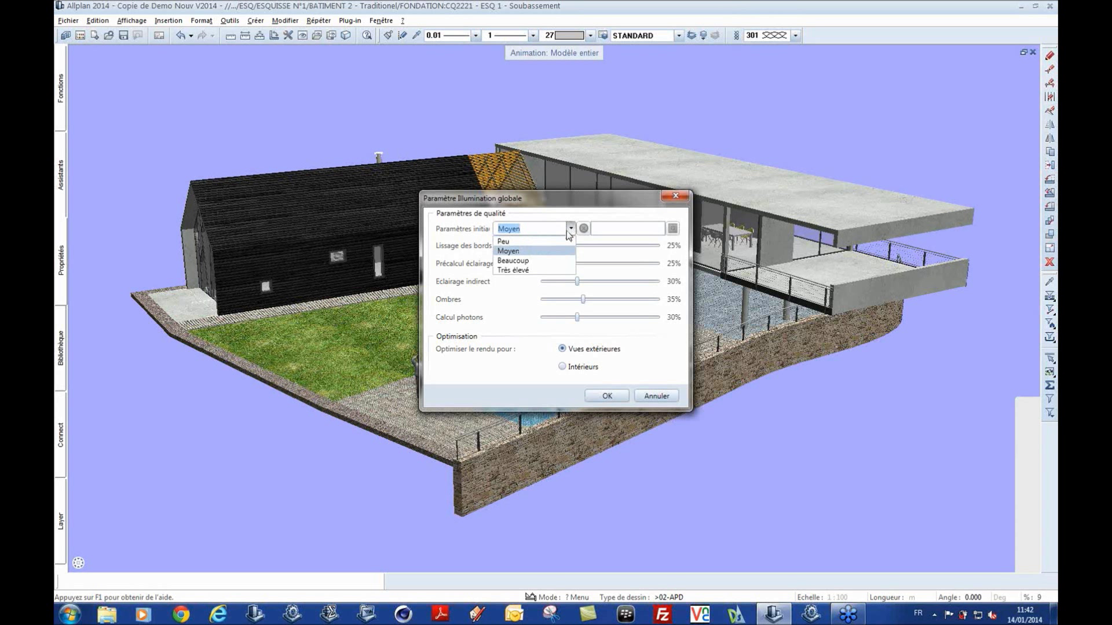
{"action": "left_click", "coordinate": [508, 251]}
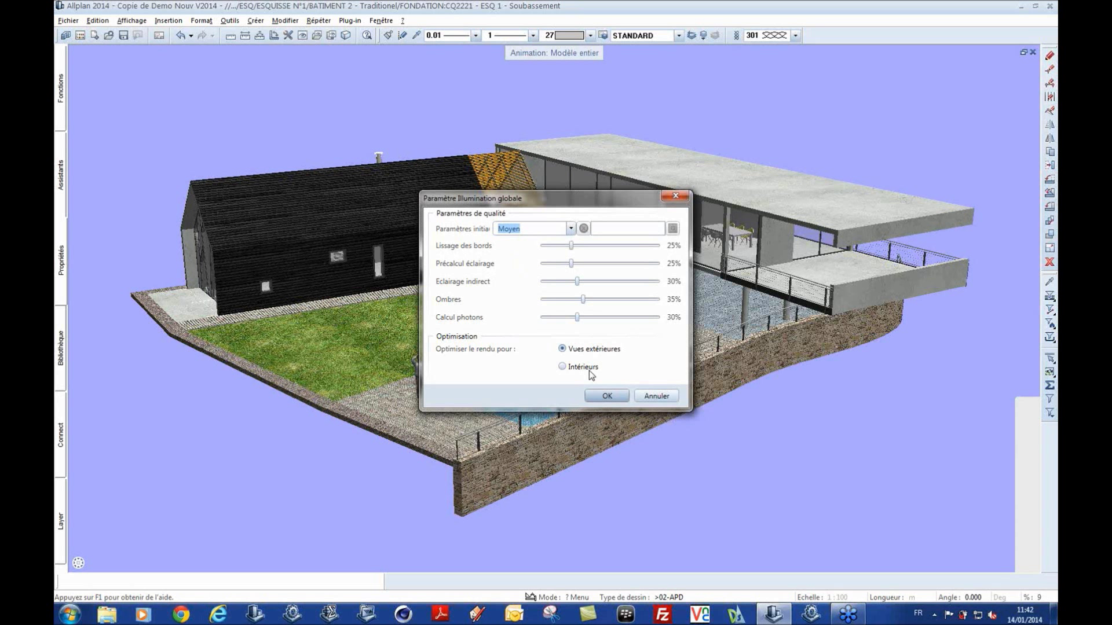
{"action": "left_click", "coordinate": [607, 397]}
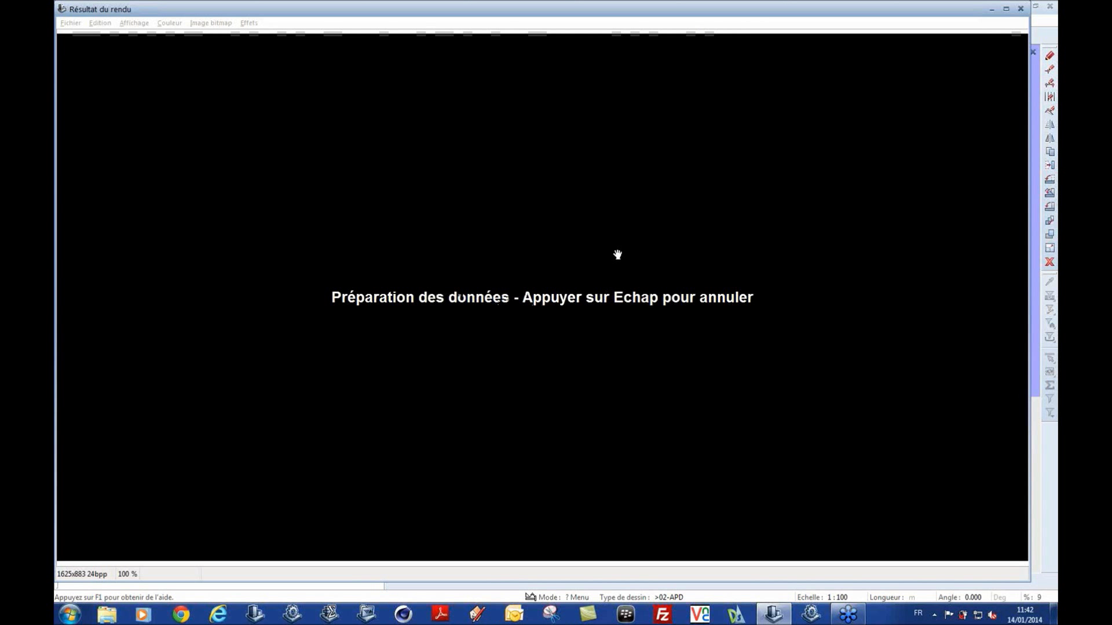
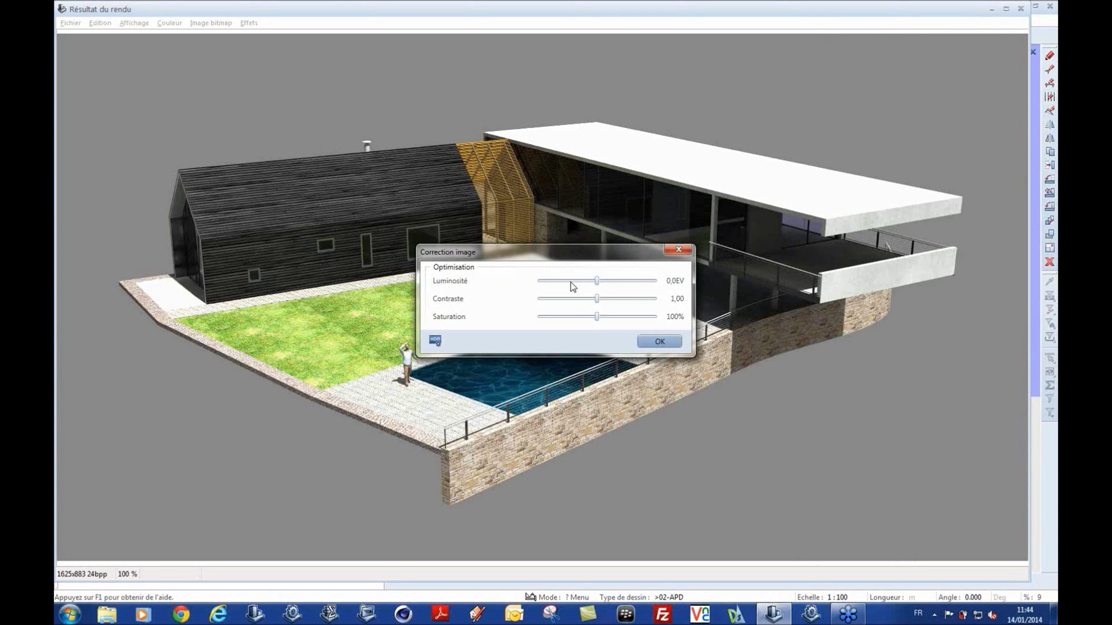
Step: Lower the rendered image's saturation to about 93% and close the rendering result
{"action": "left_click_drag", "start_coordinate": [597, 287], "coordinate": [597, 331]}
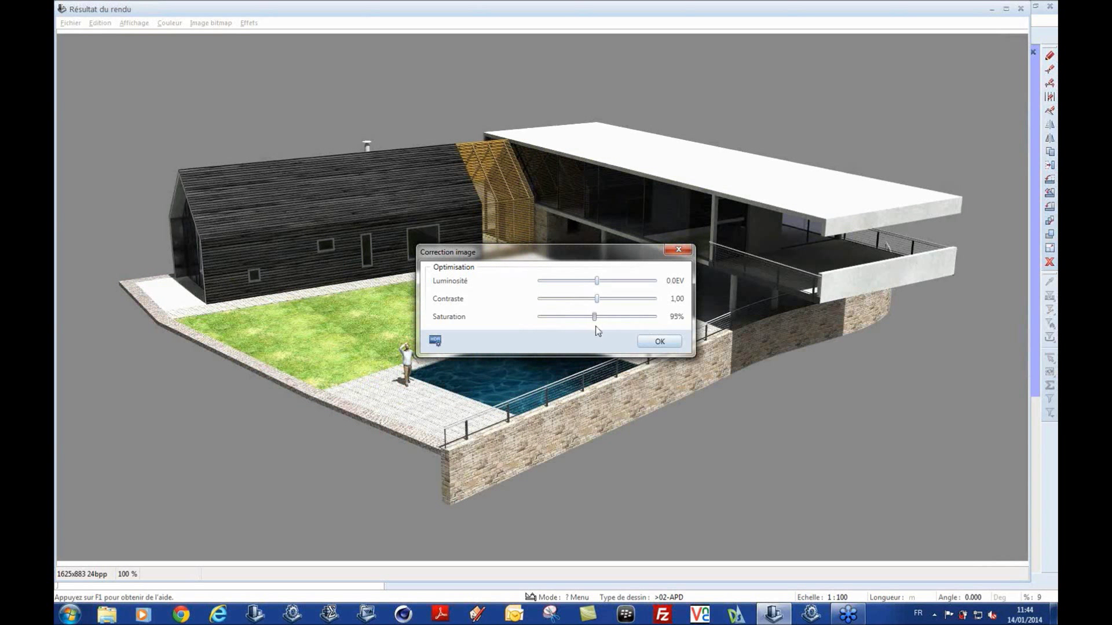
{"action": "left_click", "coordinate": [648, 341]}
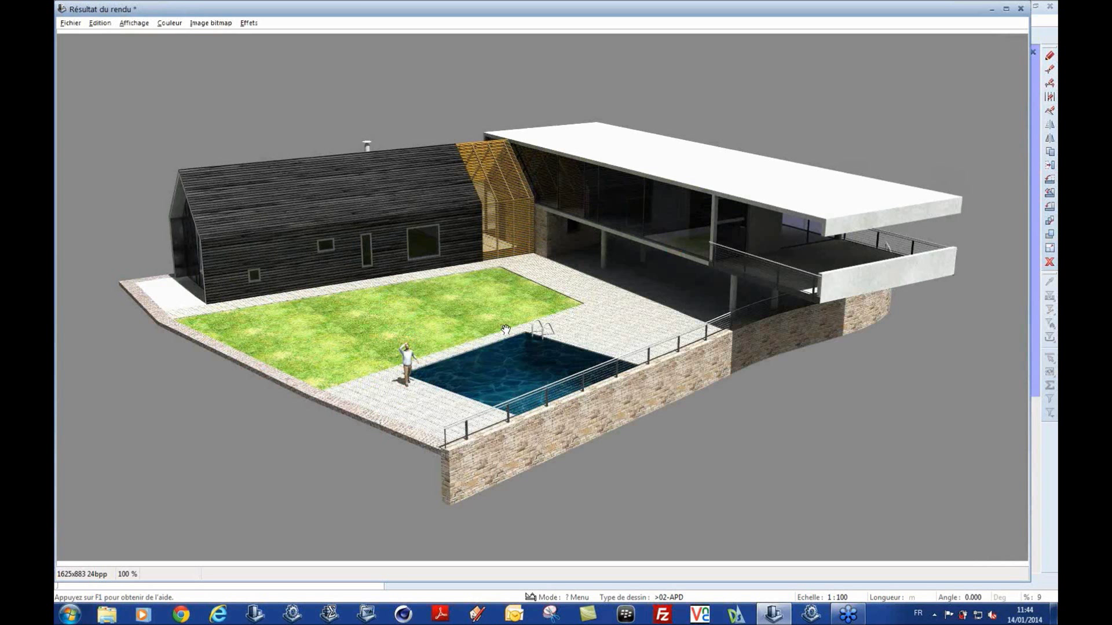
{"action": "left_click", "coordinate": [1021, 9]}
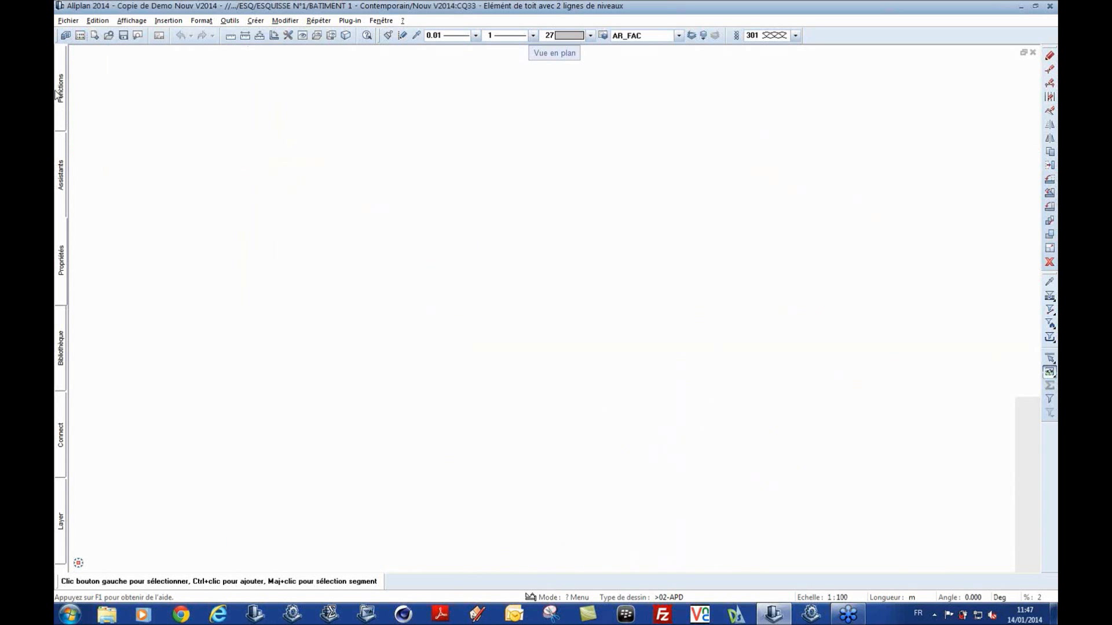
Step: Create a rectangular gable roof plane with a 35° slope and level lines at 1.800 and 2.500, and show it in southwest isometric view
{"action": "mouse_move", "coordinate": [60, 102]}
{"action": "left_click", "coordinate": [76, 87]}
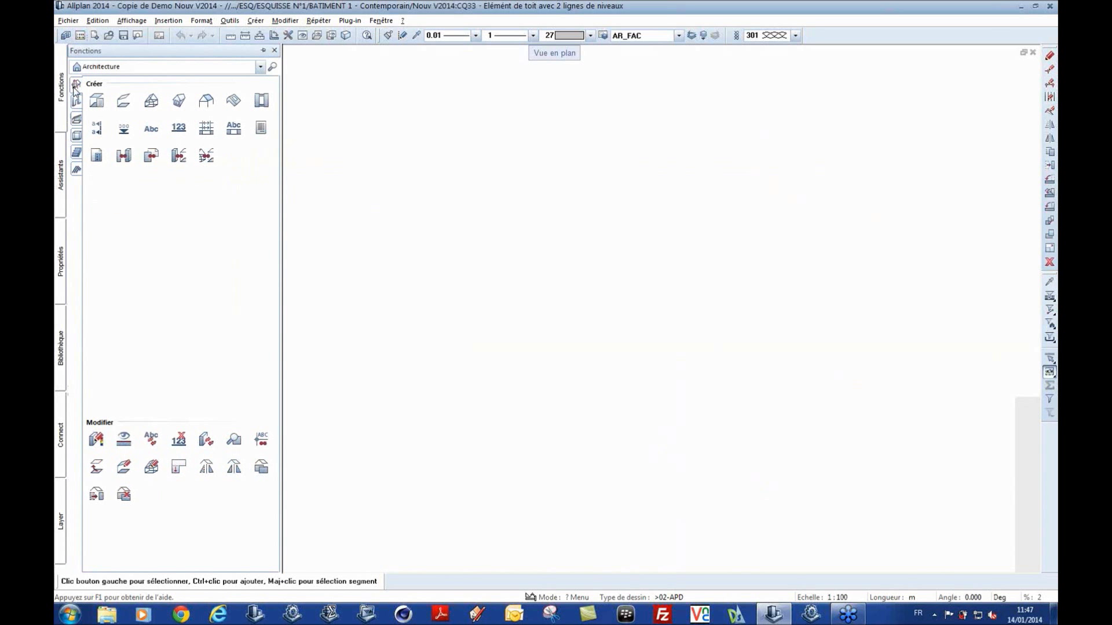
{"action": "left_click", "coordinate": [151, 101]}
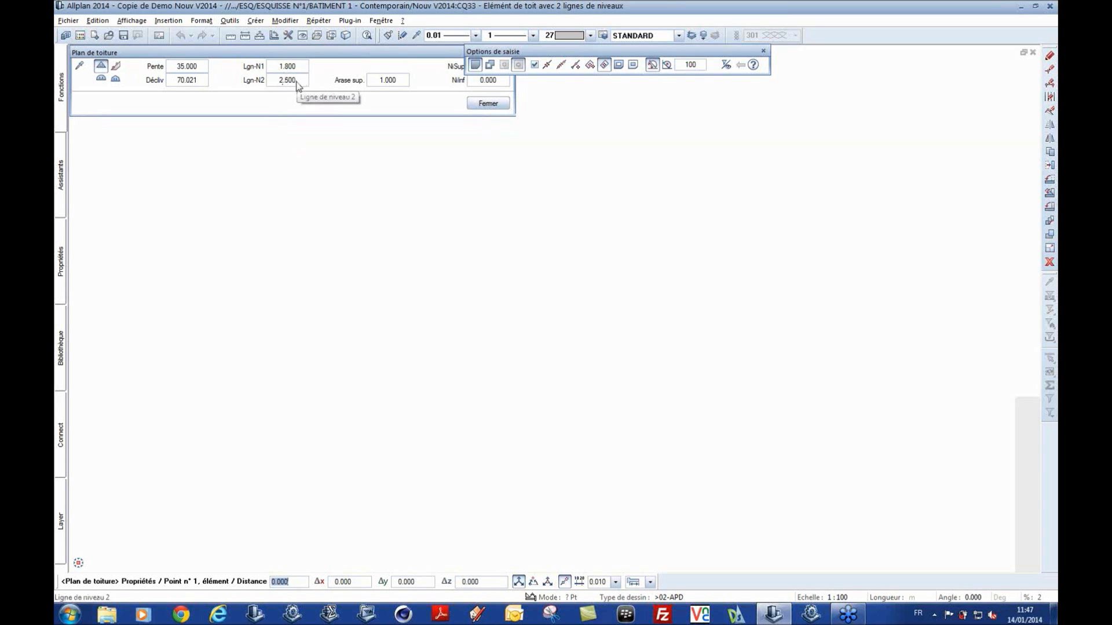
{"action": "left_click", "coordinate": [340, 421]}
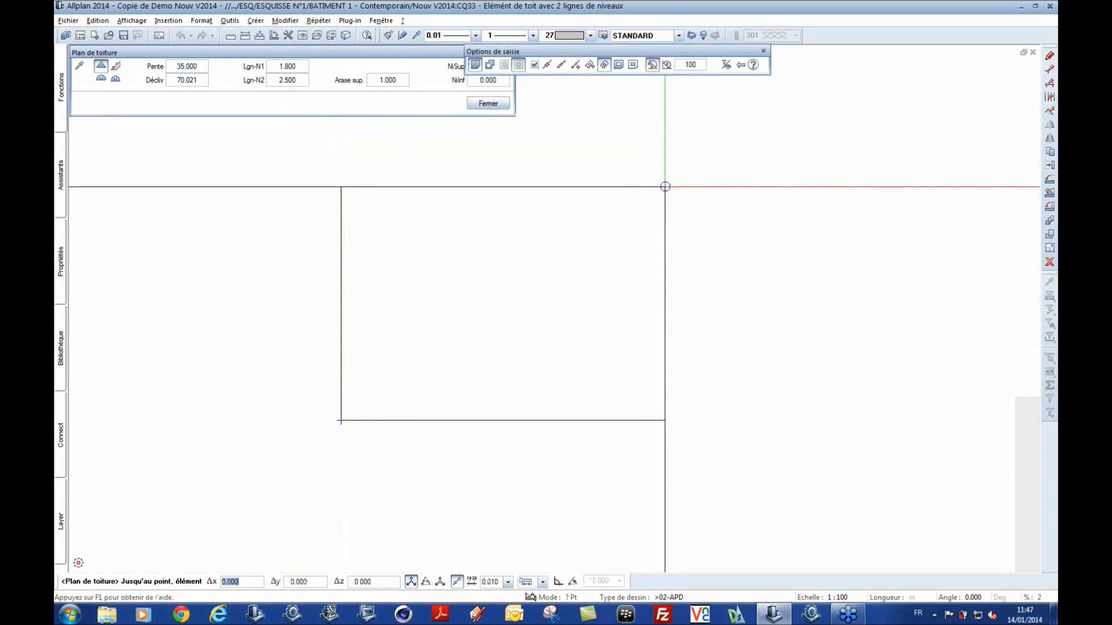
{"action": "left_click", "coordinate": [670, 178]}
{"action": "left_click", "coordinate": [421, 143]}
{"action": "key", "text": "Escape"}
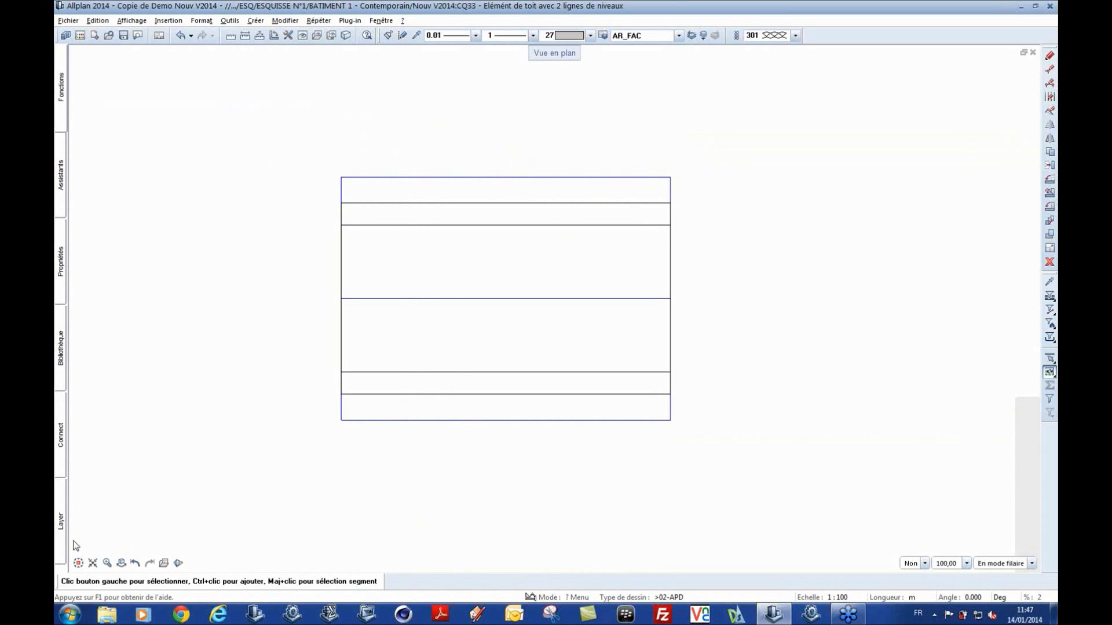
{"action": "left_click", "coordinate": [82, 549]}
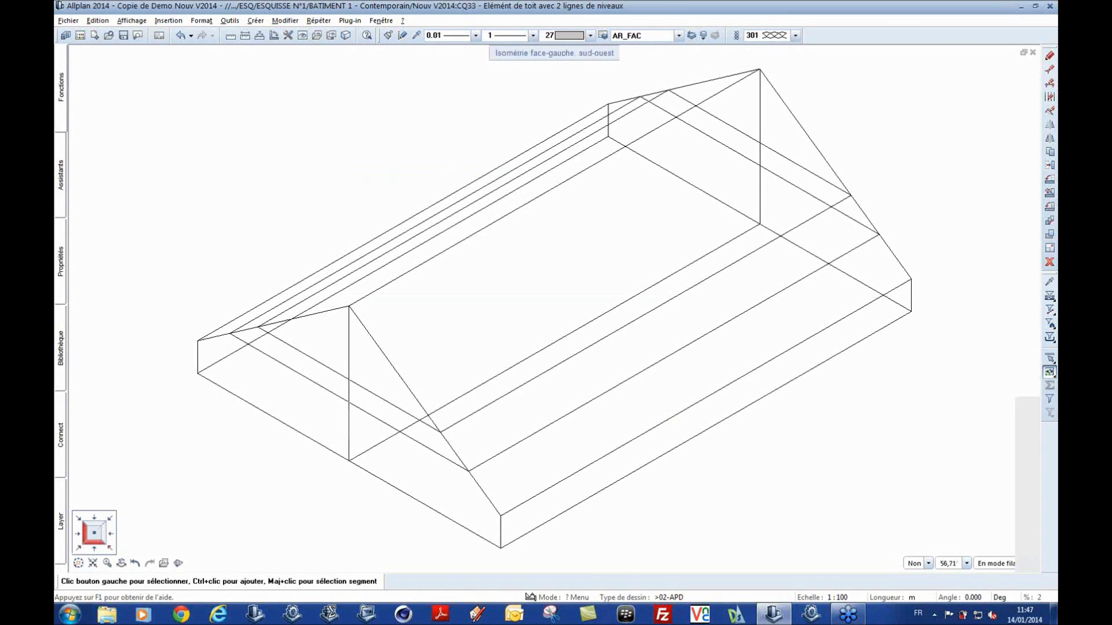
Step: Inspect the gable roof plane's two level lines in isometric view and return to the plan view
{"action": "scroll", "coordinate": [575, 365], "scroll_direction": "up", "scroll_amount": 2}
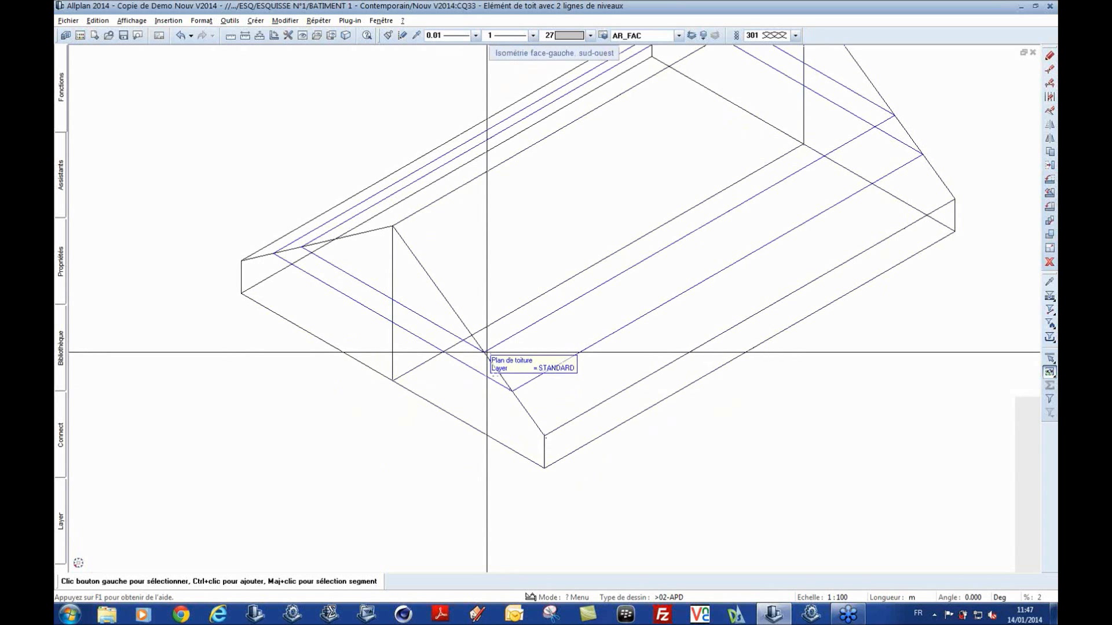
{"action": "scroll", "coordinate": [488, 353], "scroll_direction": "down", "scroll_amount": 1}
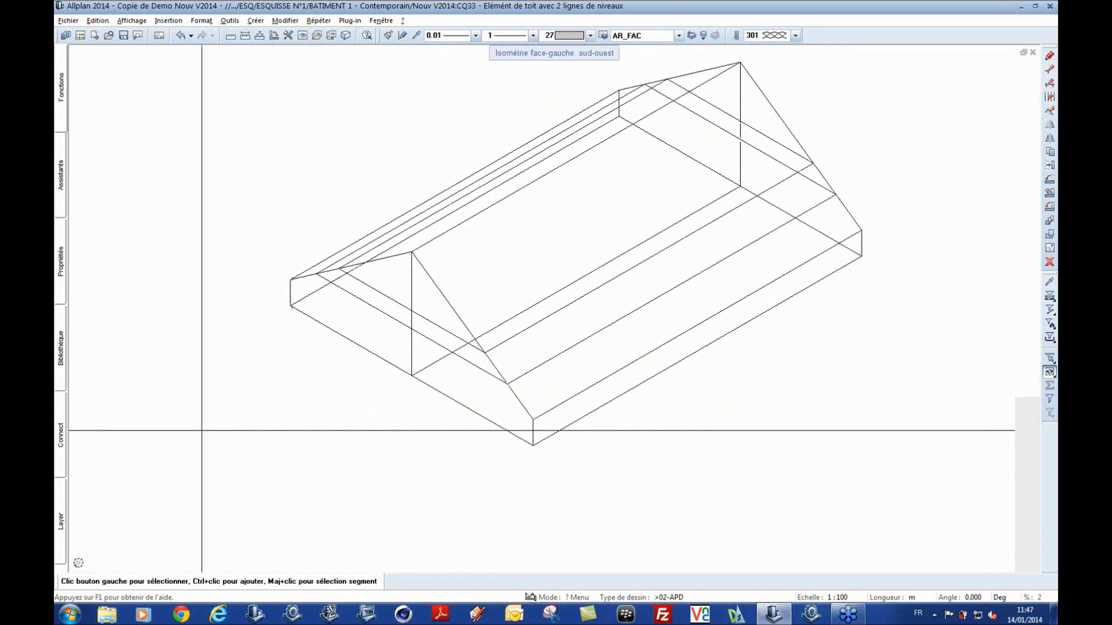
{"action": "left_click", "coordinate": [78, 563]}
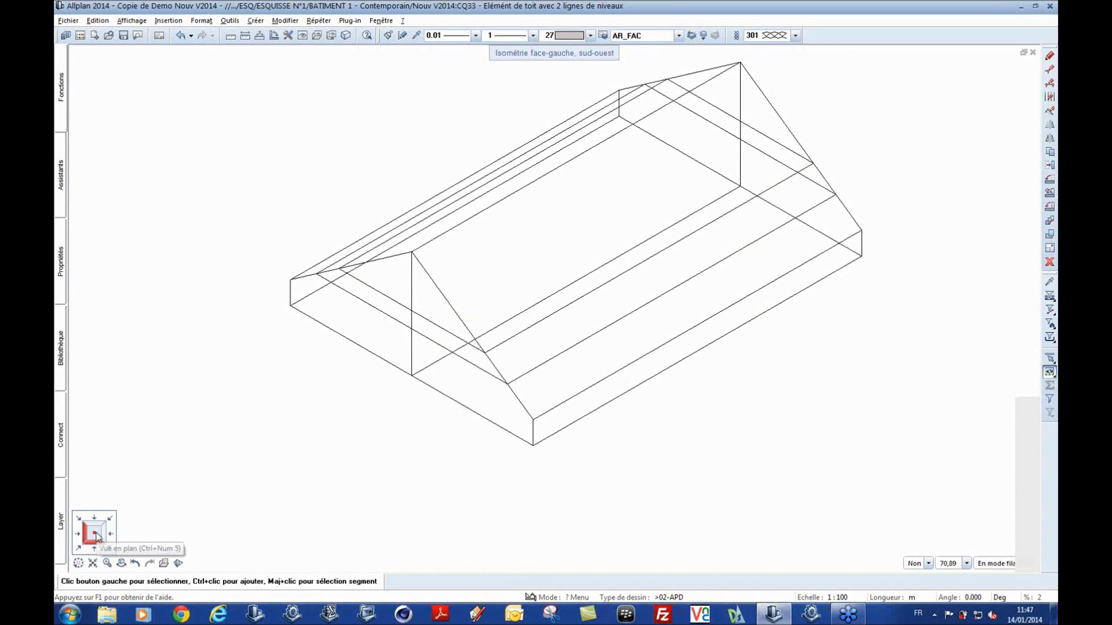
{"action": "left_click", "coordinate": [98, 542]}
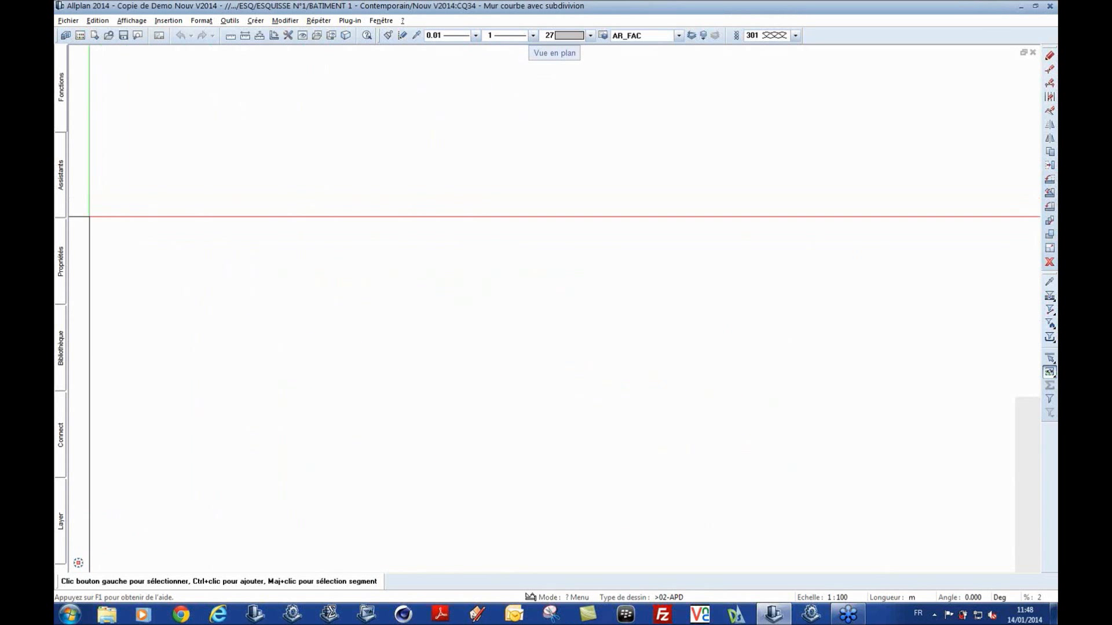
Step: Draw a semicircular wall in plan with the wall from the V2014 assistant, using 10 vertices per full circle
{"action": "left_click", "coordinate": [61, 199]}
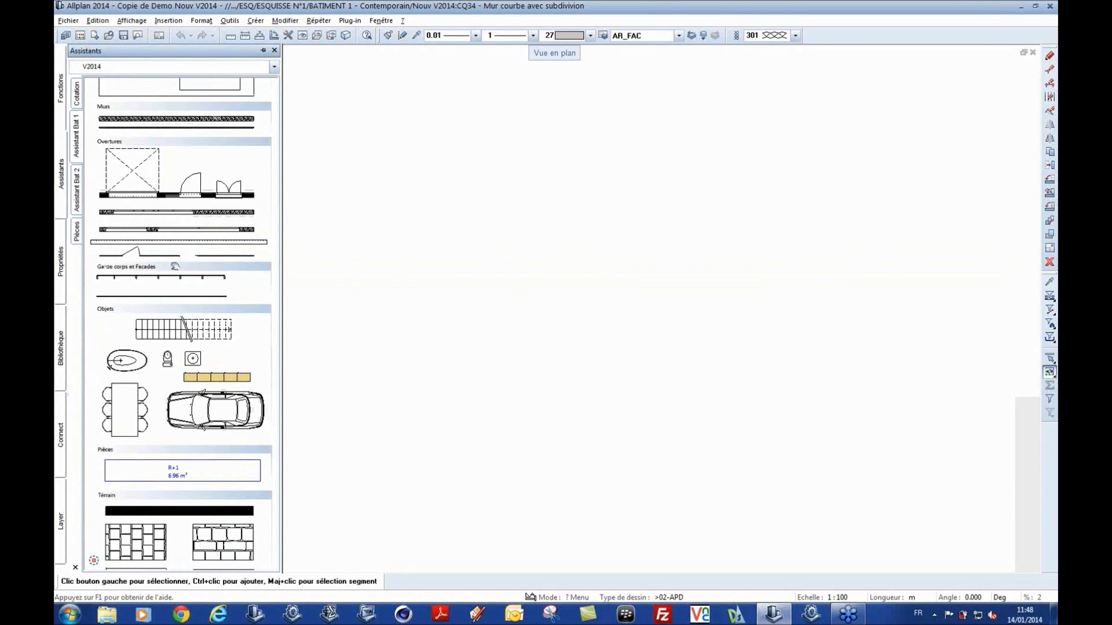
{"action": "scroll", "coordinate": [168, 228], "scroll_direction": "up", "scroll_amount": 2}
{"action": "double_click", "coordinate": [169, 229]}
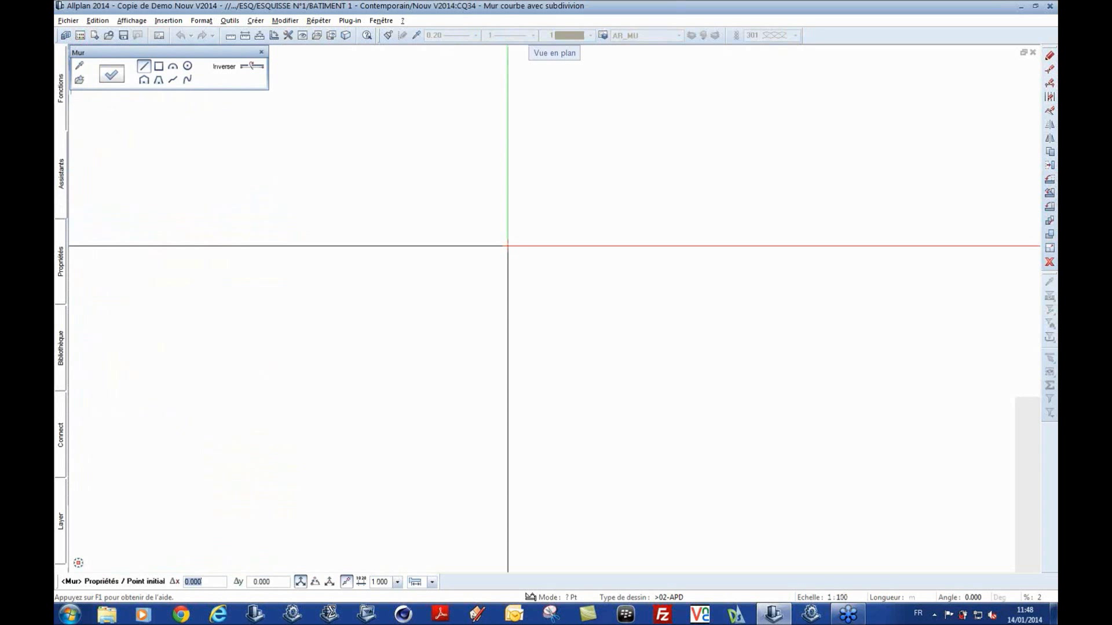
{"action": "left_click", "coordinate": [172, 68]}
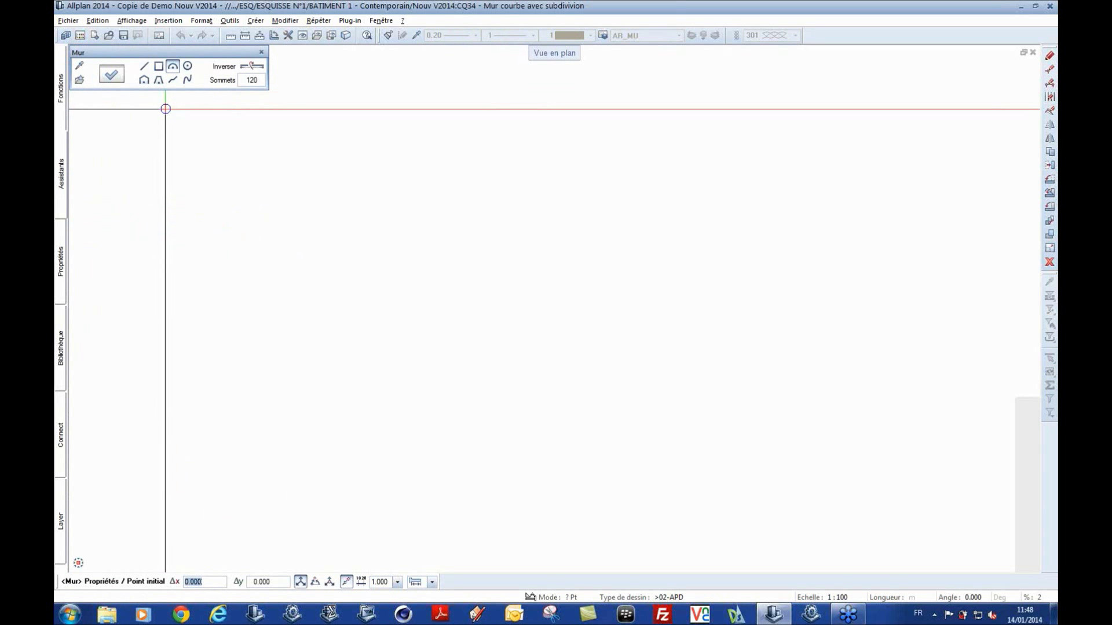
{"action": "left_click", "coordinate": [258, 81]}
{"action": "type", "text": "10"}
{"action": "key", "text": "Return"}
{"action": "left_click", "coordinate": [338, 285]}
{"action": "left_click", "coordinate": [543, 286]}
{"action": "left_click", "coordinate": [441, 176]}
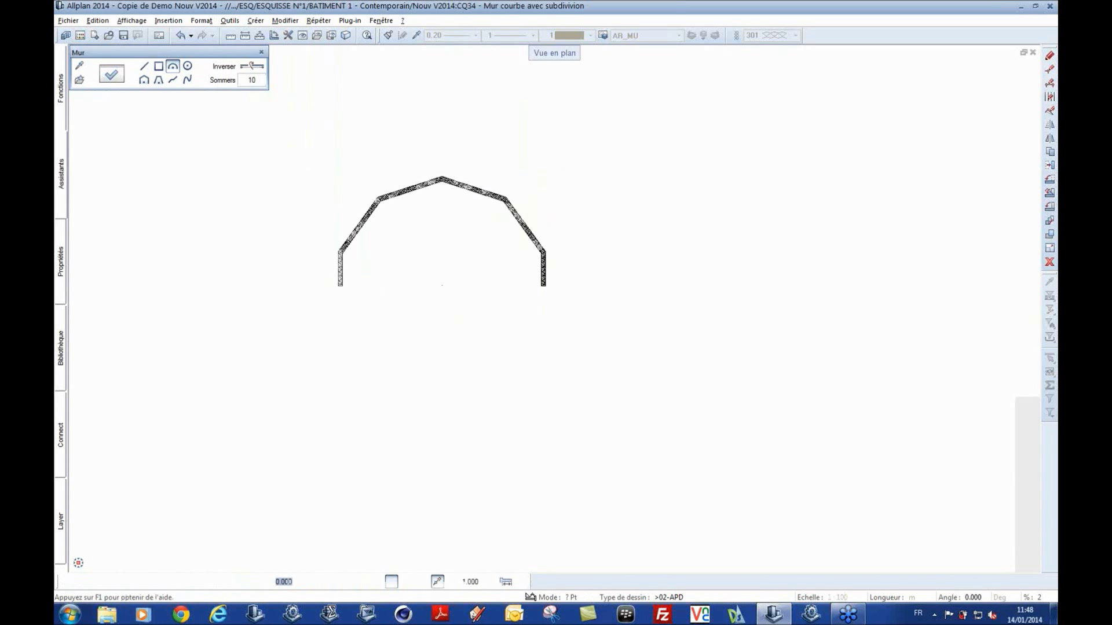
{"action": "key", "text": "Escape"}
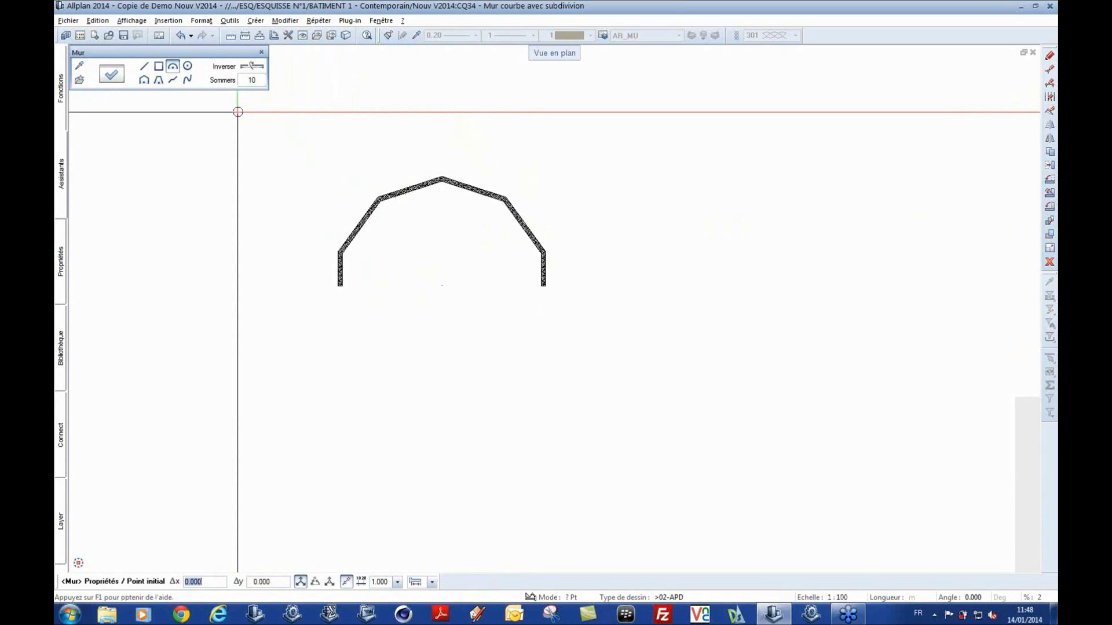
Step: Draw a second semicircular wall beside the faceted one, using 120 vertices per full circle
{"action": "left_click", "coordinate": [258, 78]}
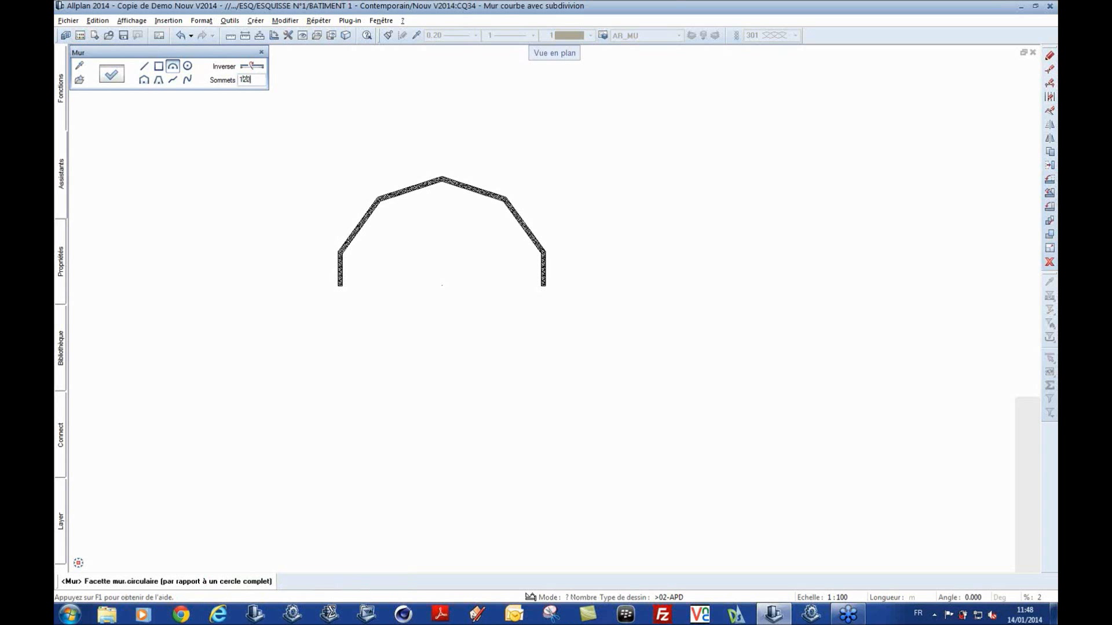
{"action": "type", "text": "120"}
{"action": "key", "text": "Return"}
{"action": "left_click", "coordinate": [673, 290]}
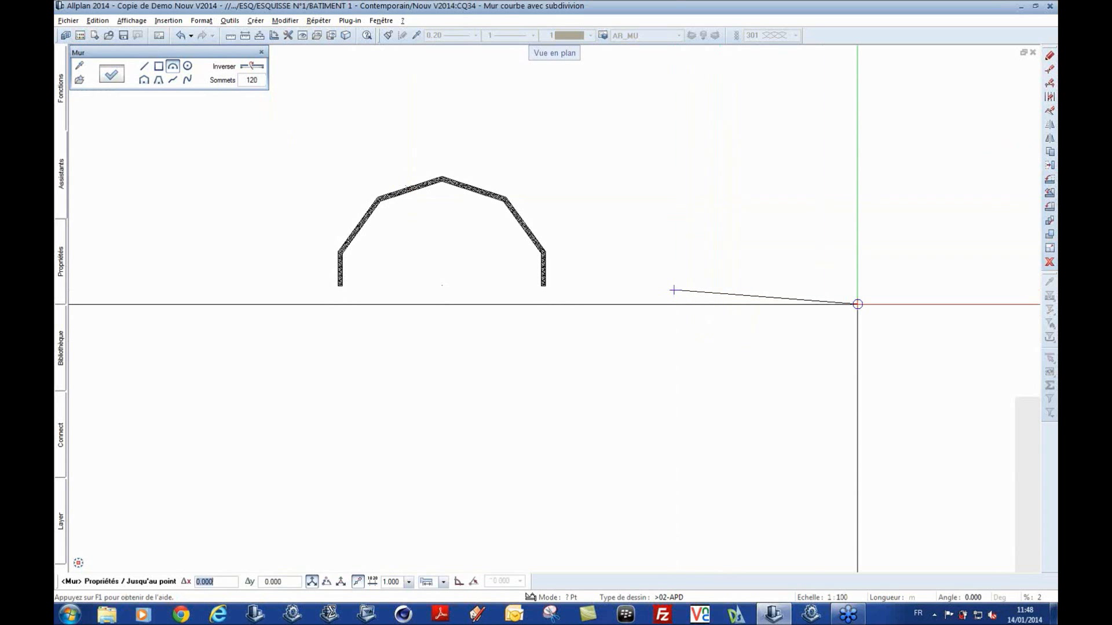
{"action": "left_click", "coordinate": [898, 291]}
{"action": "left_click", "coordinate": [795, 186]}
{"action": "key", "text": "Escape"}
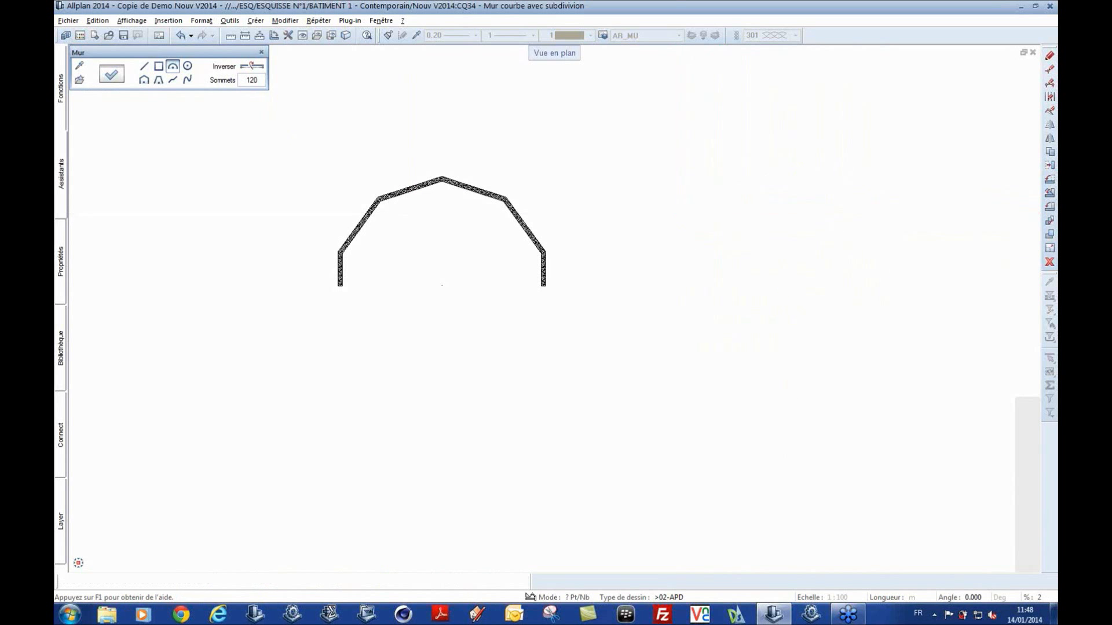
{"action": "key", "text": "Escape"}
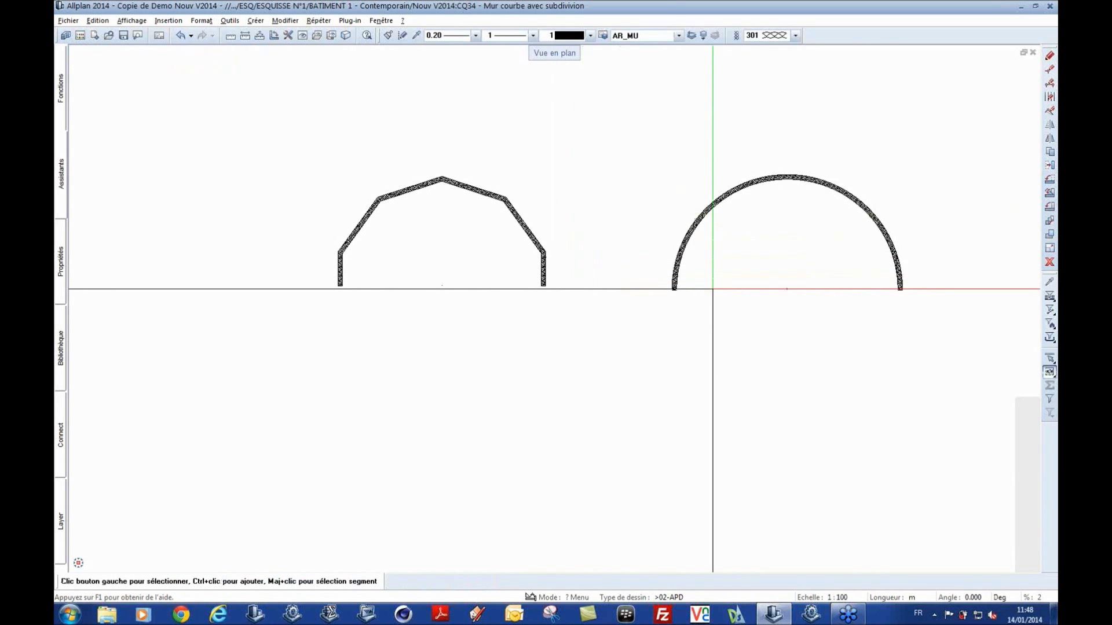
{"action": "scroll", "coordinate": [712, 289], "scroll_direction": "up", "scroll_amount": 4}
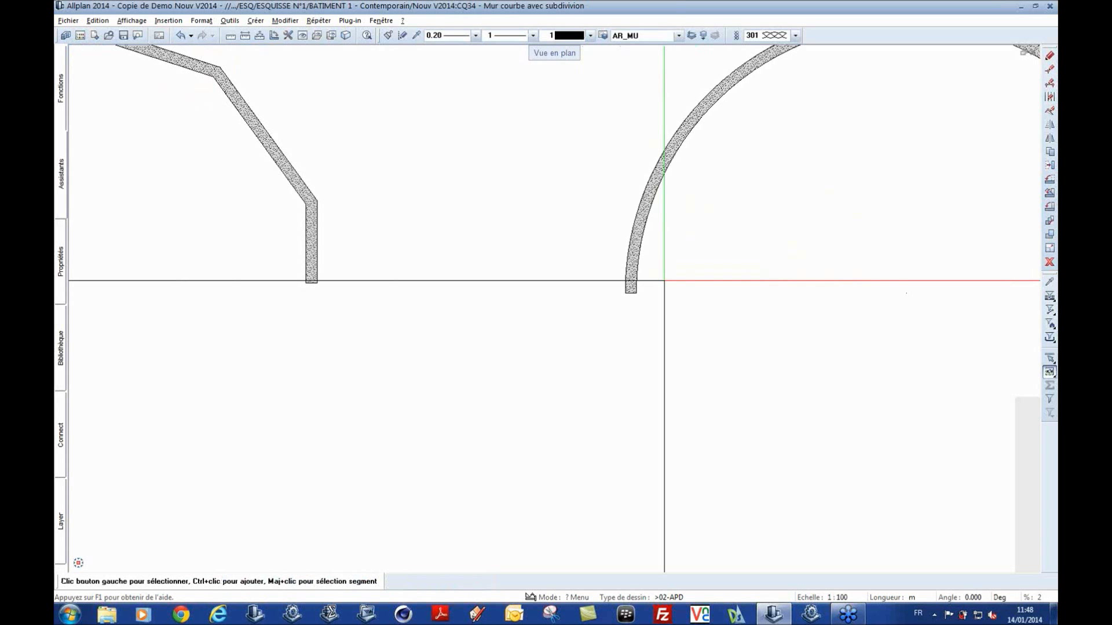
{"action": "scroll", "coordinate": [664, 281], "scroll_direction": "down", "scroll_amount": 4}
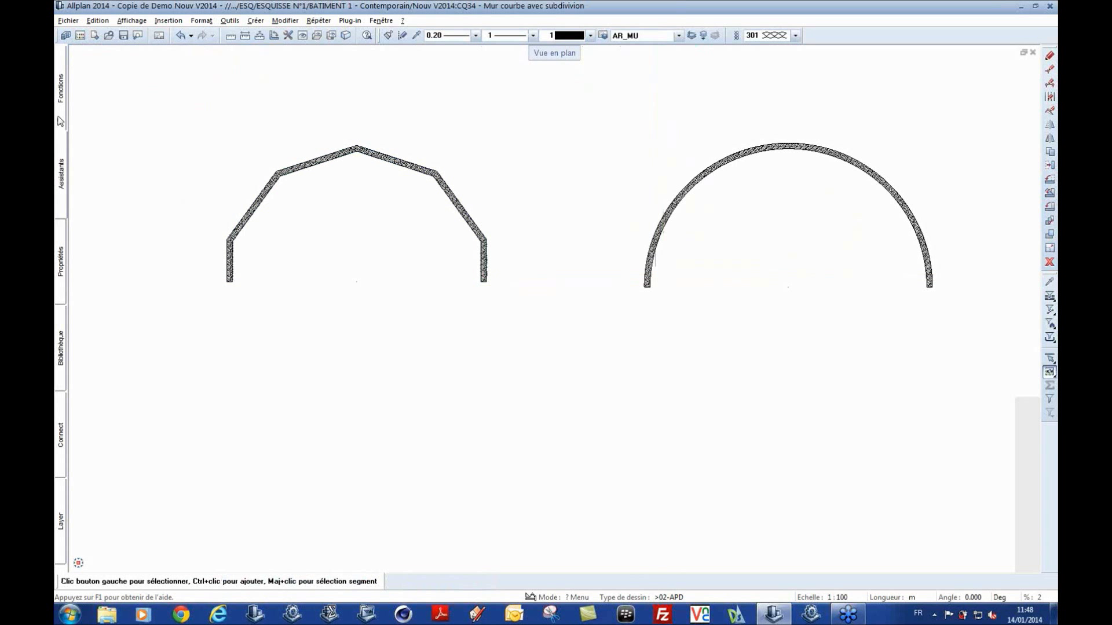
{"action": "mouse_move", "coordinate": [61, 118]}
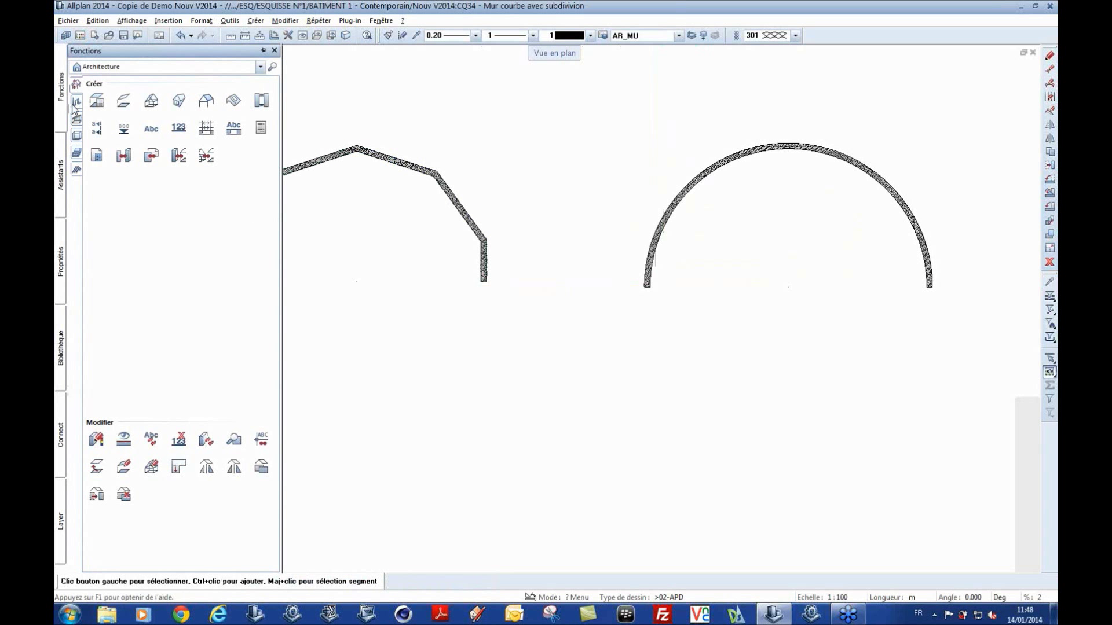
{"action": "left_click", "coordinate": [78, 103]}
{"action": "left_click", "coordinate": [96, 101]}
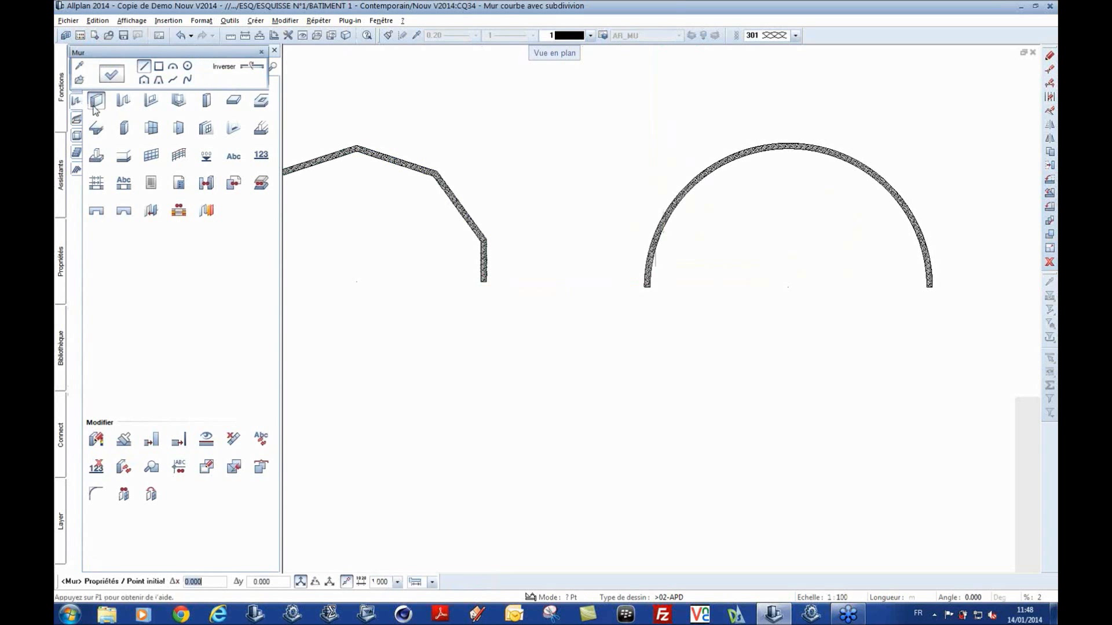
{"action": "left_click", "coordinate": [173, 66]}
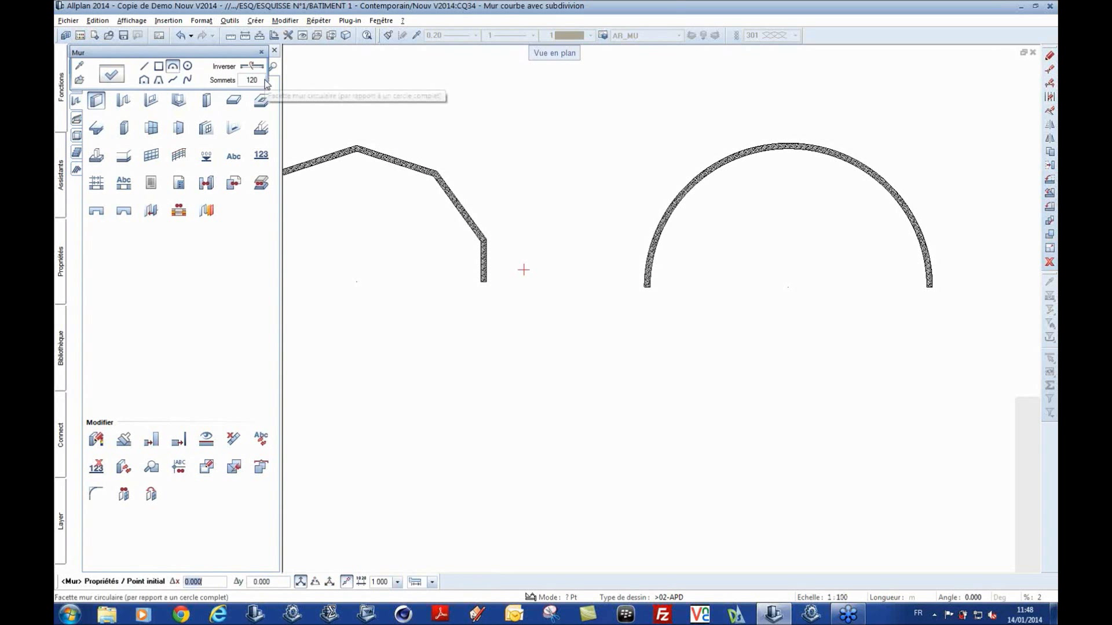
{"action": "key", "text": "Escape"}
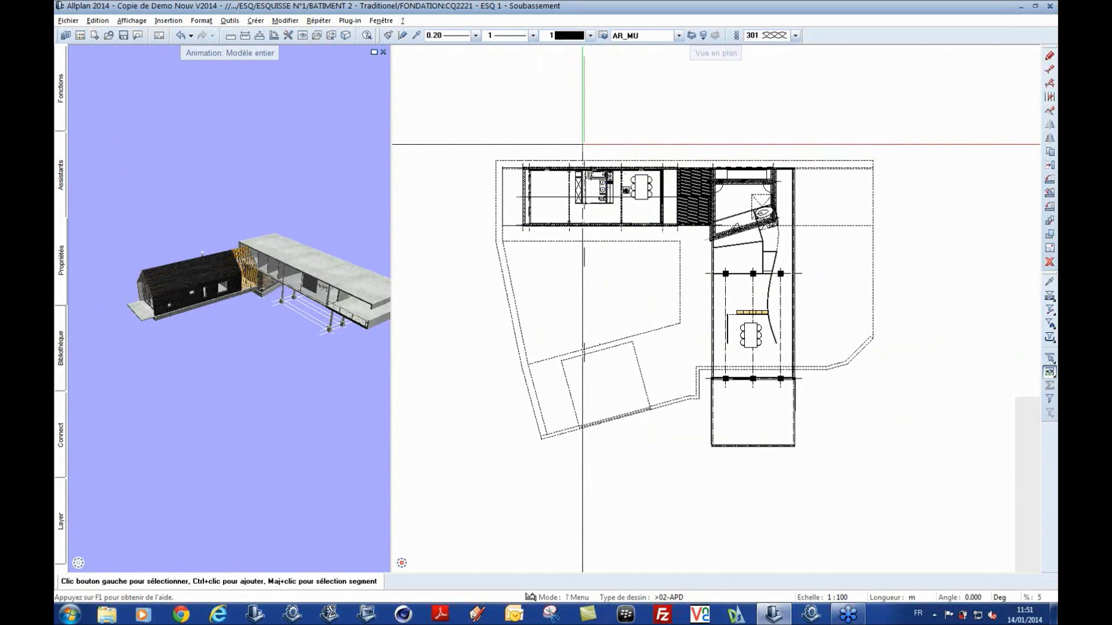
Step: Try to export the entire model from the animation window to the desktop as the Google Earth file ESQ 1 - Soubassement.kmz
{"action": "middle_click_drag", "start_coordinate": [297, 173], "coordinate": [242, 169]}
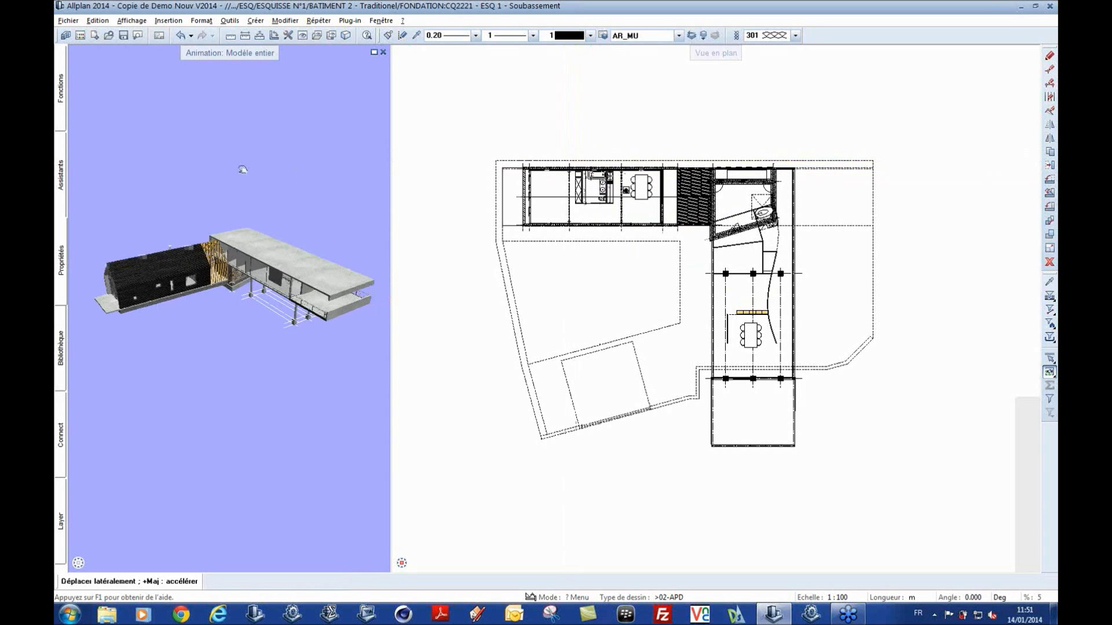
{"action": "right_click", "coordinate": [272, 147]}
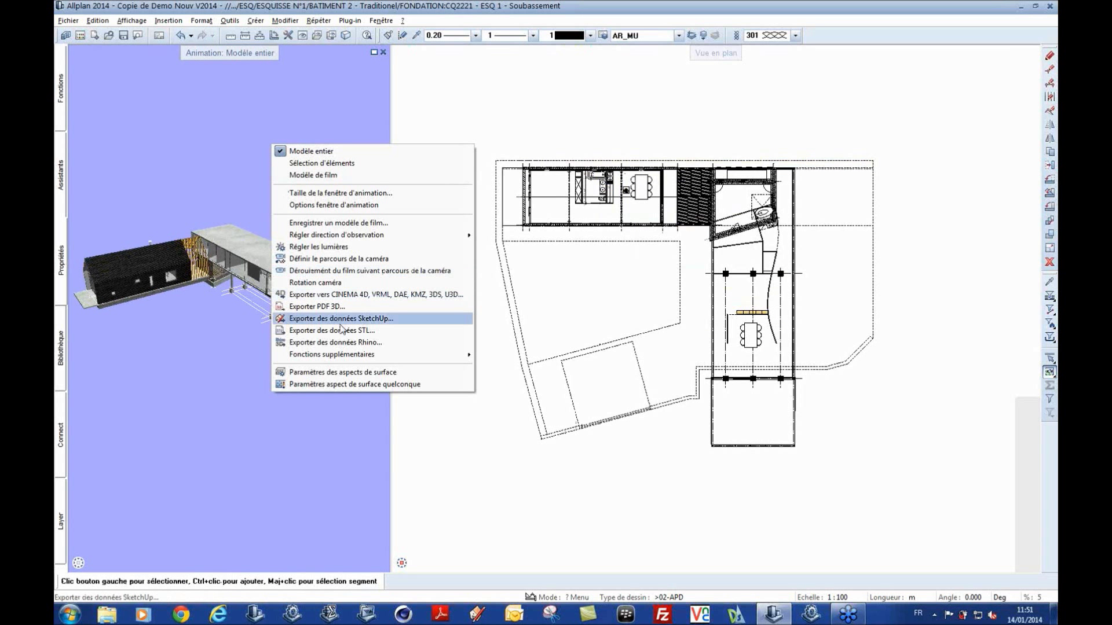
{"action": "left_click", "coordinate": [330, 296]}
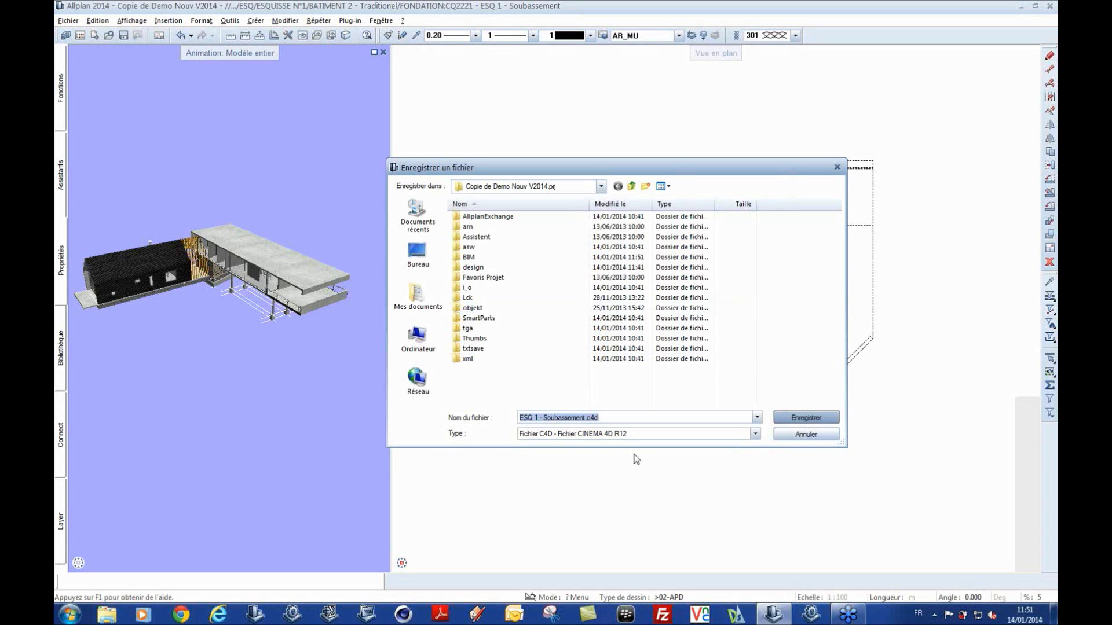
{"action": "left_click", "coordinate": [755, 433]}
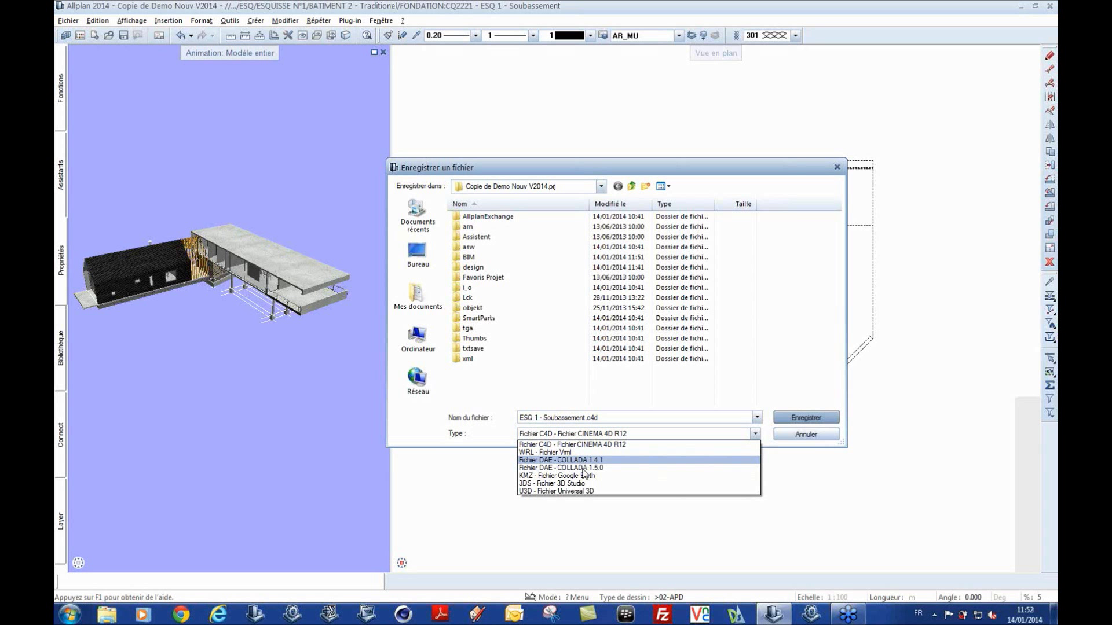
{"action": "left_click", "coordinate": [576, 476]}
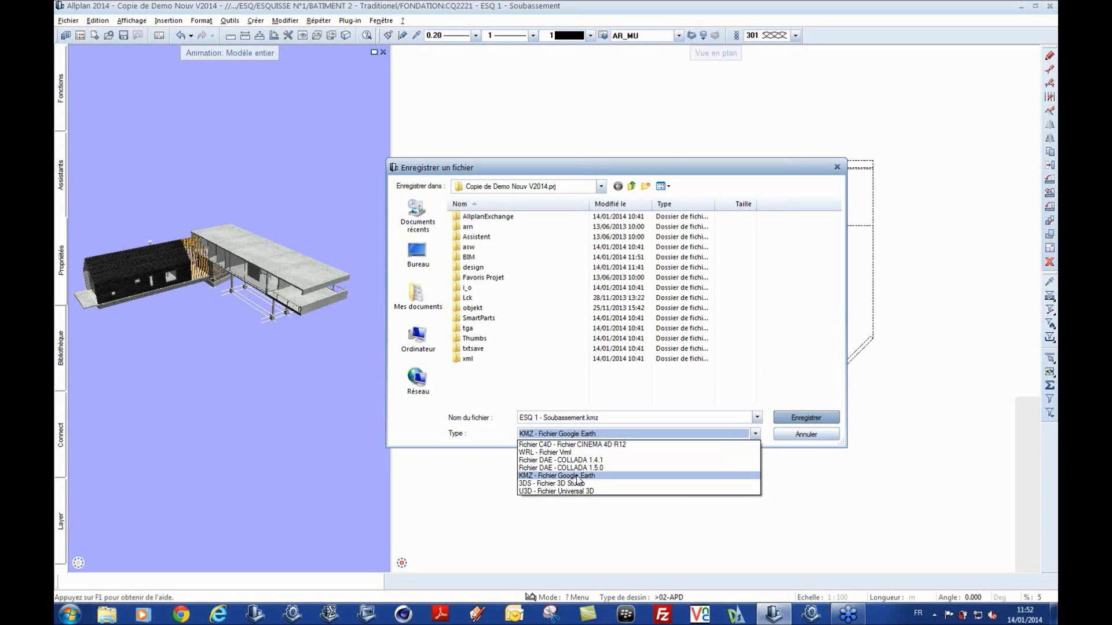
{"action": "left_click", "coordinate": [577, 479]}
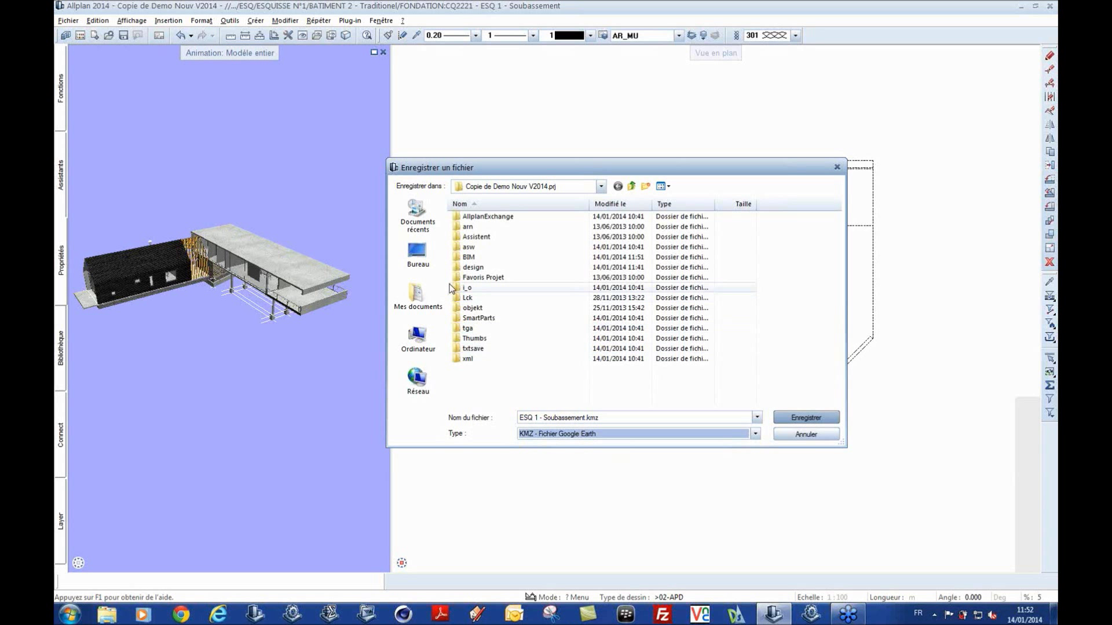
{"action": "left_click", "coordinate": [417, 255]}
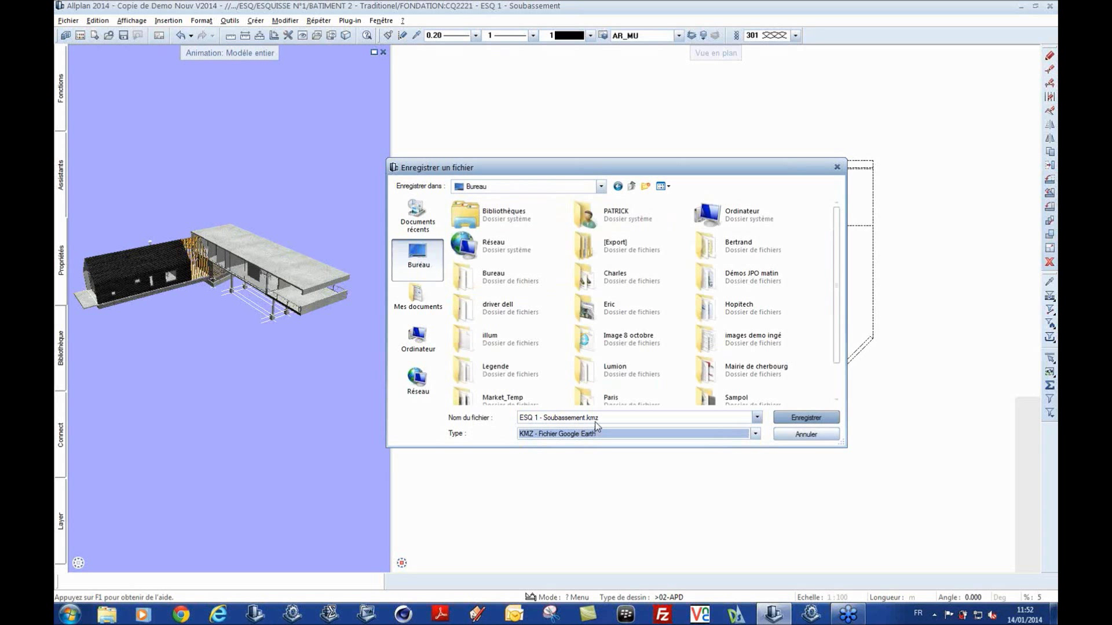
{"action": "left_click", "coordinate": [792, 420]}
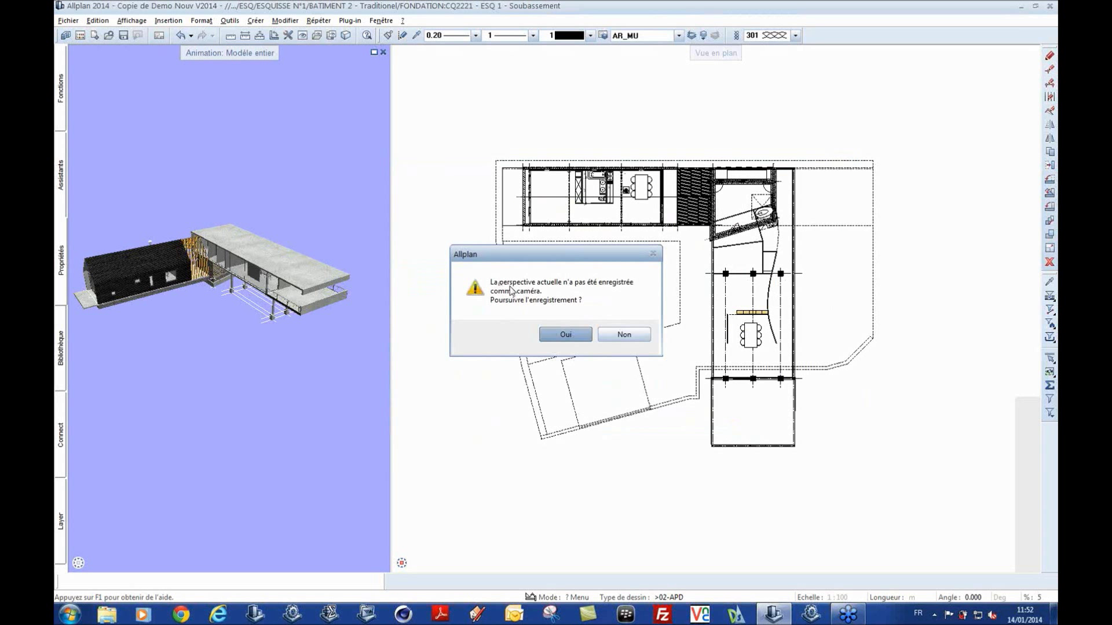
{"action": "left_click", "coordinate": [563, 335]}
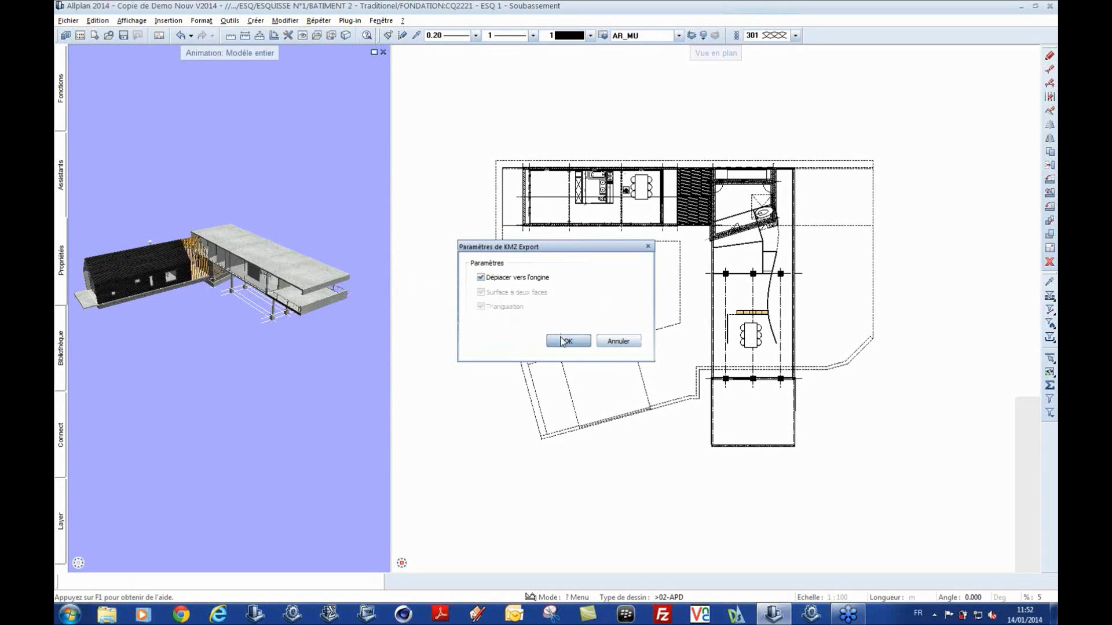
{"action": "left_click", "coordinate": [615, 343]}
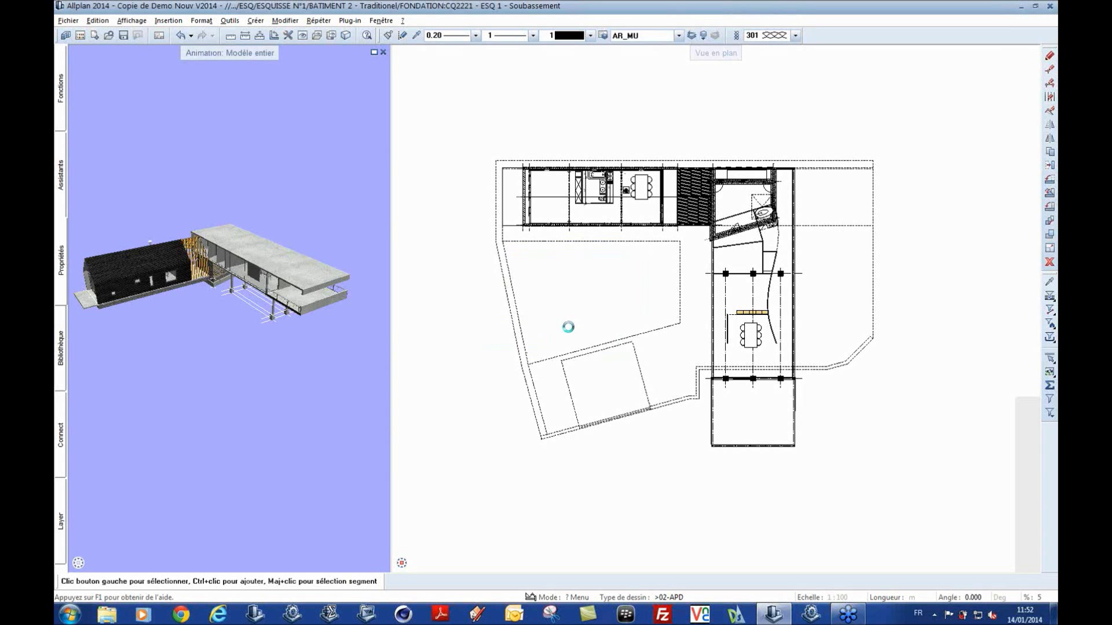
Step: Review the animation's light settings and the sun position's location, date, time and north parameters without changing them
{"action": "middle_click_drag", "start_coordinate": [269, 316], "coordinate": [286, 321]}
{"action": "left_click_drag", "start_coordinate": [287, 322], "coordinate": [212, 339]}
{"action": "middle_click_drag", "start_coordinate": [252, 326], "coordinate": [256, 338]}
{"action": "left_click_drag", "start_coordinate": [256, 341], "coordinate": [255, 321]}
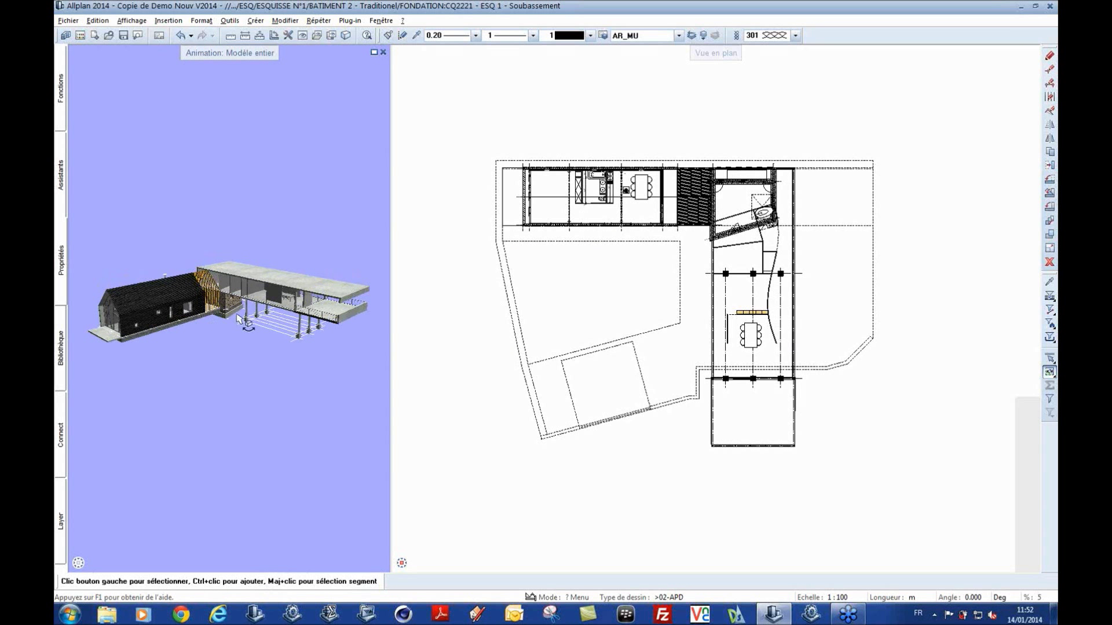
{"action": "right_click", "coordinate": [274, 181]}
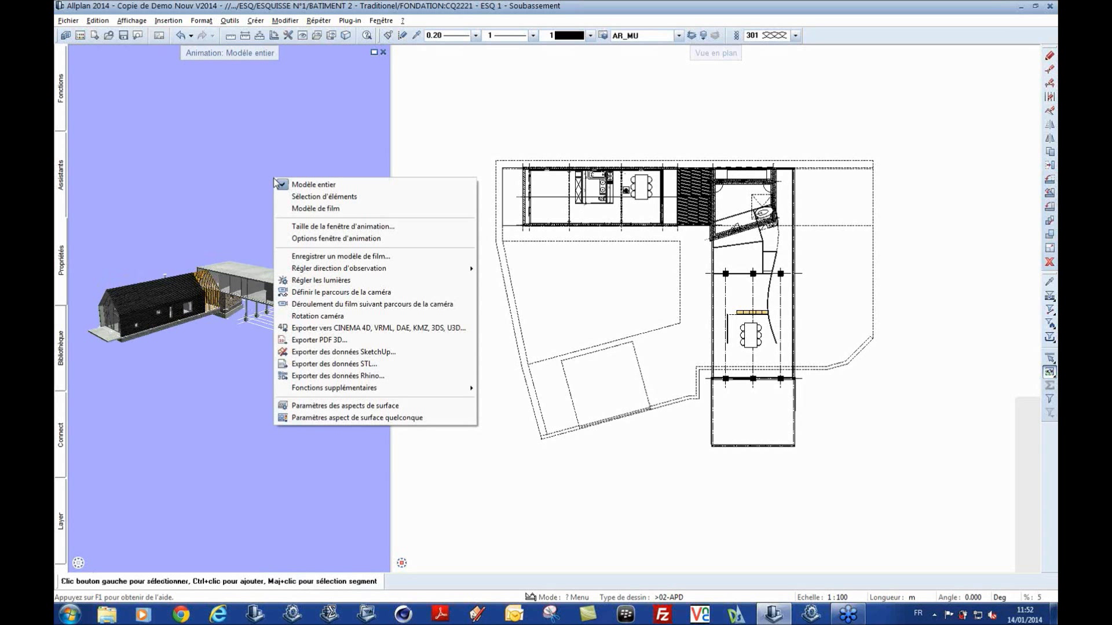
{"action": "left_click", "coordinate": [313, 281]}
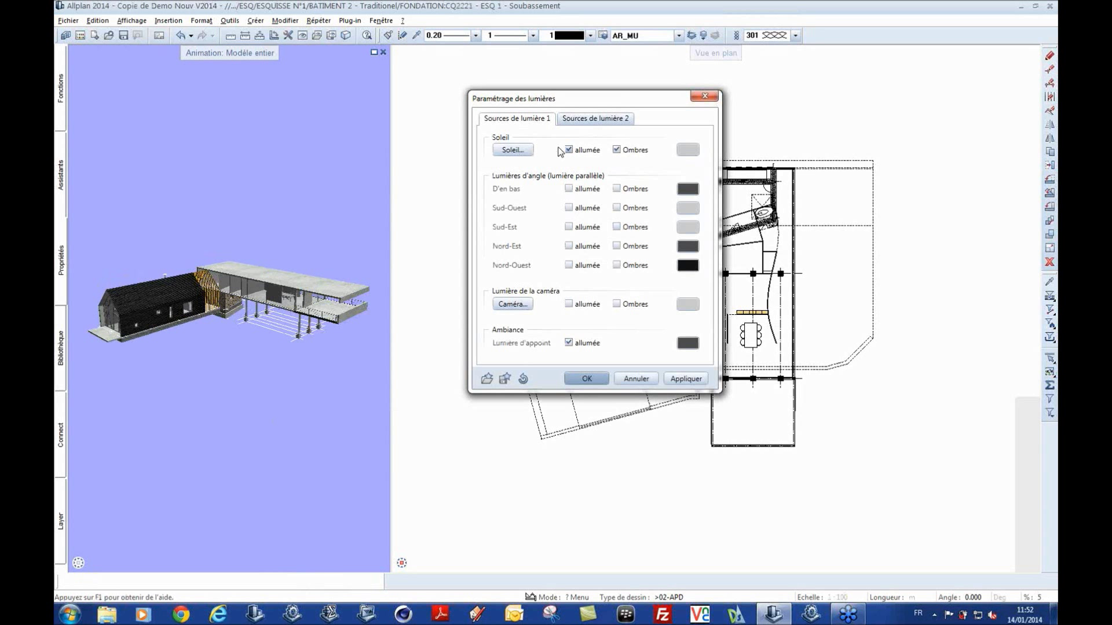
{"action": "left_click", "coordinate": [527, 154]}
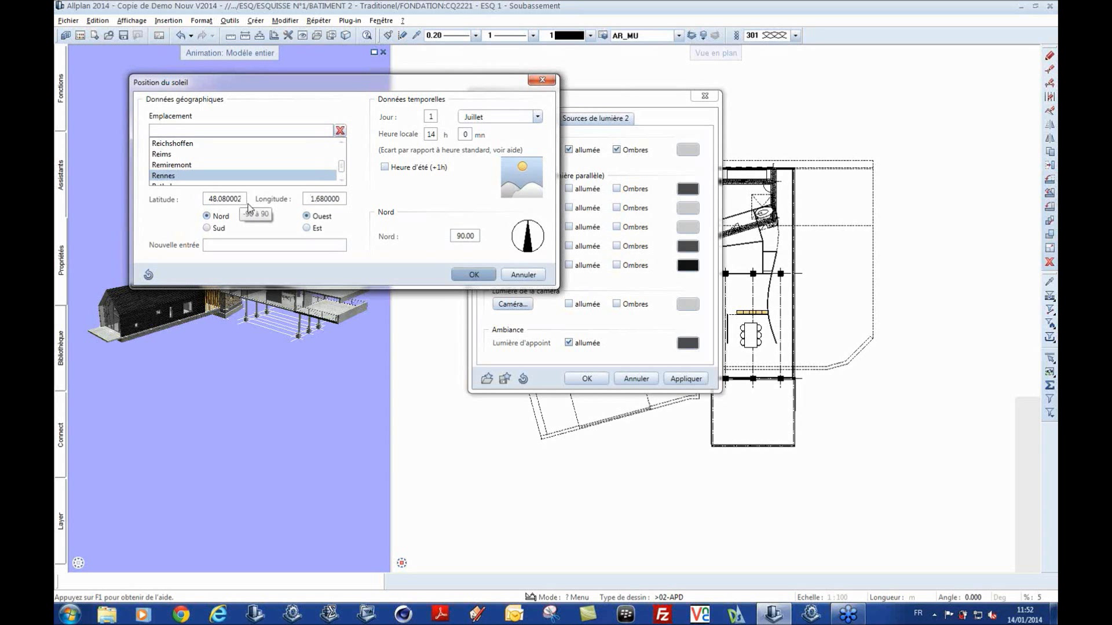
{"action": "left_click", "coordinate": [473, 275]}
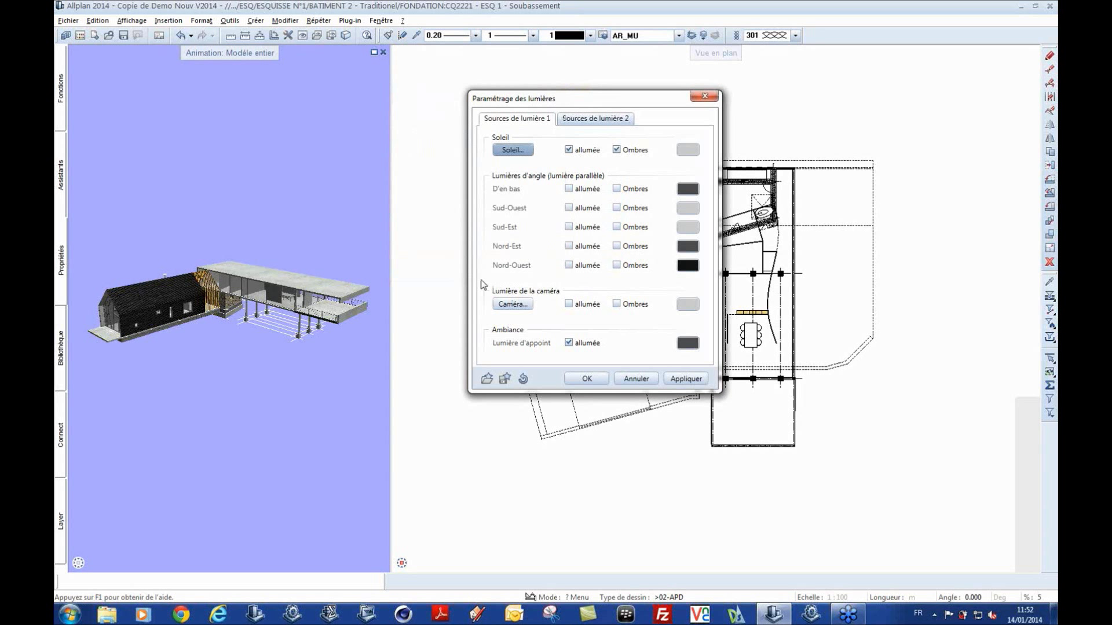
{"action": "left_click", "coordinate": [623, 380]}
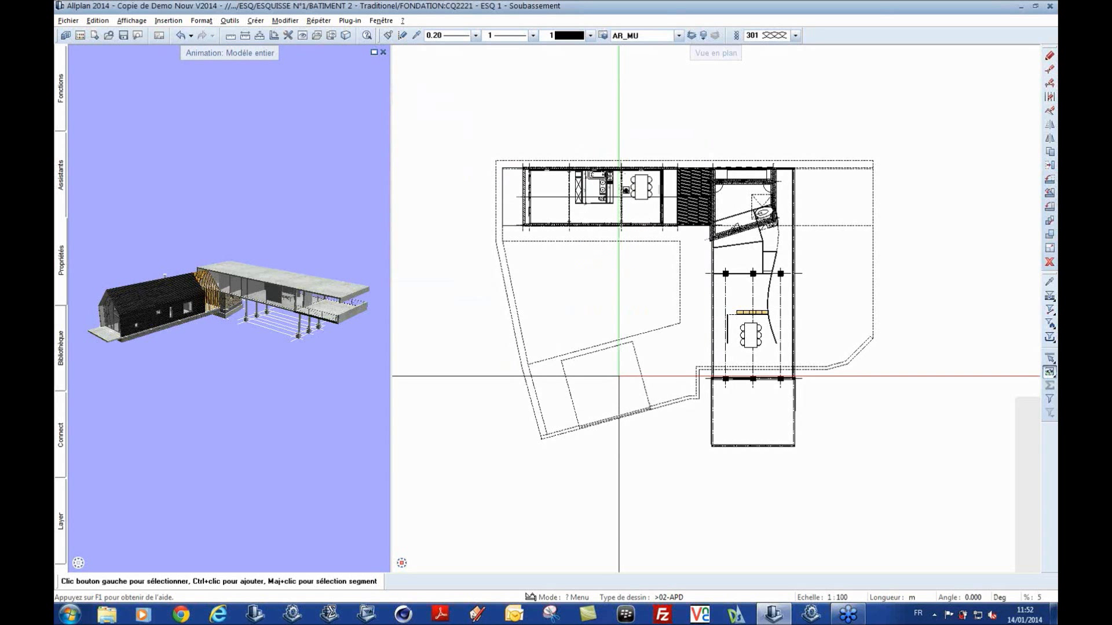
Step: Export the entire model to the desktop as ESQ 1 - Soubassement.kmz with the move-to-origin option, and open it in Google Earth
{"action": "right_click", "coordinate": [258, 184]}
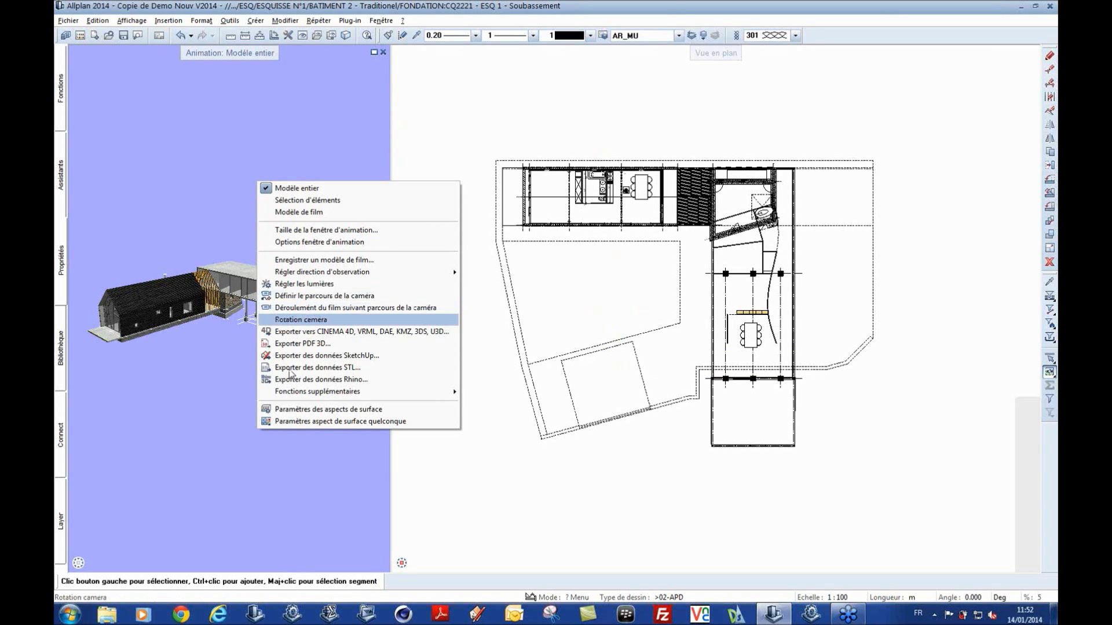
{"action": "left_click", "coordinate": [305, 335]}
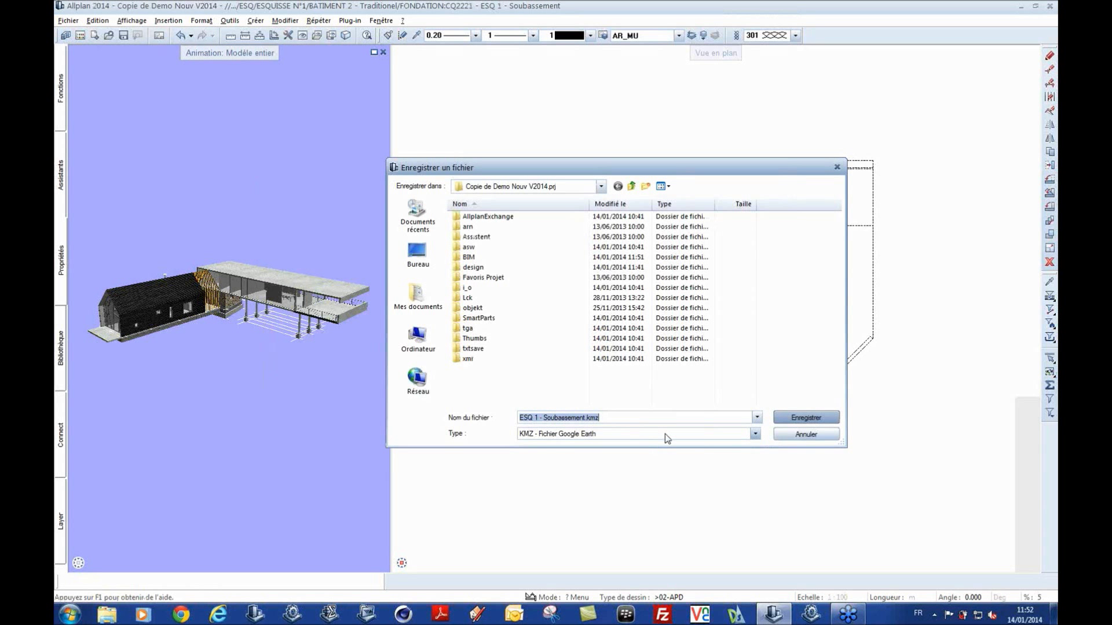
{"action": "left_click", "coordinate": [417, 255]}
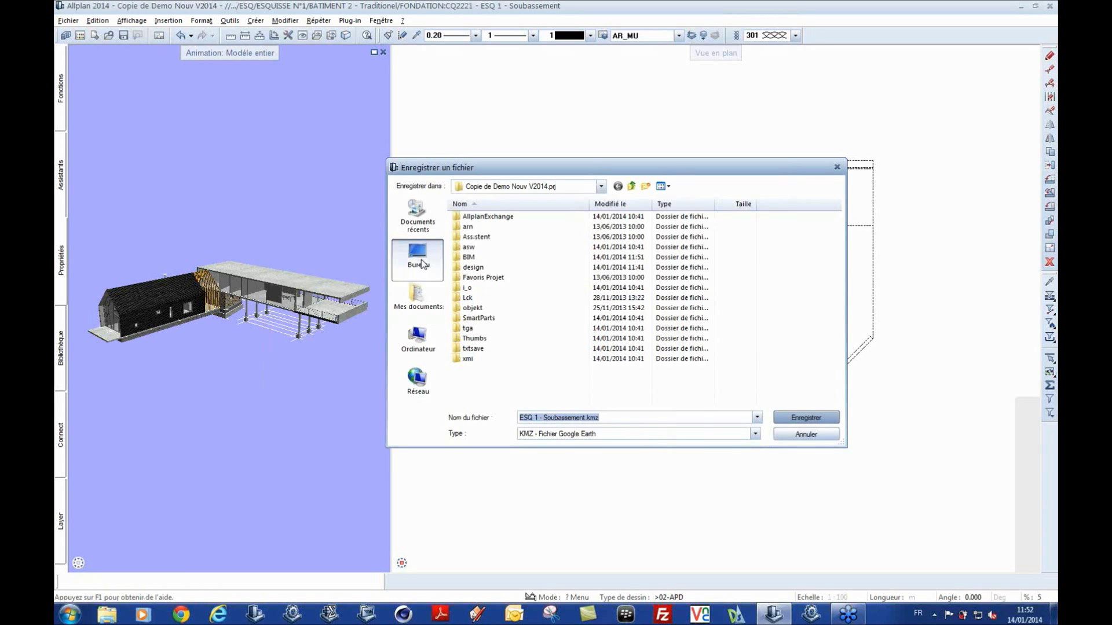
{"action": "left_click", "coordinate": [796, 418]}
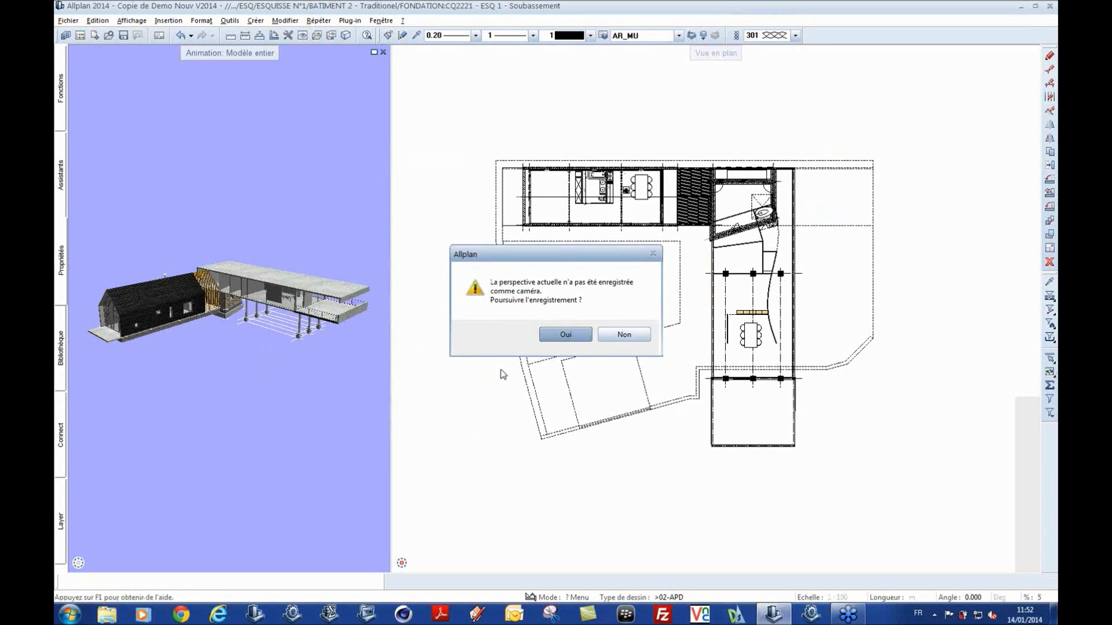
{"action": "left_click", "coordinate": [553, 335]}
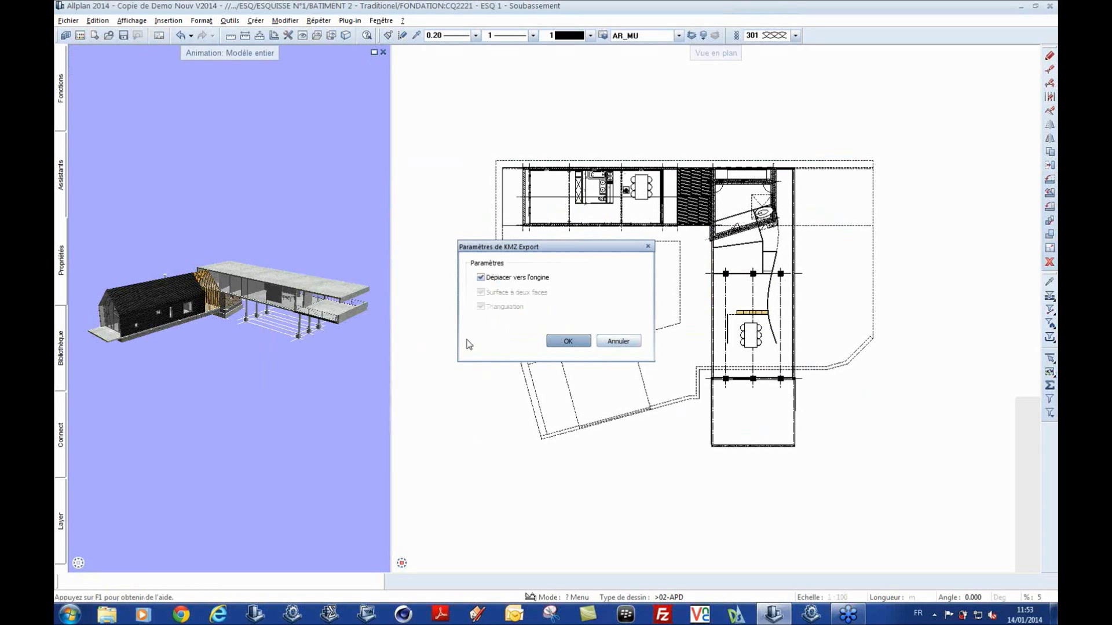
{"action": "left_click", "coordinate": [568, 342]}
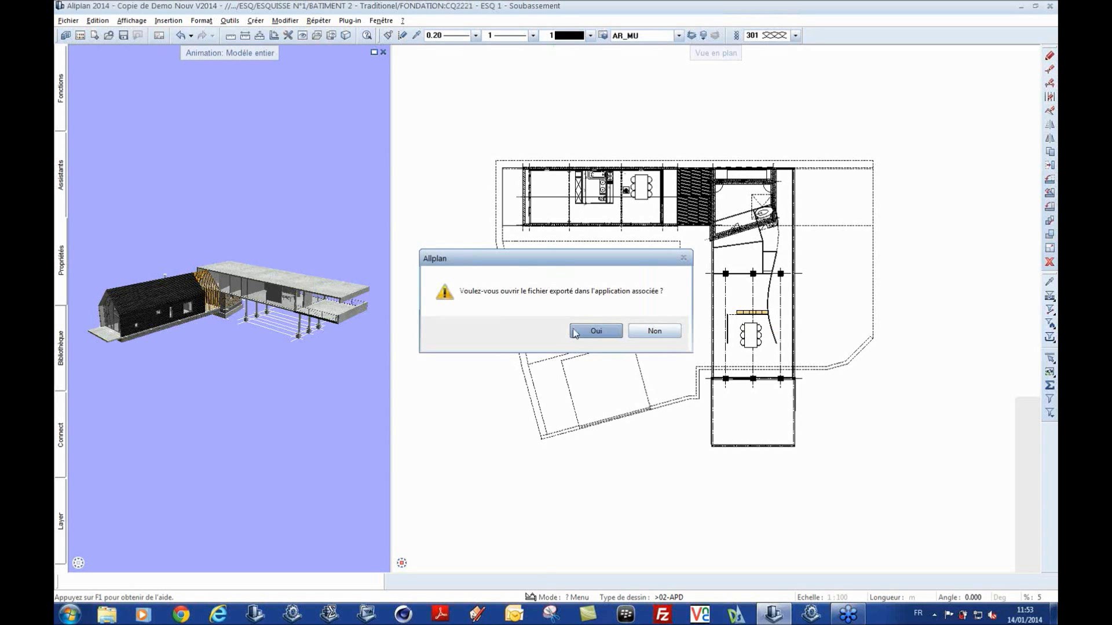
{"action": "left_click", "coordinate": [591, 330]}
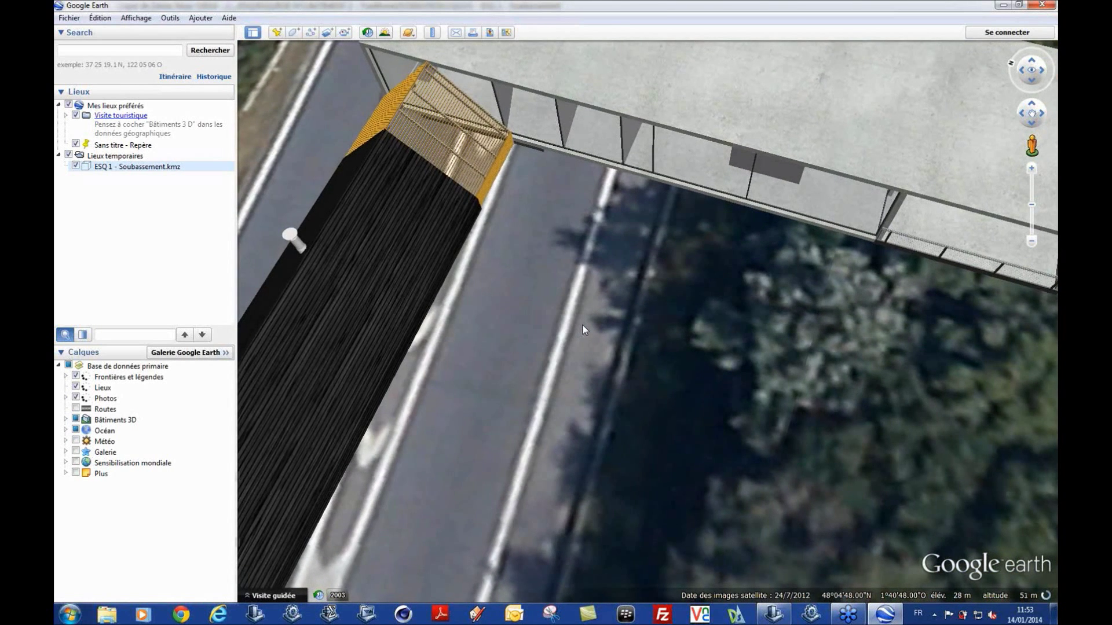
Step: Examine the model's position on the map and locate the placemark Sans titre - Repère in Rennes up close
{"action": "scroll", "coordinate": [649, 202], "scroll_direction": "down", "scroll_amount": 4}
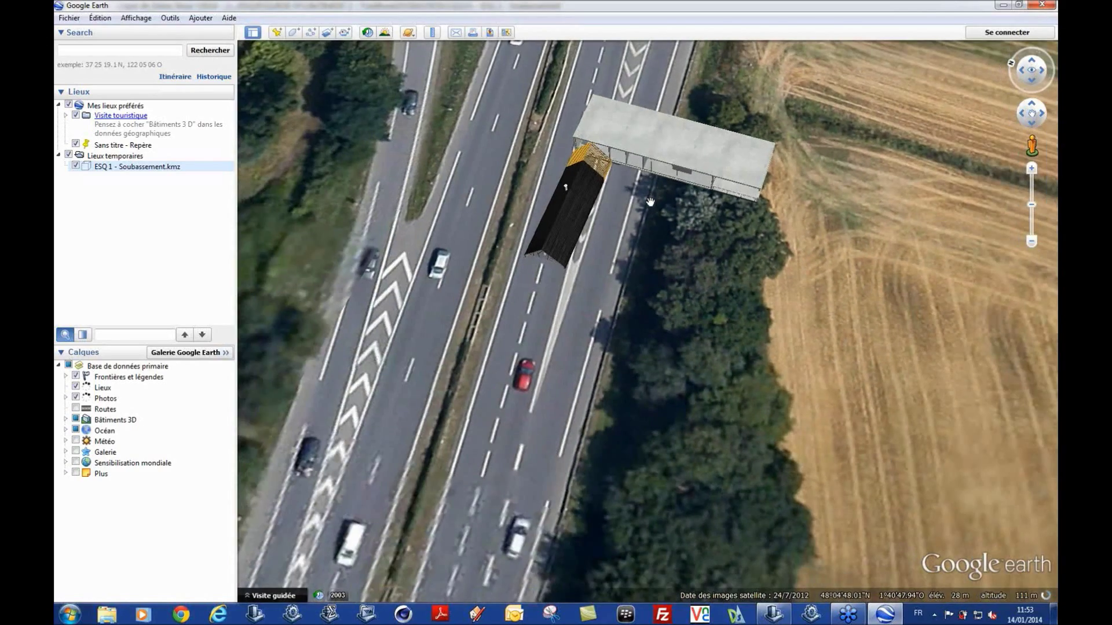
{"action": "scroll", "coordinate": [643, 204], "scroll_direction": "down", "scroll_amount": 1}
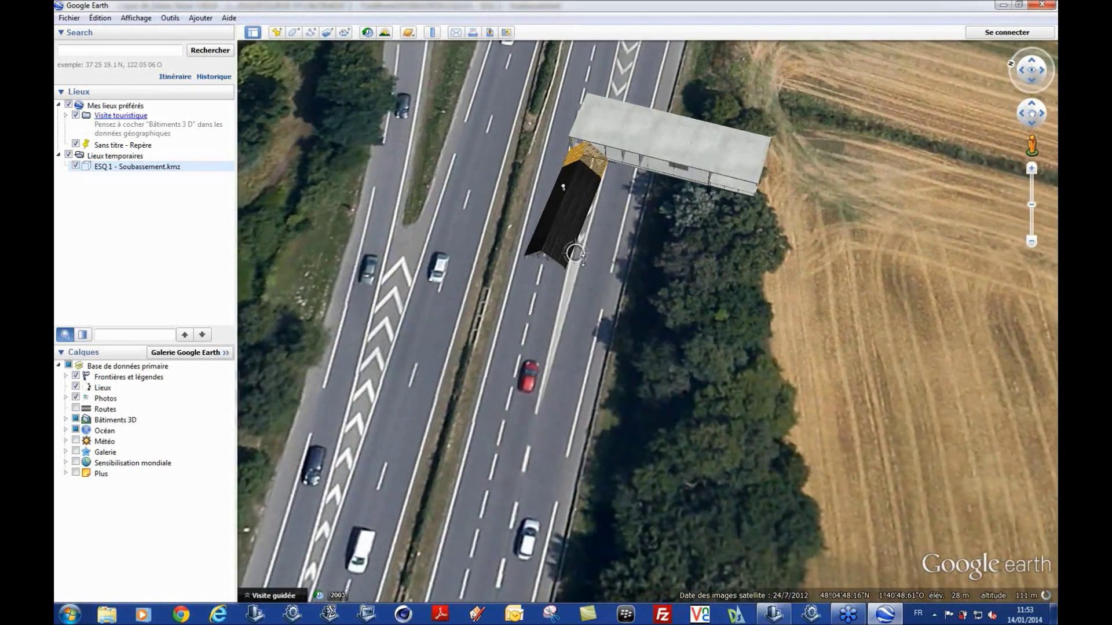
{"action": "scroll", "coordinate": [642, 204], "scroll_direction": "down", "scroll_amount": 2}
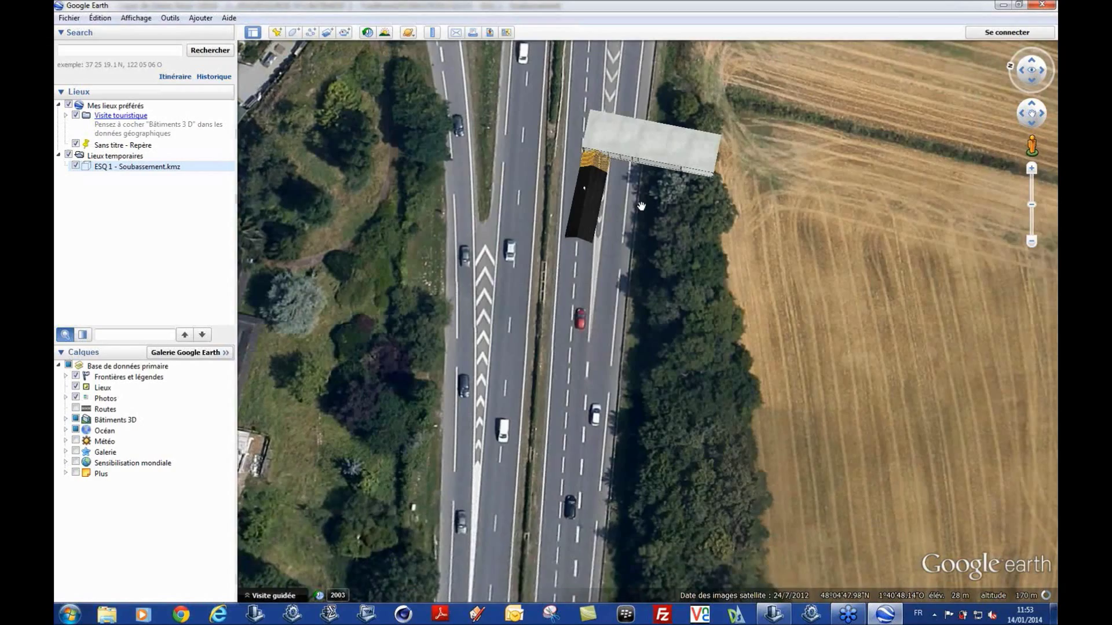
{"action": "scroll", "coordinate": [641, 205], "scroll_direction": "down", "scroll_amount": 5}
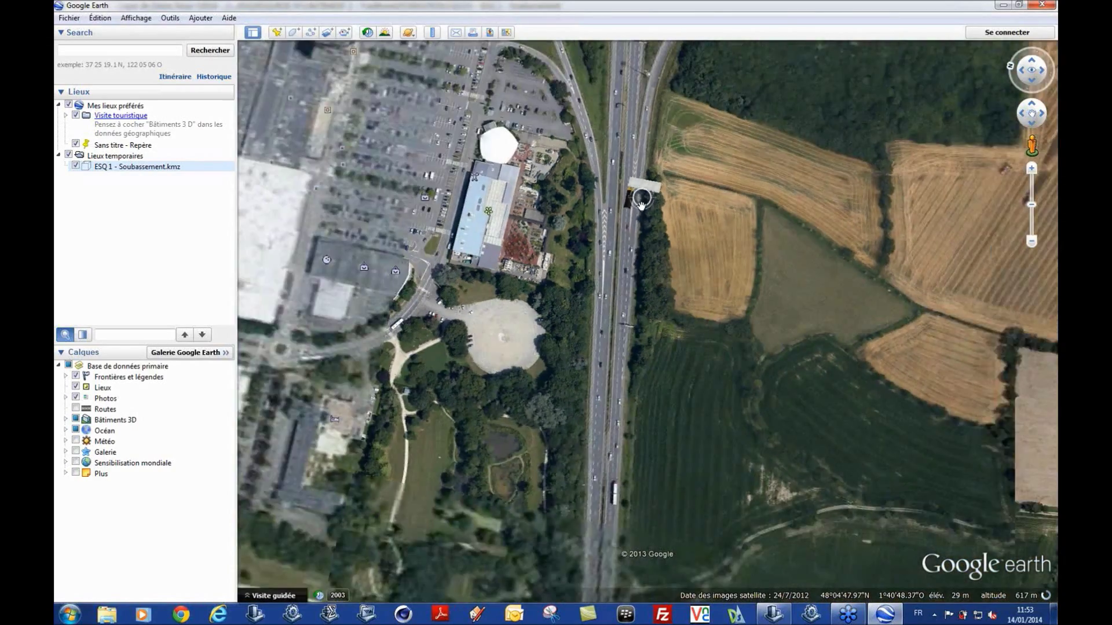
{"action": "scroll", "coordinate": [641, 204], "scroll_direction": "down", "scroll_amount": 5}
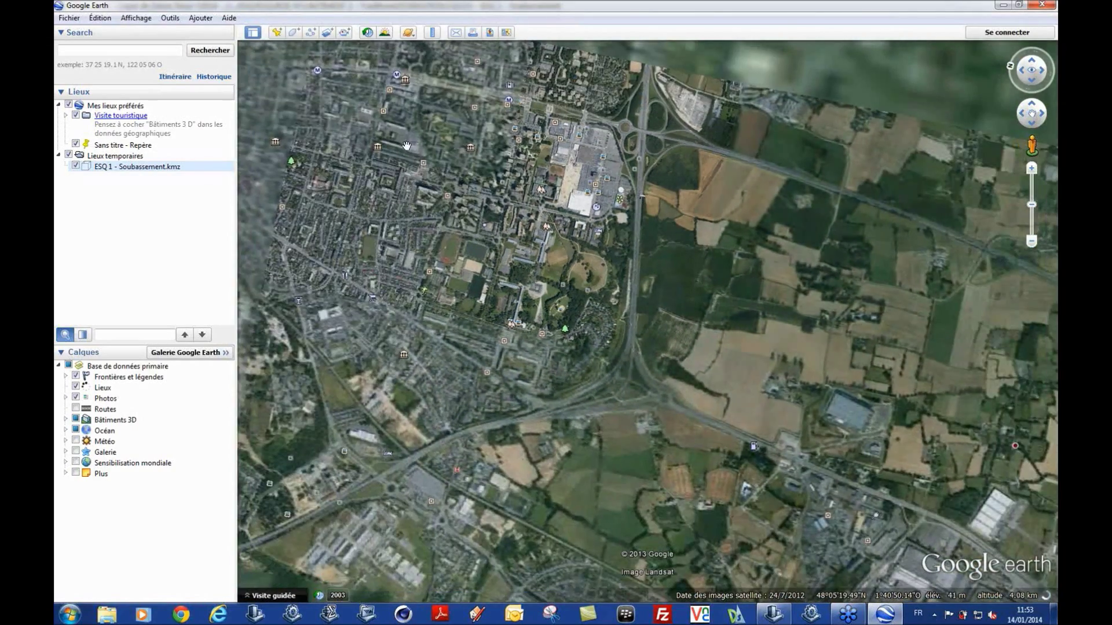
{"action": "left_click_drag", "start_coordinate": [407, 146], "coordinate": [510, 274]}
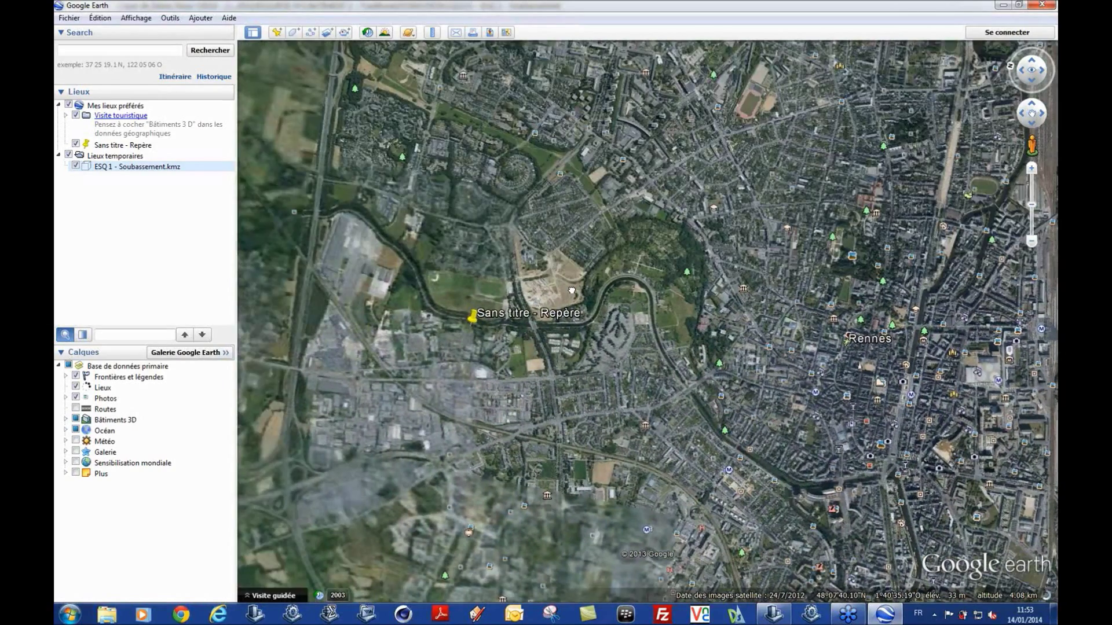
{"action": "double_click", "coordinate": [513, 329]}
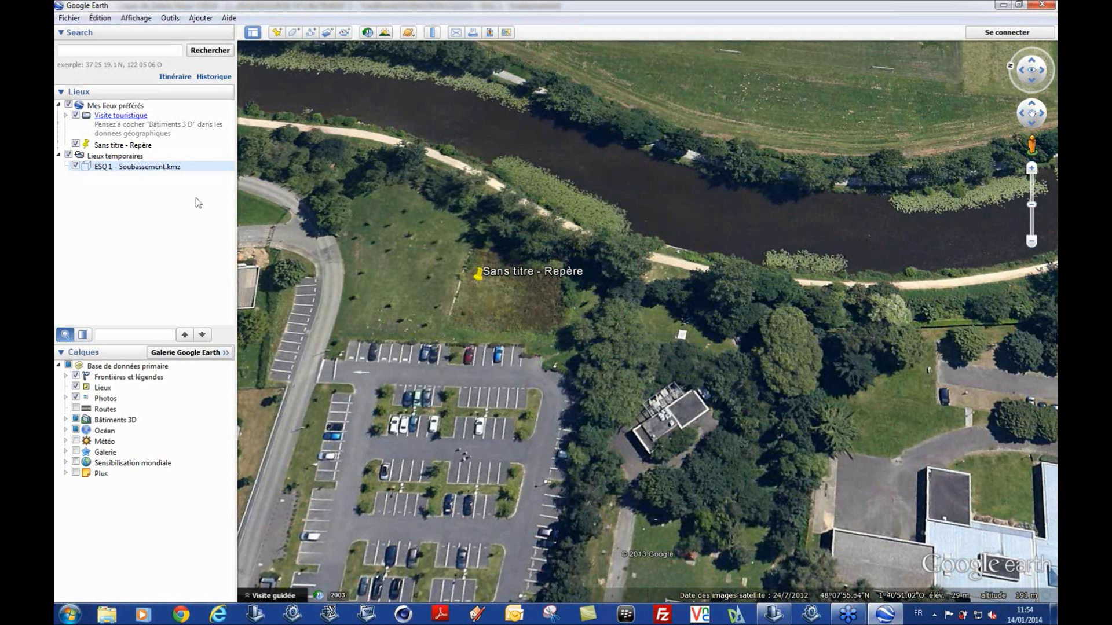
Step: Relocate the ESQ 1 - Soubassement.kmz model to latitude 48° 7'57.00"N and longitude 1°40'50.87"O
{"action": "left_click", "coordinate": [147, 170]}
{"action": "right_click", "coordinate": [145, 173]}
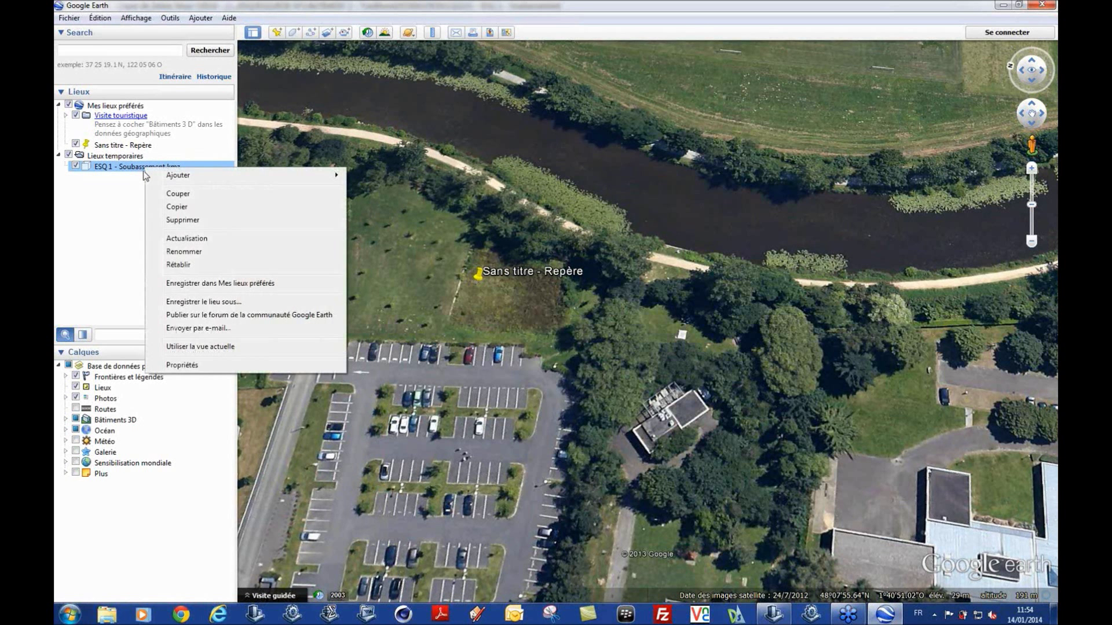
{"action": "left_click", "coordinate": [173, 363]}
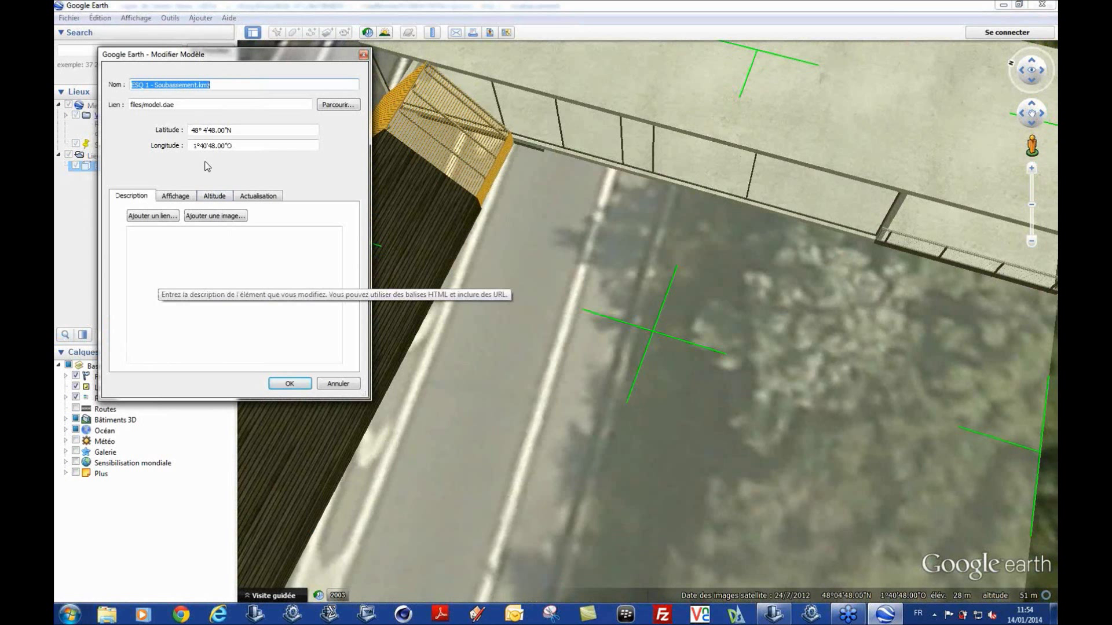
{"action": "left_click", "coordinate": [206, 130]}
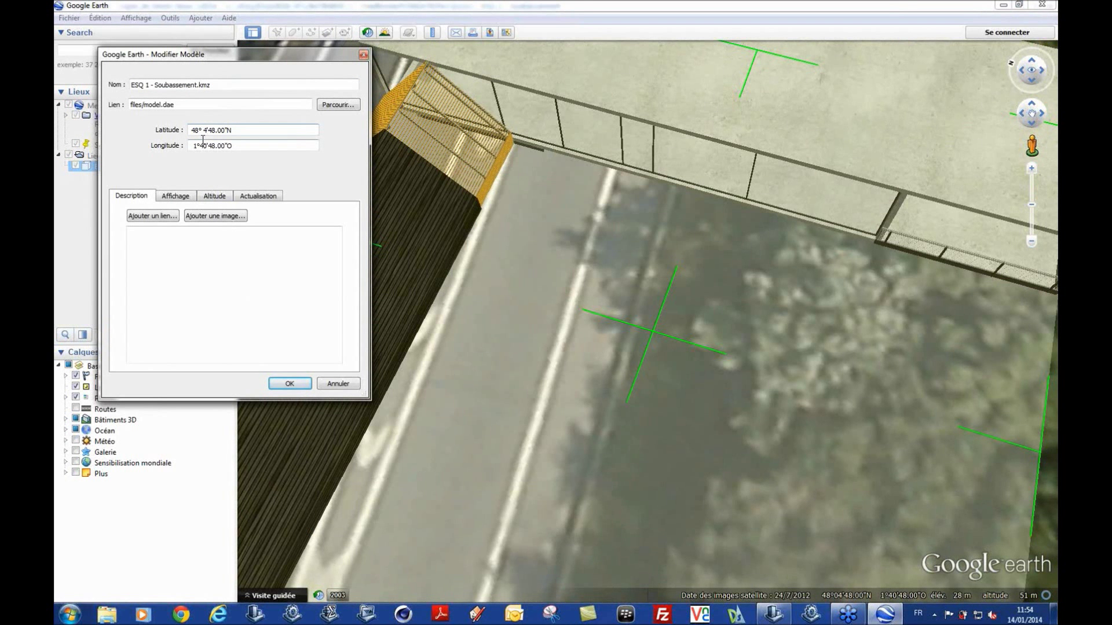
{"action": "key", "text": "Delete"}
{"action": "key", "text": "Delete"}
{"action": "type", "text": "07"}
{"action": "type", "text": "7"}
{"action": "left_click", "coordinate": [215, 146]}
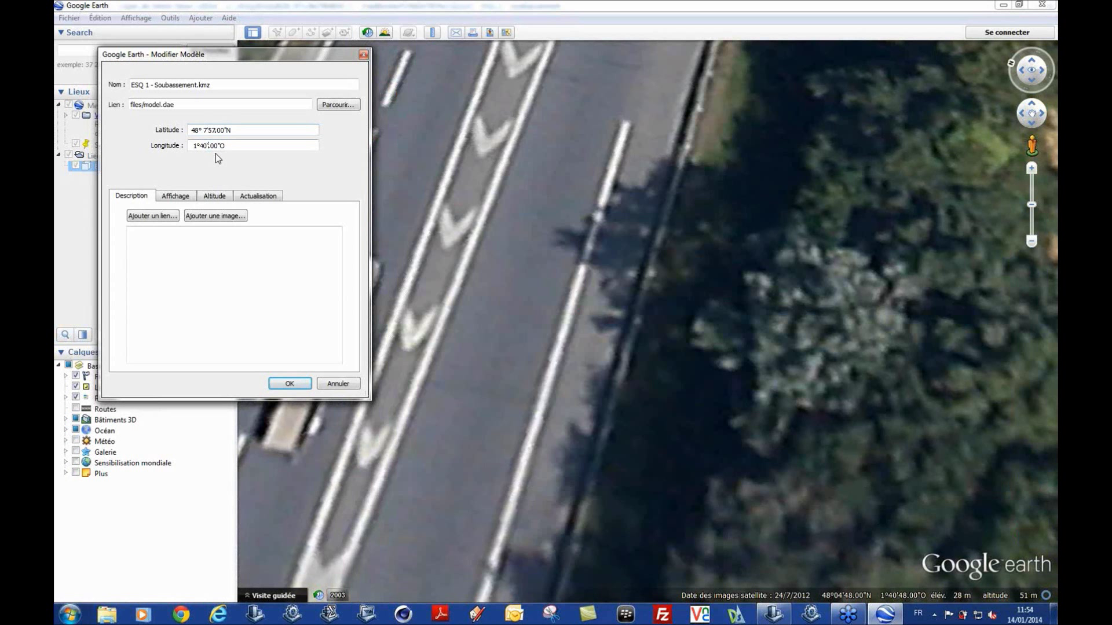
{"action": "type", "text": "0,87"}
{"action": "left_click", "coordinate": [291, 384]}
Step: Examine the relocated building beside the Sans titre - Repère placemark in an oblique close-up view
{"action": "scroll", "coordinate": [601, 235], "scroll_direction": "down", "scroll_amount": 3}
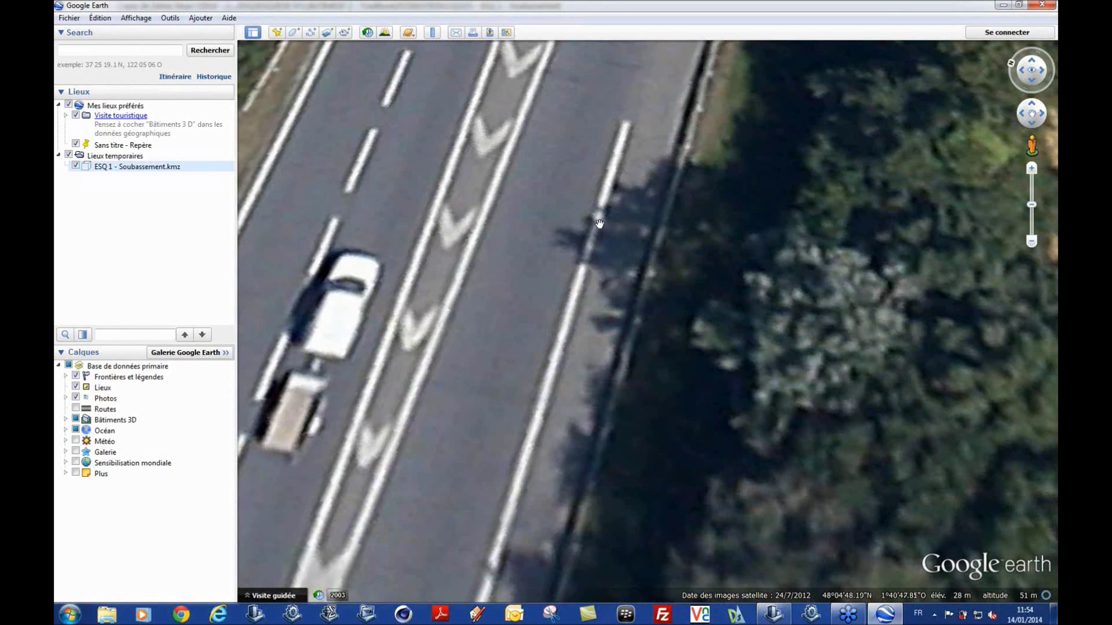
{"action": "scroll", "coordinate": [550, 312], "scroll_direction": "down", "scroll_amount": 5}
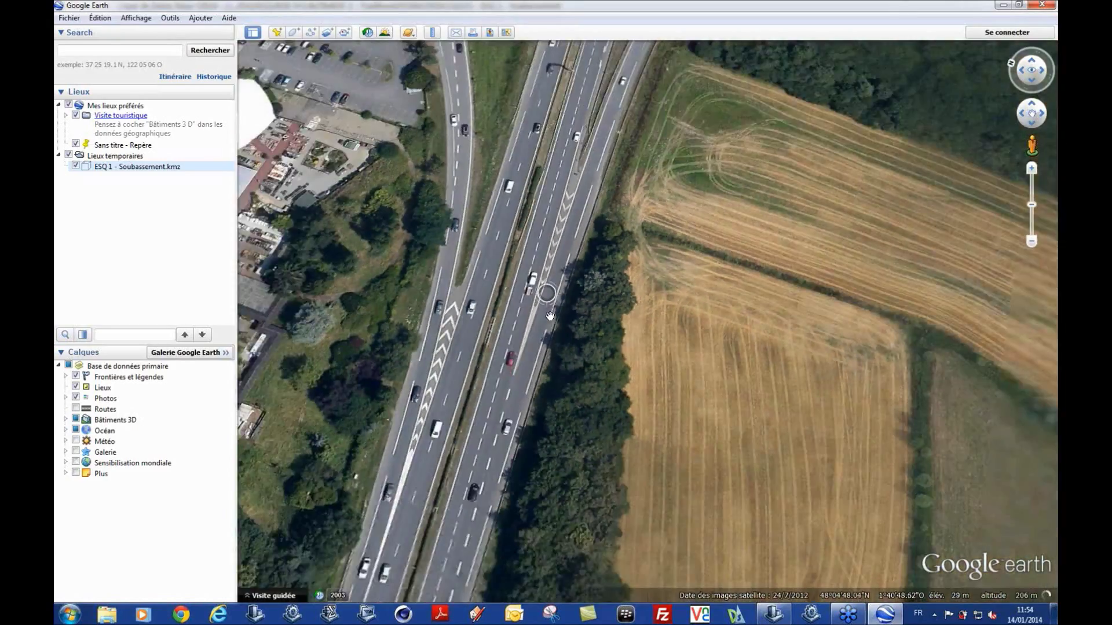
{"action": "scroll", "coordinate": [547, 313], "scroll_direction": "down", "scroll_amount": 5}
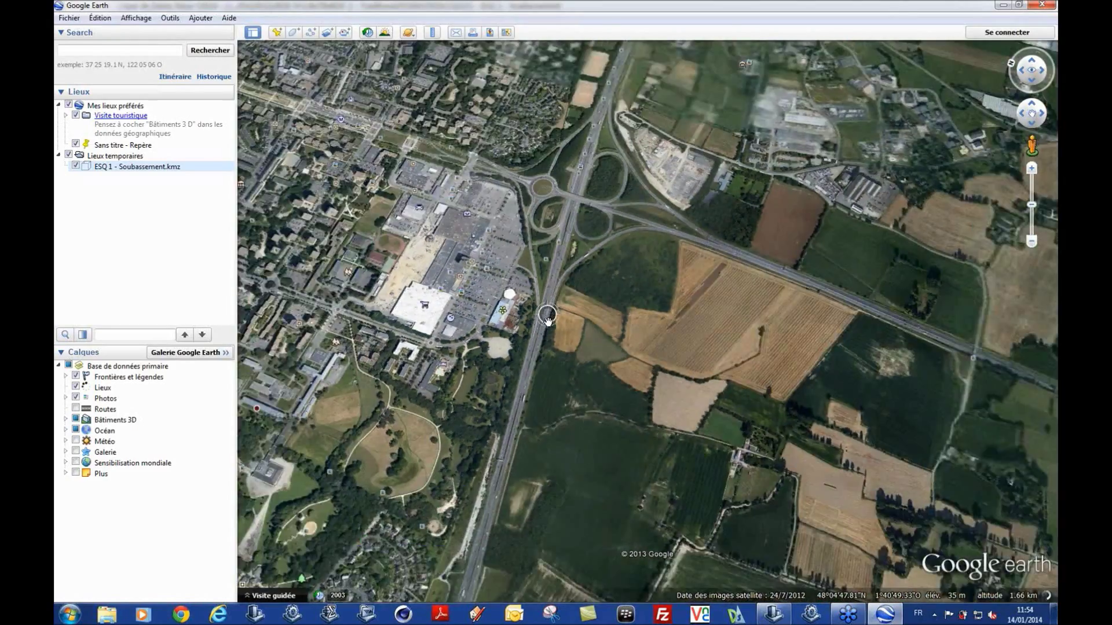
{"action": "scroll", "coordinate": [546, 320], "scroll_direction": "down", "scroll_amount": 5}
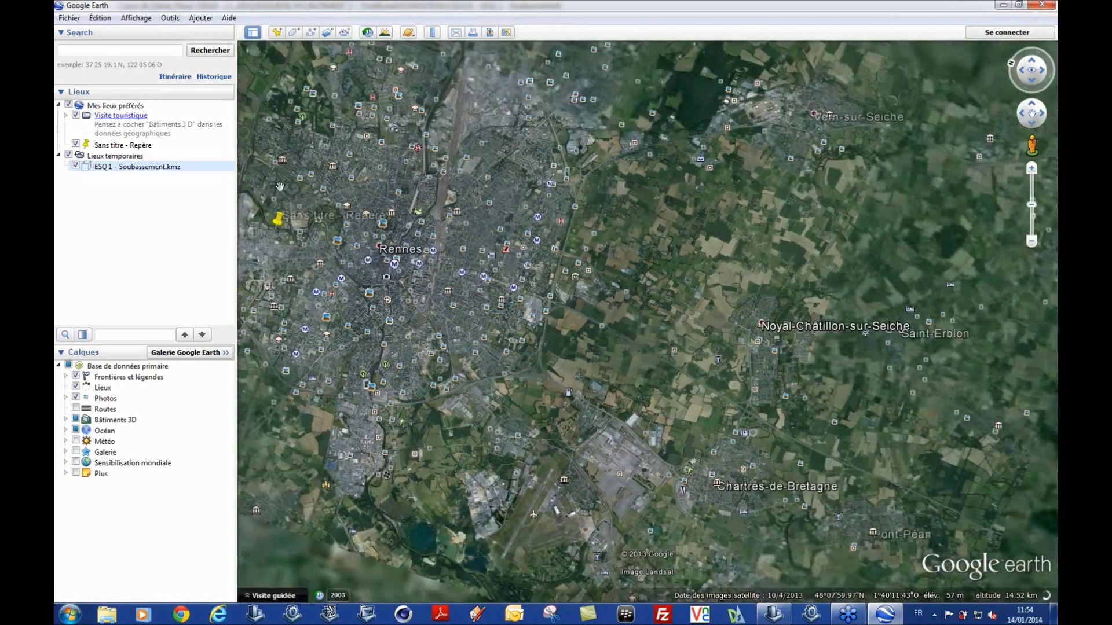
{"action": "scroll", "coordinate": [480, 299], "scroll_direction": "up", "scroll_amount": 5}
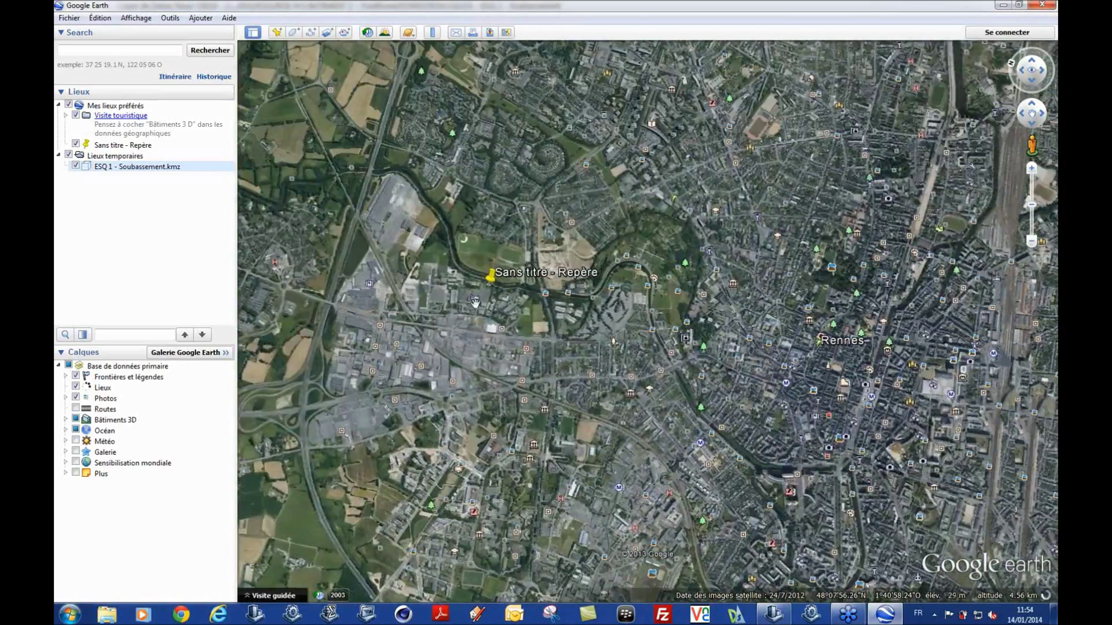
{"action": "scroll", "coordinate": [467, 299], "scroll_direction": "up", "scroll_amount": 5}
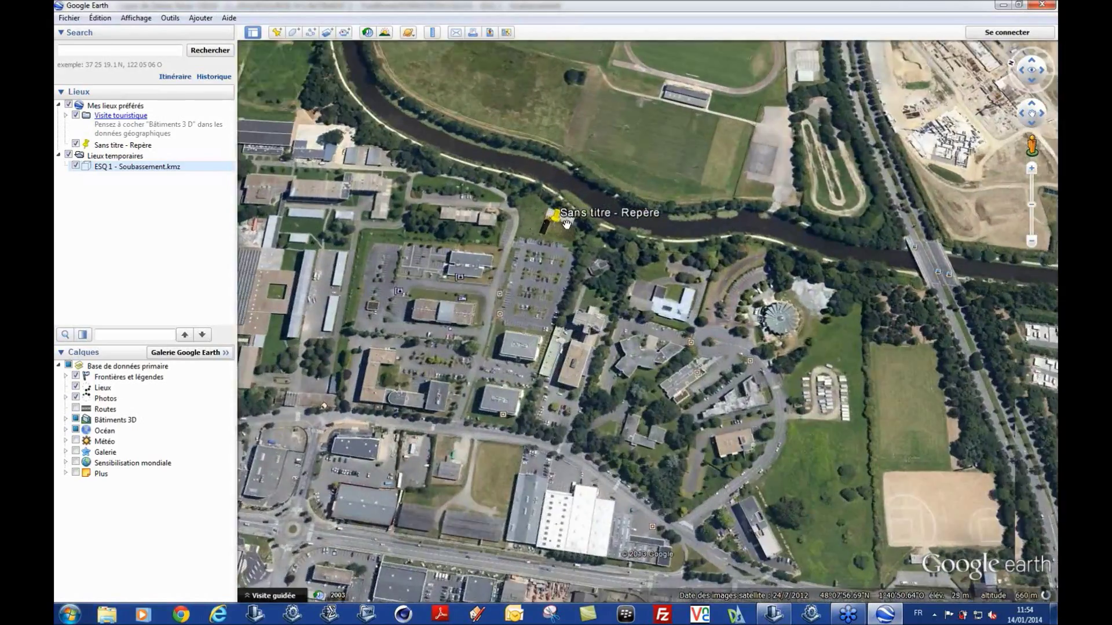
{"action": "scroll", "coordinate": [566, 207], "scroll_direction": "up", "scroll_amount": 4}
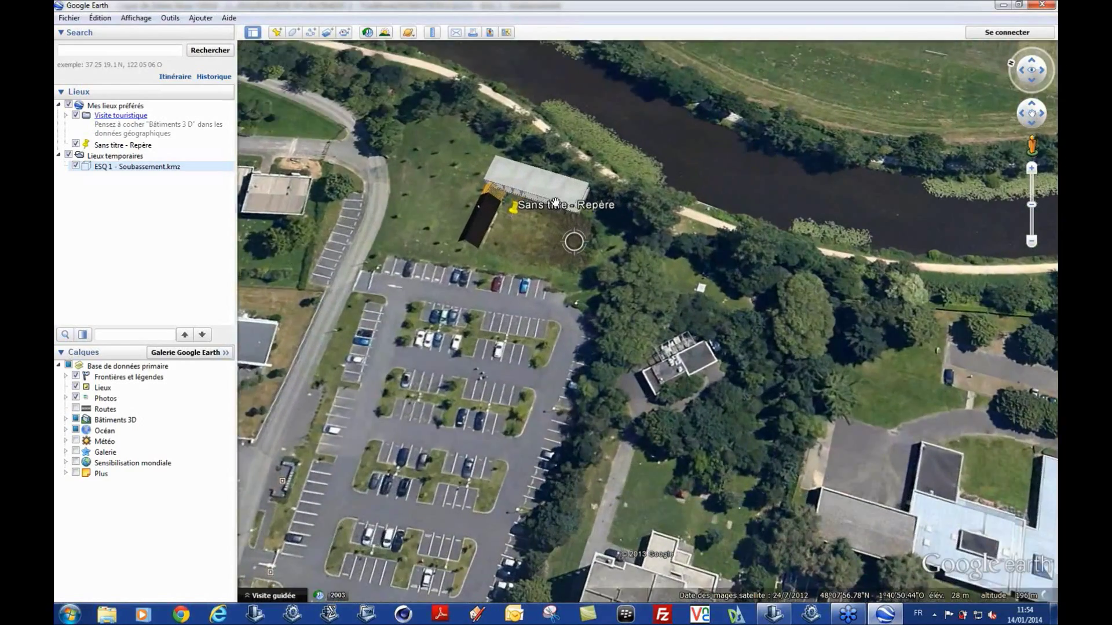
{"action": "scroll", "coordinate": [546, 215], "scroll_direction": "up", "scroll_amount": 3}
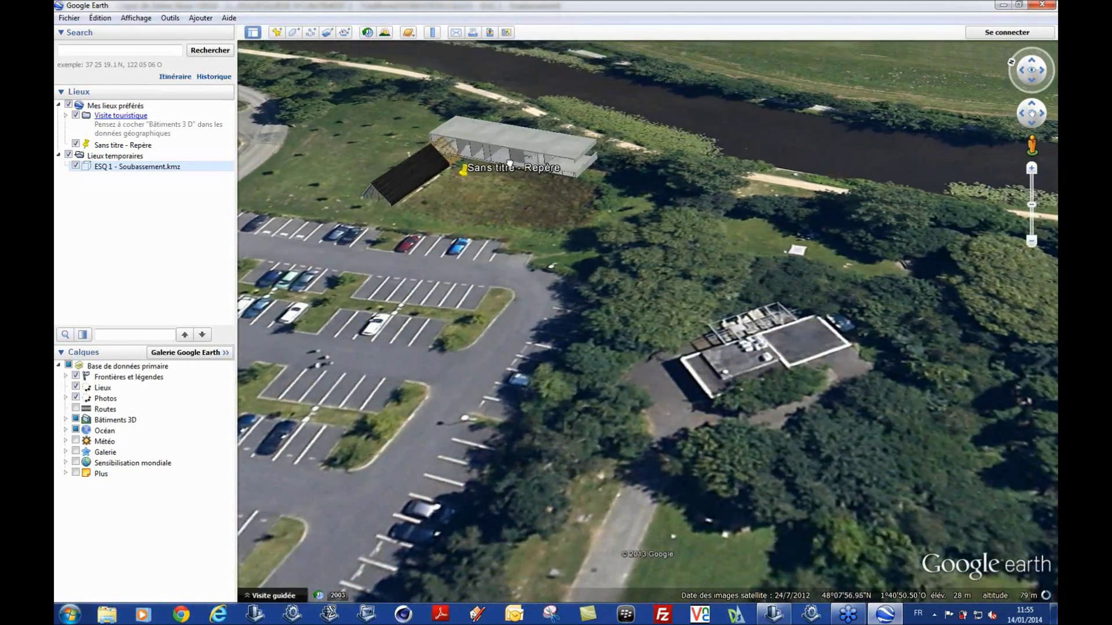
{"action": "scroll", "coordinate": [475, 204], "scroll_direction": "up", "scroll_amount": 2}
{"action": "scroll", "coordinate": [474, 196], "scroll_direction": "up", "scroll_amount": 2}
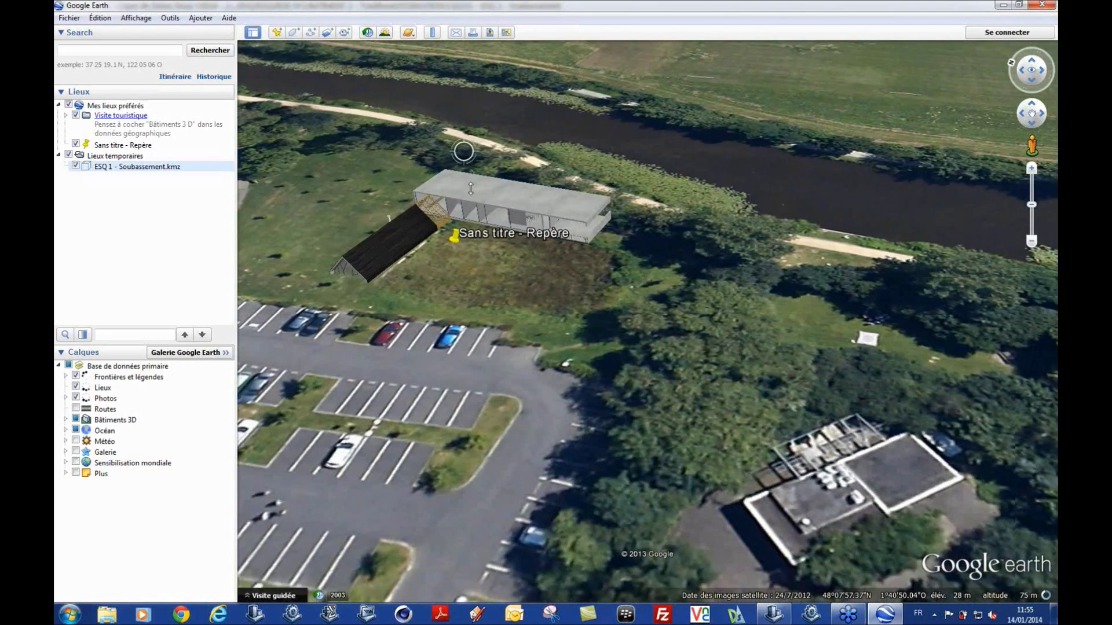
Step: Set the ESQ 1 - Soubassement.kmz model's altitude to 31 m with the Absolue reference and check the building on the terrain
{"action": "right_click", "coordinate": [153, 168]}
{"action": "left_click", "coordinate": [191, 364]}
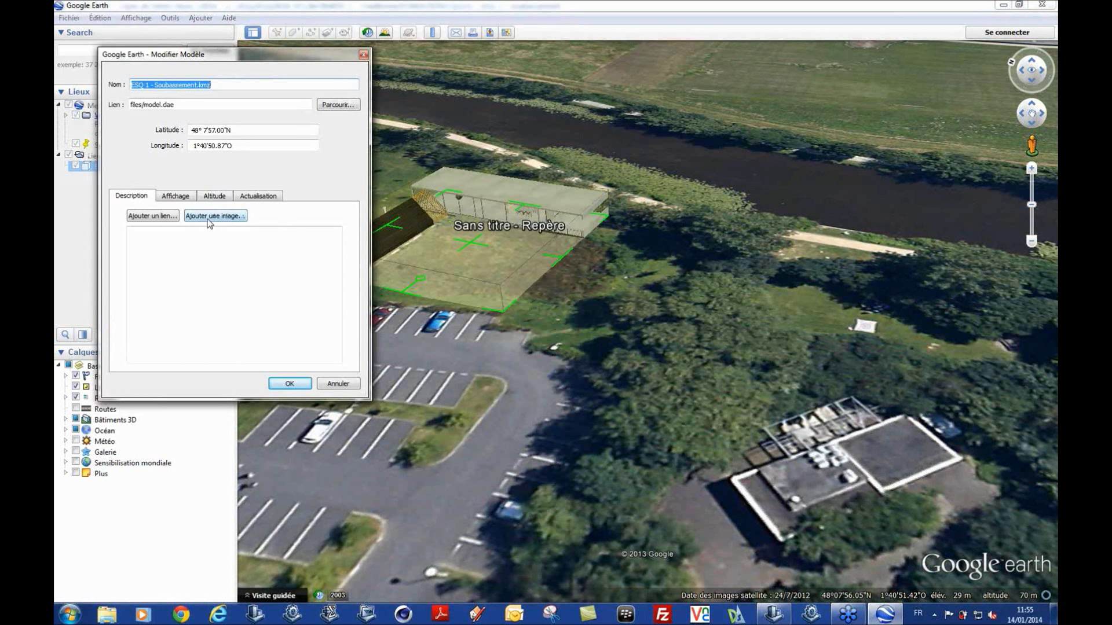
{"action": "left_click", "coordinate": [215, 197]}
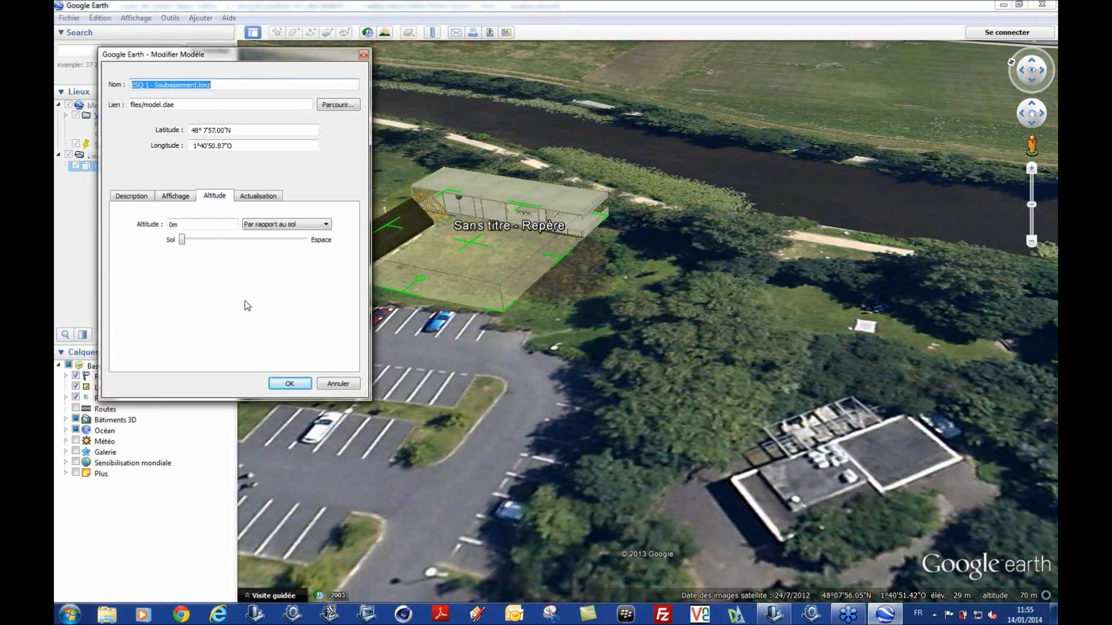
{"action": "left_click", "coordinate": [326, 224]}
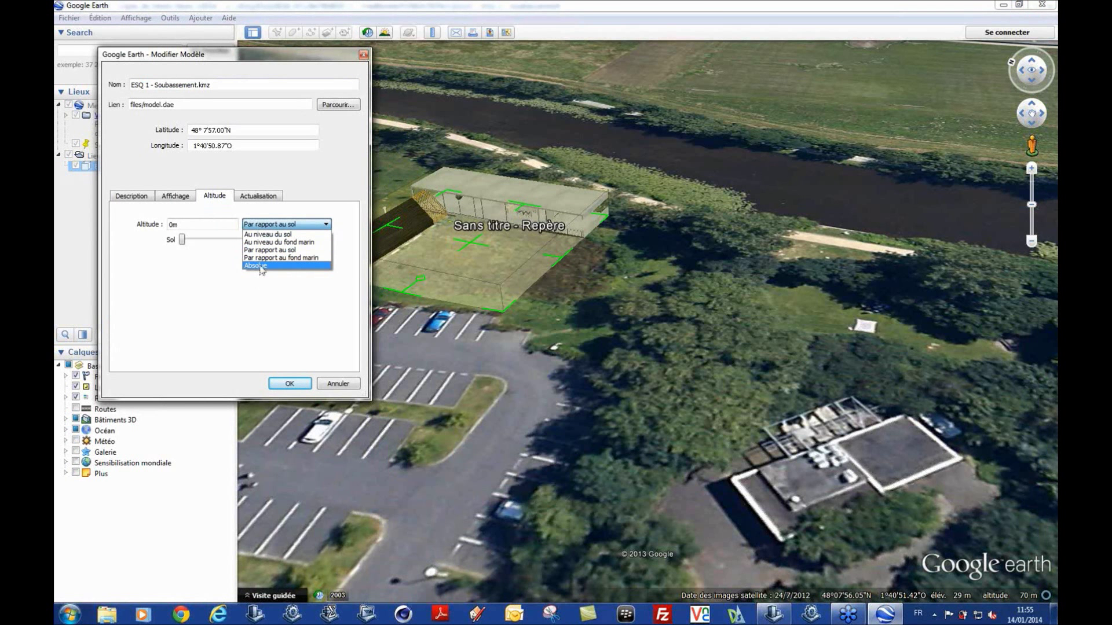
{"action": "left_click", "coordinate": [260, 265]}
{"action": "left_click_drag", "start_coordinate": [181, 226], "coordinate": [148, 231]}
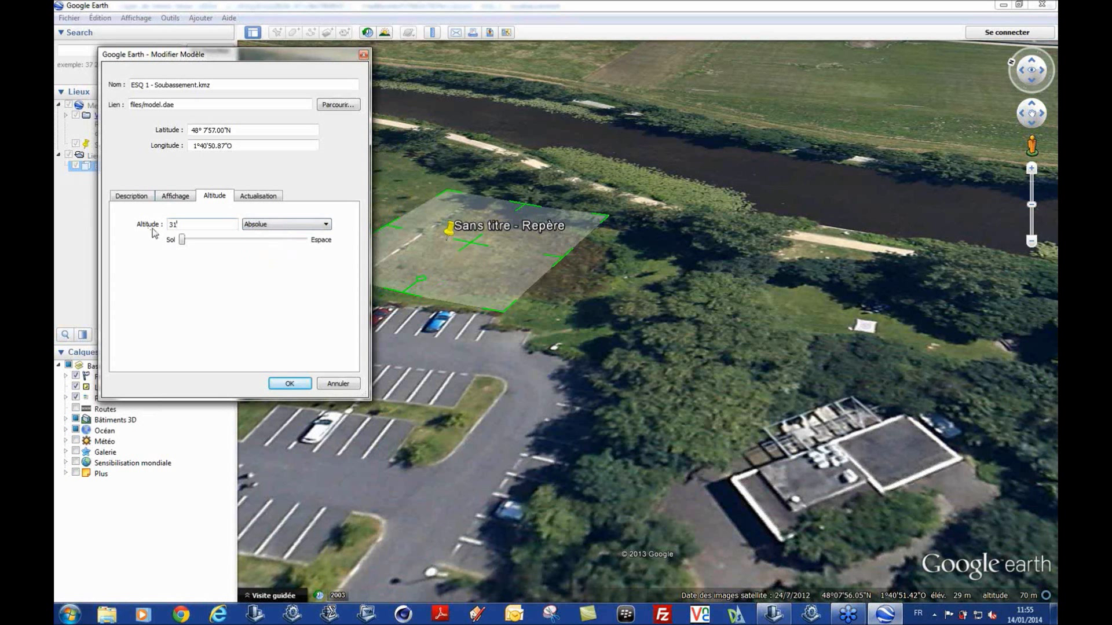
{"action": "type", "text": "31"}
{"action": "left_click", "coordinate": [290, 383]}
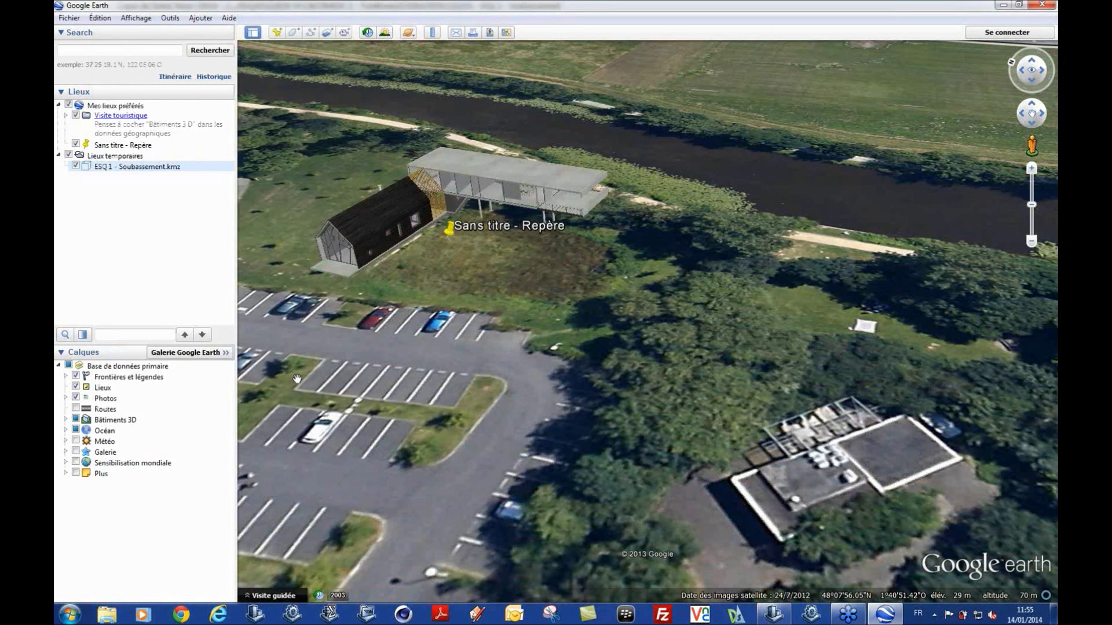
{"action": "scroll", "coordinate": [521, 110], "scroll_direction": "up", "scroll_amount": 1}
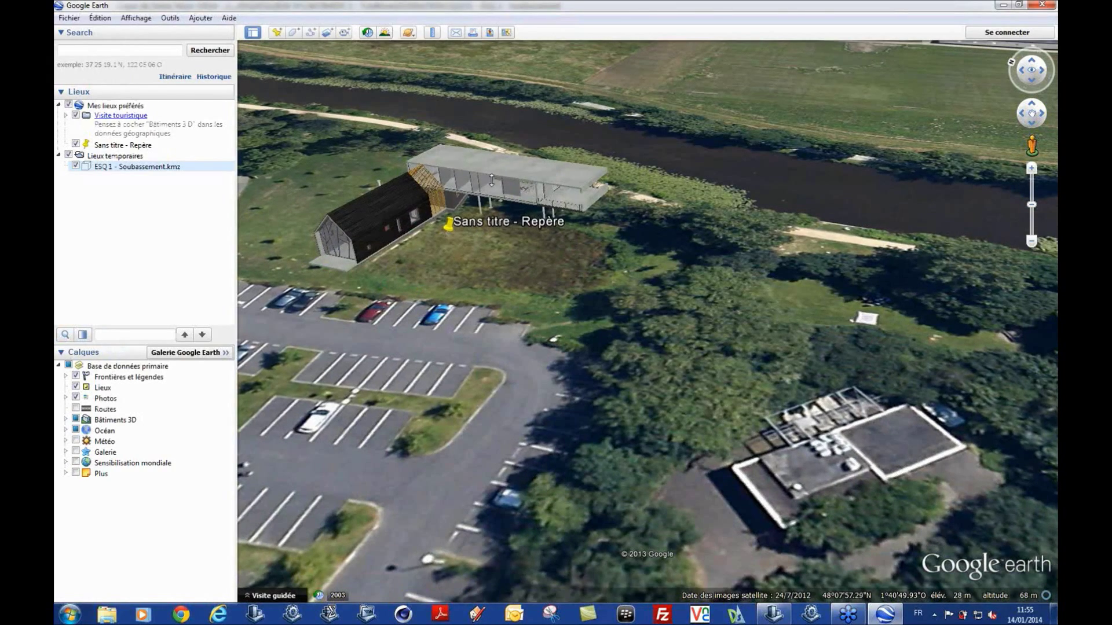
{"action": "scroll", "coordinate": [469, 166], "scroll_direction": "up", "scroll_amount": 1}
{"action": "scroll", "coordinate": [462, 174], "scroll_direction": "up", "scroll_amount": 2}
{"action": "middle_click_drag", "start_coordinate": [445, 165], "coordinate": [476, 236]}
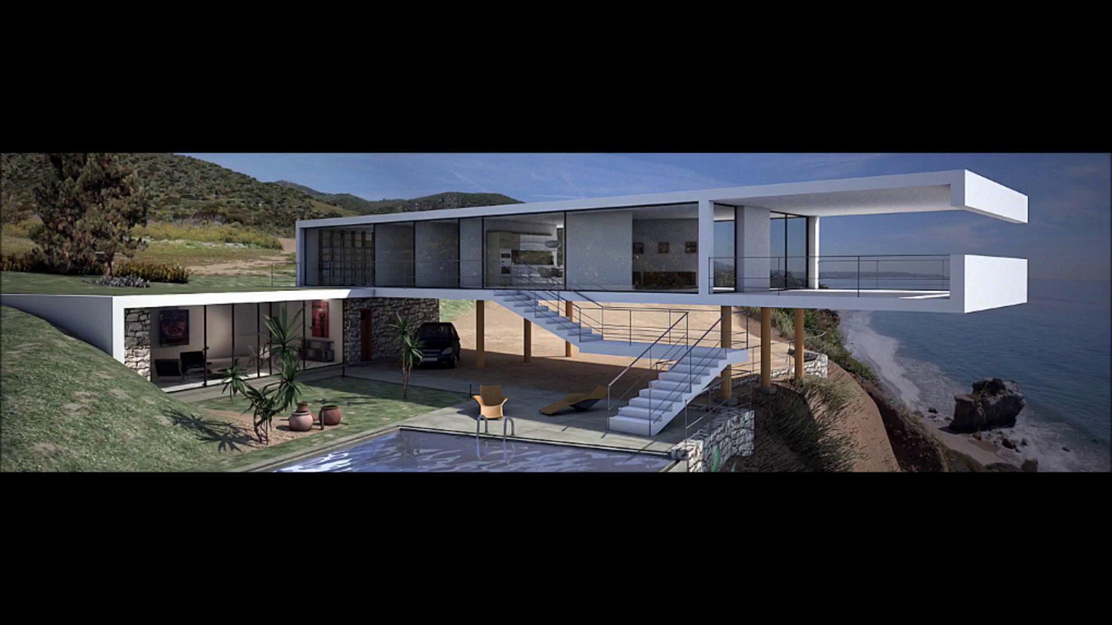